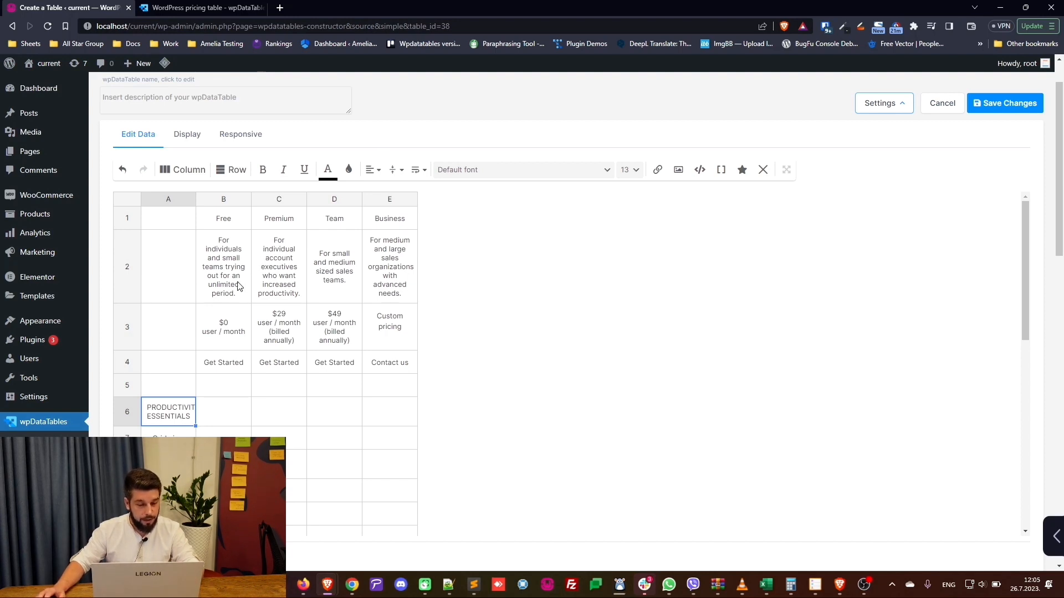
# Widen column A so the PRODUCTIVITY ESSENTIALS label fits on one line.
pyautogui.scroll(-10, 208, 255)
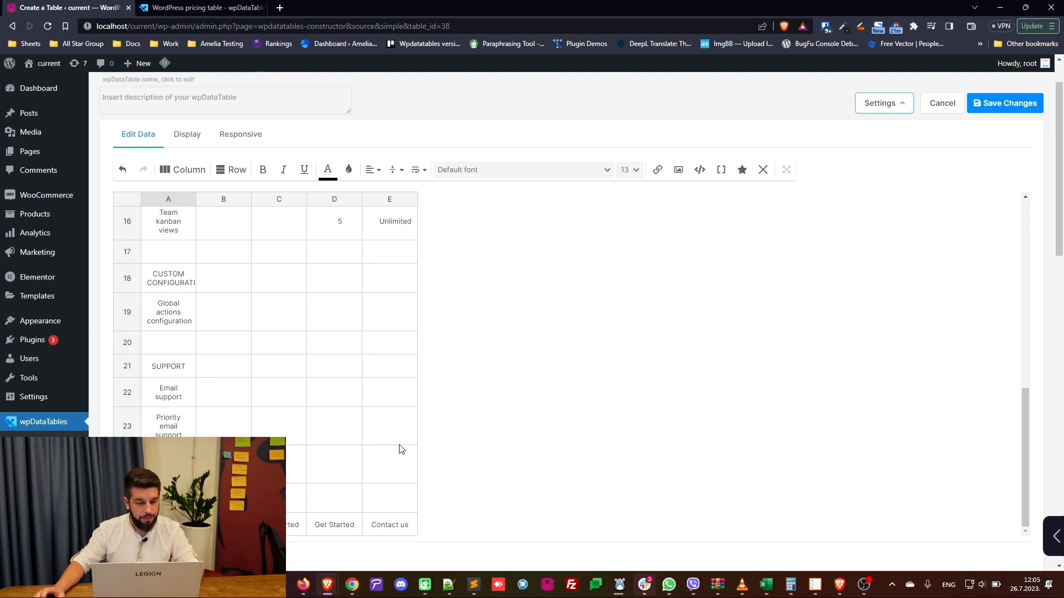
pyautogui.scroll(10, 233, 388)
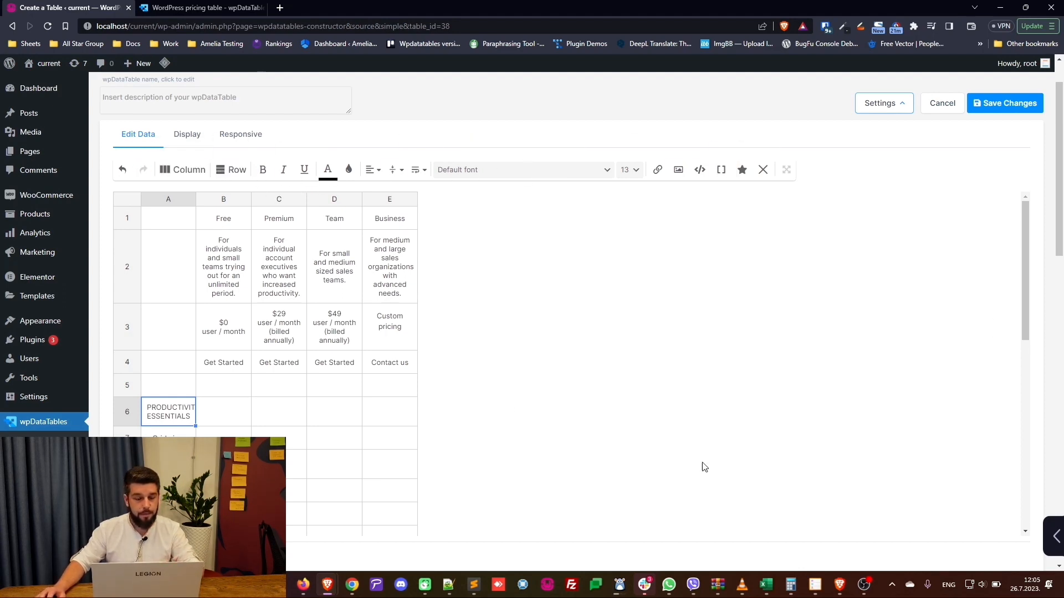
pyautogui.moveTo(193, 199); pyautogui.dragTo(257, 199)
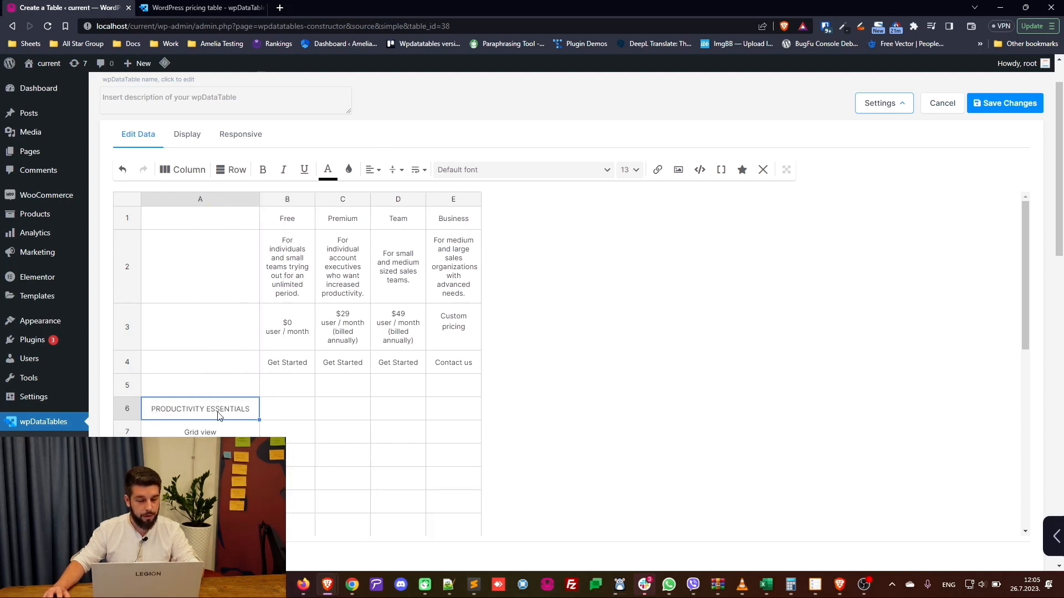
# Compare the table with the WordPress pricing table example and widen column A further to match its broad label column.
pyautogui.click(203, 8)
pyautogui.scroll(-3, 575, 251)
pyautogui.scroll(4, 565, 271)
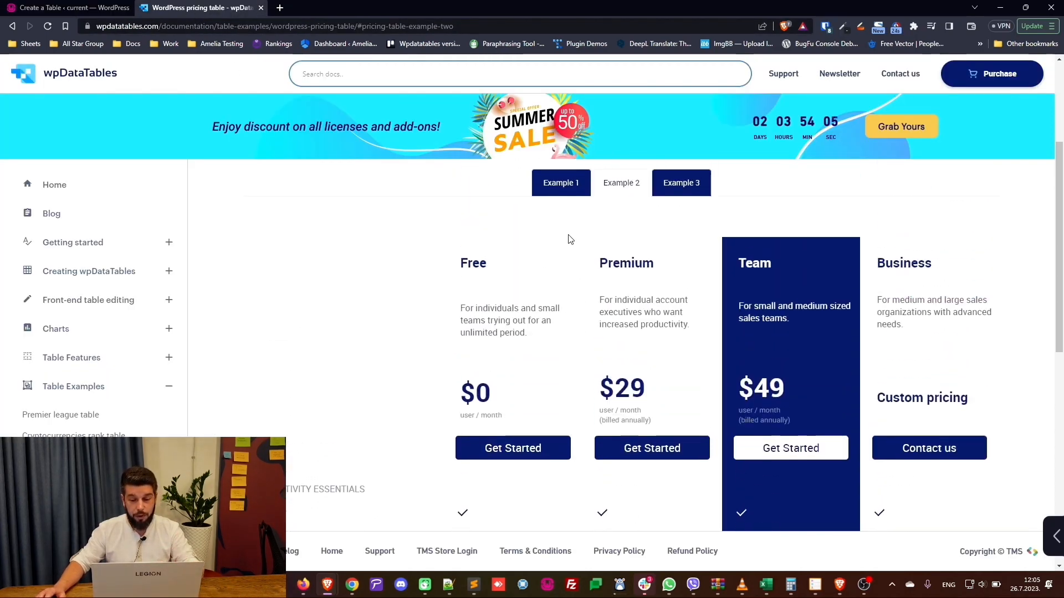
pyautogui.scroll(-8, 572, 260)
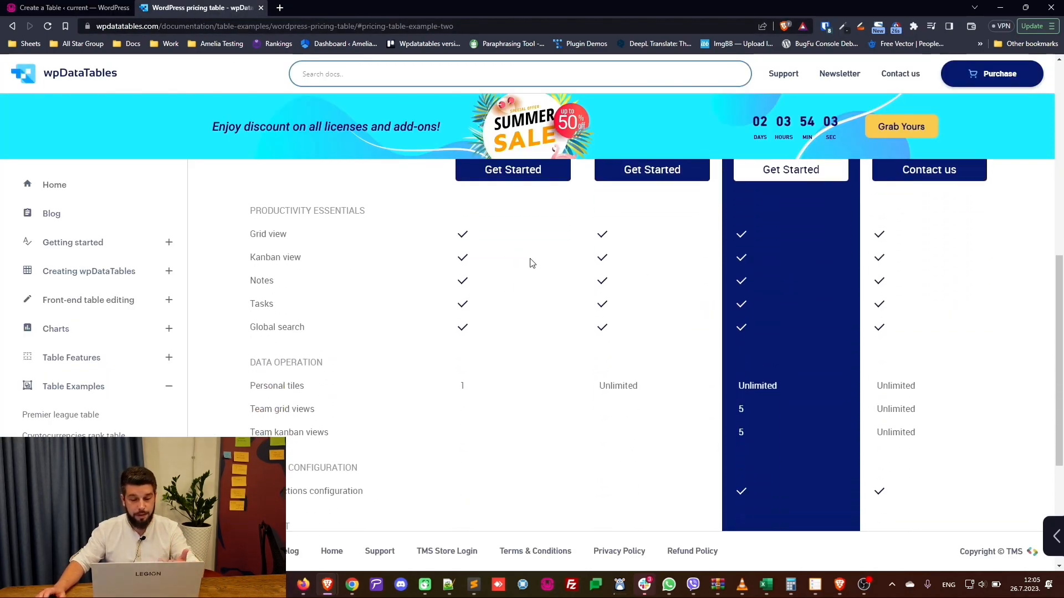
pyautogui.scroll(10, 530, 264)
pyautogui.hotkey('ctrl', 'shift', 'Tab')
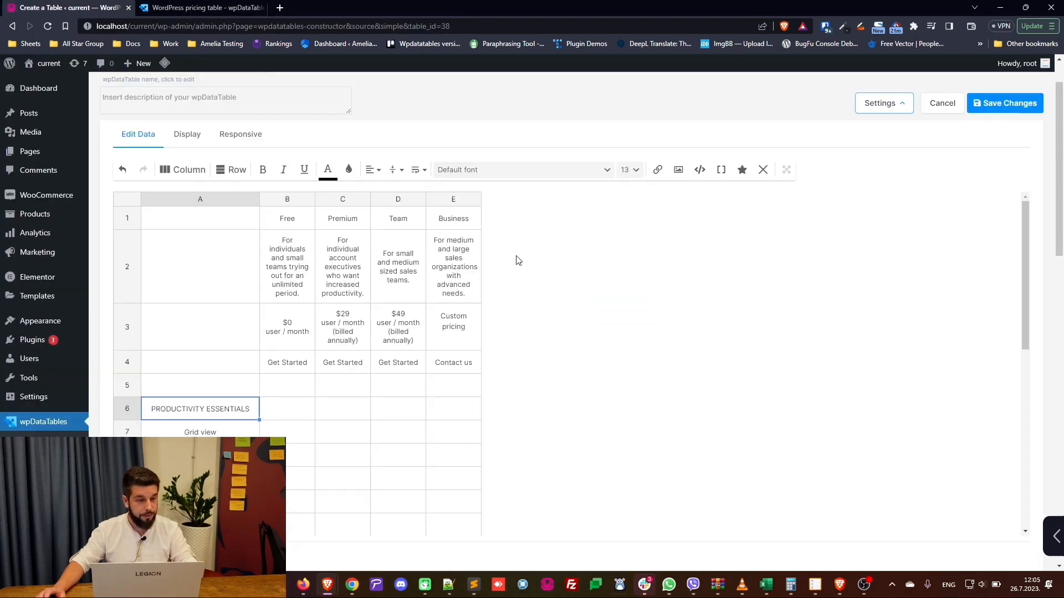
pyautogui.hotkey('ctrl', 'Tab')
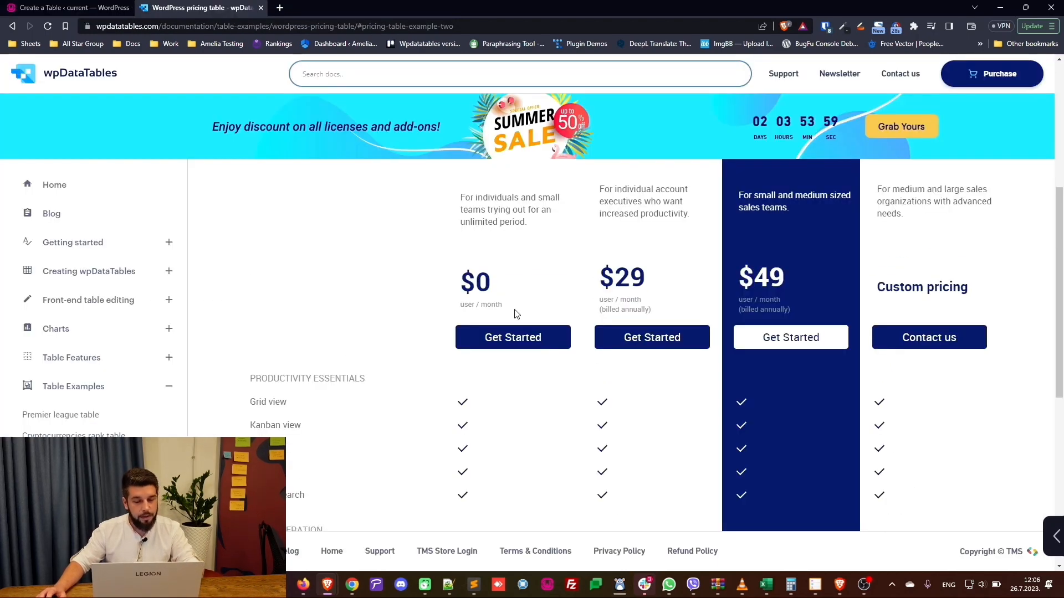
pyautogui.hotkey('ctrl', 'shift', 'Tab')
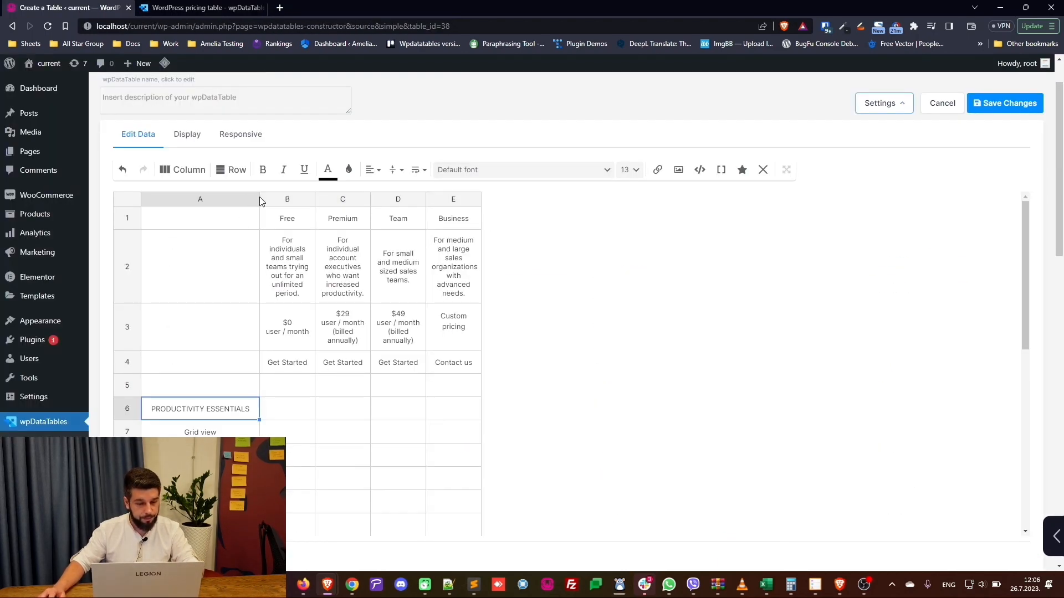
pyautogui.moveTo(260, 200); pyautogui.dragTo(309, 202)
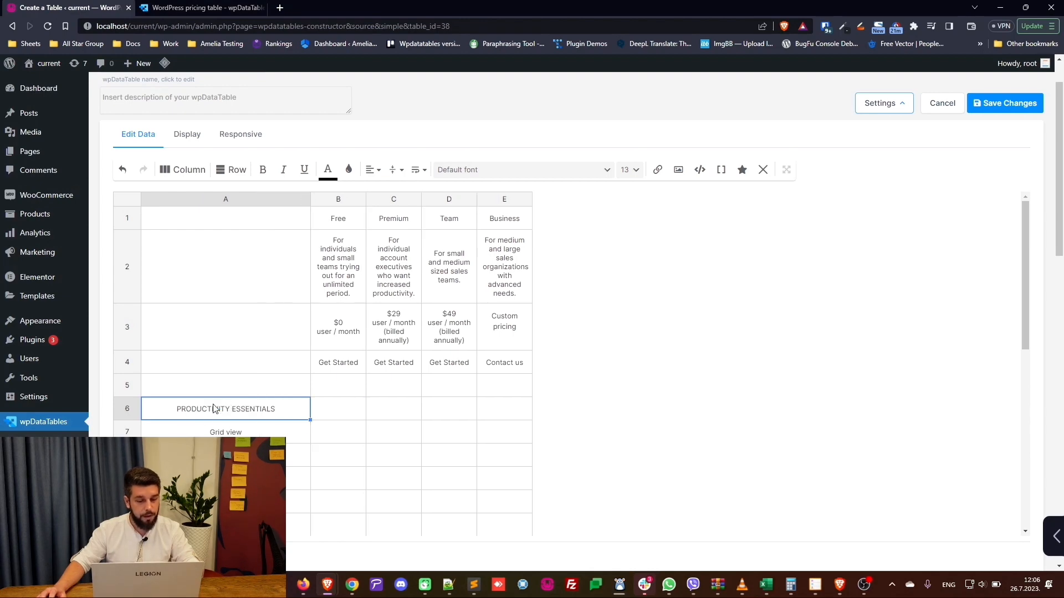
# Check the label alignment in the pricing example and left-align the text of all cells in column A.
pyautogui.hotkey('ctrl', 'Tab')
pyautogui.hotkey('ctrl', 'shift', 'Tab')
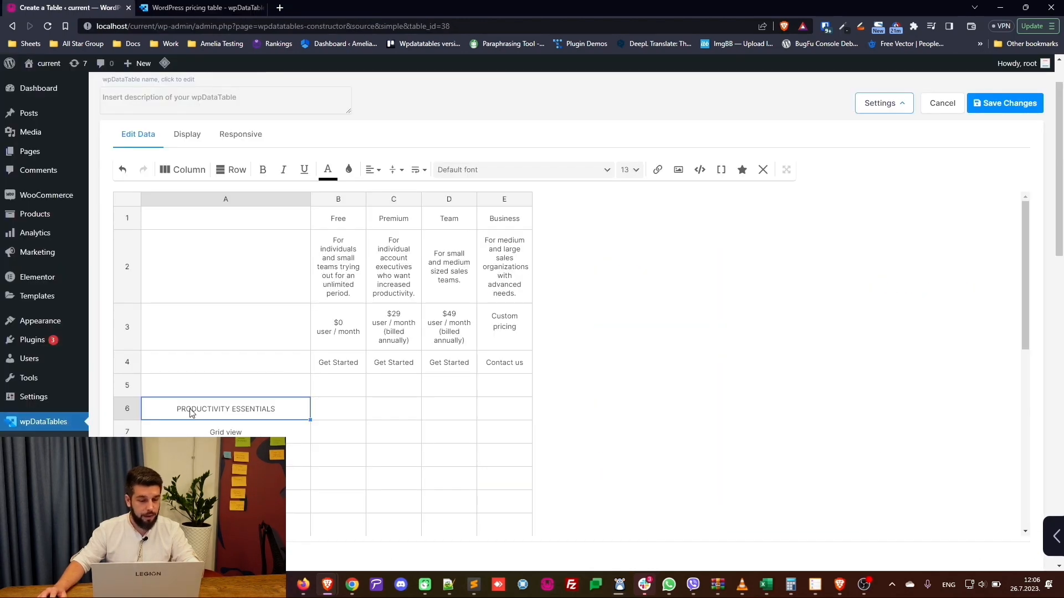
pyautogui.scroll(-5, 257, 365)
pyautogui.hotkey('ctrl', 'Tab')
pyautogui.scroll(-4, 441, 367)
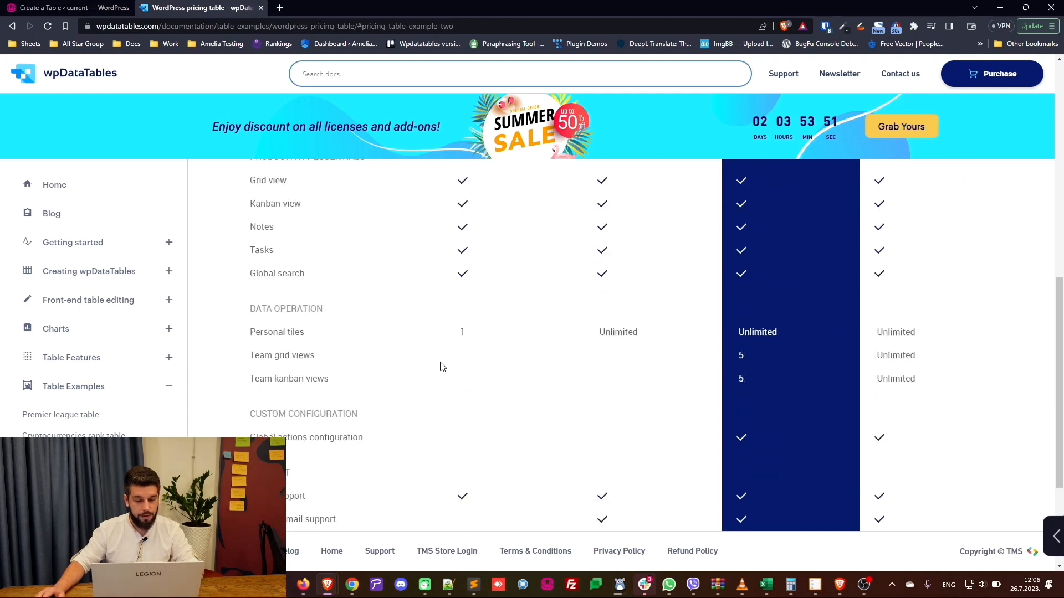
pyautogui.scroll(-3, 441, 367)
pyautogui.scroll(5, 344, 327)
pyautogui.hotkey('ctrl', 'shift', 'Tab')
pyautogui.scroll(-1, 221, 403)
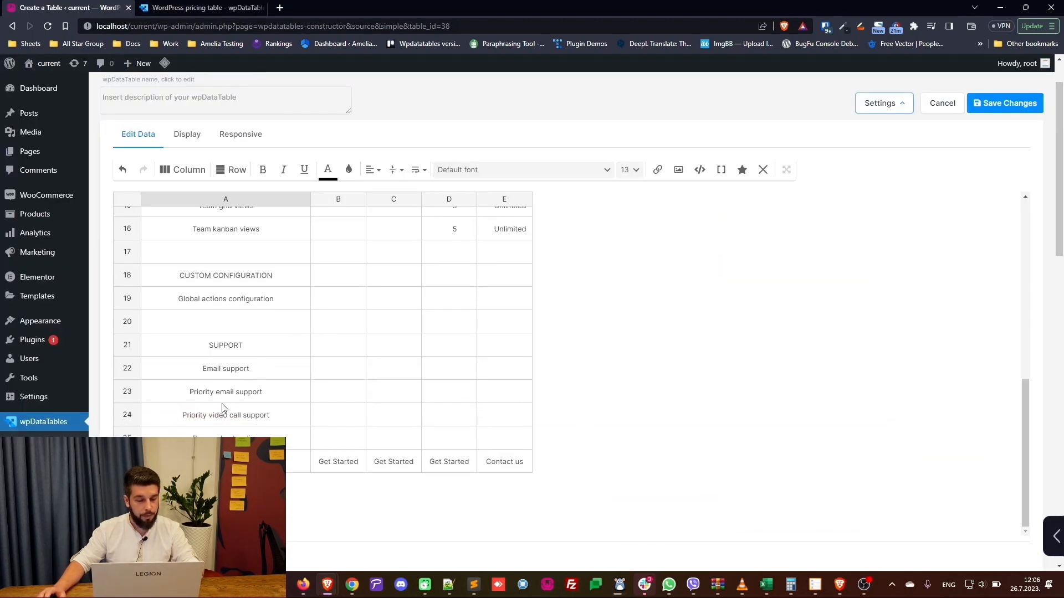
pyautogui.keyDown('shift'); pyautogui.click(221, 460); pyautogui.keyUp('shift')
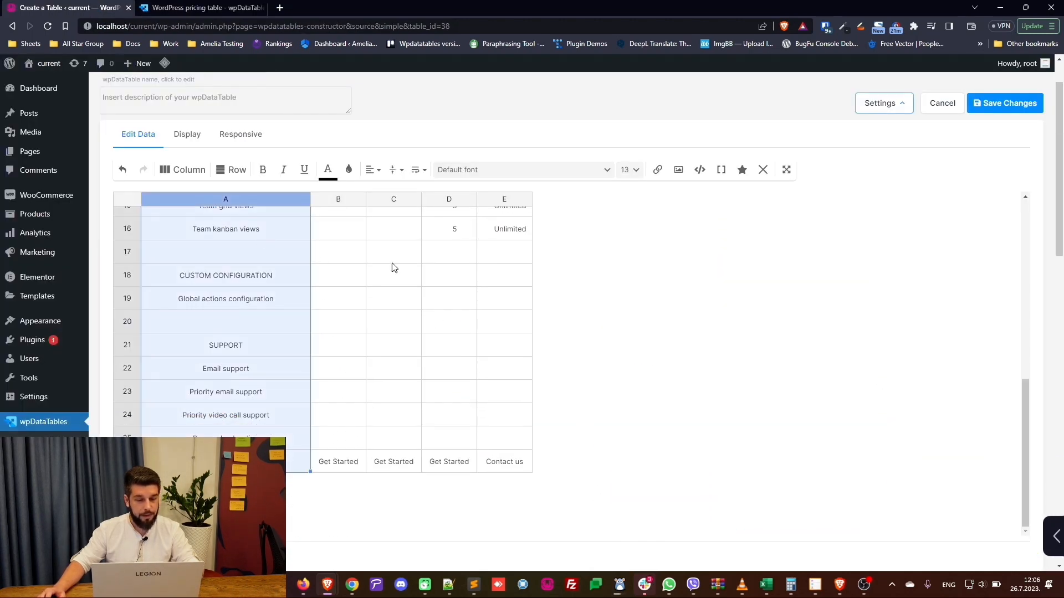
pyautogui.scroll(10, 391, 263)
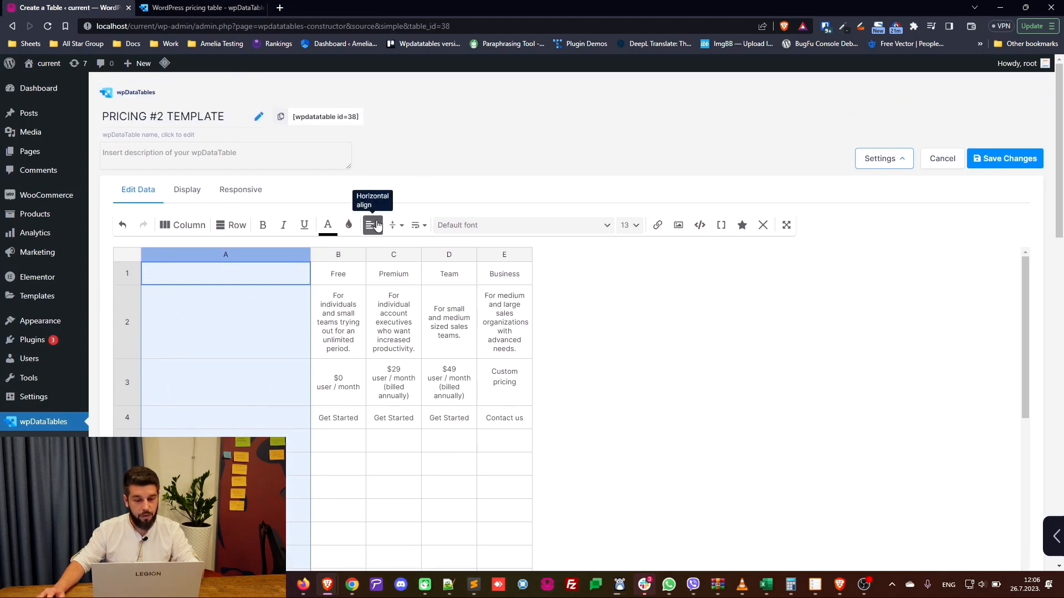
pyautogui.click(369, 224)
pyautogui.click(375, 245)
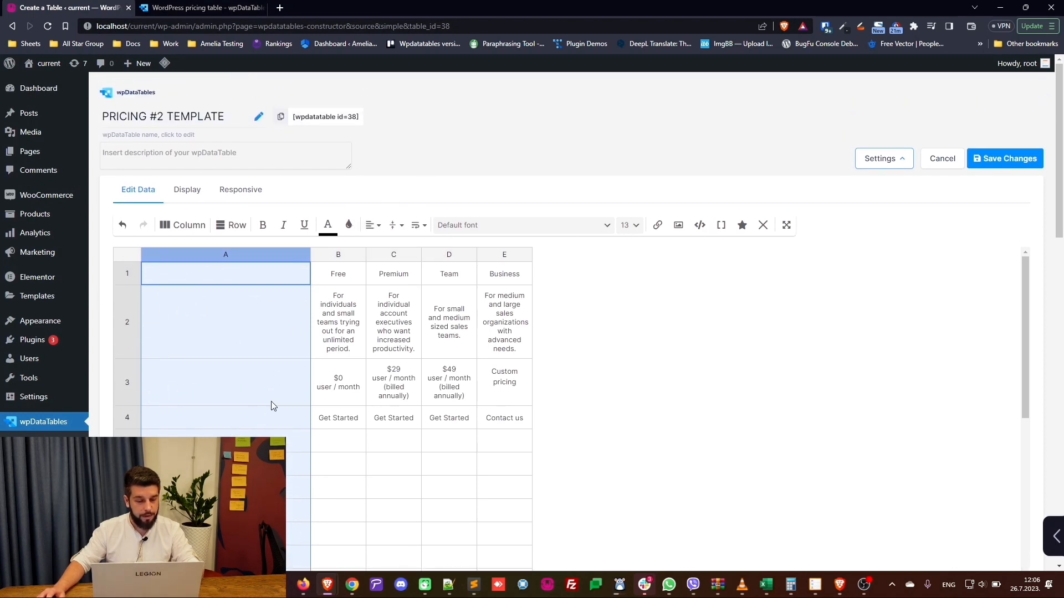
pyautogui.click(274, 463)
pyautogui.scroll(-2, 275, 356)
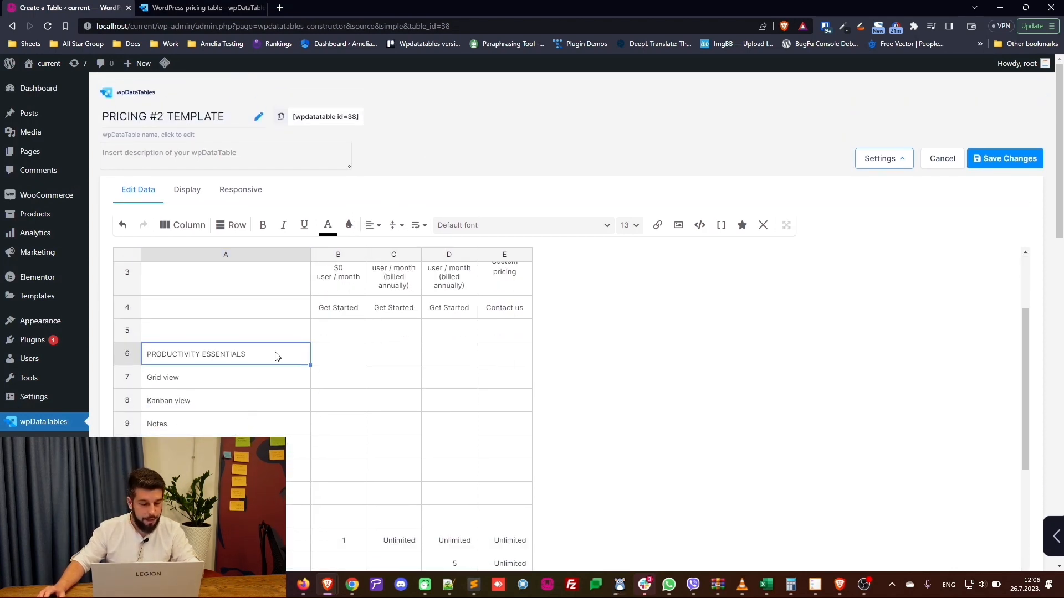
# Examine how the category headings and the feature labels are styled in the first column of the pricing example.
pyautogui.hotkey('ctrl', 'Tab')
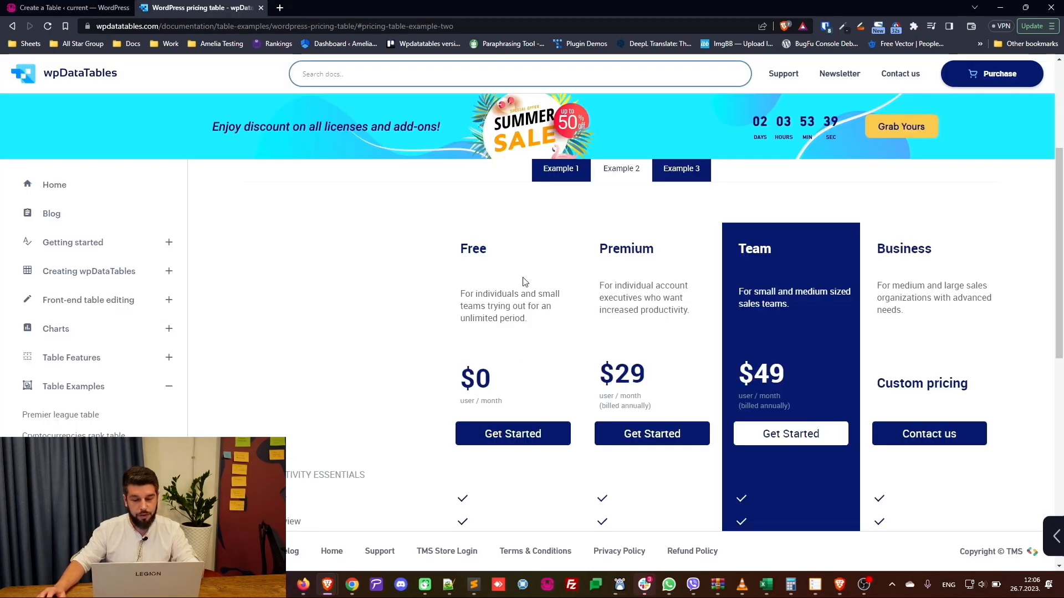
pyautogui.scroll(-5, 302, 472)
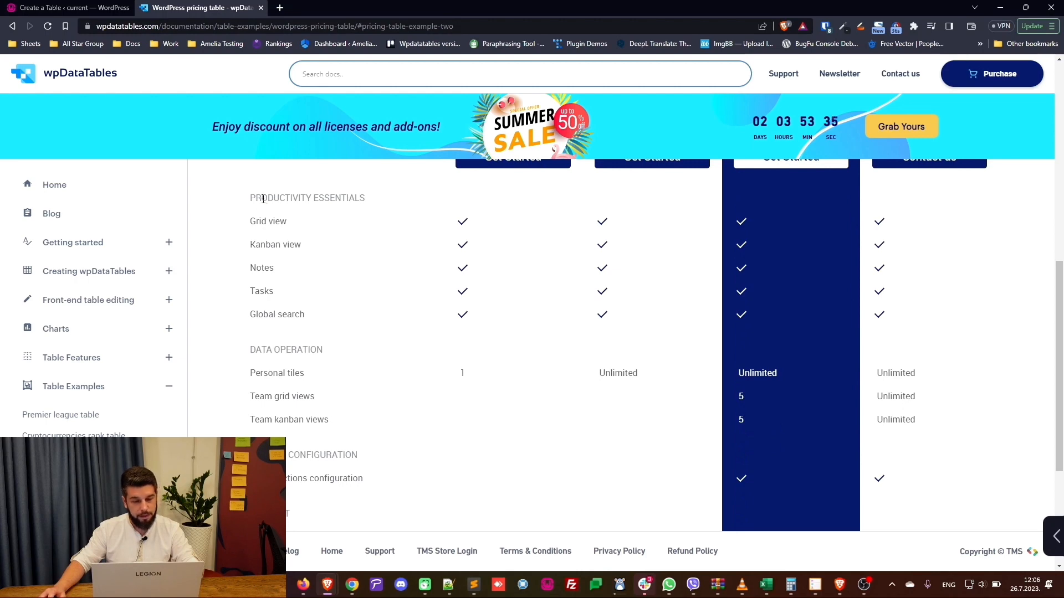
pyautogui.moveTo(251, 198); pyautogui.dragTo(366, 199)
pyautogui.moveTo(250, 349); pyautogui.dragTo(323, 350)
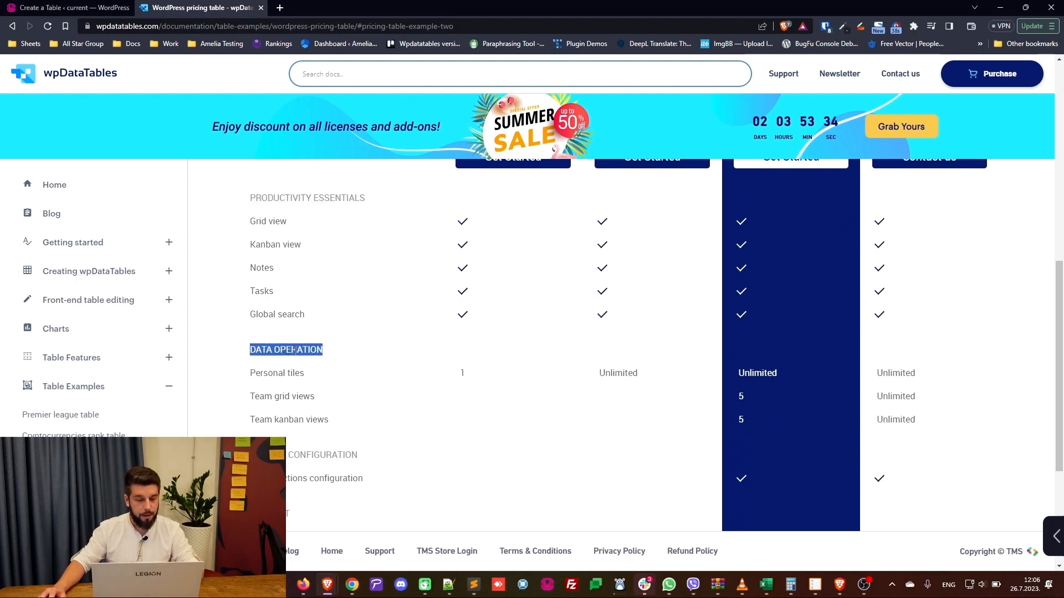
pyautogui.moveTo(250, 221); pyautogui.dragTo(287, 221)
pyautogui.click(277, 221)
pyautogui.hotkey('ctrl', 'Tab')
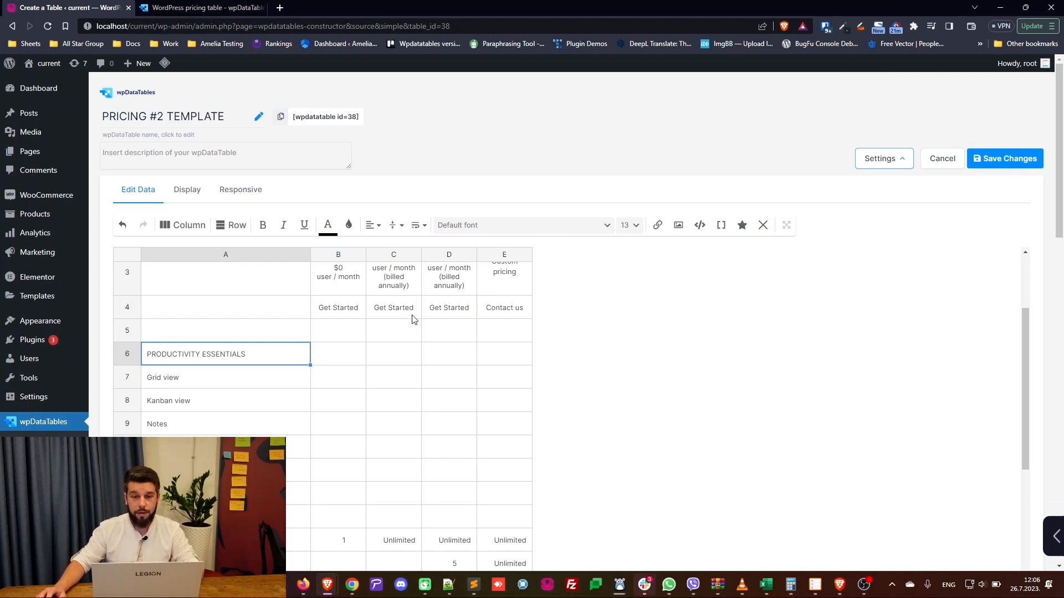
# Set the font size of the whole column A to 16.
pyautogui.click(197, 247)
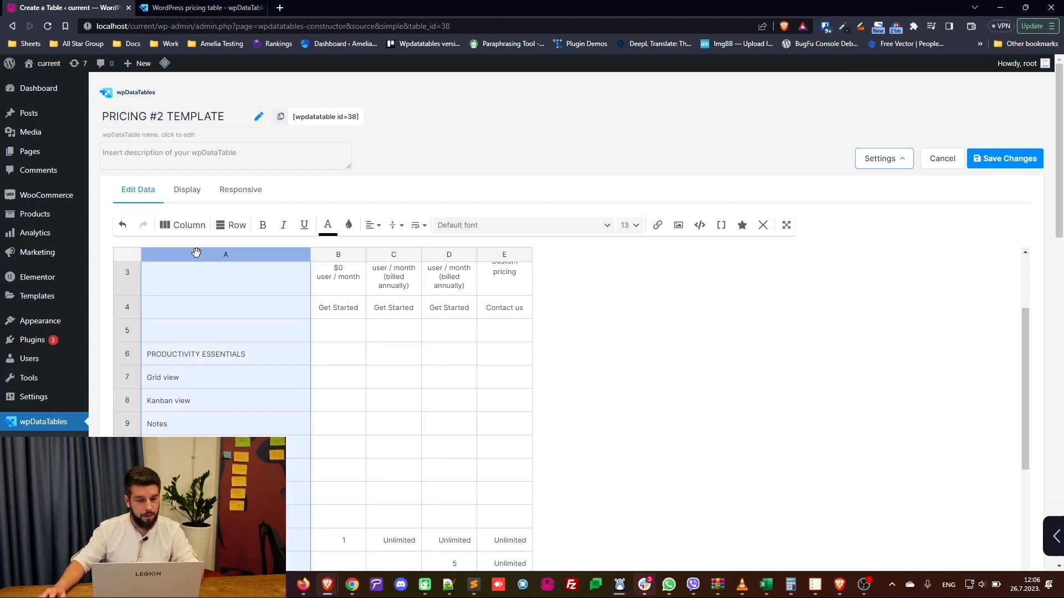
pyautogui.click(639, 227)
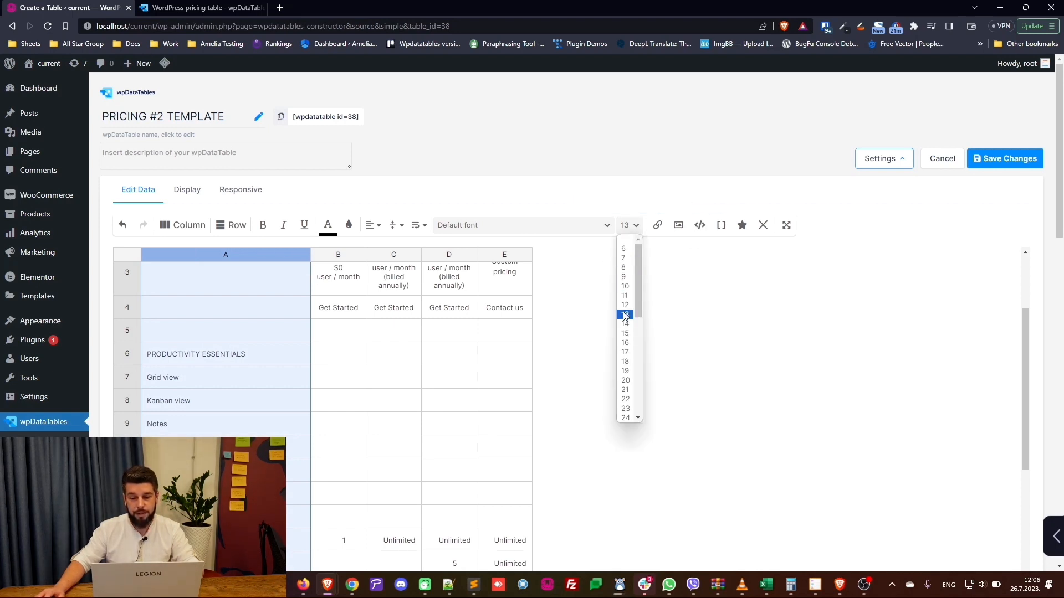
pyautogui.click(626, 342)
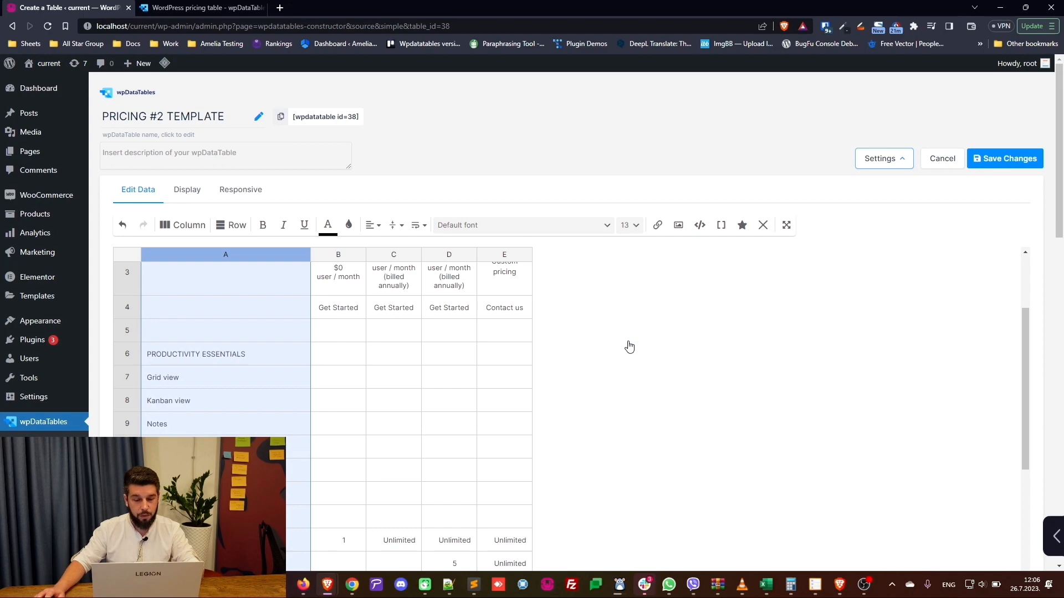
# Set the text colour of the category headings in A6, A13, A18 and A21 to rgba(132, 143, 153, 1).
pyautogui.click(231, 347)
pyautogui.keyDown('ctrl'); pyautogui.click(254, 517); pyautogui.keyUp('ctrl')
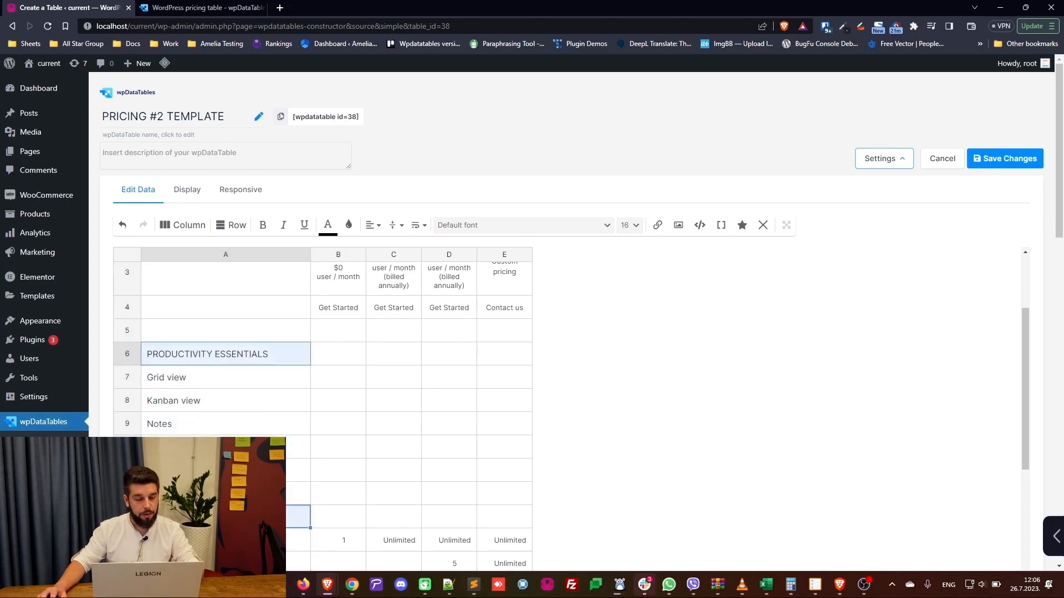
pyautogui.scroll(-4, 254, 423)
pyautogui.keyDown('ctrl'); pyautogui.click(221, 395); pyautogui.keyUp('ctrl')
pyautogui.keyDown('ctrl'); pyautogui.click(221, 464); pyautogui.keyUp('ctrl')
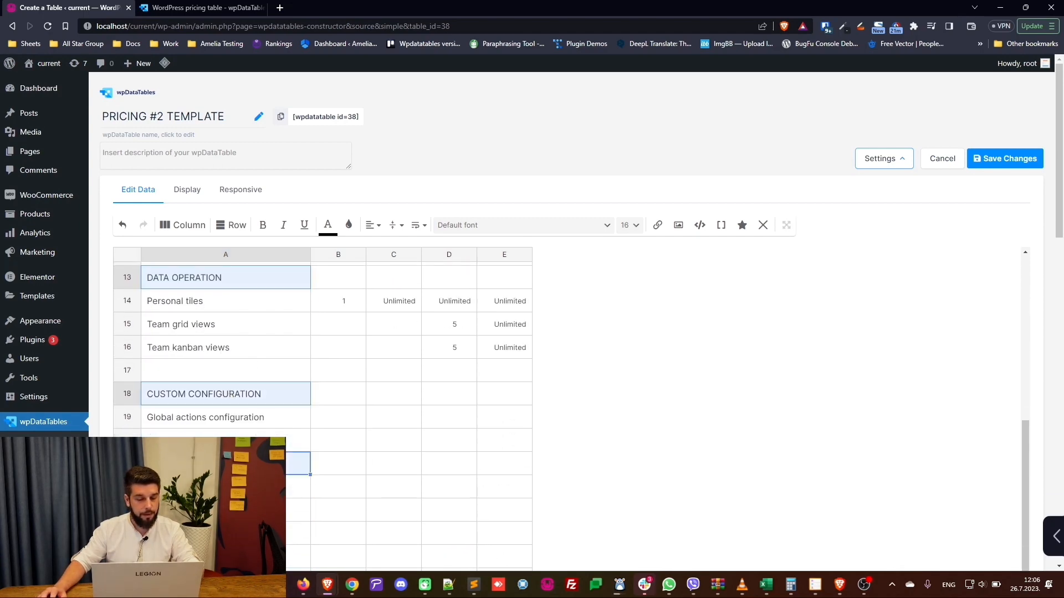
pyautogui.scroll(-3, 222, 421)
pyautogui.scroll(6, 222, 394)
pyautogui.scroll(3, 241, 416)
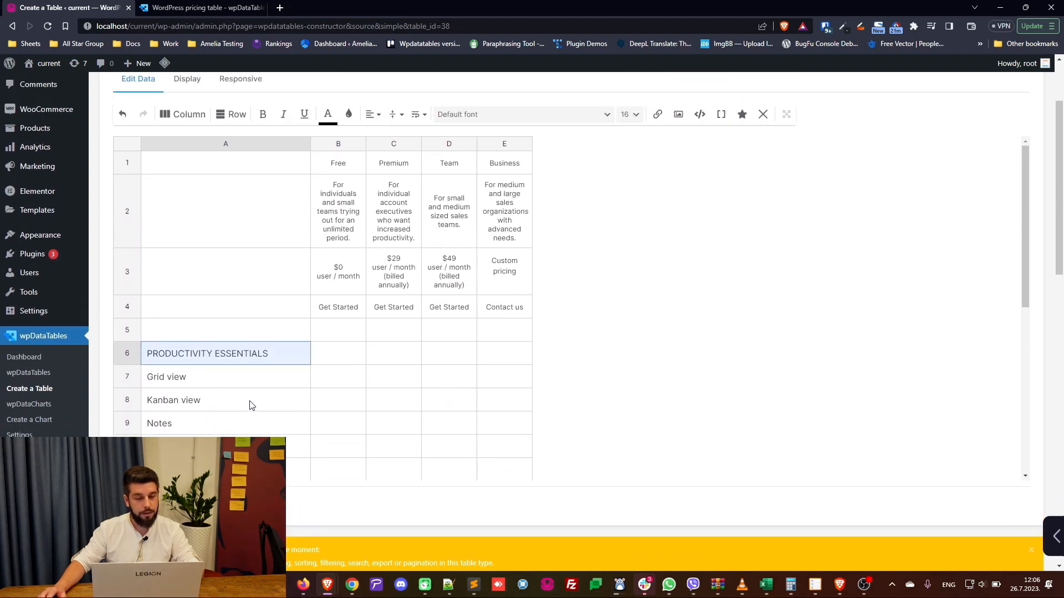
pyautogui.scroll(-3, 261, 363)
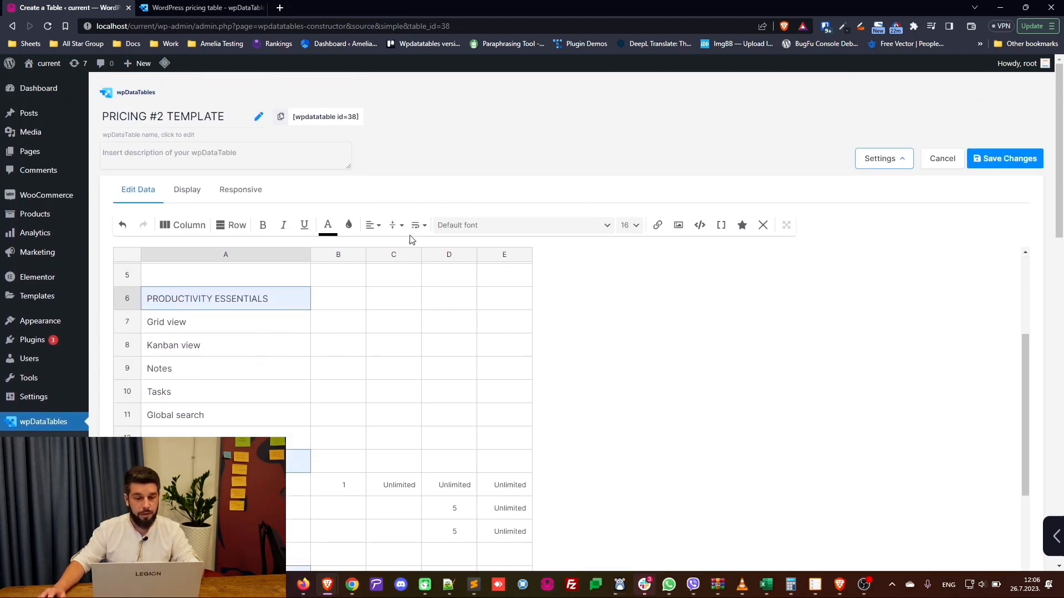
pyautogui.click(328, 225)
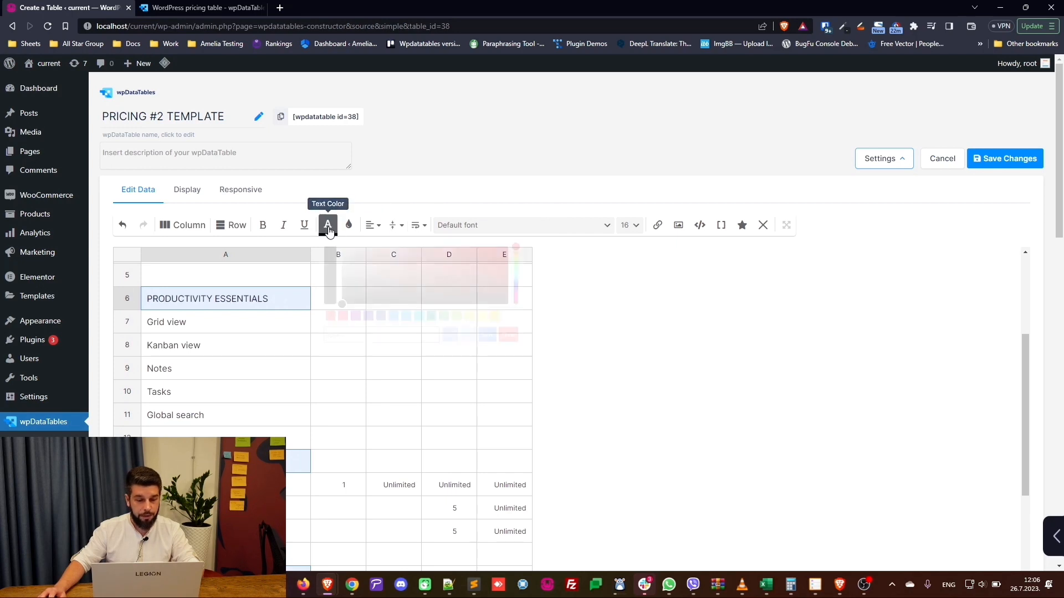
pyautogui.click(449, 335)
pyautogui.click(377, 335)
pyautogui.doubleClick(389, 328)
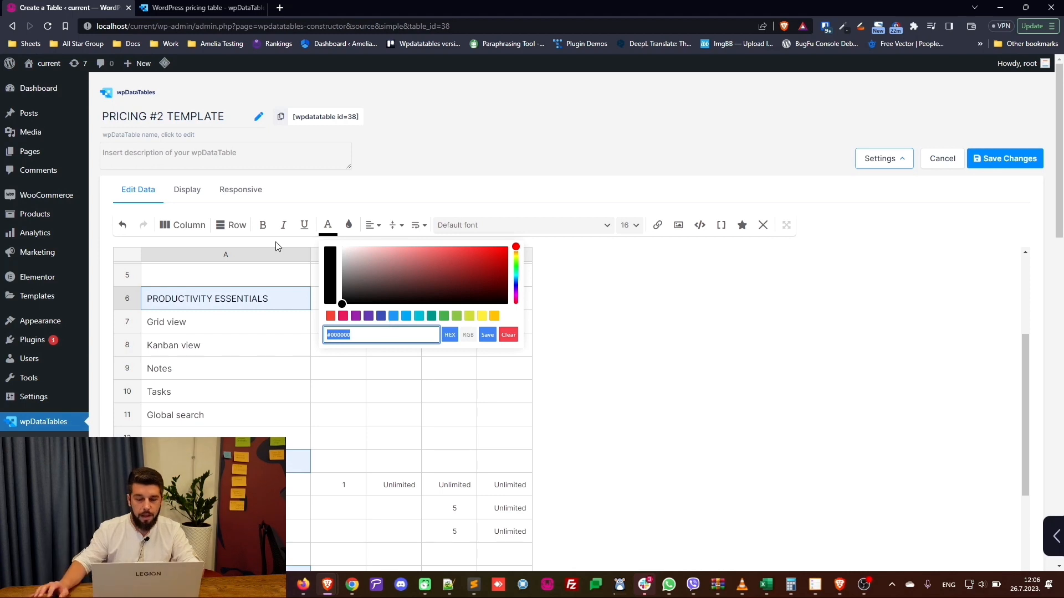
pyautogui.click(468, 334)
pyautogui.click(388, 336)
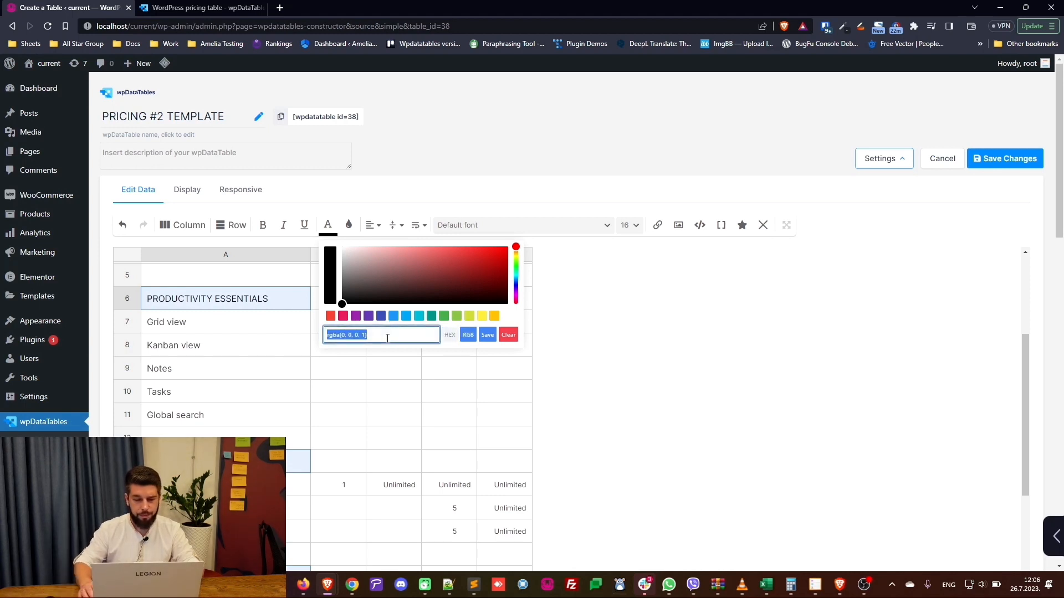
pyautogui.click(387, 336)
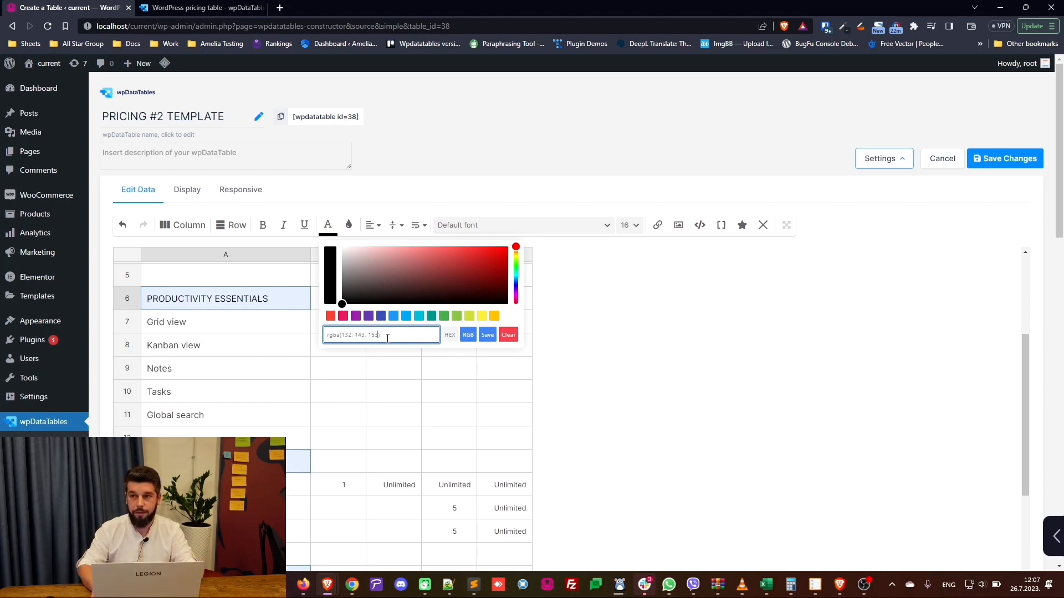
pyautogui.write('1')
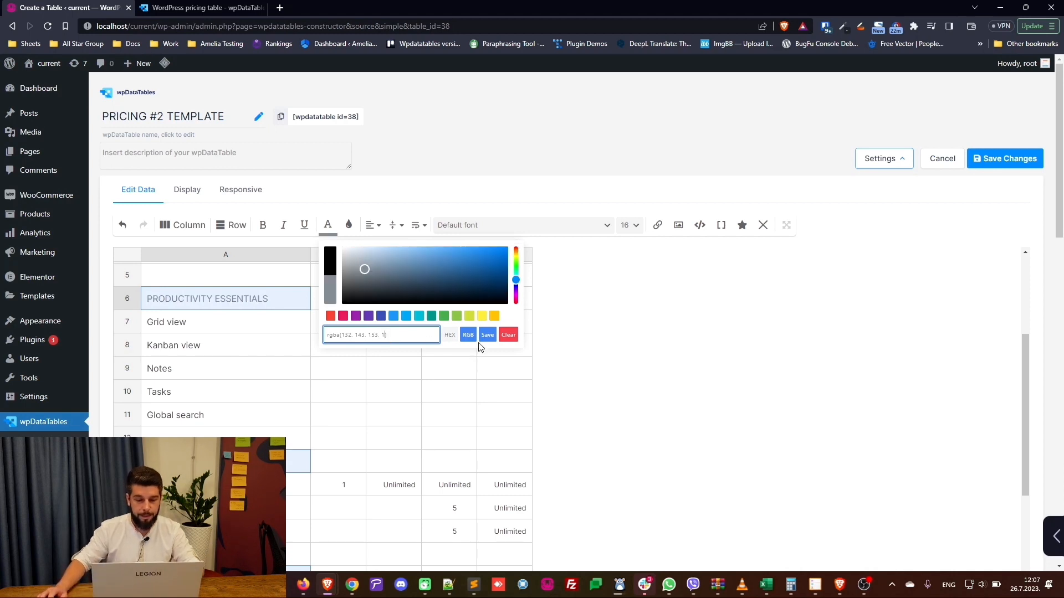
pyautogui.click(487, 336)
pyautogui.click(195, 373)
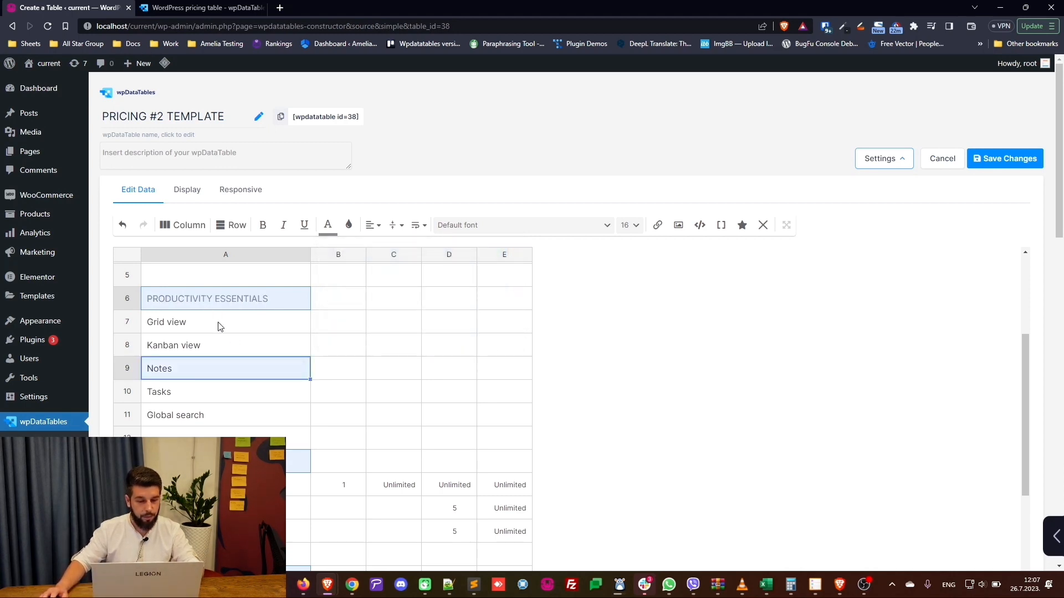
pyautogui.keyDown('ctrl'); pyautogui.click(219, 325); pyautogui.keyUp('ctrl')
pyautogui.click(203, 340)
pyautogui.click(203, 294)
pyautogui.click(208, 461)
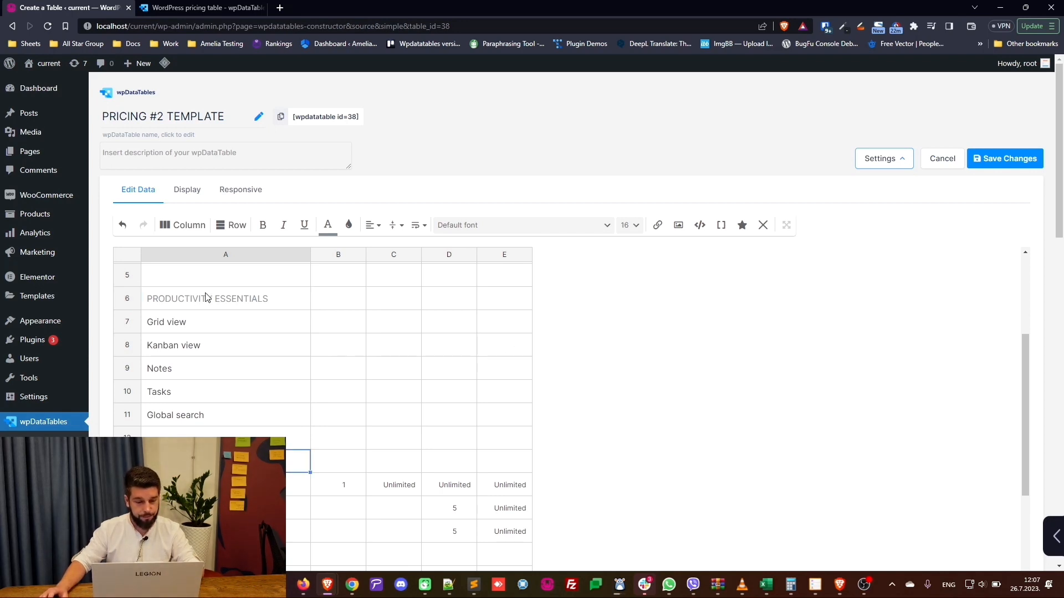
pyautogui.scroll(3, 221, 321)
pyautogui.scroll(-2, 475, 391)
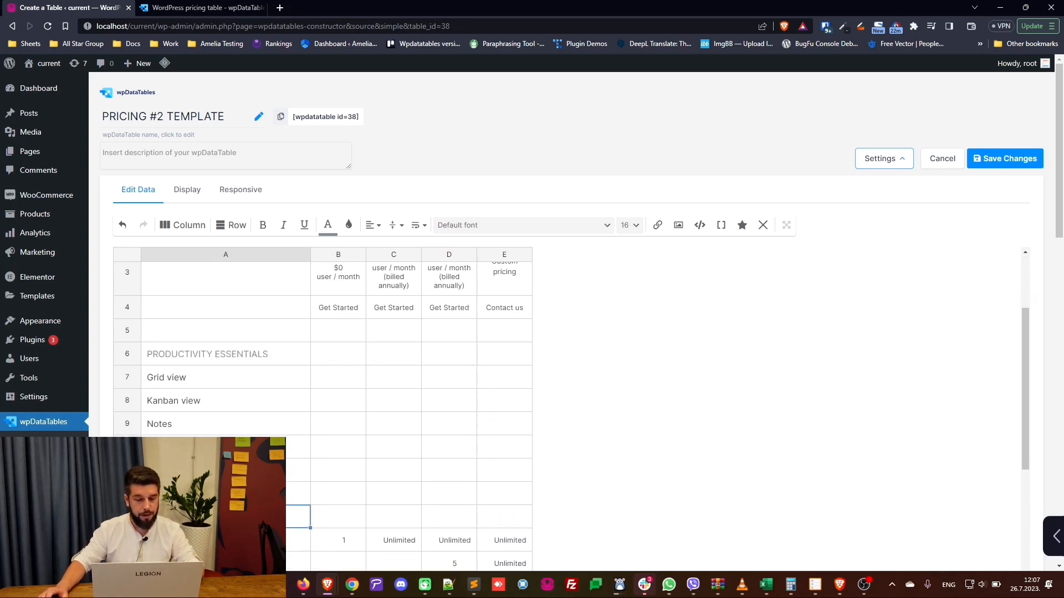
# Review the rows of the template table and examine how the plan columns are laid out and aligned in the pricing example.
pyautogui.scroll(2, 475, 391)
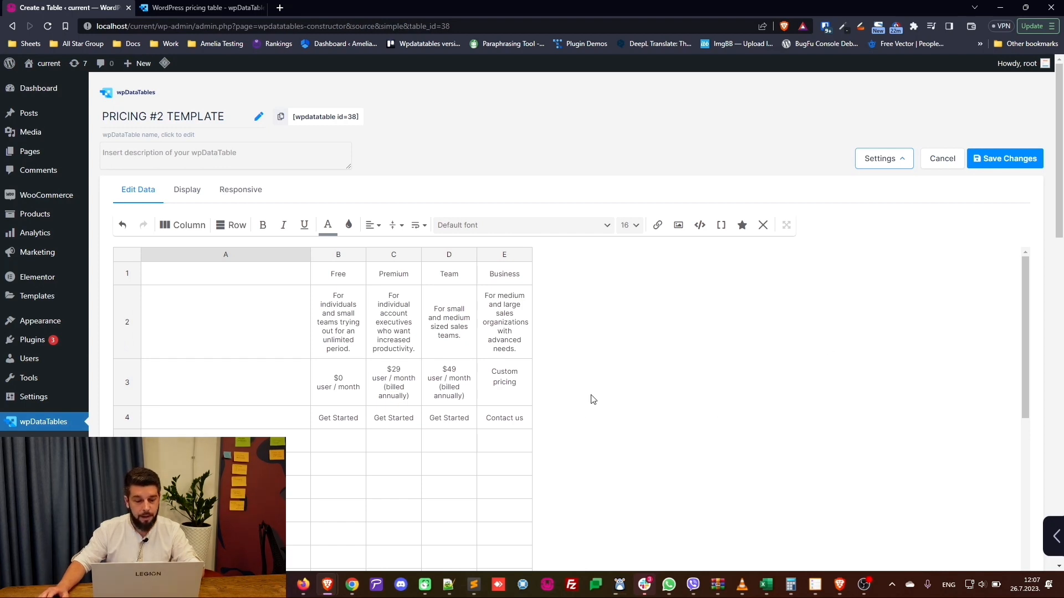
pyautogui.scroll(-5, 354, 392)
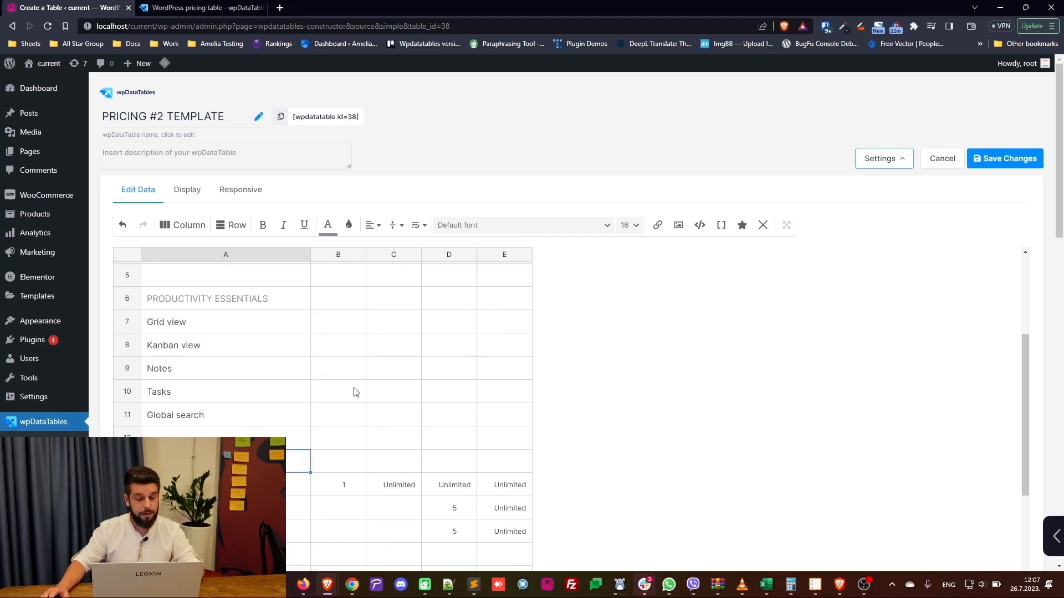
pyautogui.scroll(5, 288, 380)
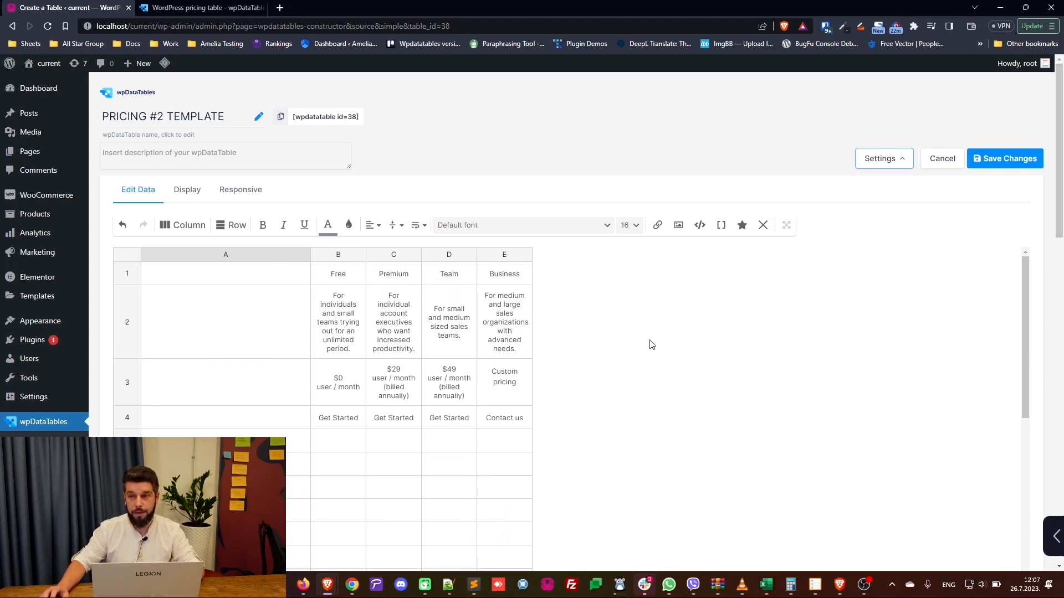
pyautogui.click(202, 7)
pyautogui.scroll(4, 495, 309)
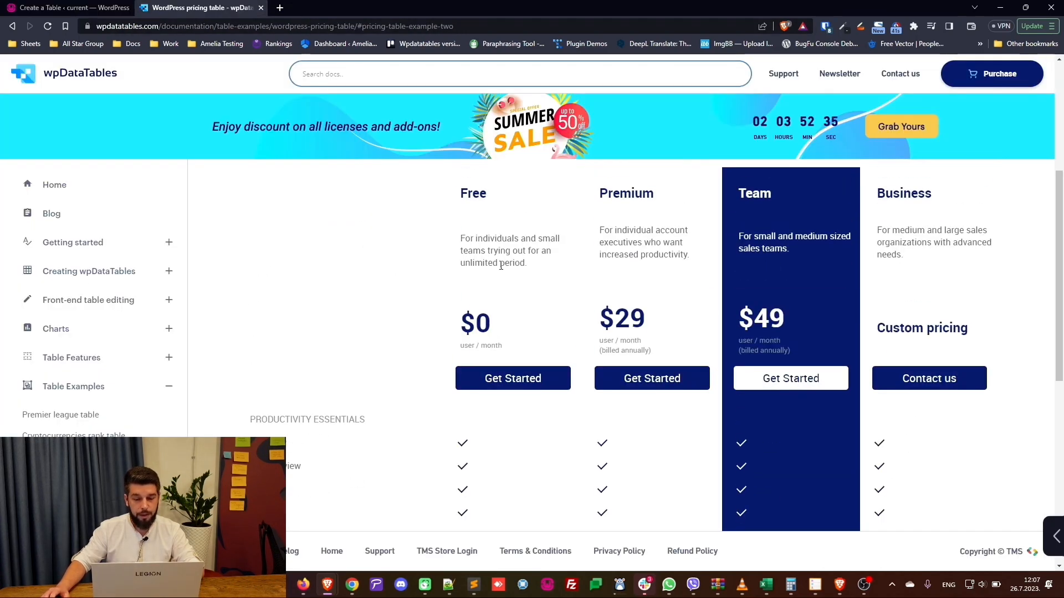
pyautogui.scroll(-2, 510, 266)
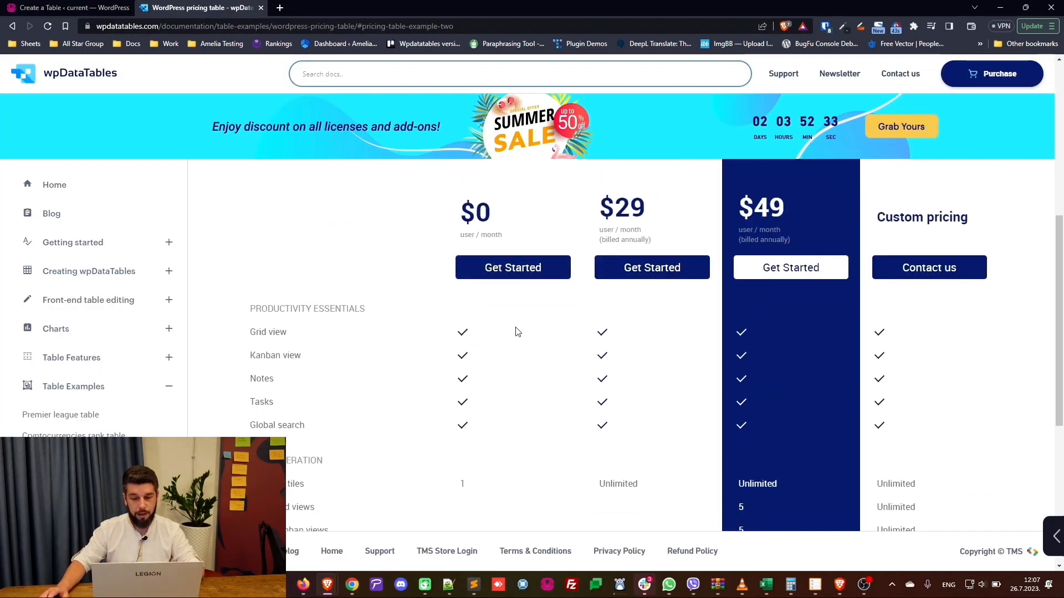
pyautogui.scroll(-6, 516, 332)
pyautogui.scroll(7, 506, 325)
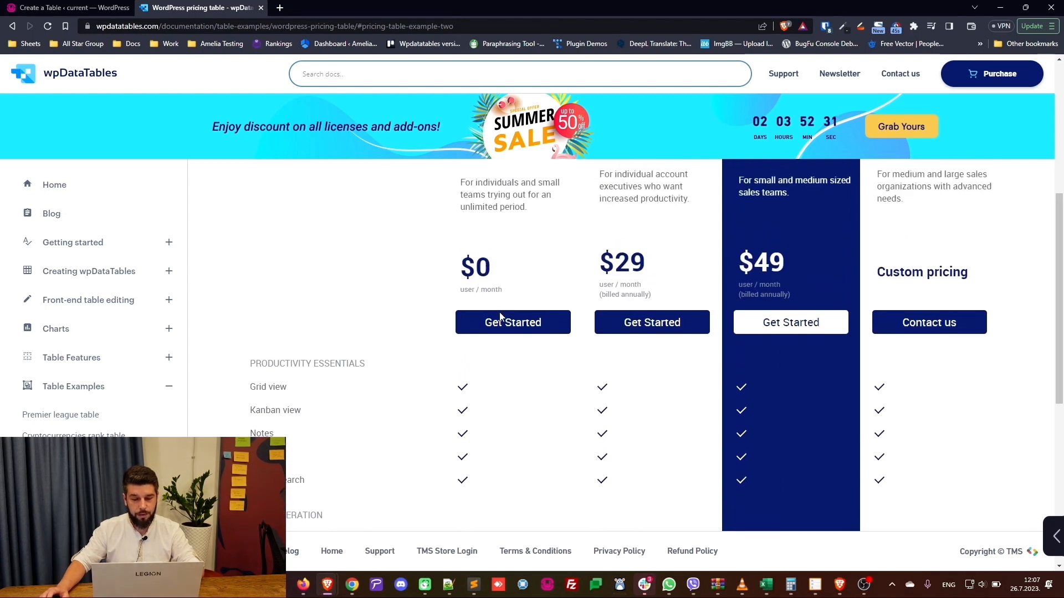
# Left-align the text of all cells in column B.
pyautogui.hotkey('ctrl', 'shift', 'Tab')
pyautogui.click(336, 255)
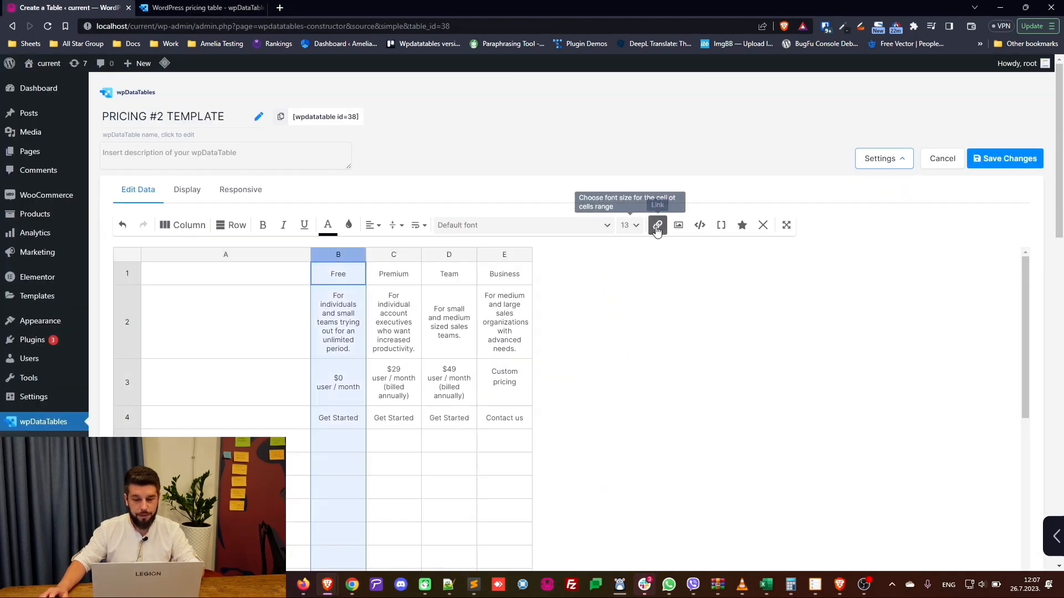
pyautogui.click(371, 225)
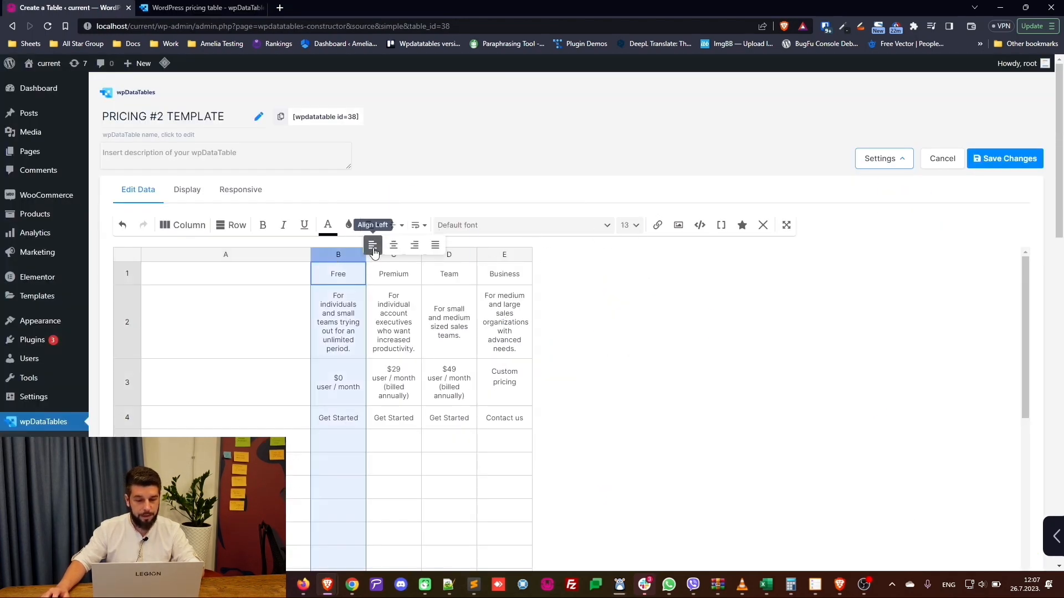
pyautogui.click(382, 243)
pyautogui.click(345, 284)
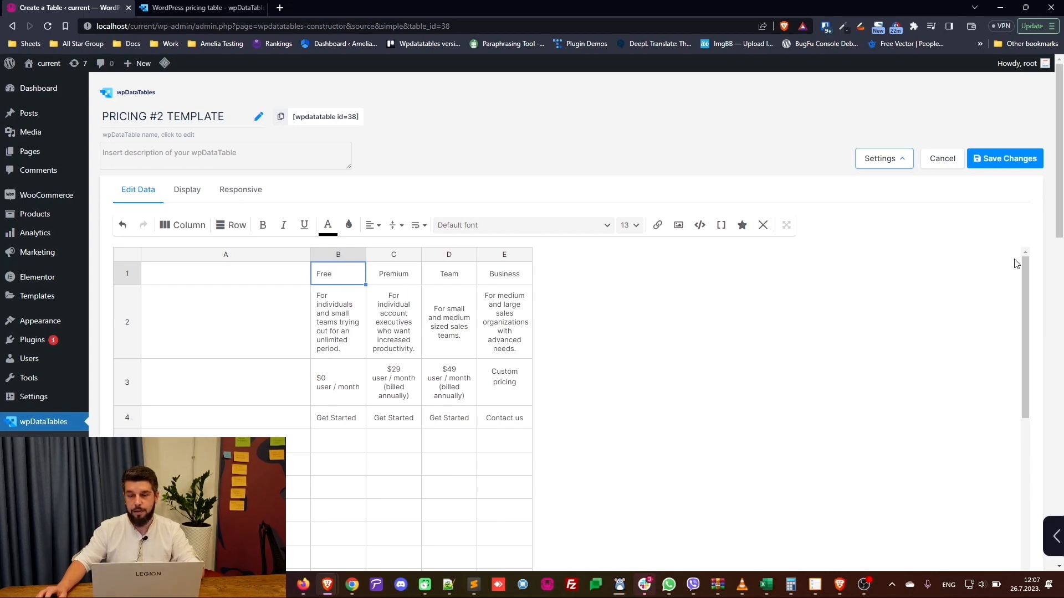
# Check the Free heading and price styling in the pricing example, and replace the plain text in B1 with "Free" inserted through the HTML editor.
pyautogui.hotkey('ctrl', 'Tab')
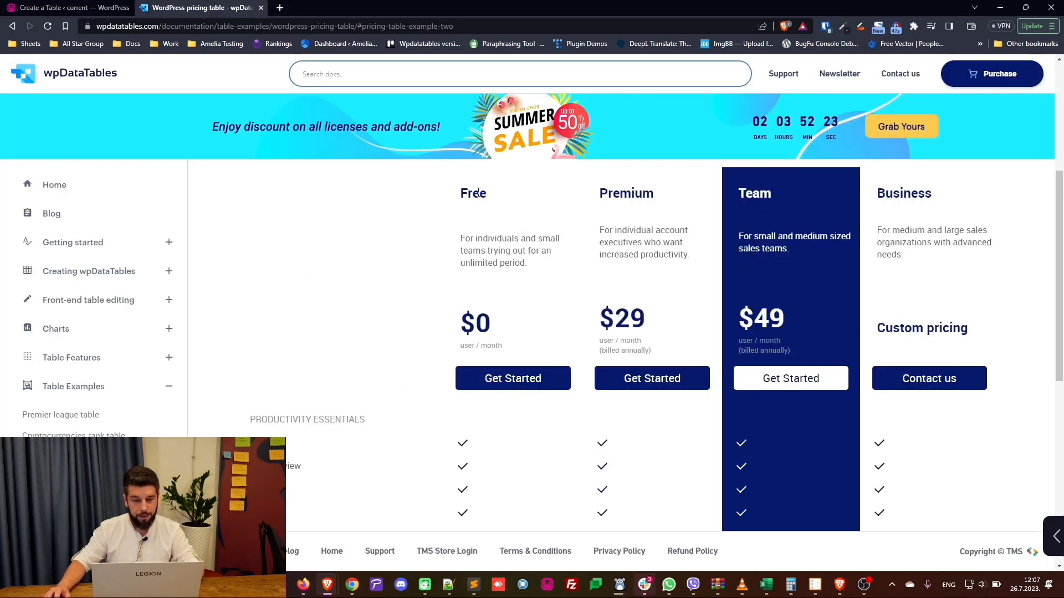
pyautogui.doubleClick(474, 193)
pyautogui.moveTo(459, 323); pyautogui.dragTo(491, 324)
pyautogui.hotkey('ctrl', 'Tab')
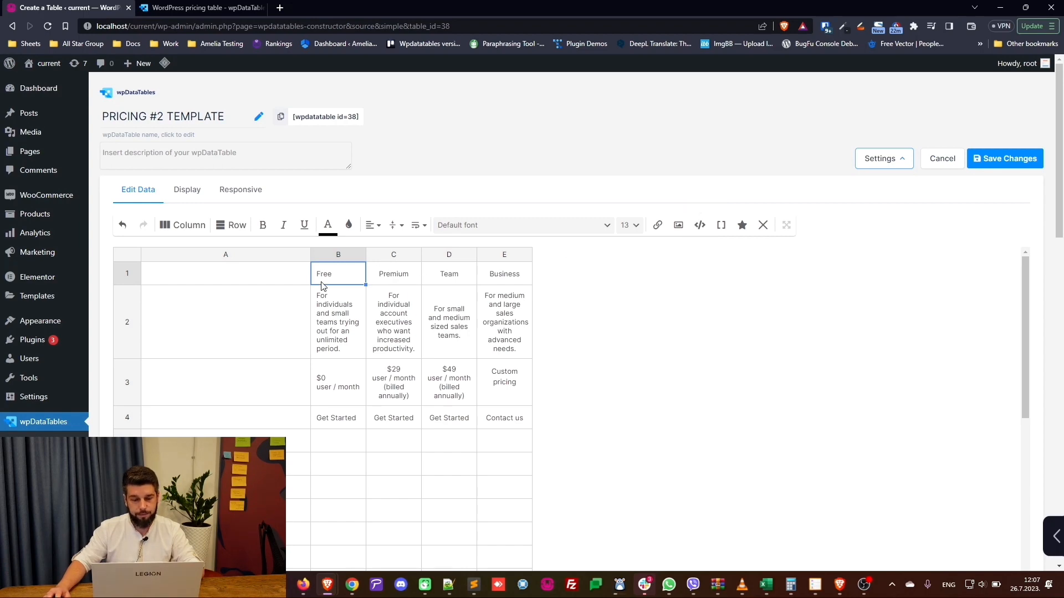
pyautogui.doubleClick(343, 273)
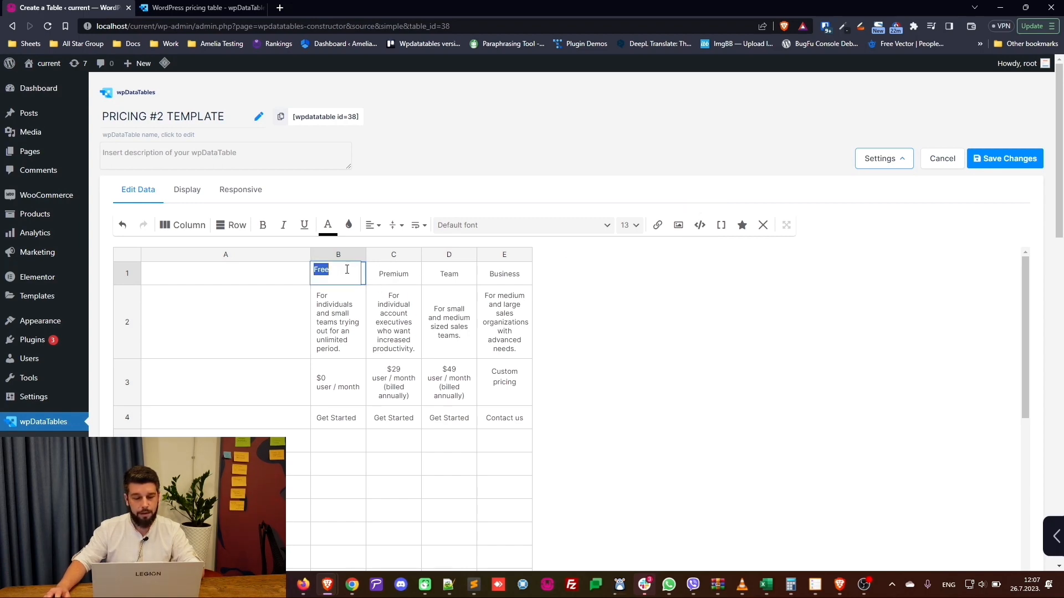
pyautogui.press('BackSpace')
pyautogui.click(700, 225)
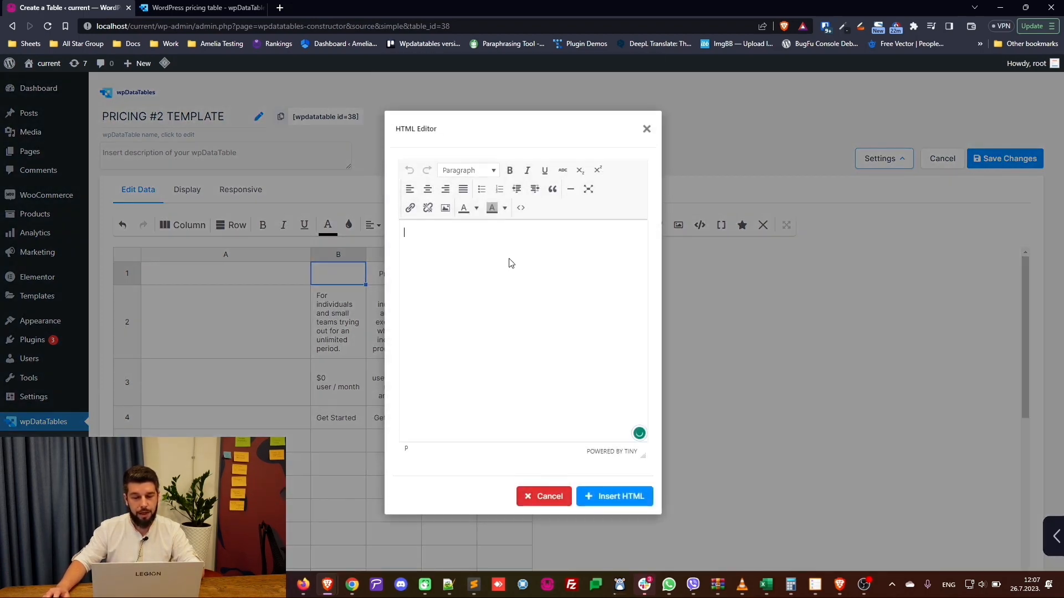
pyautogui.write('Free')
pyautogui.click(608, 501)
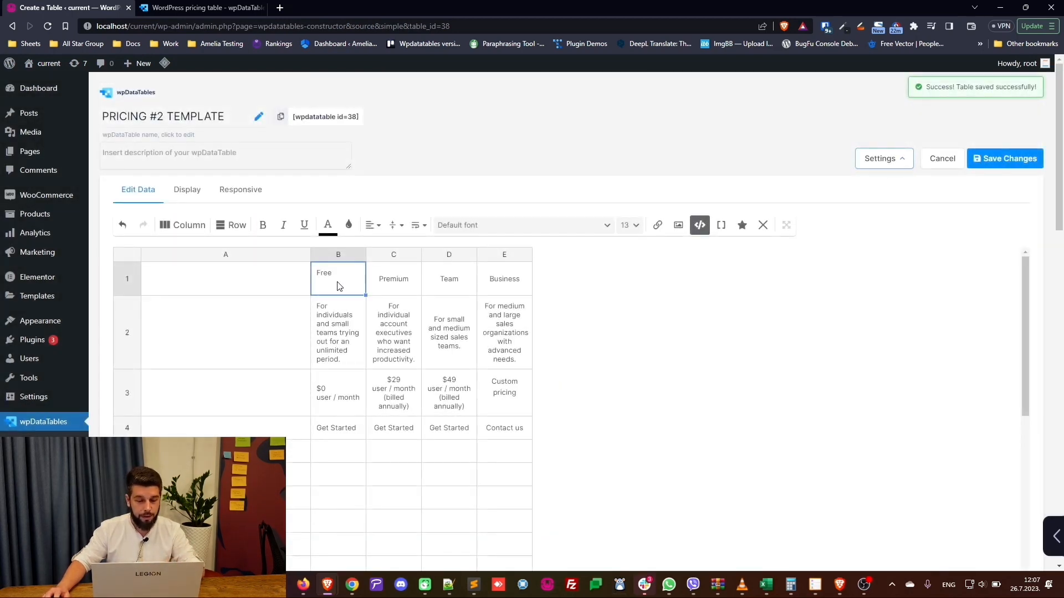
# Examine the HTML markup stored in cell B1.
pyautogui.doubleClick(353, 283)
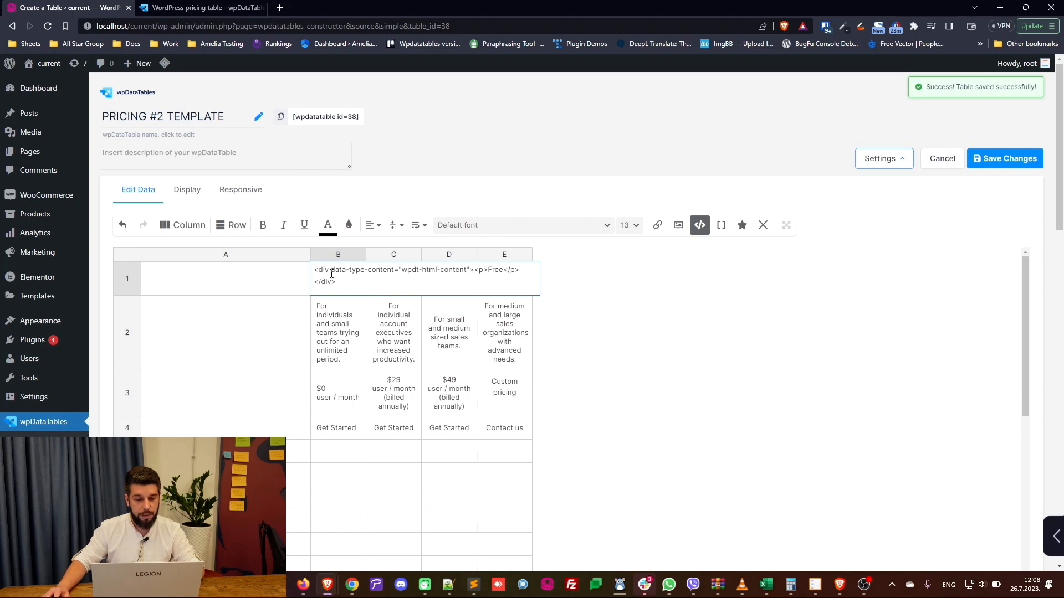
pyautogui.moveTo(314, 269); pyautogui.dragTo(344, 281)
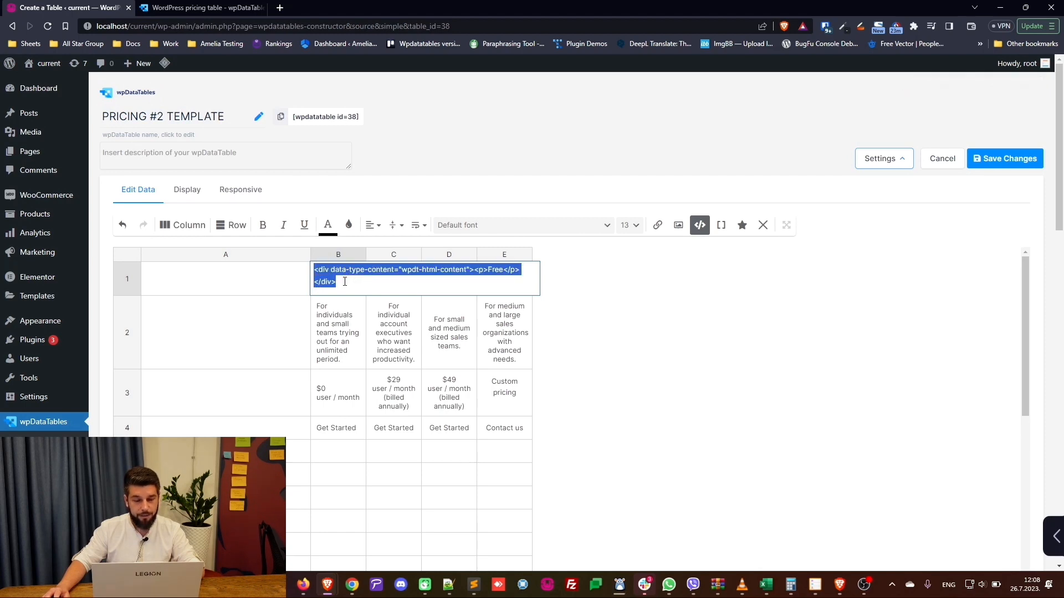
pyautogui.click(344, 282)
pyautogui.click(373, 315)
pyautogui.click(357, 280)
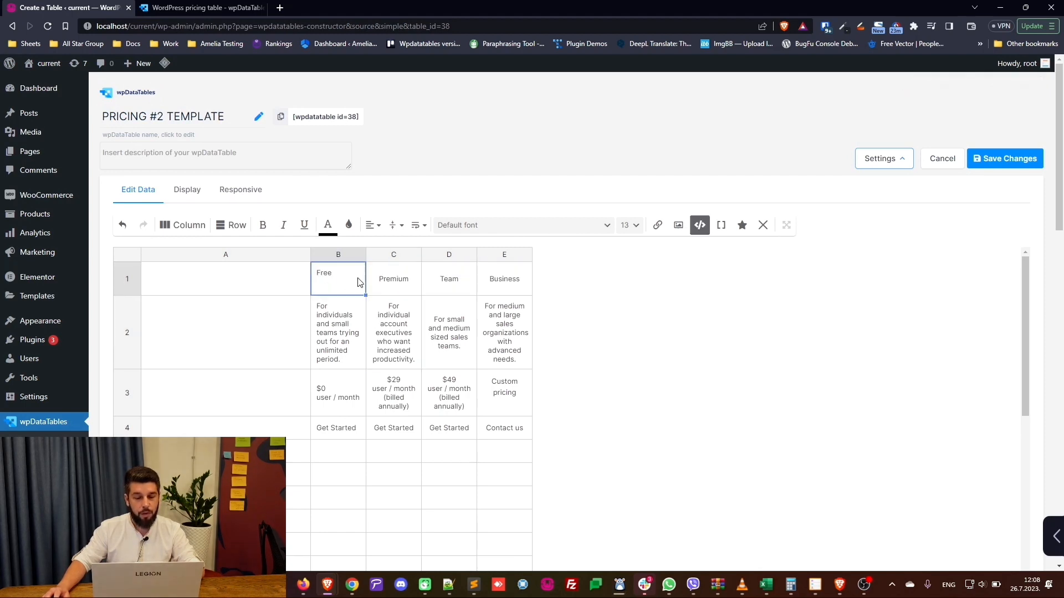
# Set the text colour of "Free" in B1 to #091d70 in the HTML editor.
pyautogui.click(706, 227)
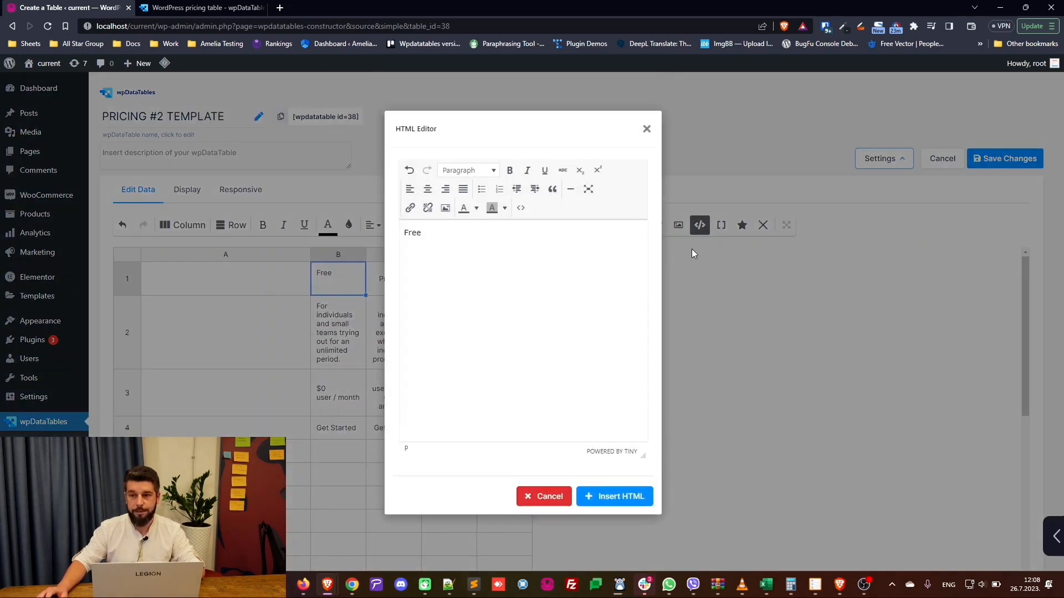
pyautogui.moveTo(404, 233); pyautogui.dragTo(423, 232)
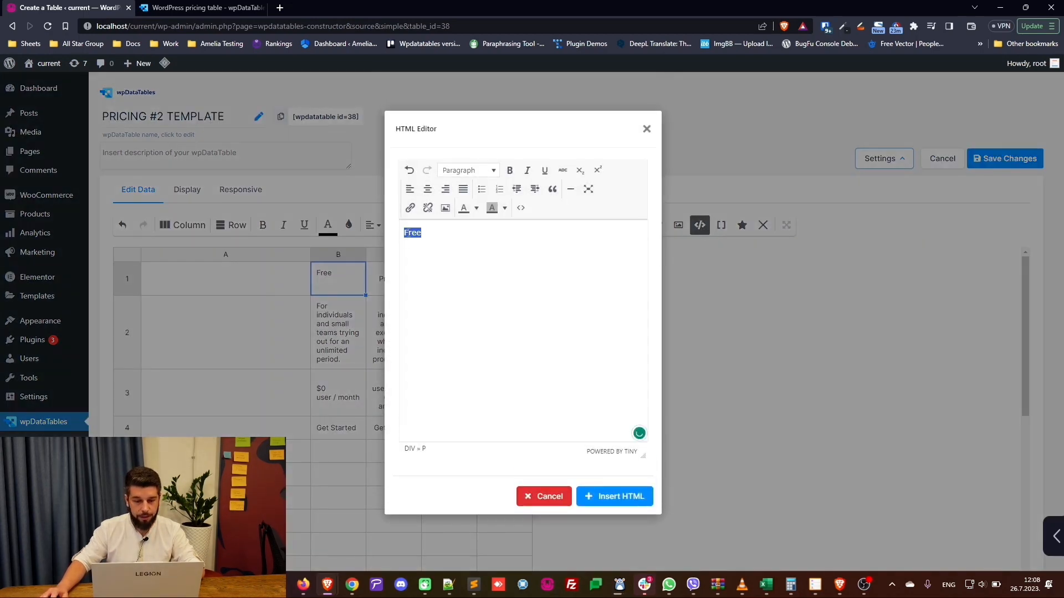
pyautogui.click(482, 211)
pyautogui.click(465, 274)
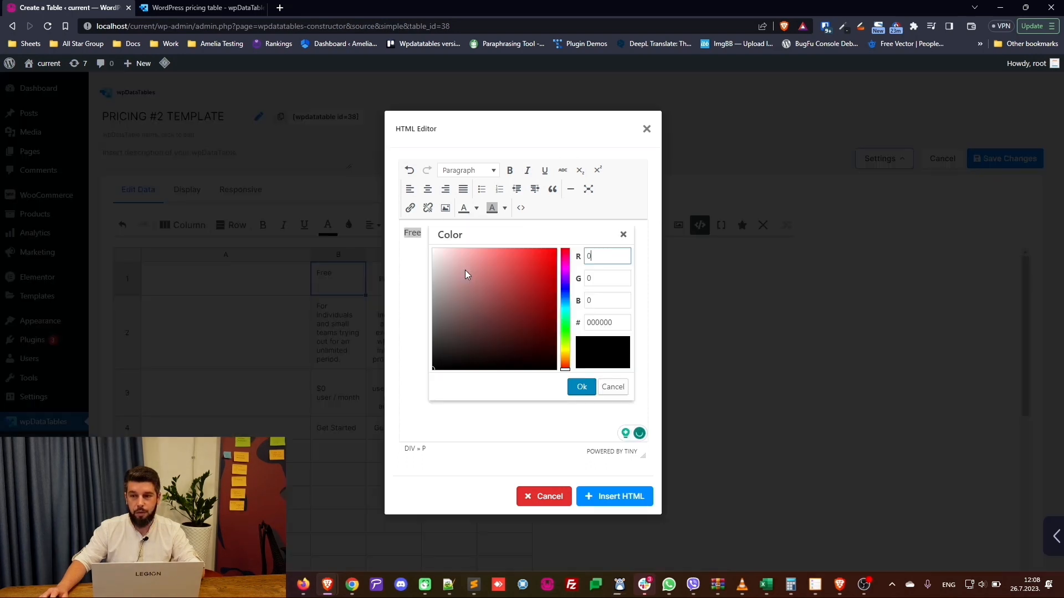
pyautogui.doubleClick(596, 320)
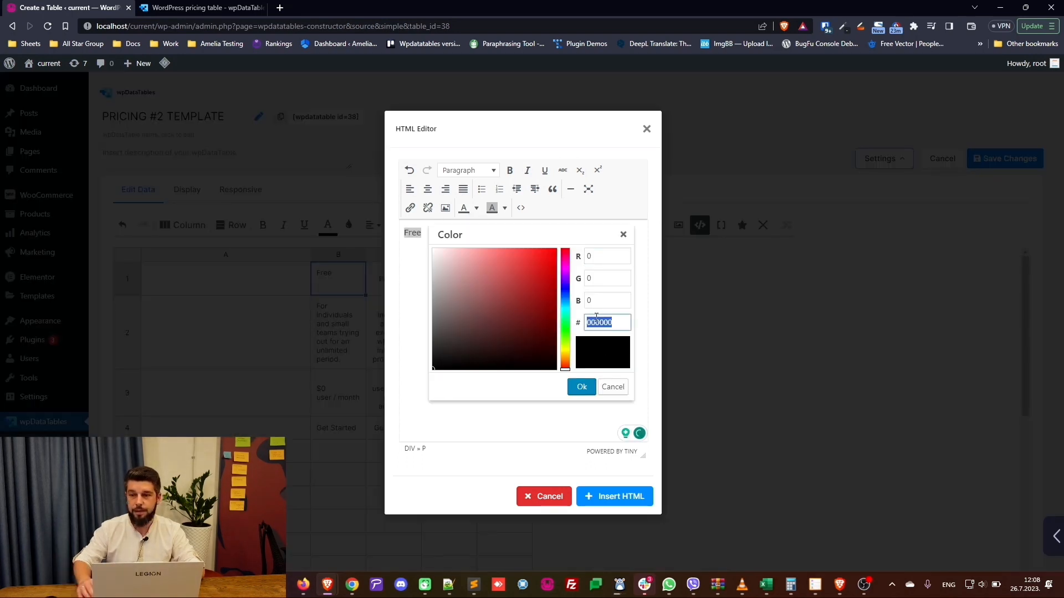
pyautogui.write('091d70')
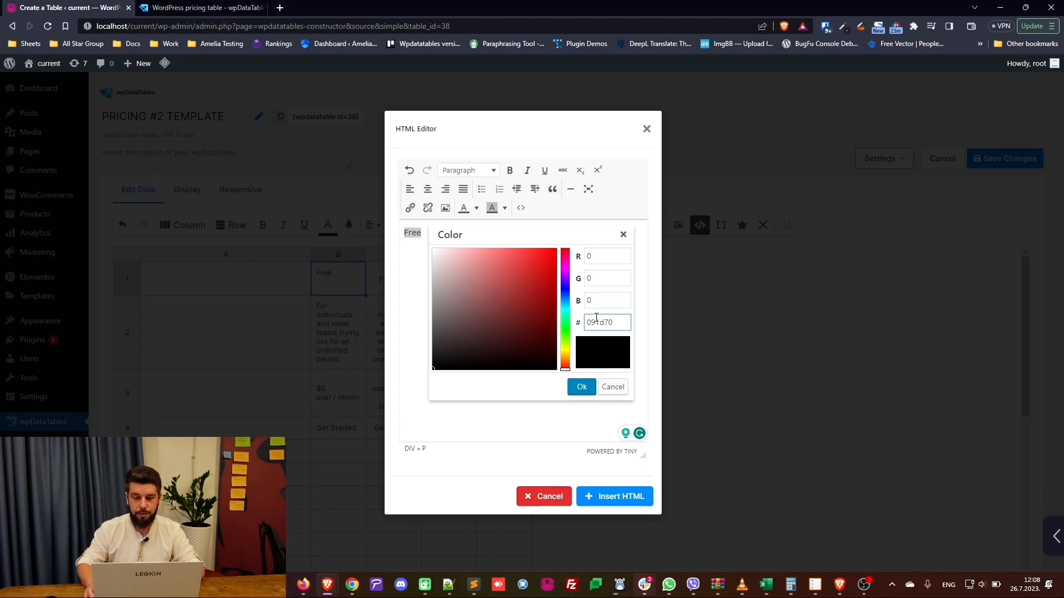
pyautogui.press('Return')
# Make "Free" bold, keep it in the Paragraph format and insert the formatted HTML into B1.
pyautogui.hotkey('ctrl', 'a')
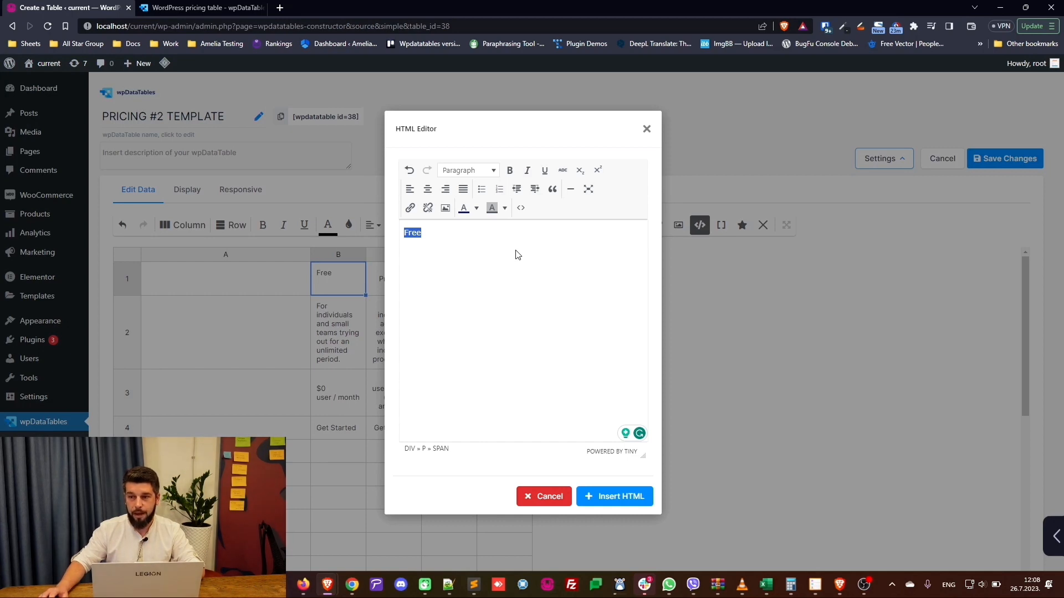
pyautogui.click(509, 170)
pyautogui.click(421, 231)
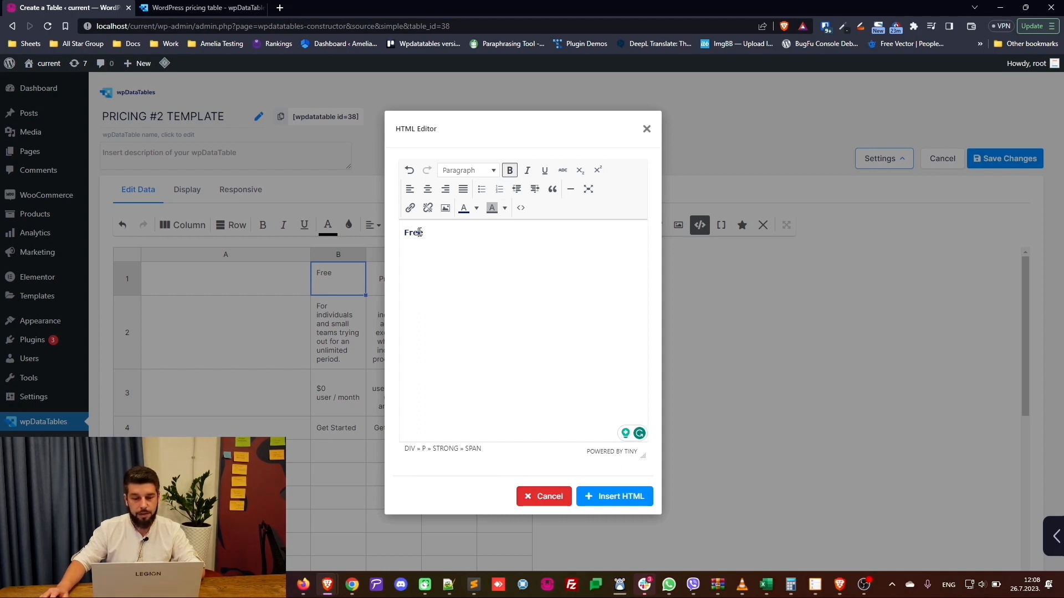
pyautogui.click(470, 170)
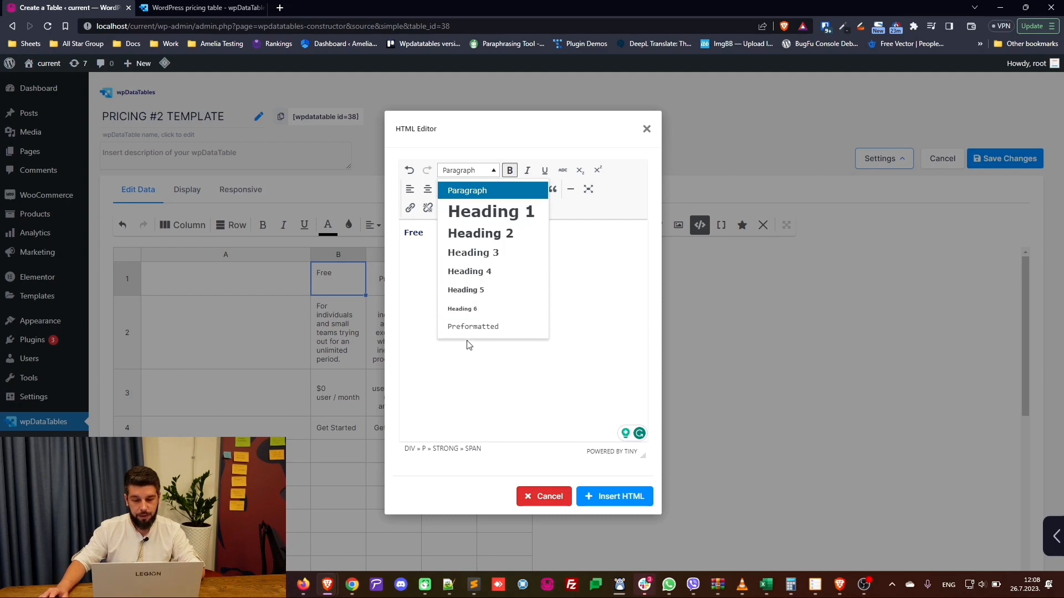
pyautogui.click(580, 279)
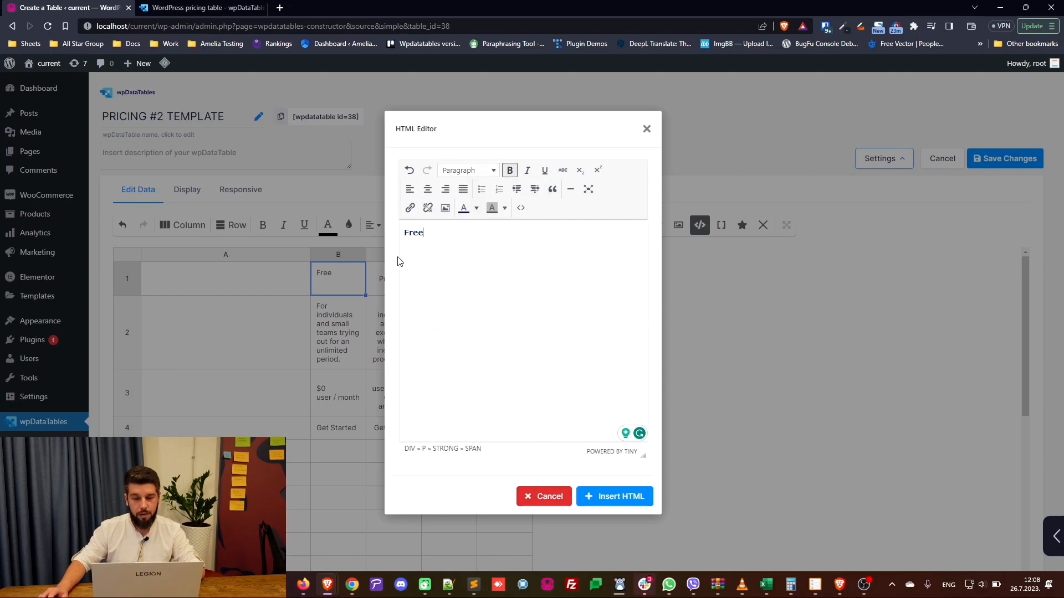
pyautogui.click(605, 498)
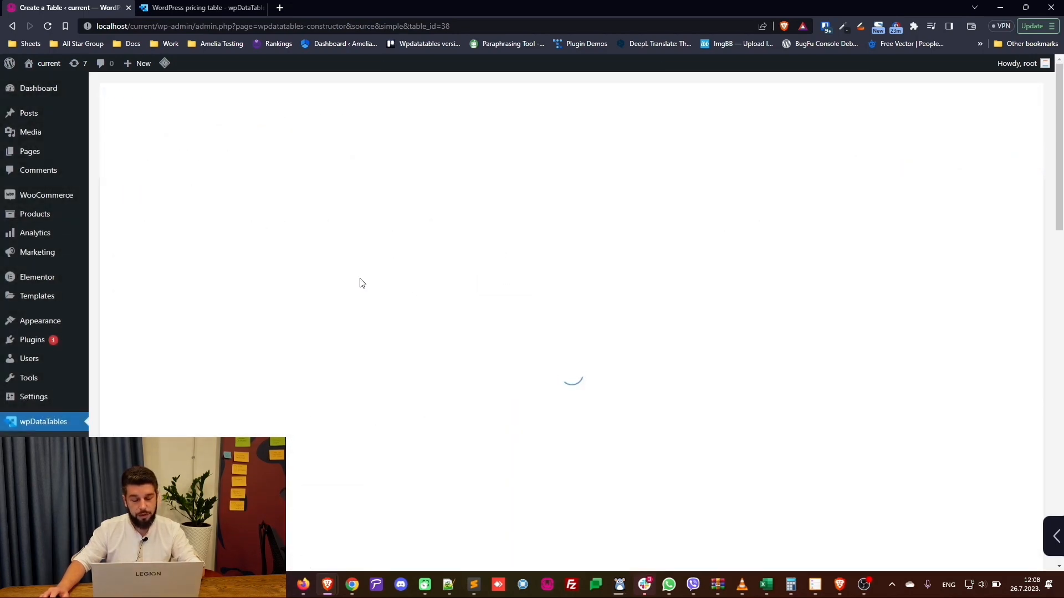
# Set the cell font size of B1 to 24 and check the text in the HTML editor.
pyautogui.click(628, 225)
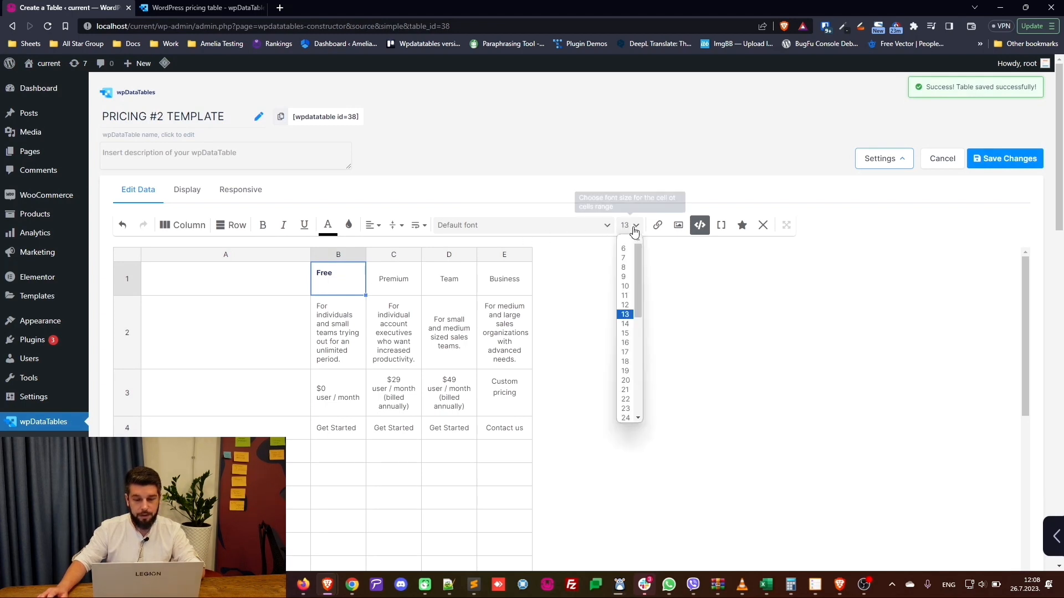
pyautogui.click(625, 418)
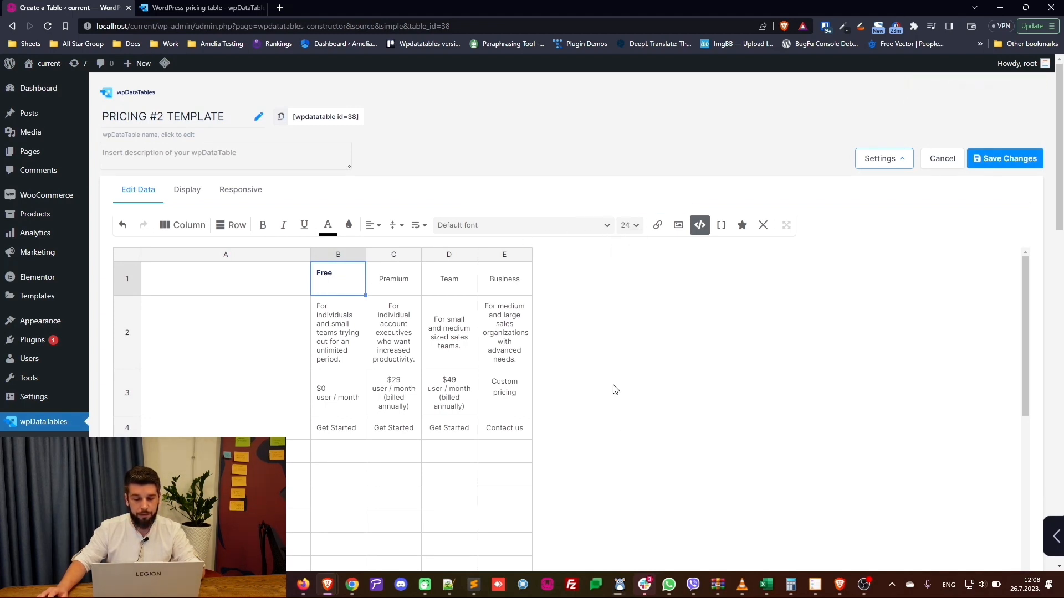
pyautogui.click(634, 228)
pyautogui.click(623, 414)
pyautogui.click(697, 227)
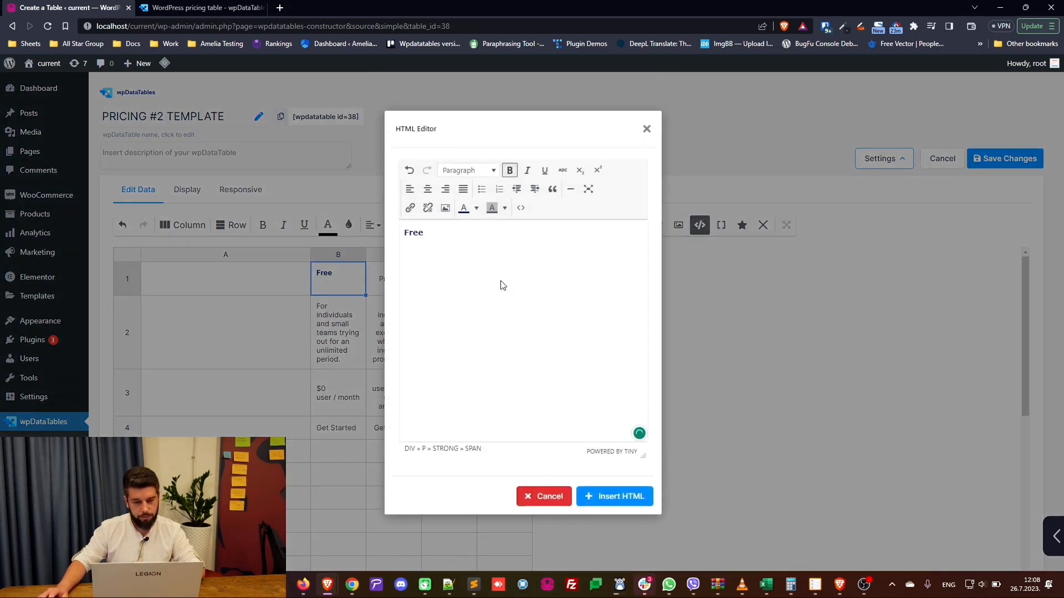
pyautogui.click(551, 496)
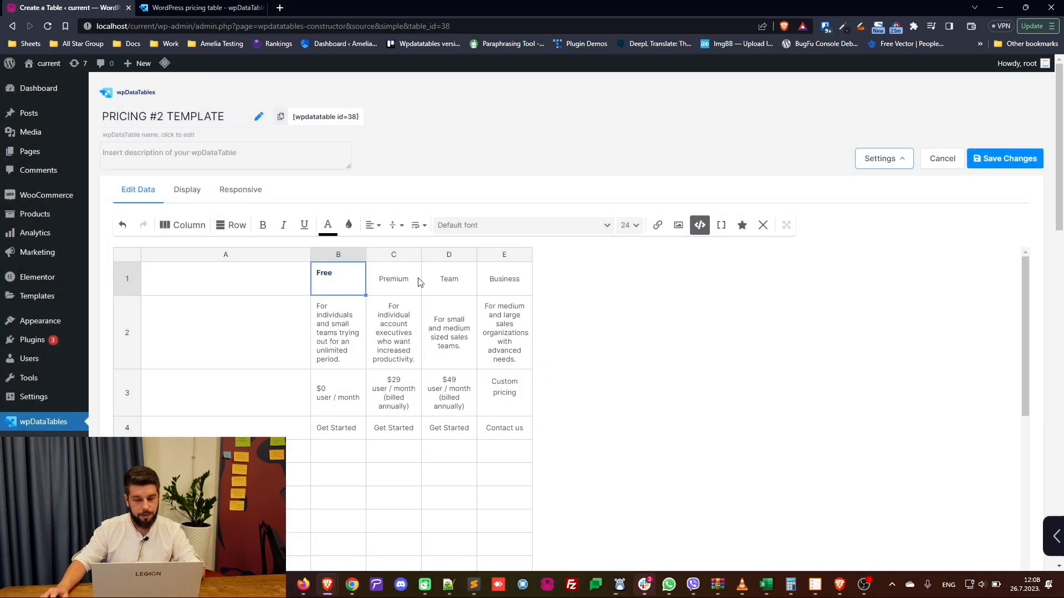
# Add font-size:24px; to the span style of "Free" in B1's HTML source and insert the updated HTML.
pyautogui.click(699, 225)
pyautogui.click(519, 210)
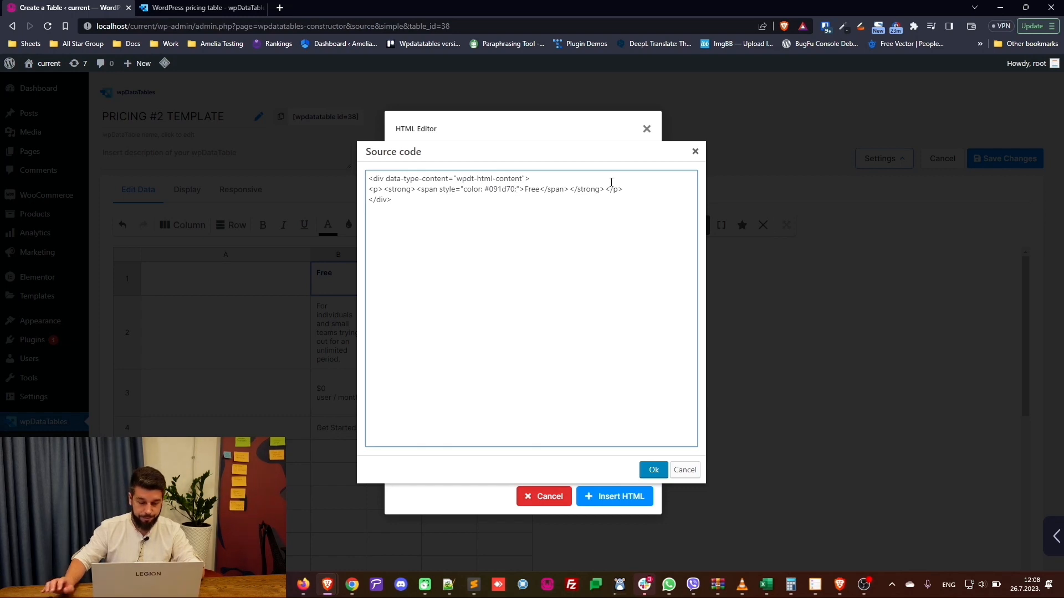
pyautogui.write(';font-size:24')
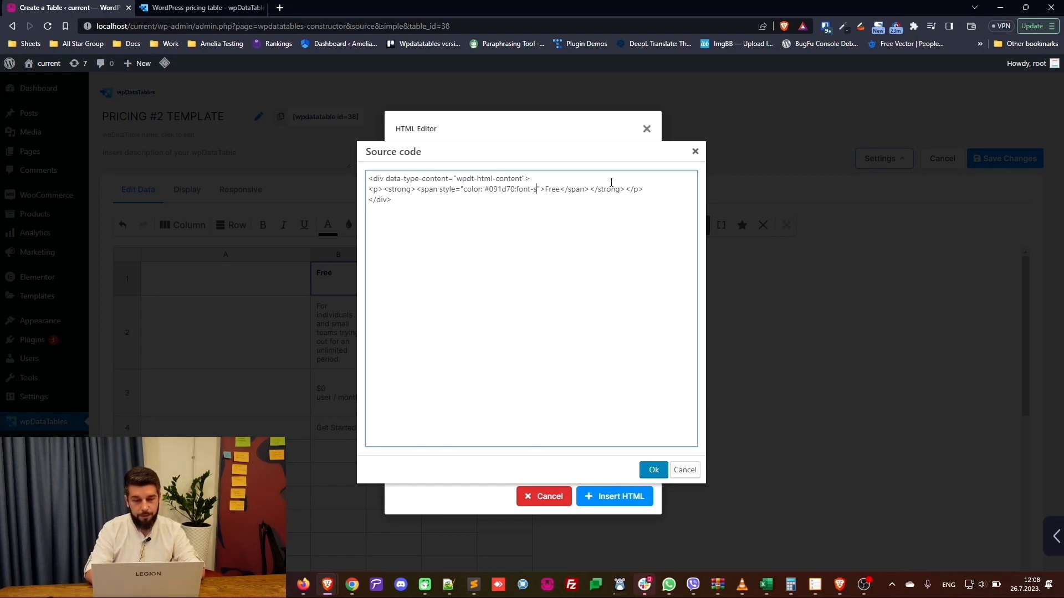
pyautogui.write('px;')
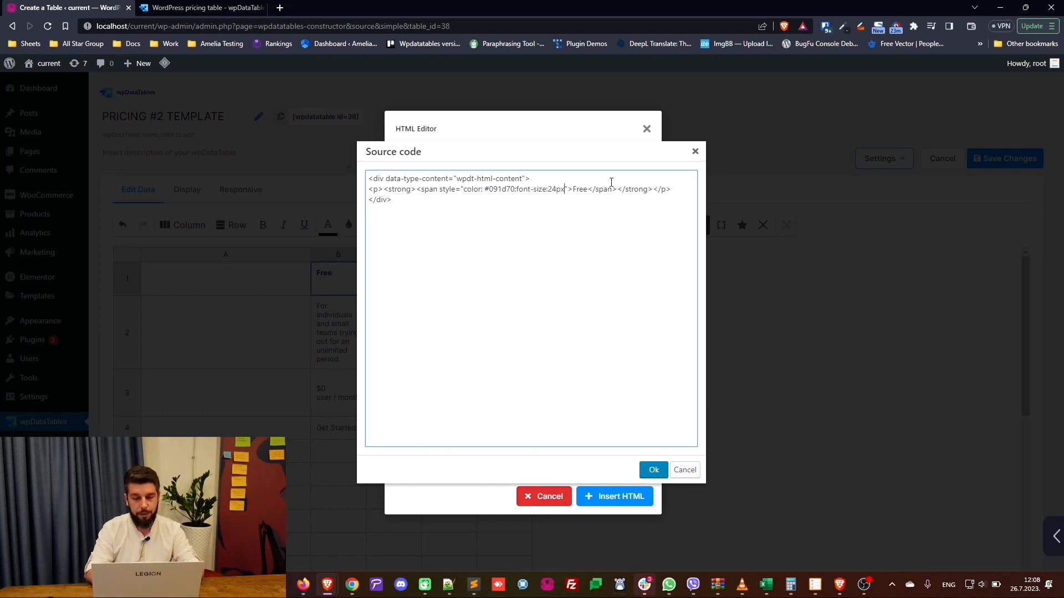
pyautogui.click(654, 470)
pyautogui.doubleClick(418, 236)
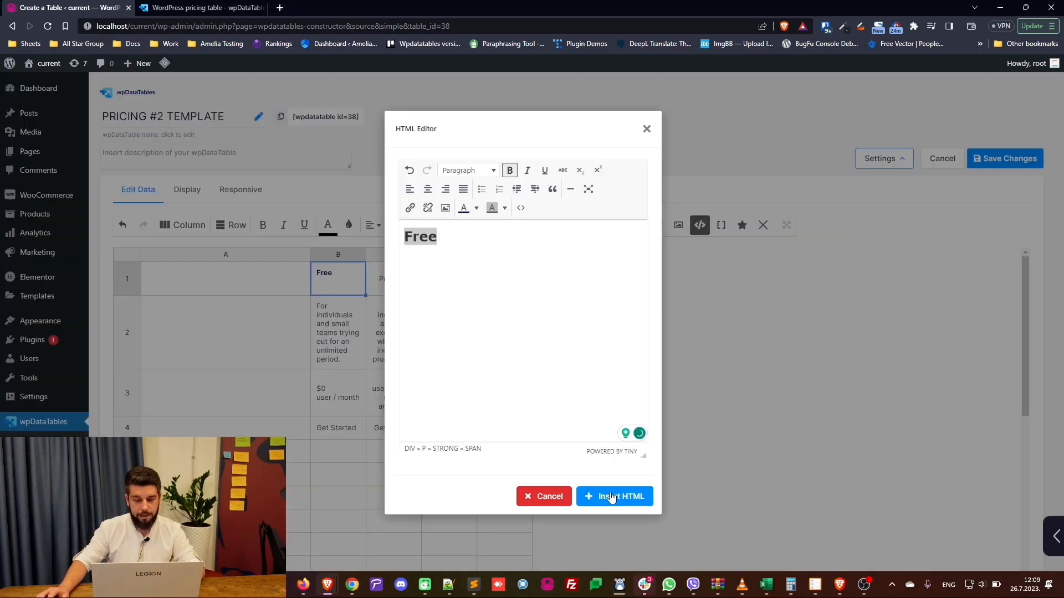
pyautogui.click(610, 496)
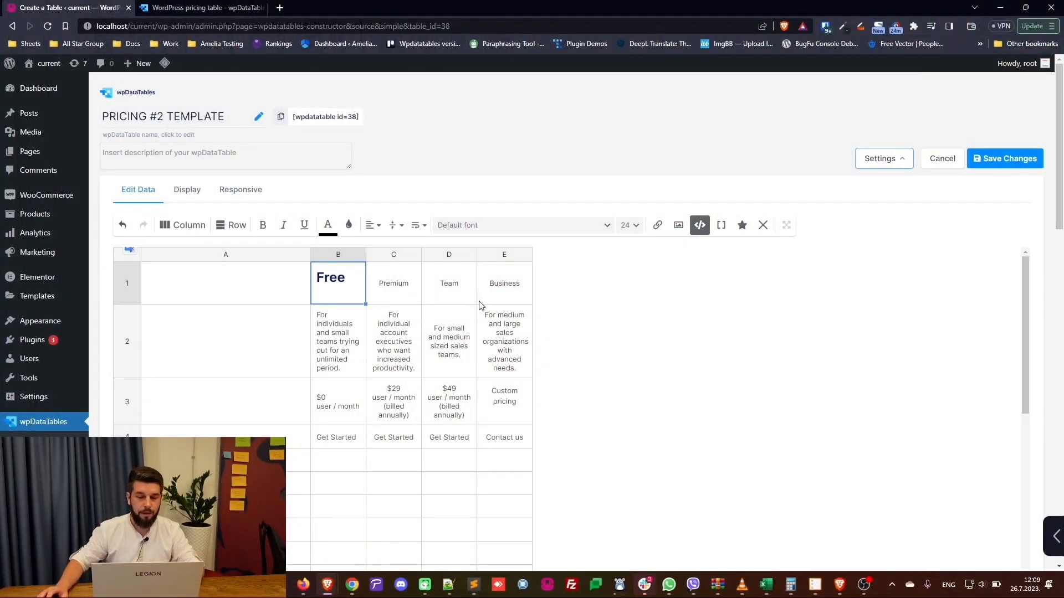
# Set the font size of "Premium" in C1 to 24 and widen column C so the full word fits.
pyautogui.click(391, 298)
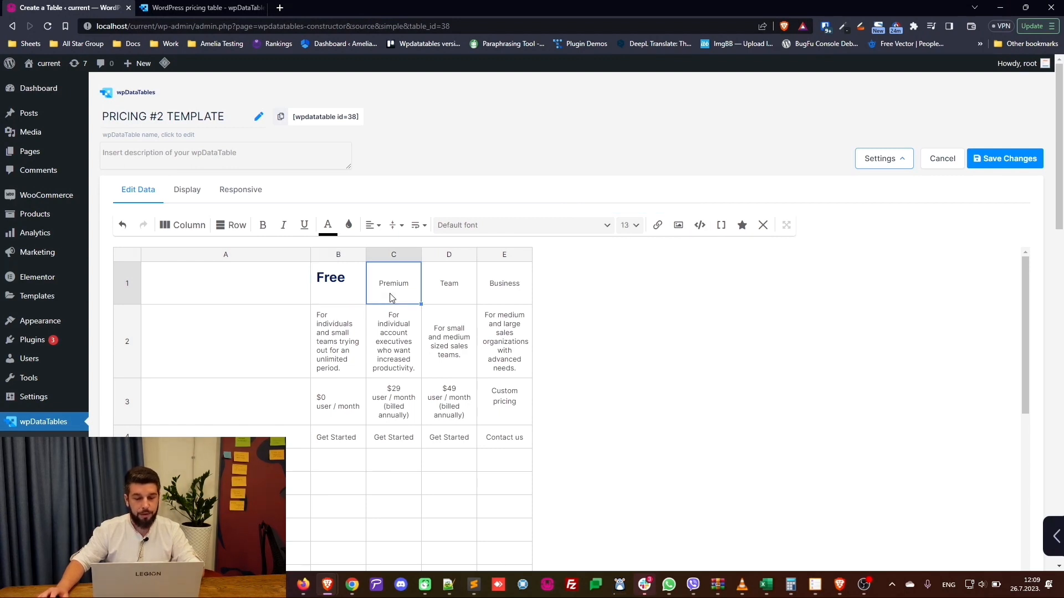
pyautogui.click(631, 222)
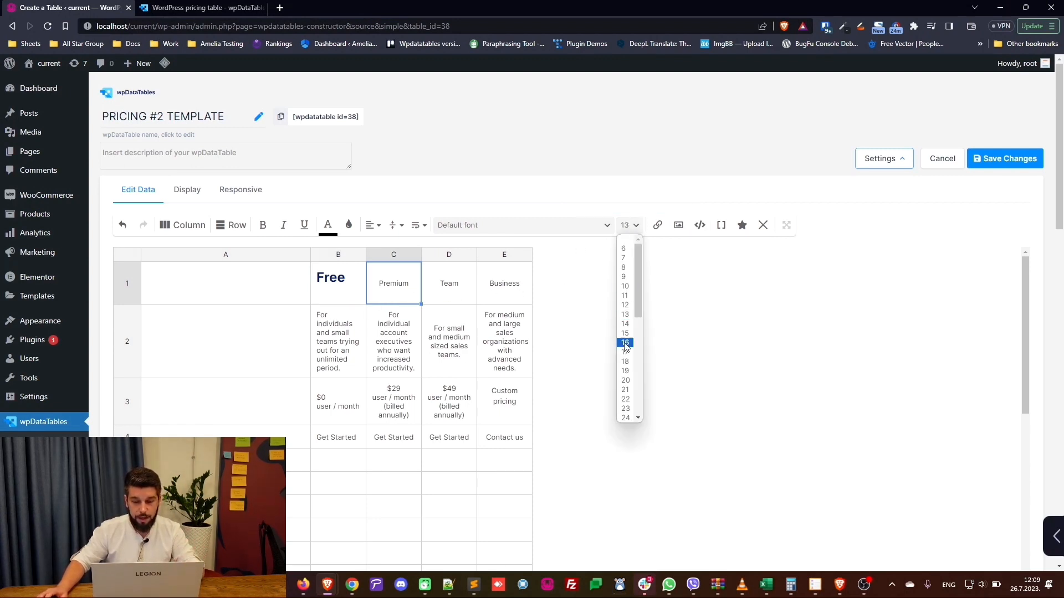
pyautogui.click(620, 419)
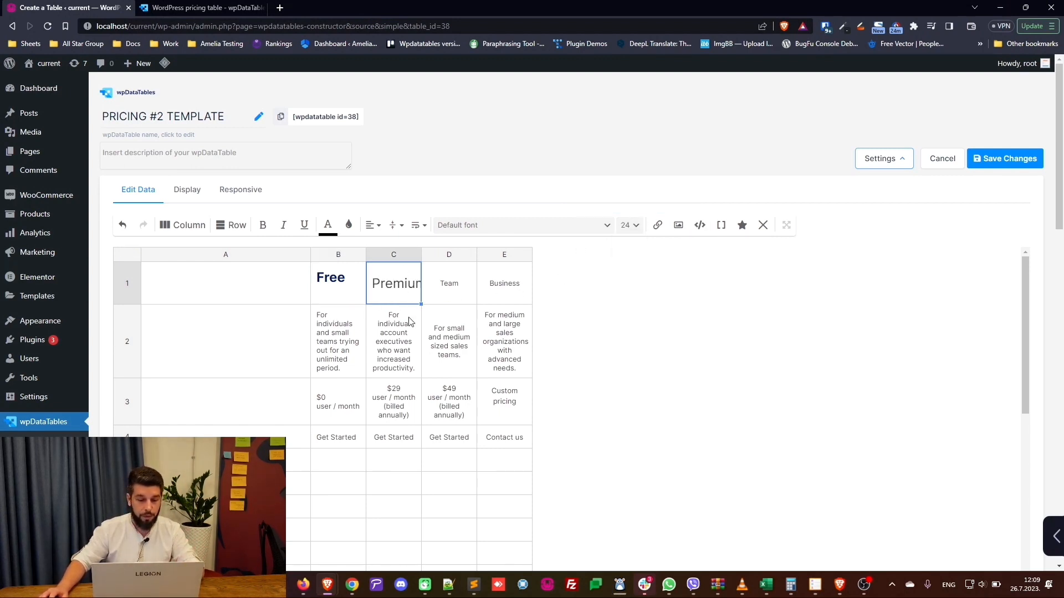
pyautogui.moveTo(424, 258); pyautogui.dragTo(470, 254)
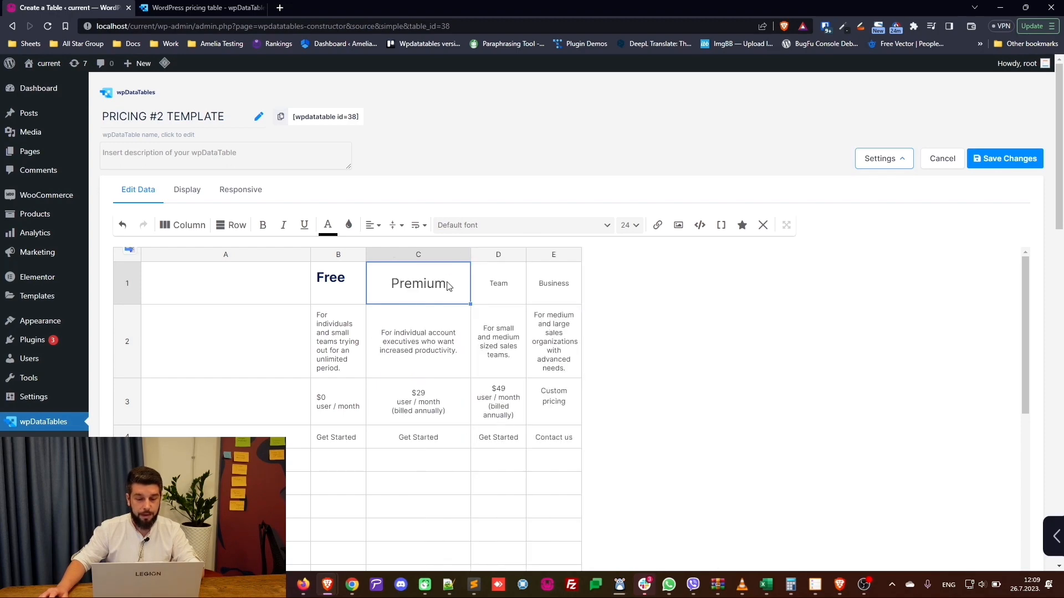
pyautogui.click(699, 227)
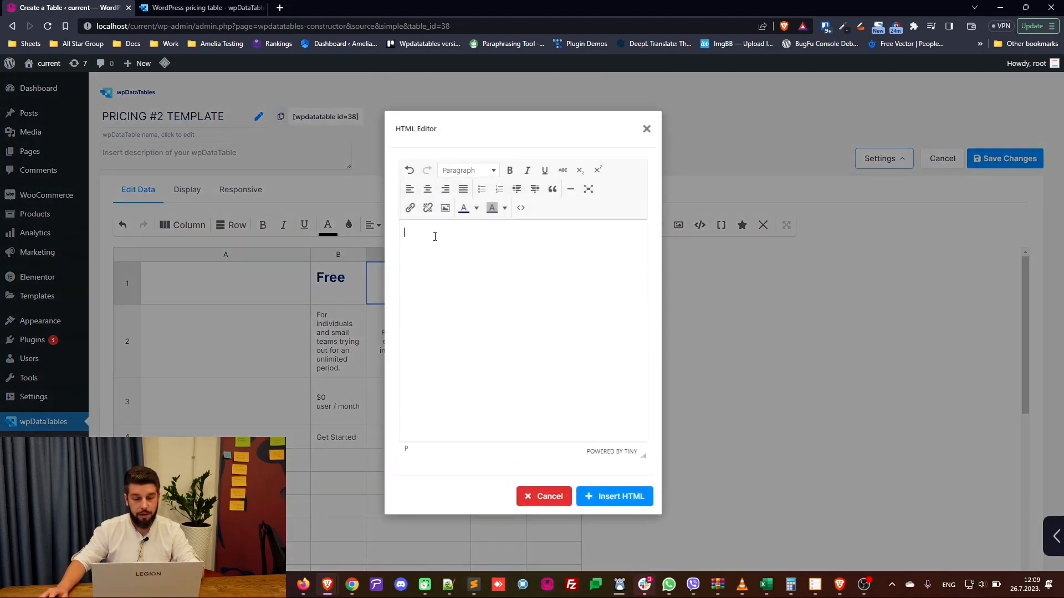
pyautogui.click(550, 496)
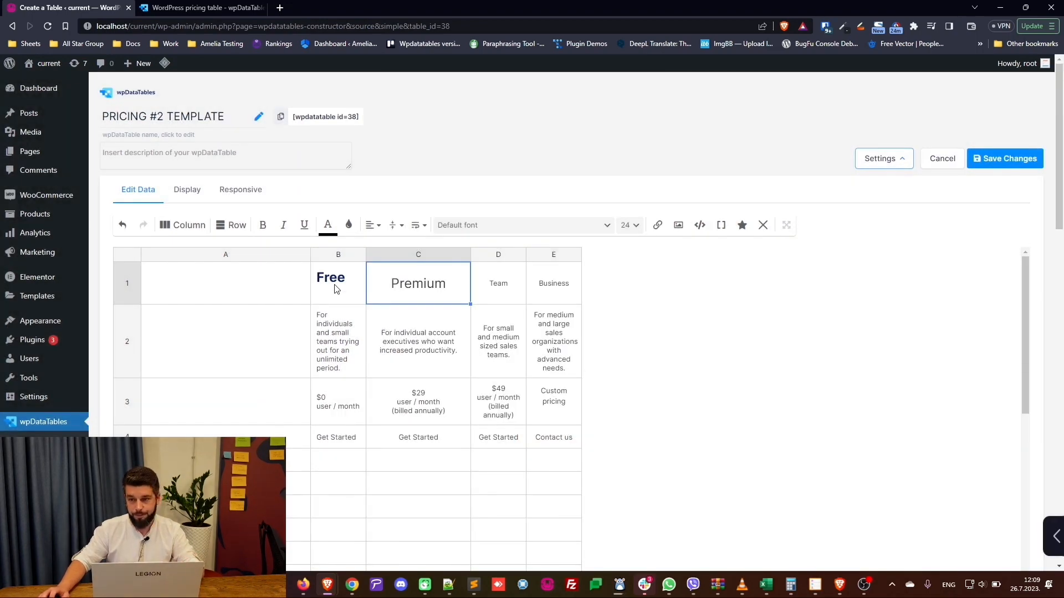
# Compare B1 with the WordPress pricing table example and examine its HTML source without changing it.
pyautogui.click(335, 289)
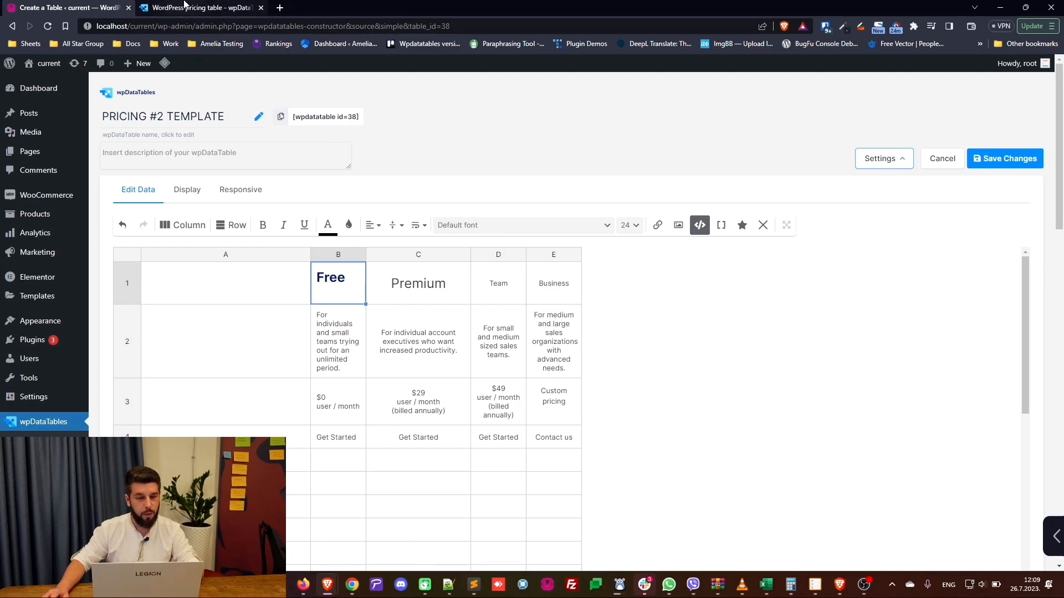
pyautogui.click(202, 8)
pyautogui.click(87, 7)
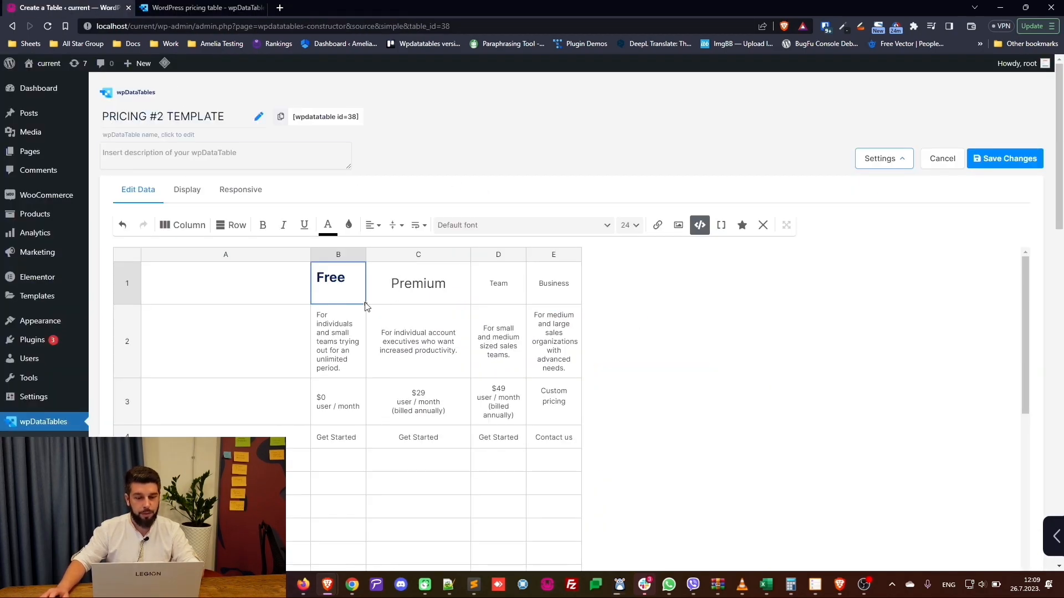
pyautogui.click(700, 224)
pyautogui.click(520, 209)
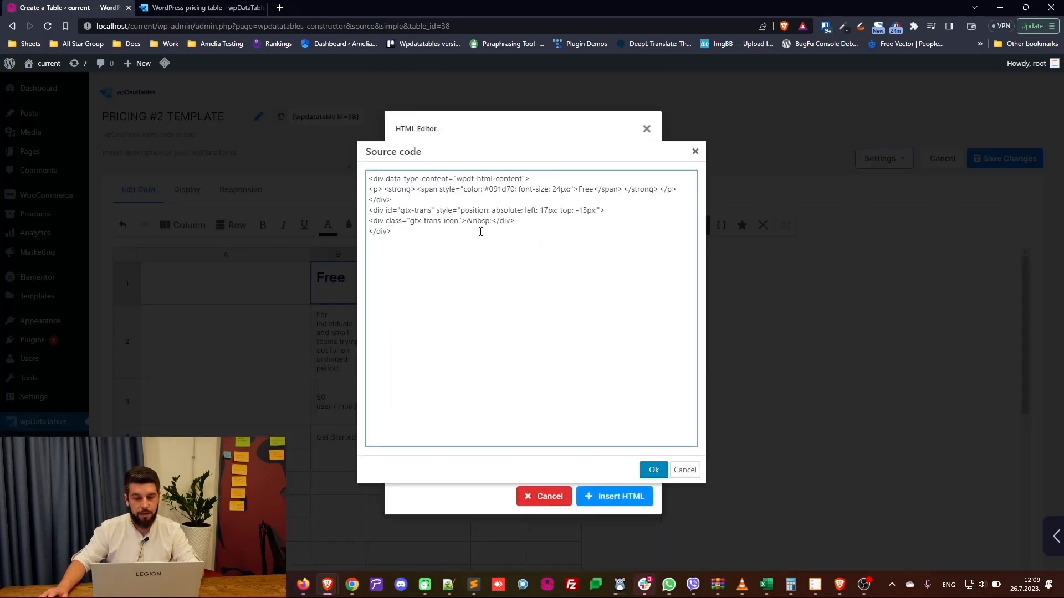
pyautogui.click(684, 470)
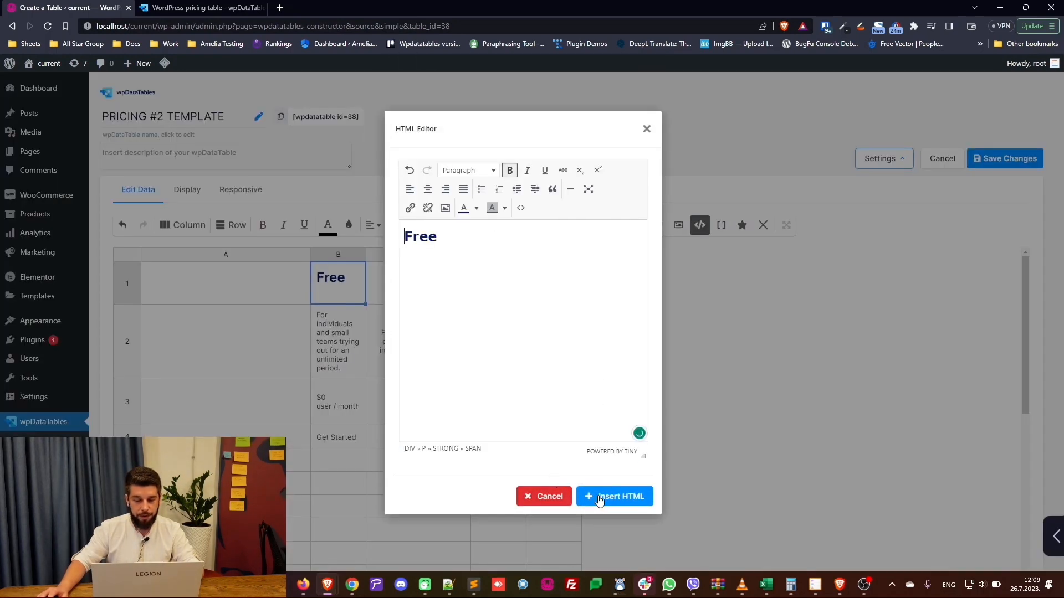
pyautogui.click(544, 496)
# Add padding:20px 0 0 20px; to the span style around "Free" directly in cell B1.
pyautogui.doubleClick(325, 266)
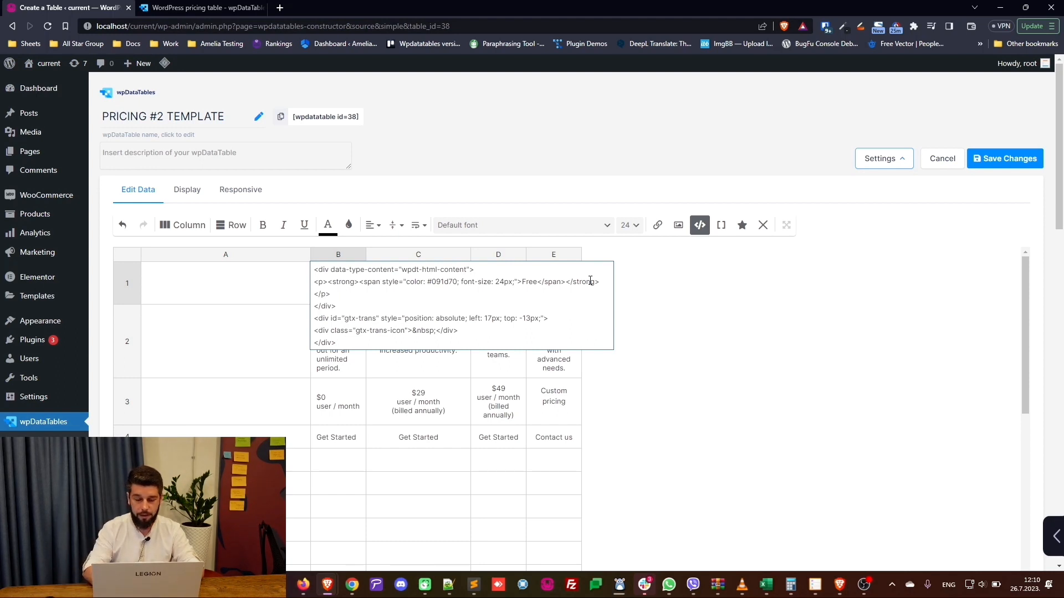
pyautogui.write('padding:')
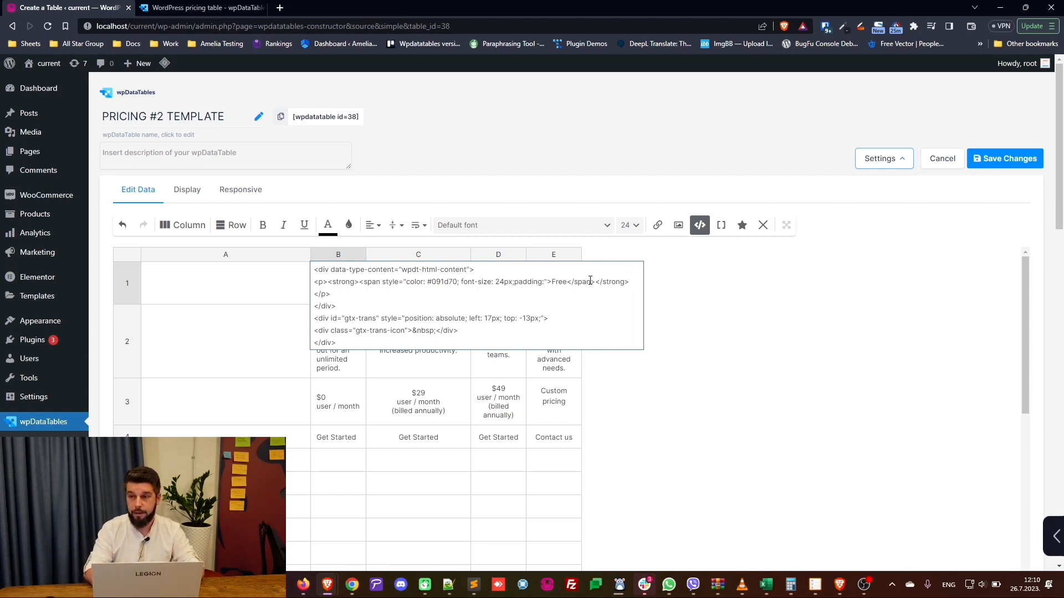
pyautogui.write('20px 0')
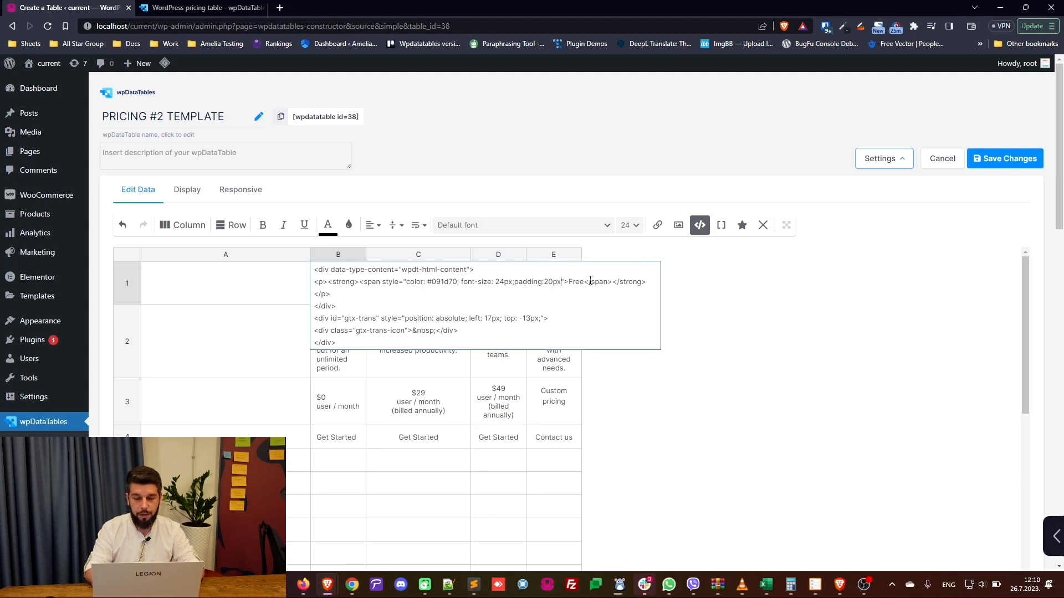
pyautogui.write(' 0 20px')
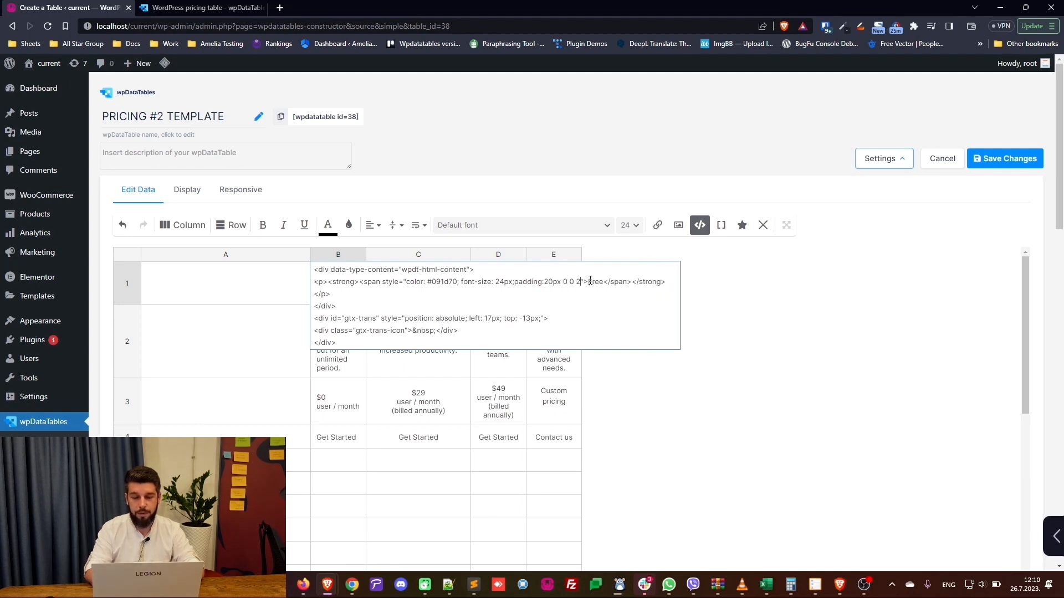
pyautogui.write(';')
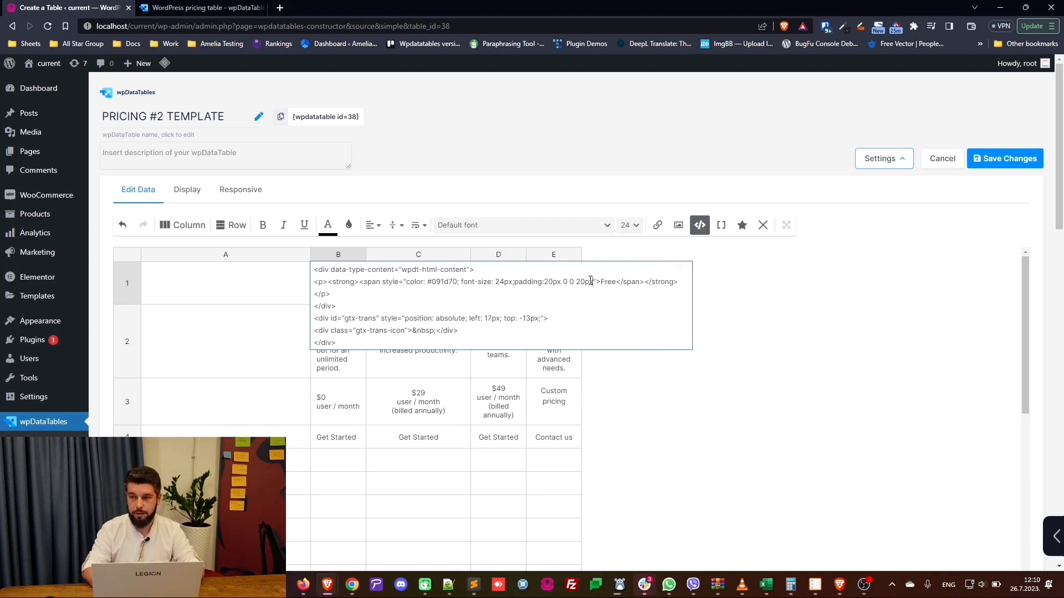
pyautogui.write(';')
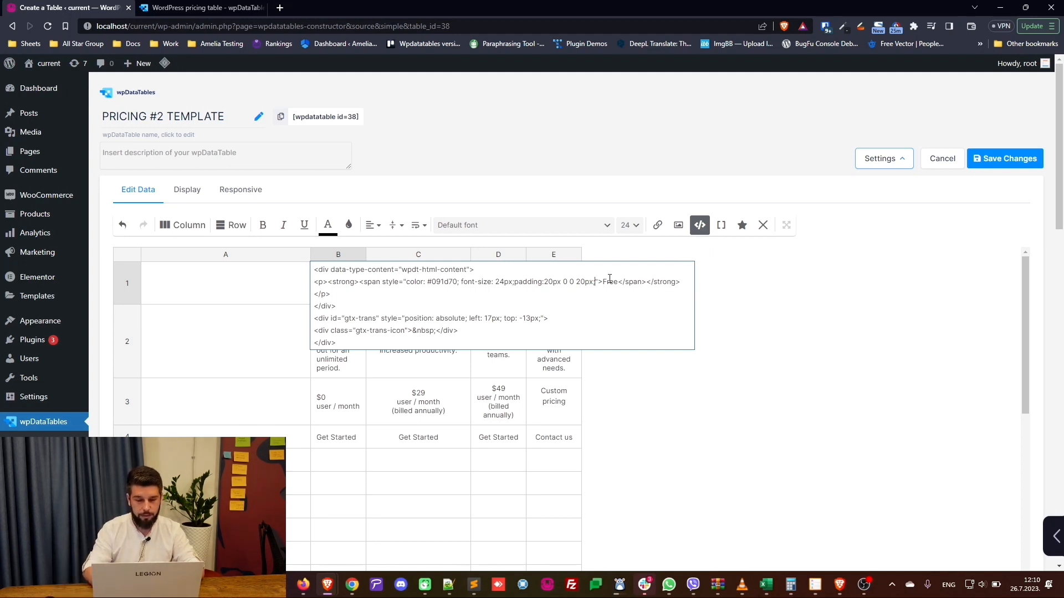
pyautogui.press('Return')
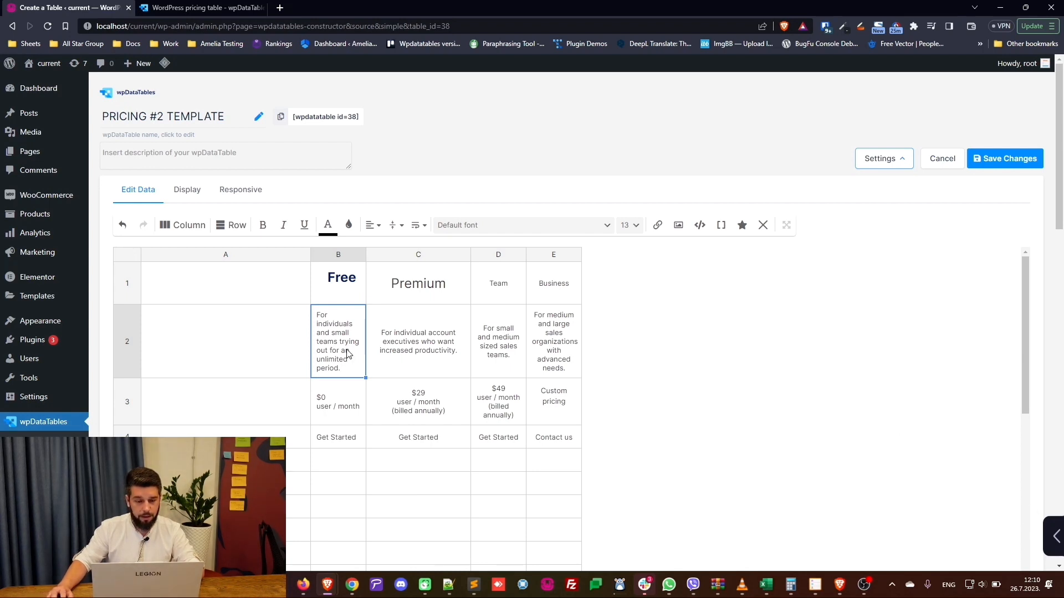
# Set the font size of B2 to 16 and prefix its description with the opening span tag copied from B1.
pyautogui.click(635, 225)
pyautogui.click(633, 347)
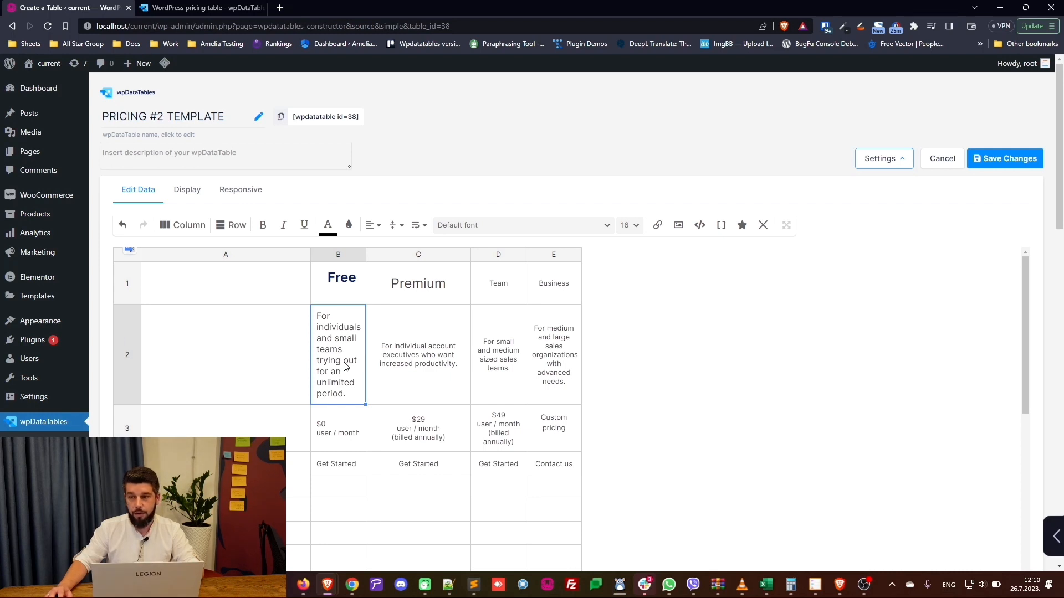
pyautogui.doubleClick(335, 281)
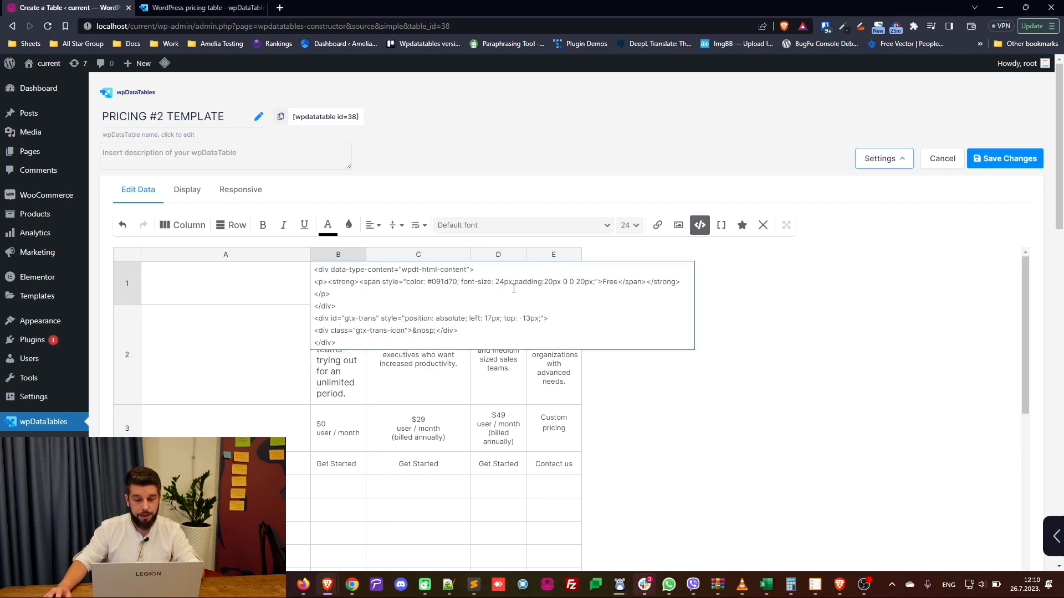
pyautogui.moveTo(361, 283); pyautogui.dragTo(600, 285)
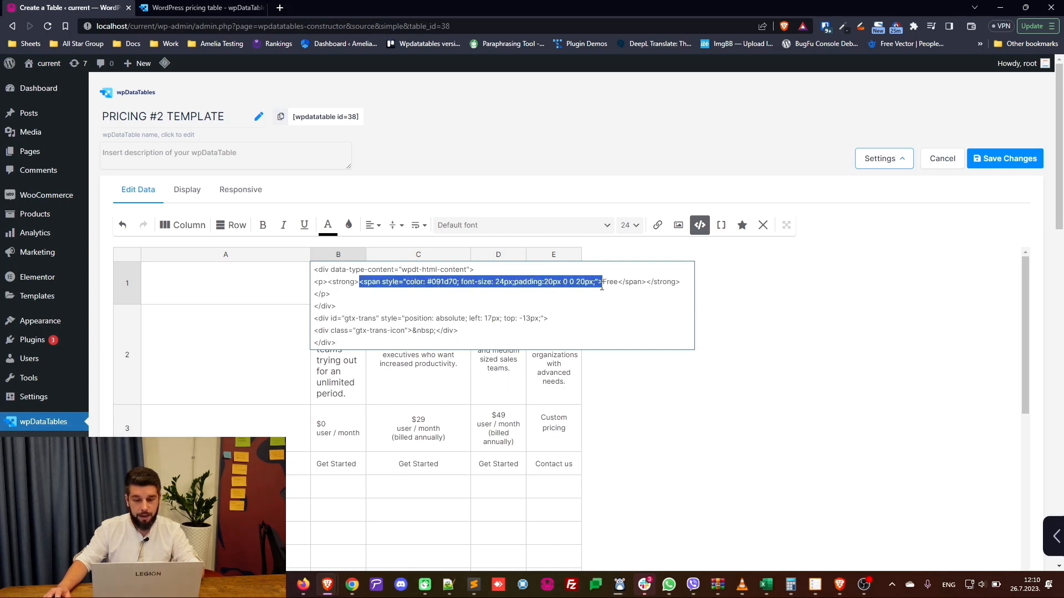
pyautogui.click(734, 316)
pyautogui.doubleClick(365, 336)
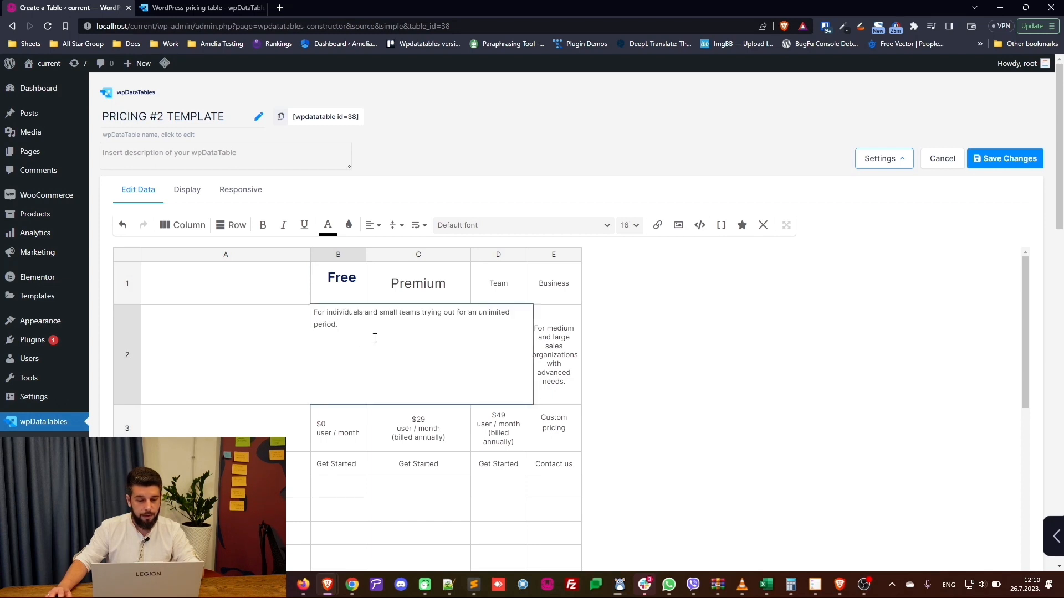
pyautogui.write('<span style="color: #091d70; font-size: 24px;padding:20px 0 0 20px;">')
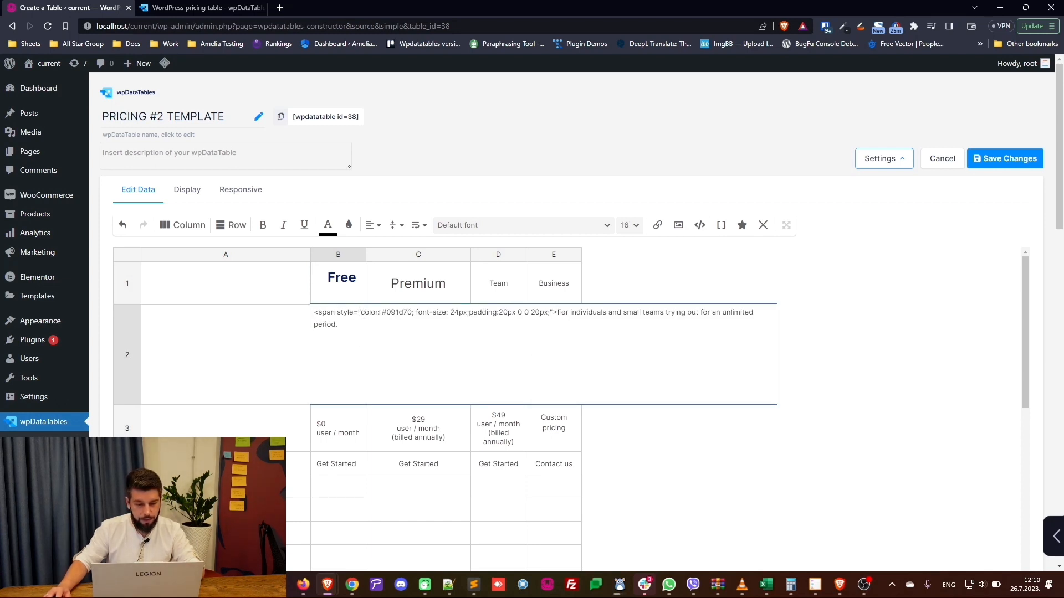
# Strip the colour and font size from B2's span style, keeping only the padding, and end the description with </span>.
pyautogui.moveTo(362, 315); pyautogui.dragTo(413, 316)
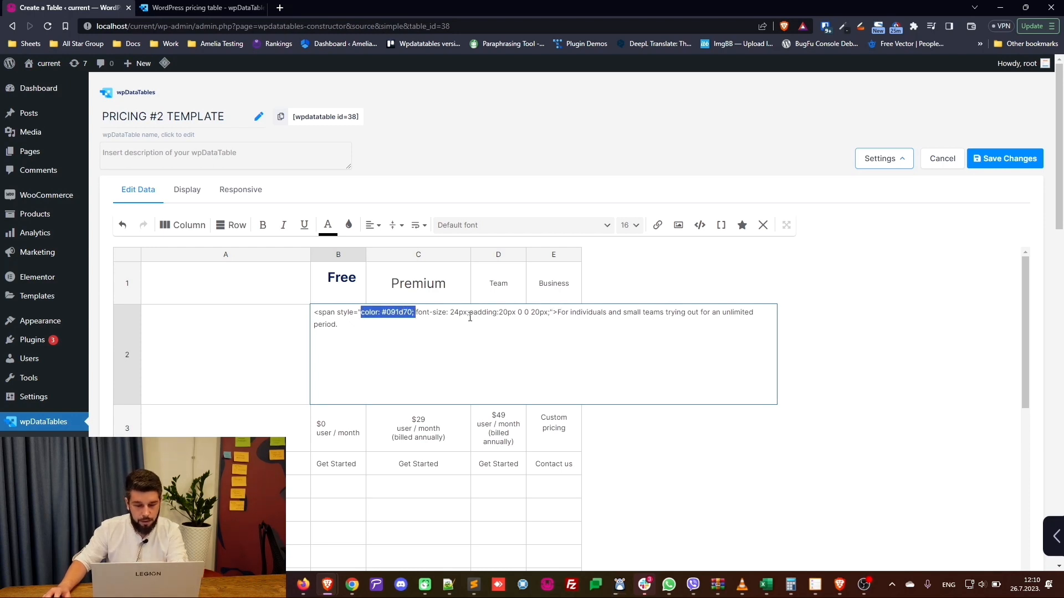
pyautogui.moveTo(469, 315); pyautogui.dragTo(361, 317)
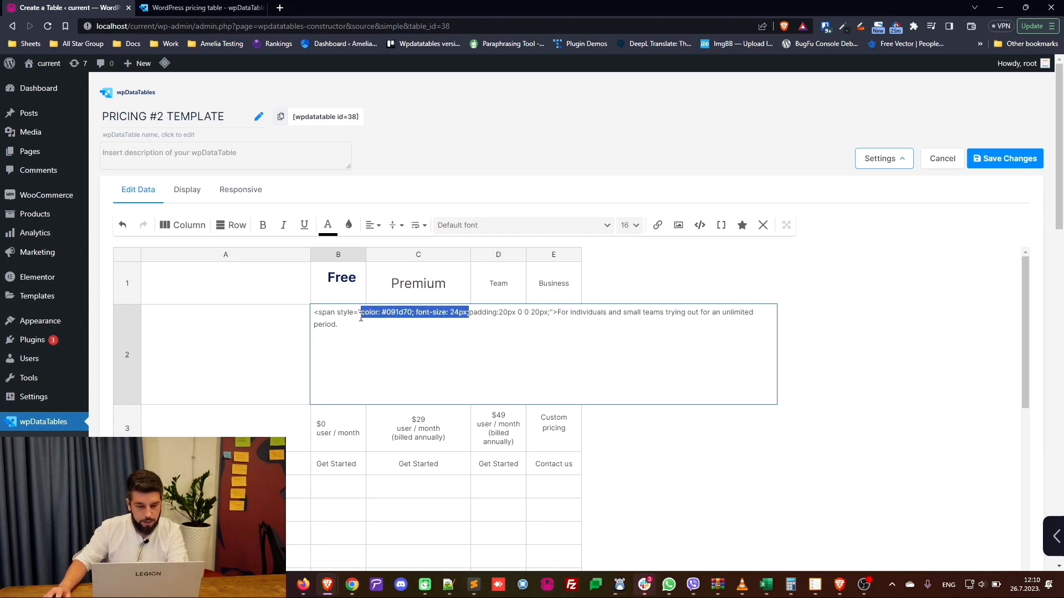
pyautogui.press('BackSpace')
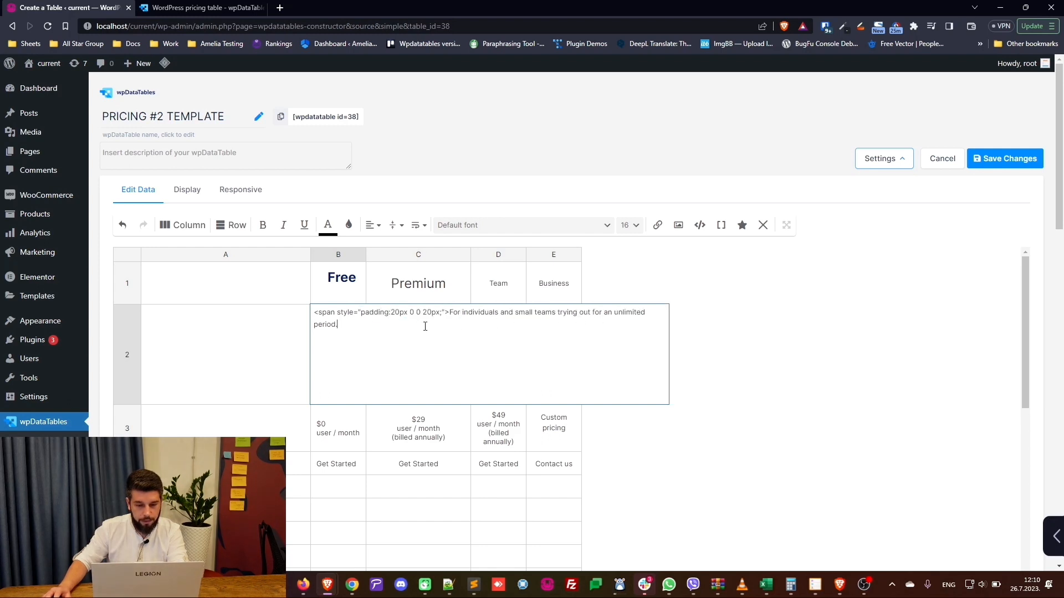
pyautogui.write('</span')
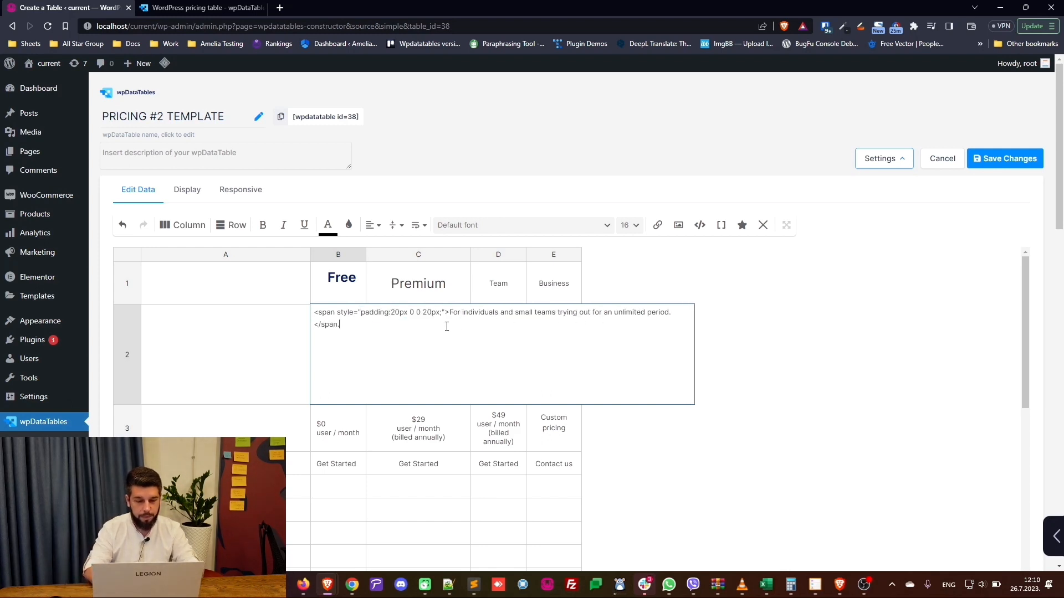
pyautogui.write('>>')
pyautogui.press('Return')
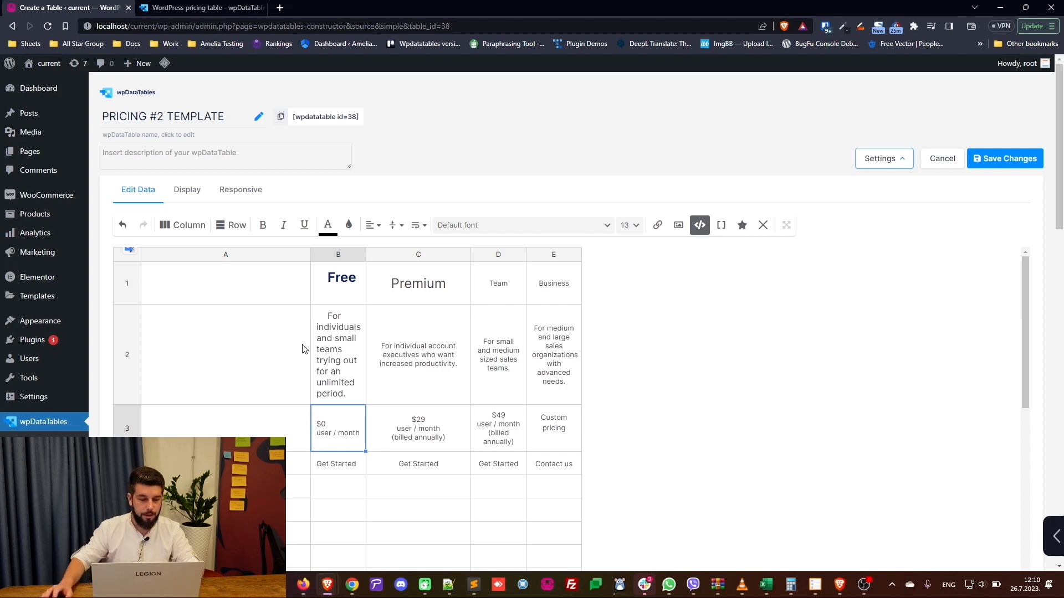
# Check the span markup stored in B2 and open B3 for editing without changing either cell.
pyautogui.doubleClick(354, 340)
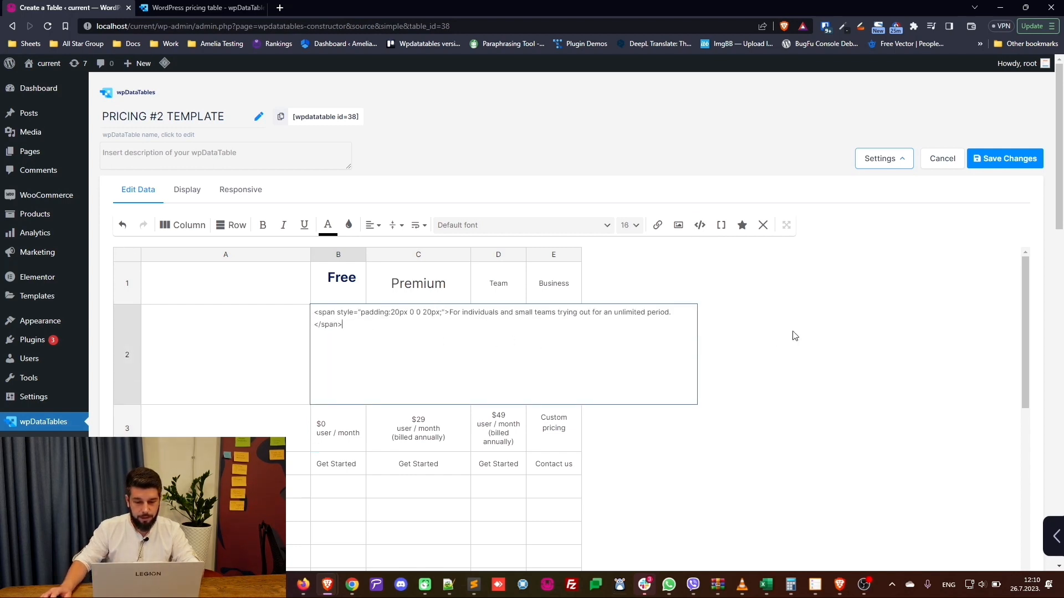
pyautogui.press('Return')
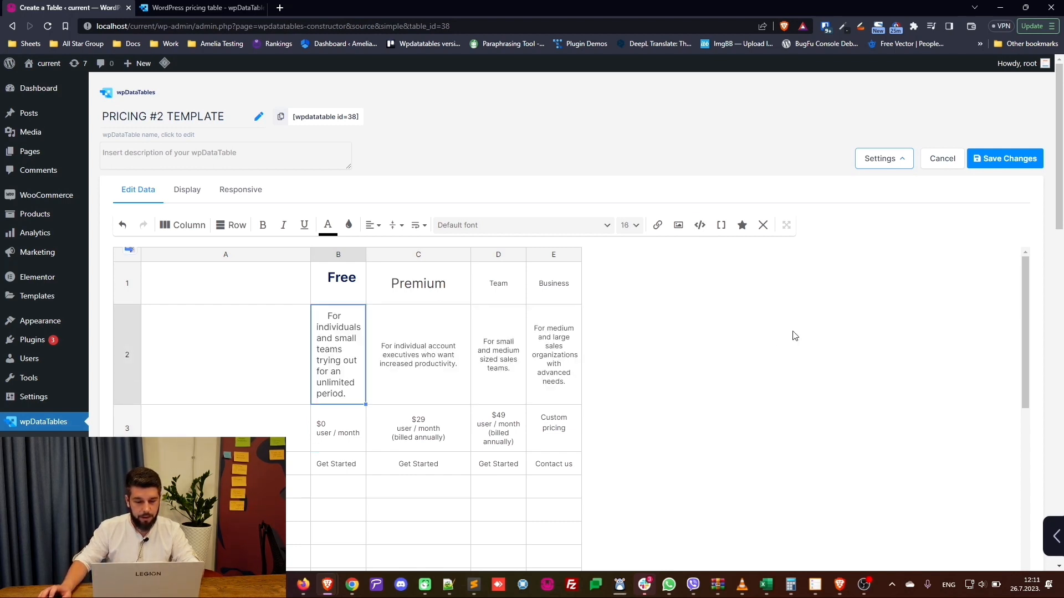
pyautogui.doubleClick(353, 414)
pyautogui.press('Return')
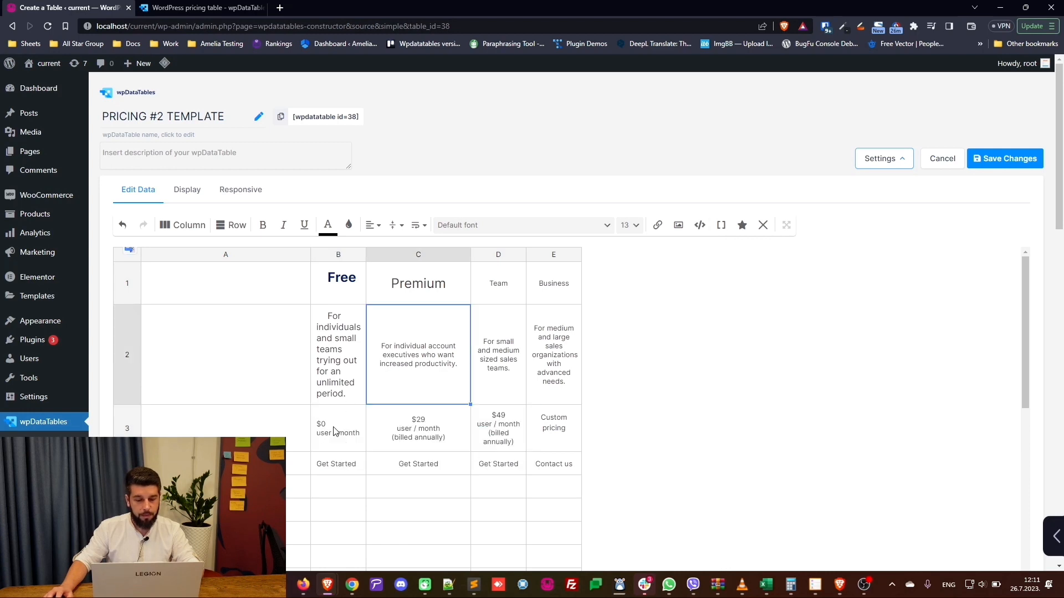
# Insert B3's "$0 user / month" price text as HTML content with the HTML editor.
pyautogui.click(699, 224)
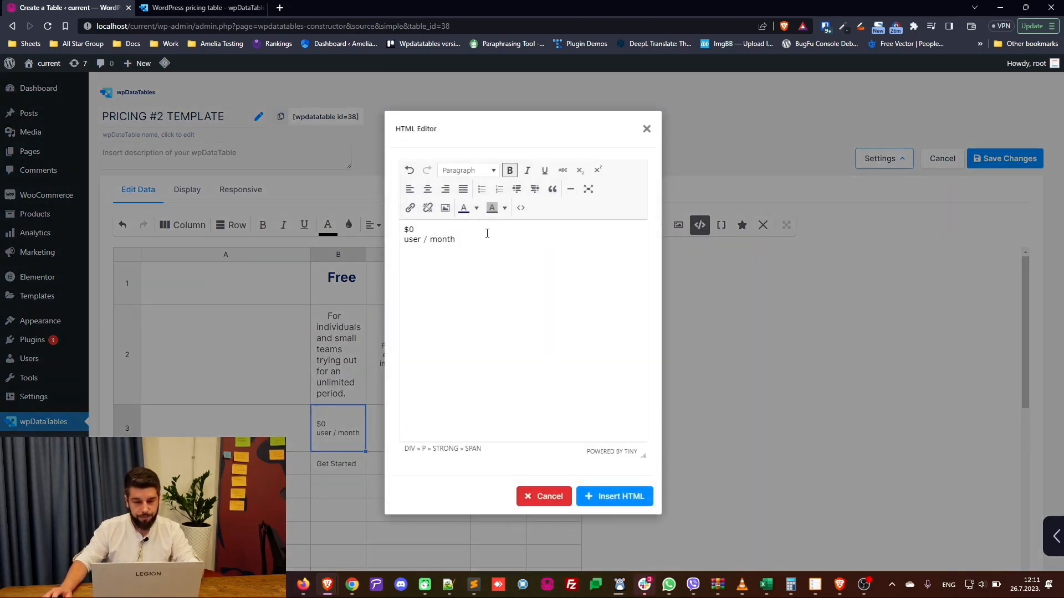
pyautogui.click(443, 229)
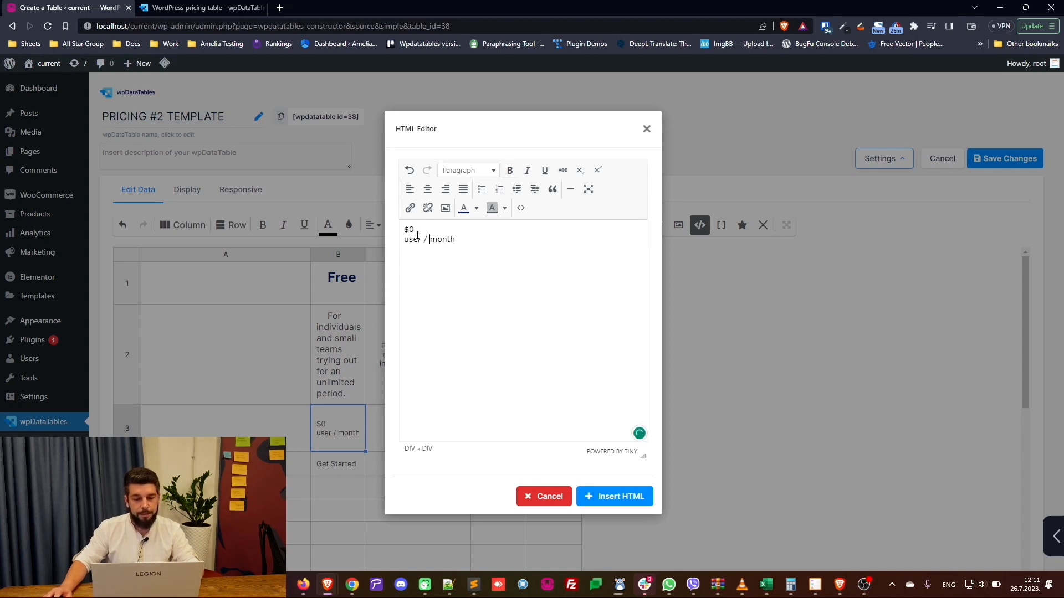
pyautogui.click(592, 494)
# Examine how "$0" and "user / month" are styled under the Free plan in the WordPress pricing table example.
pyautogui.hotkey('ctrl', 'Tab')
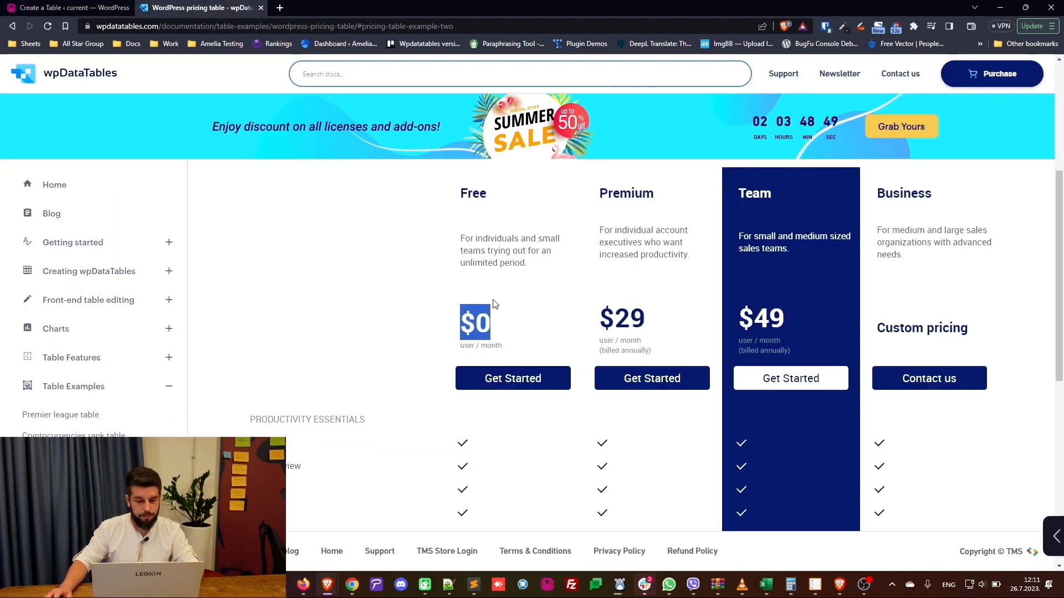
pyautogui.doubleClick(467, 324)
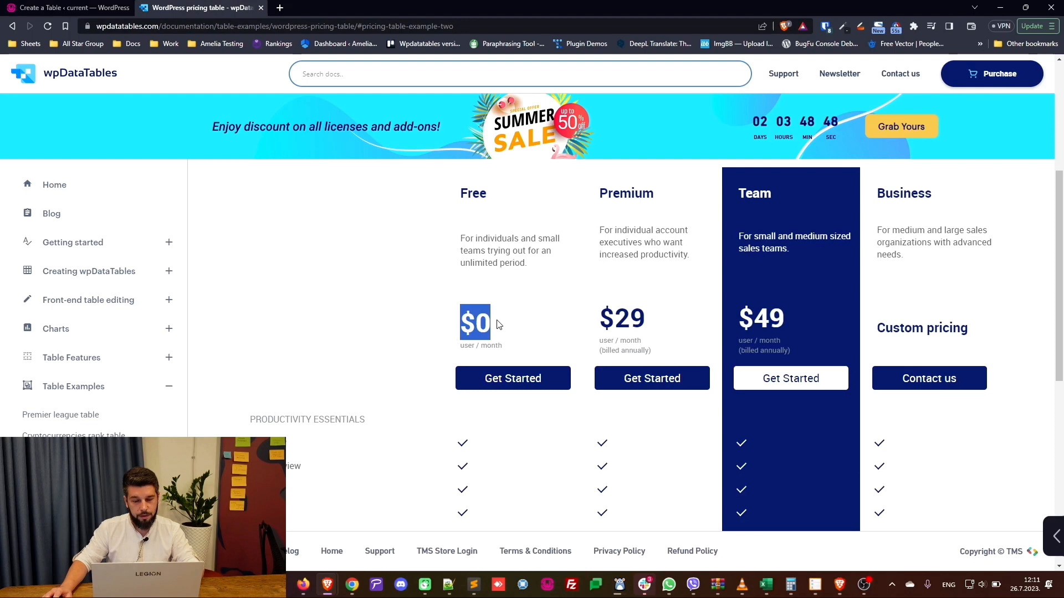
pyautogui.doubleClick(467, 324)
pyautogui.tripleClick(464, 348)
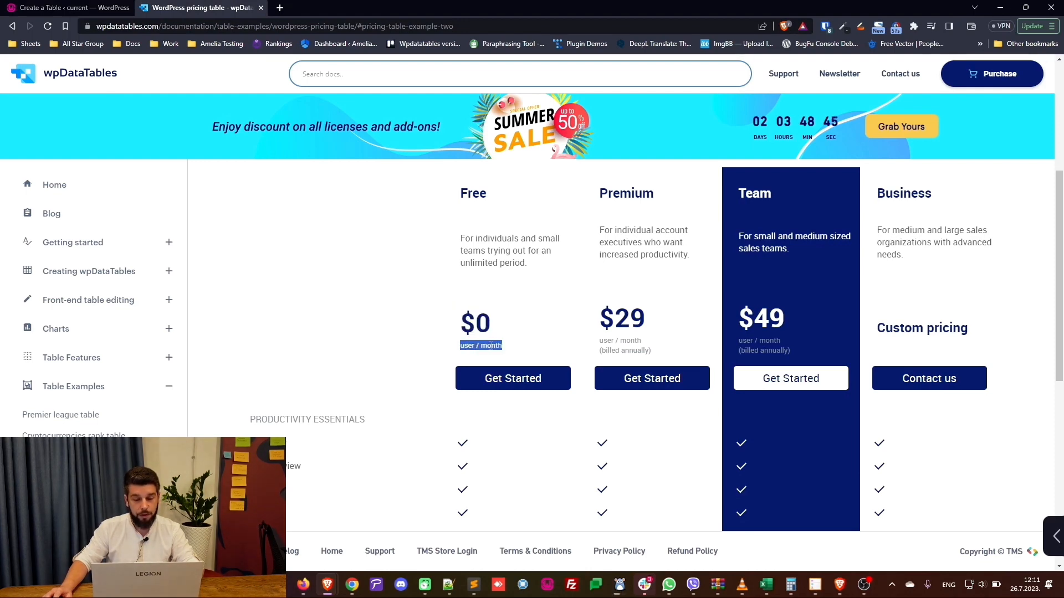
pyautogui.doubleClick(471, 346)
pyautogui.tripleClick(471, 346)
pyautogui.click(449, 282)
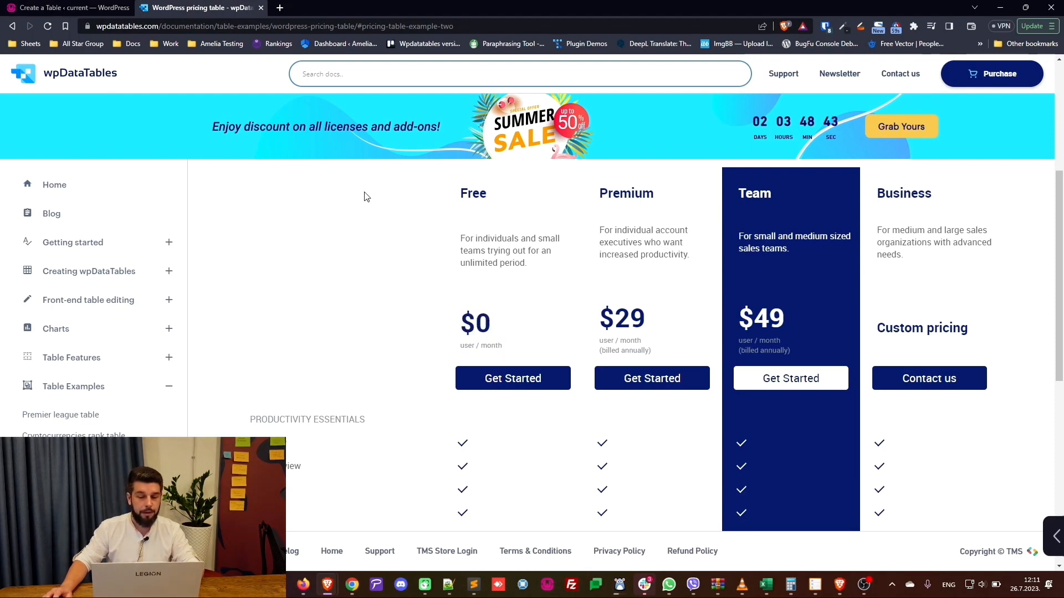
pyautogui.click(97, 6)
# Open B3's markup for editing and delete its outer opening div tag.
pyautogui.doubleClick(364, 411)
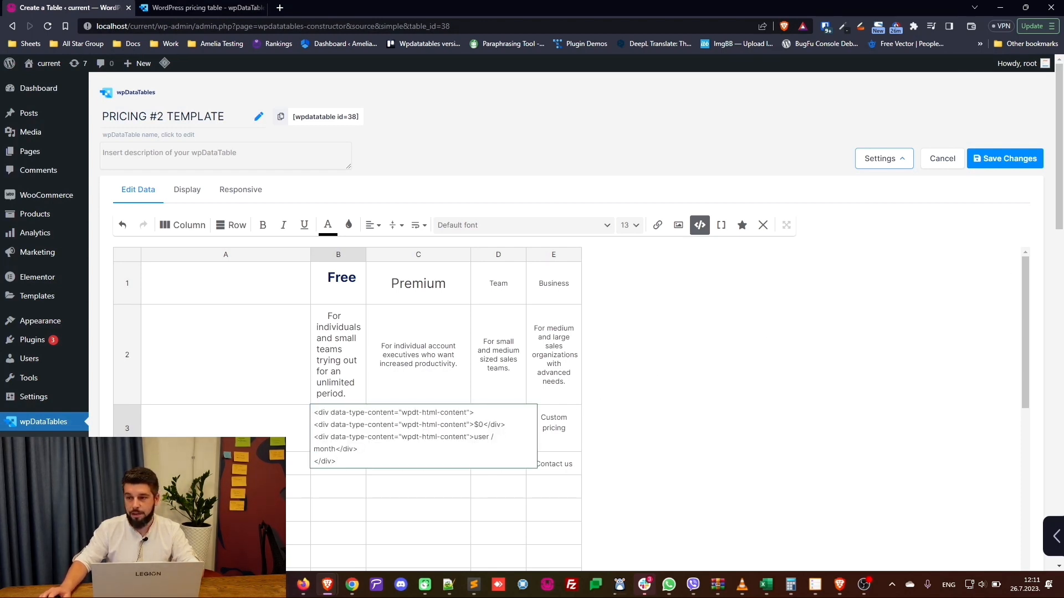
pyautogui.hotkey('alt', 'Tab')
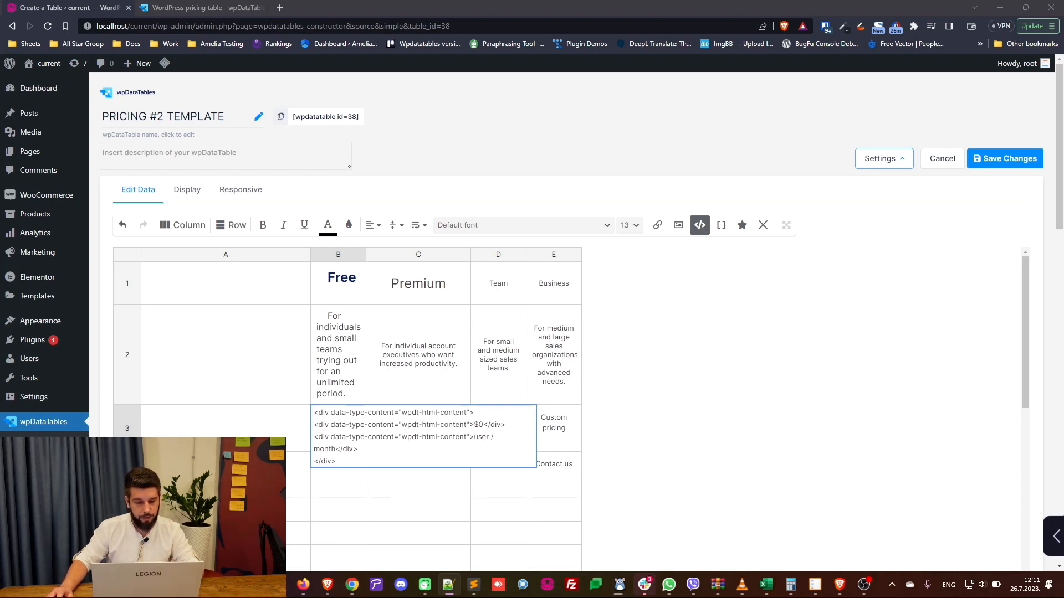
pyautogui.moveTo(317, 428); pyautogui.dragTo(314, 413)
pyautogui.press('BackSpace')
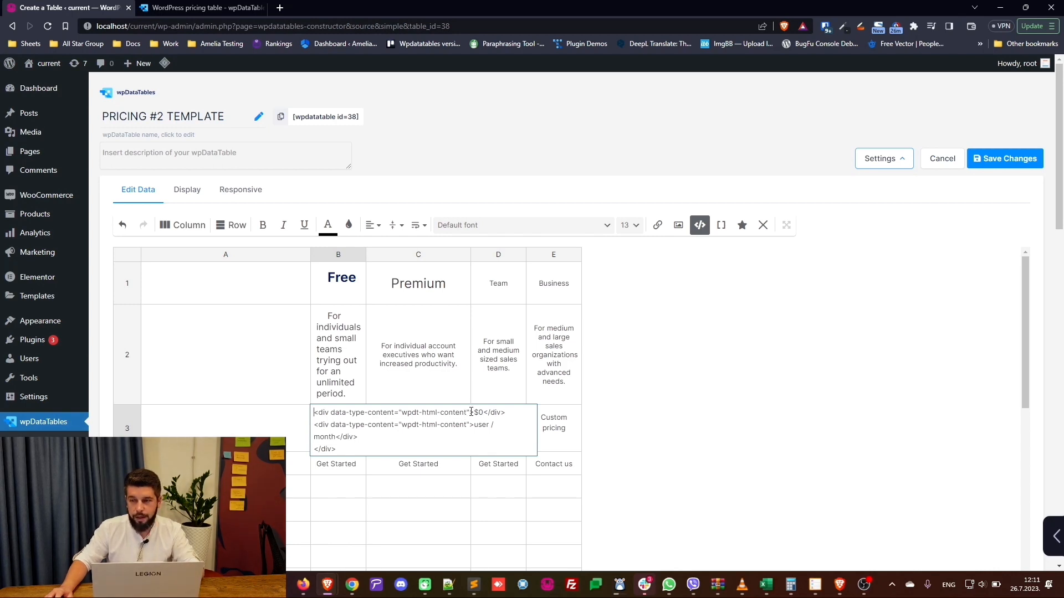
# Wrap B3's "$0" in a span styled padding:20px 0 0 20px;display:inline-block;font-size: 48px;color:#091d70;font-weight: 600;.
pyautogui.write('<span sty')
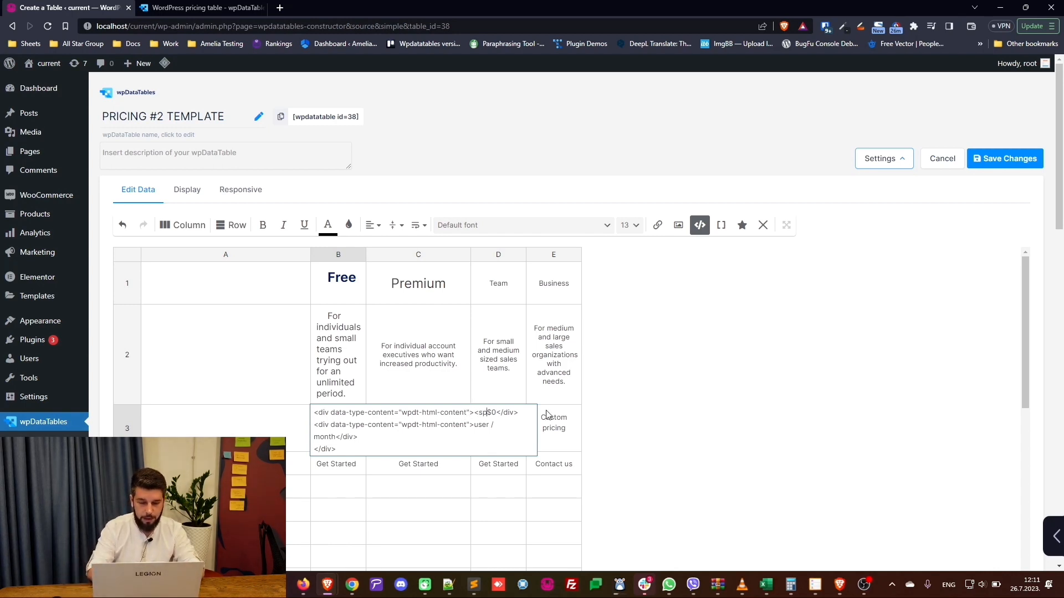
pyautogui.write("le'")
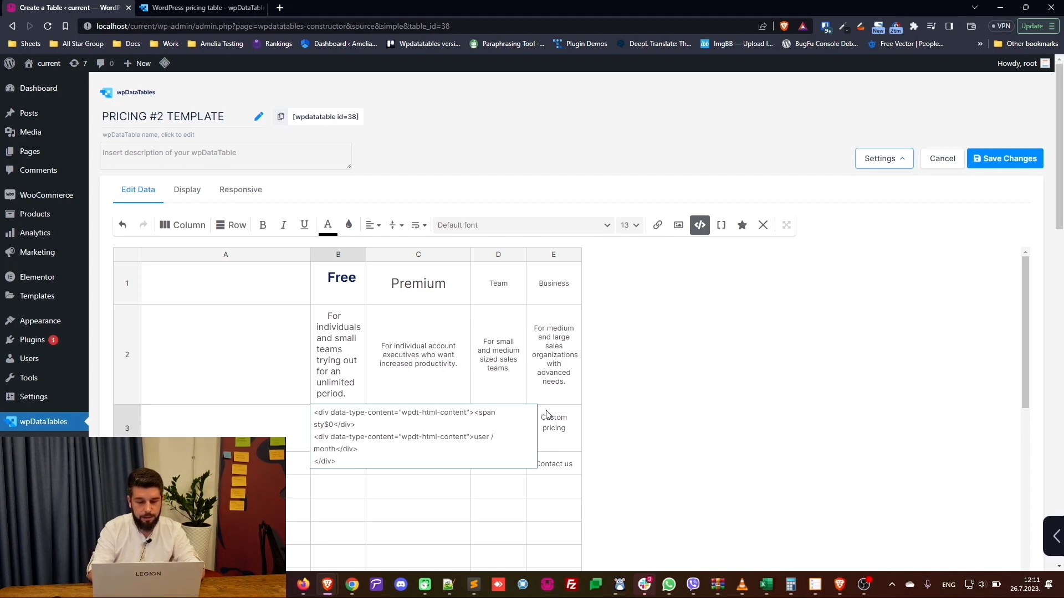
pyautogui.press('BackSpace')
pyautogui.write('="')
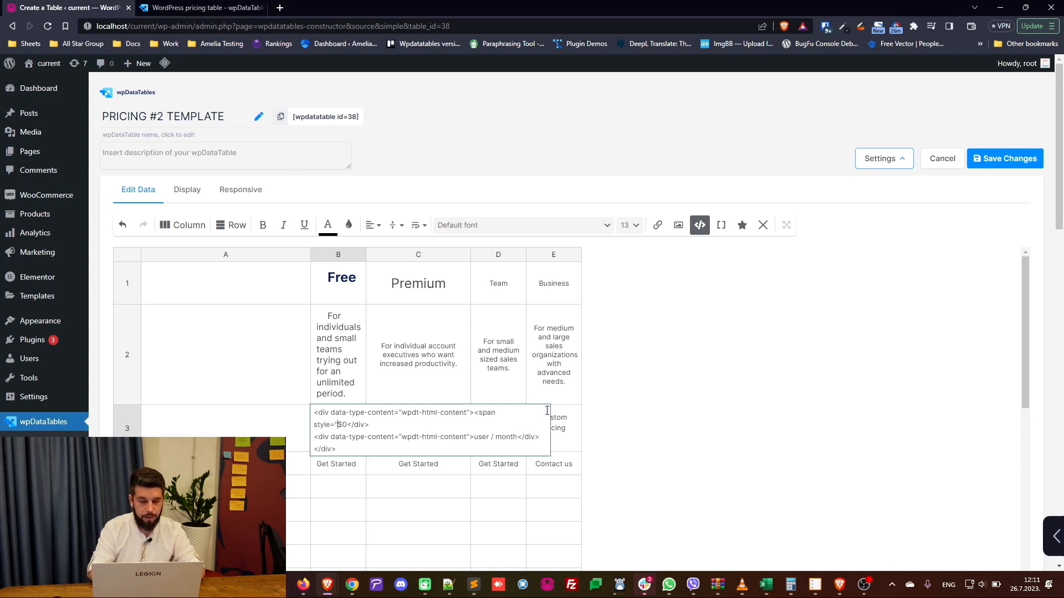
pyautogui.write('padding:20px 0 0 20px;display:inline-block;font-size: 48px;color:#091d70;font-weight: 600;')
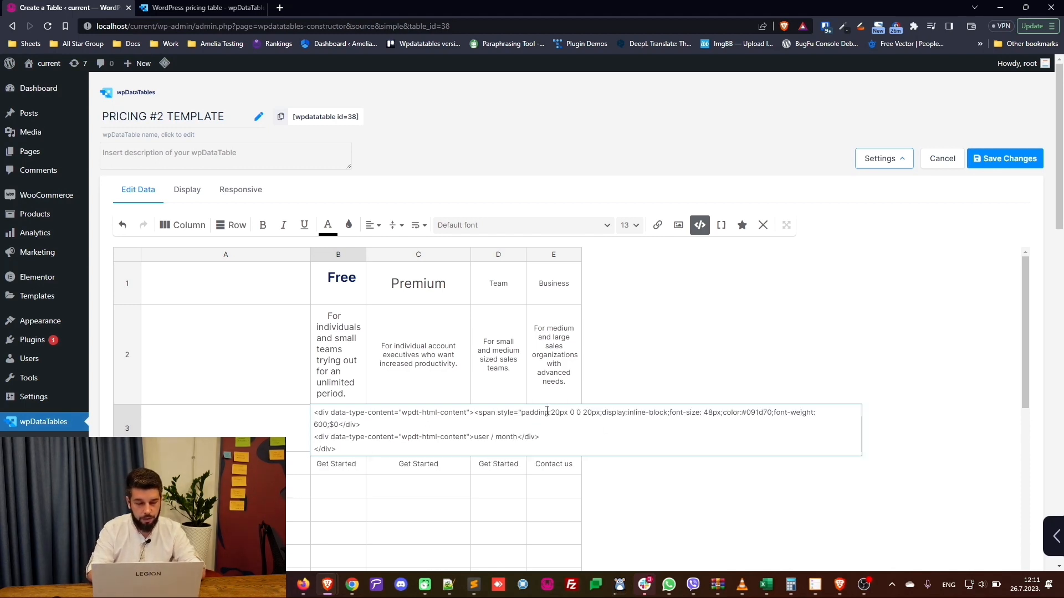
pyautogui.write('">$0')
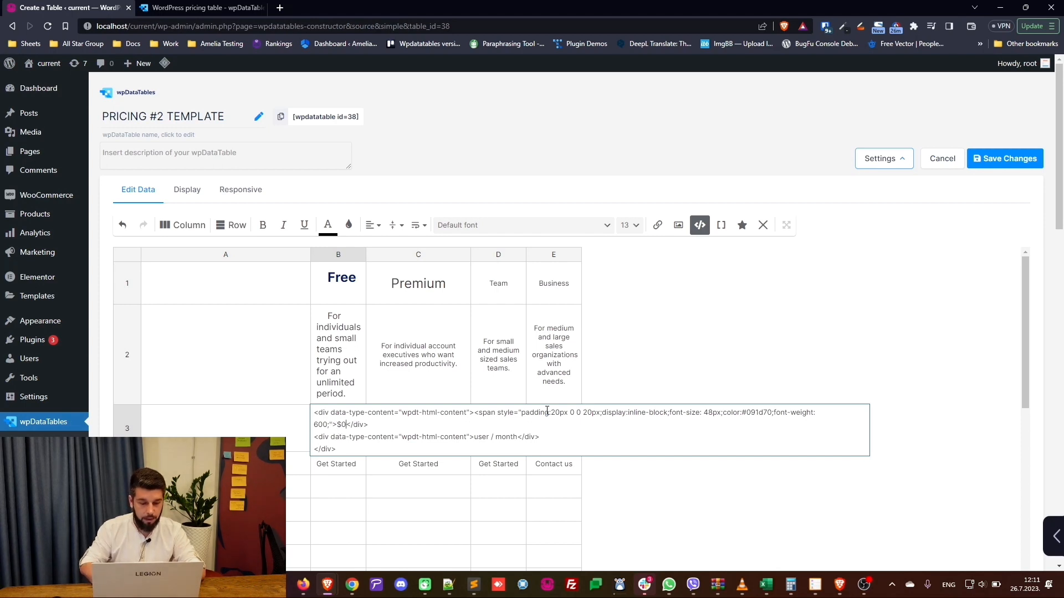
pyautogui.write('</span>')
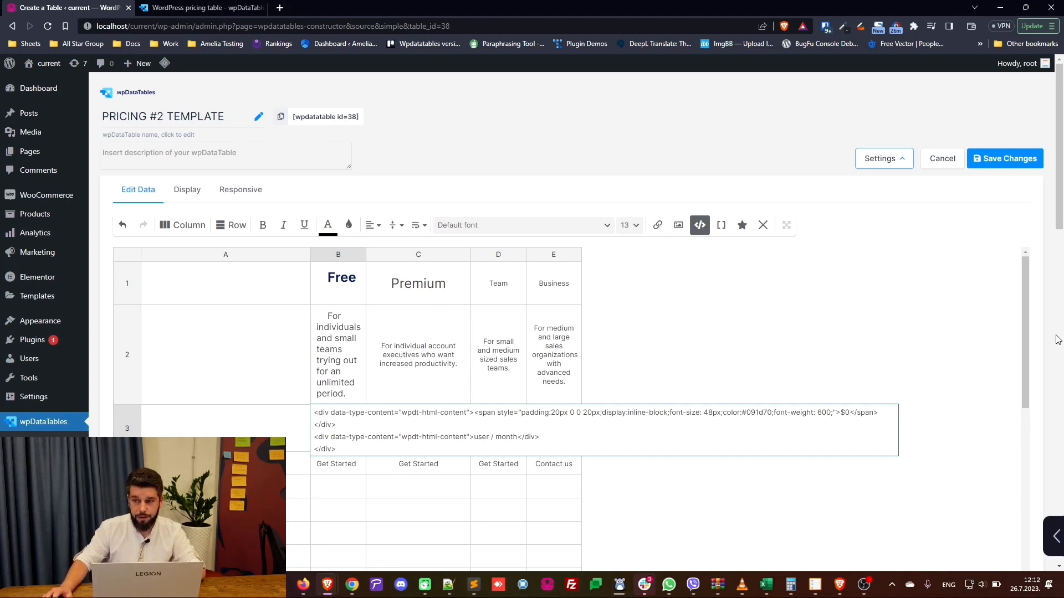
# Replace B3's "user / month" div with a span styled display: block; color: #848f99;margin-left:20px;, followed by a closing </div>.
pyautogui.hotkey('alt', 'Tab')
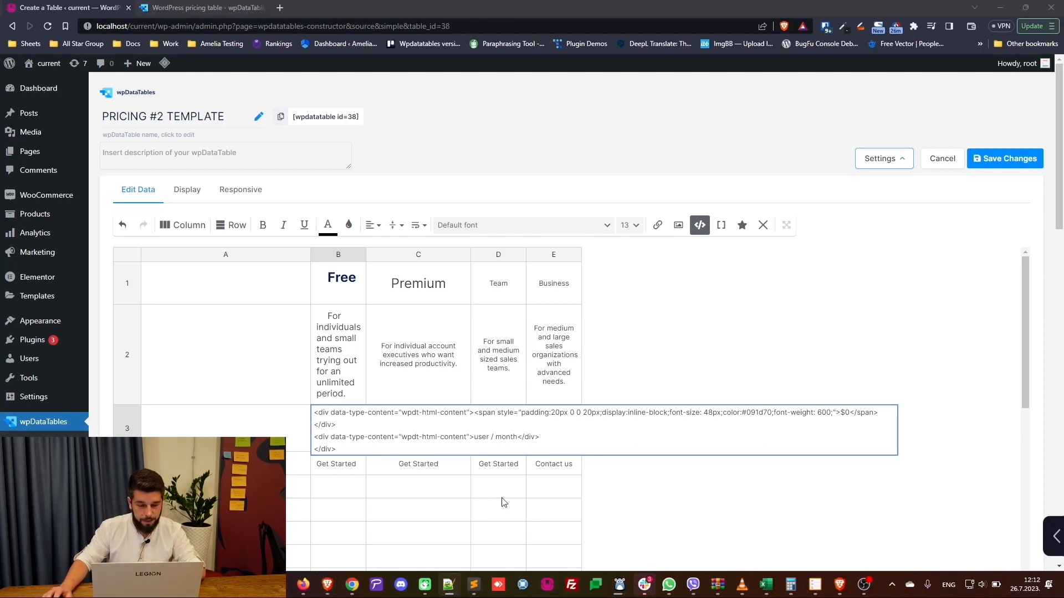
pyautogui.hotkey('alt', 'Tab')
pyautogui.moveTo(372, 445); pyautogui.dragTo(407, 448)
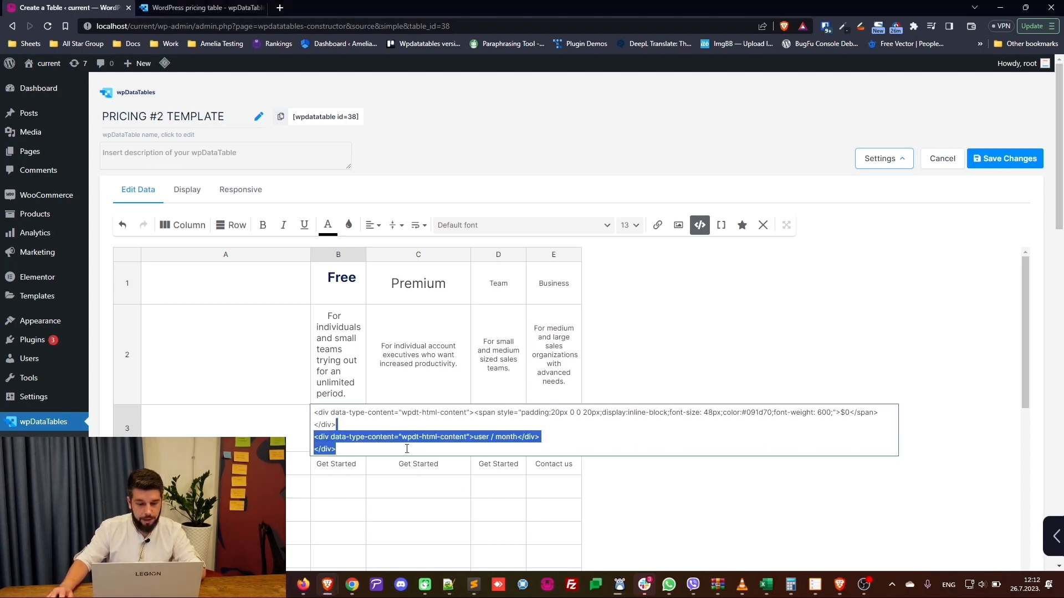
pyautogui.write('<span style="display: block; color: #848f99;margin-left:20px;">user / month</span></div>')
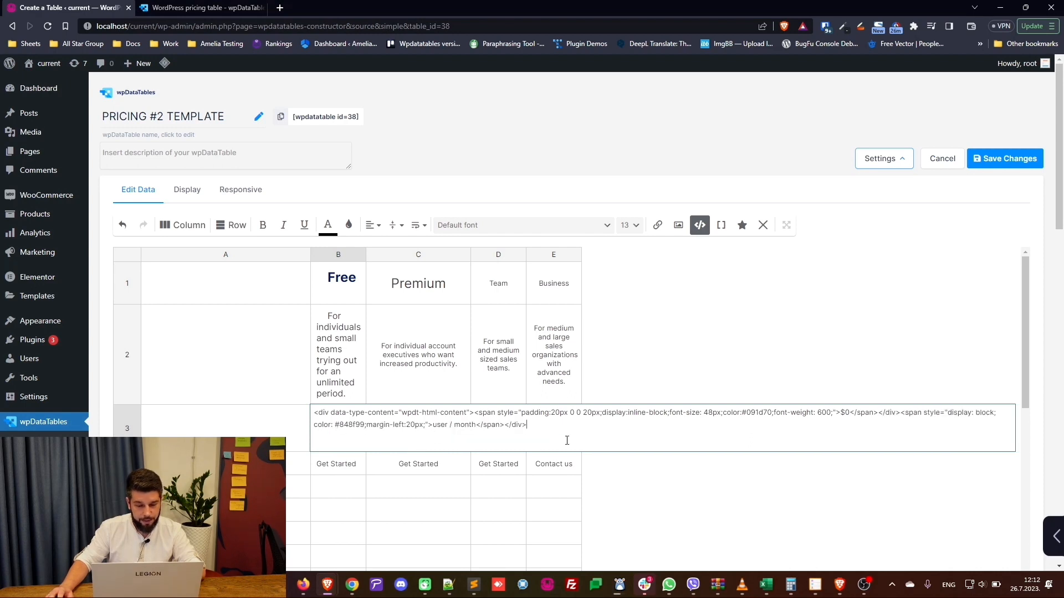
pyautogui.press('Return')
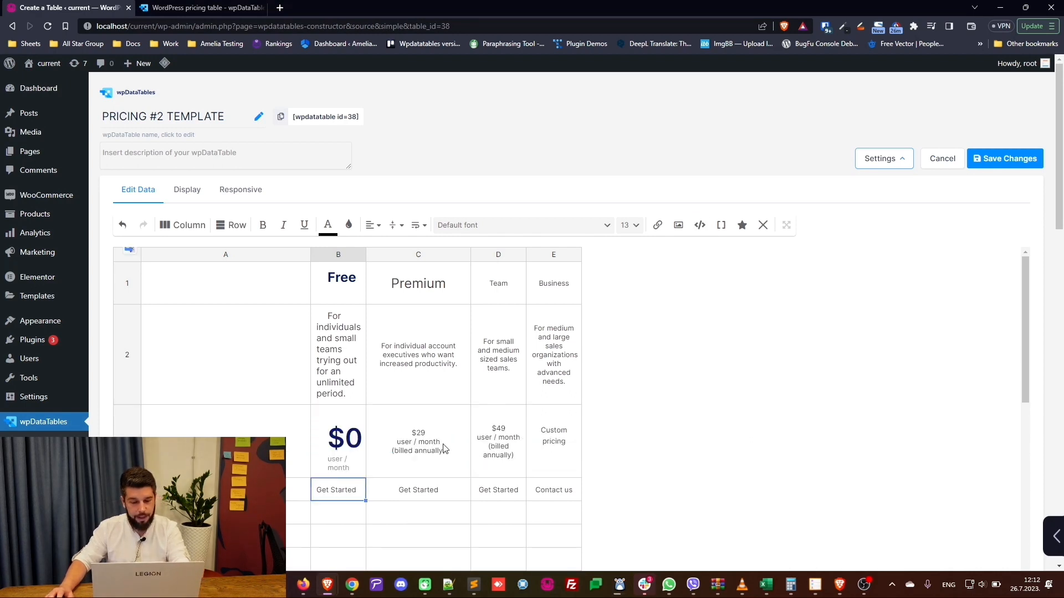
# Review B3's markup, checking the div attribute, the "$0" span's padding, size, colour and weight, and the "user / month" span's style.
pyautogui.doubleClick(346, 472)
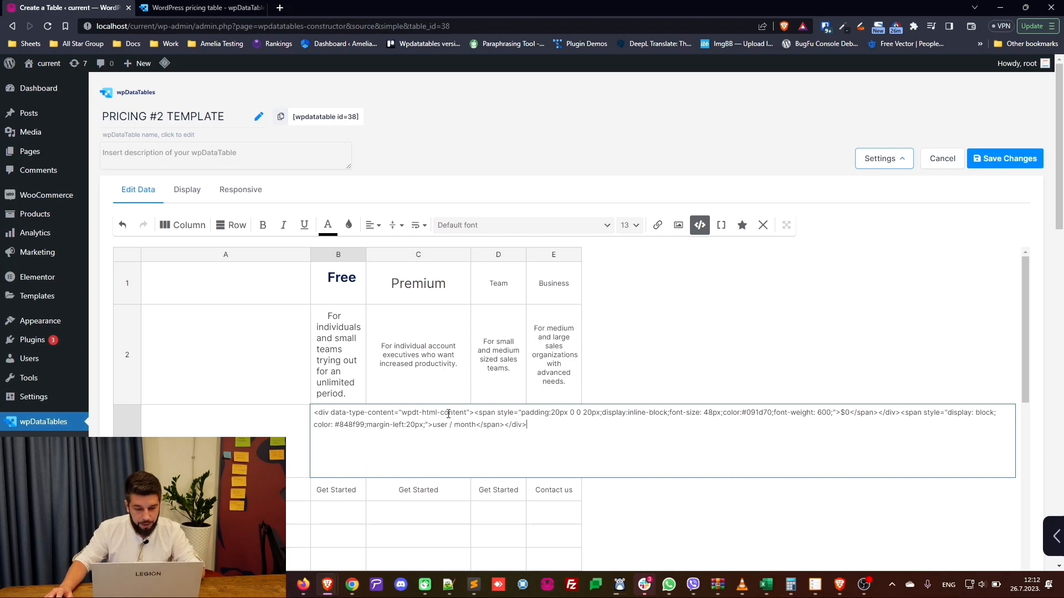
pyautogui.moveTo(471, 414); pyautogui.dragTo(319, 413)
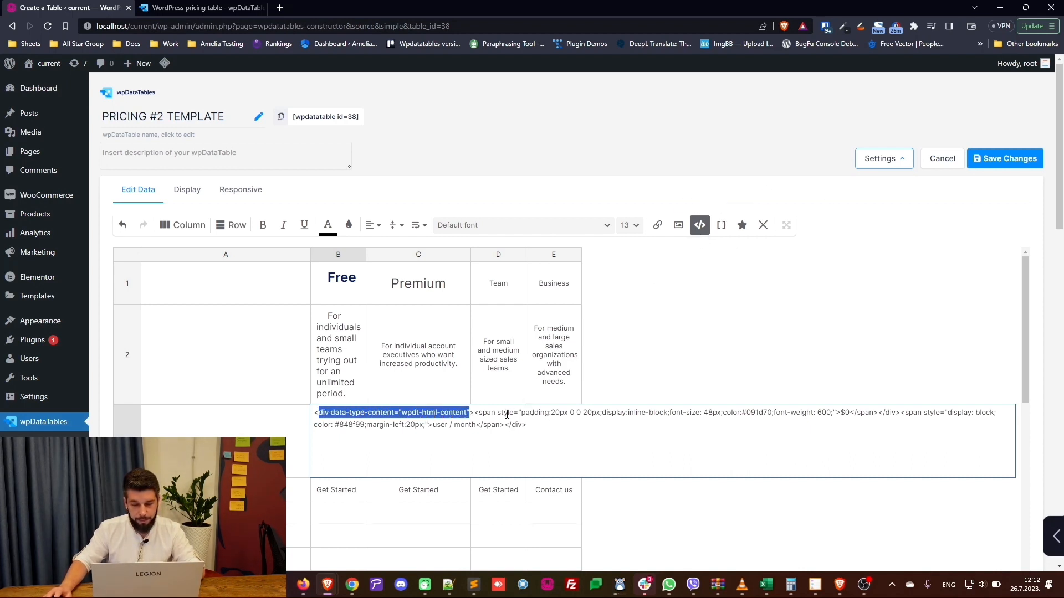
pyautogui.moveTo(521, 414); pyautogui.dragTo(656, 411)
pyautogui.doubleClick(711, 413)
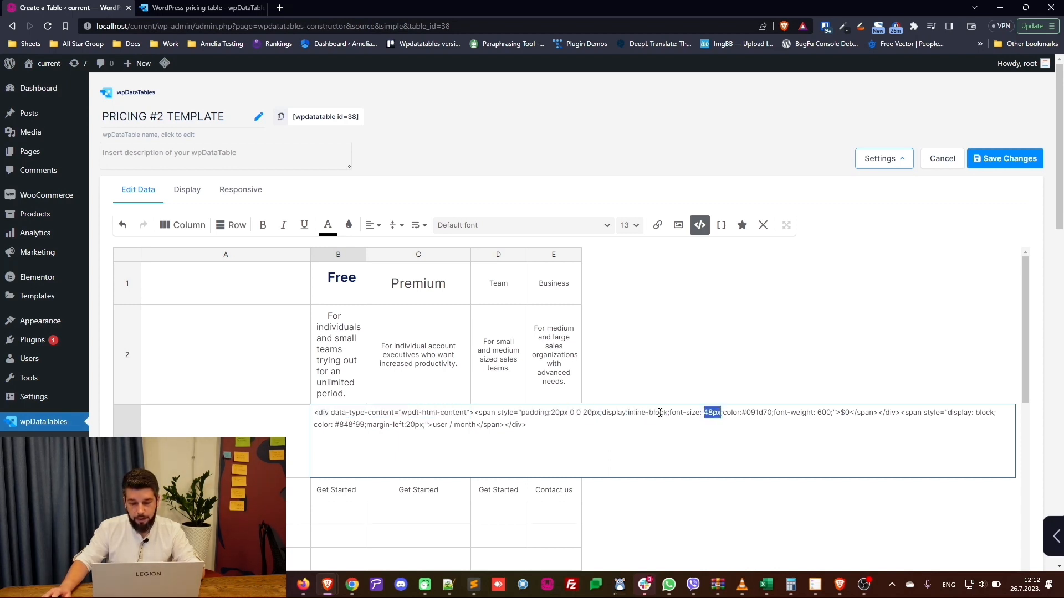
pyautogui.doubleClick(760, 413)
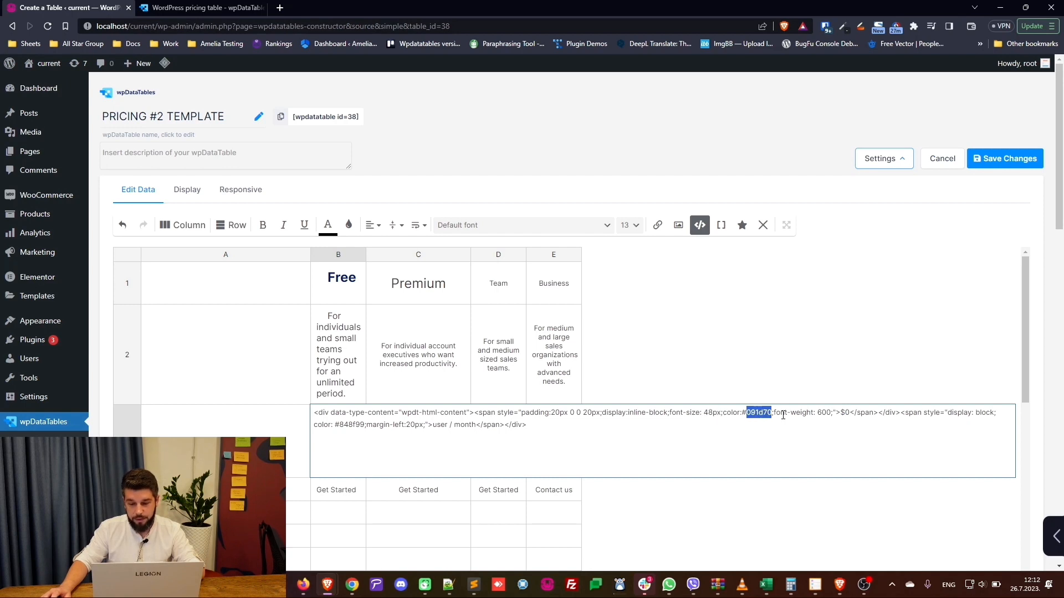
pyautogui.doubleClick(823, 413)
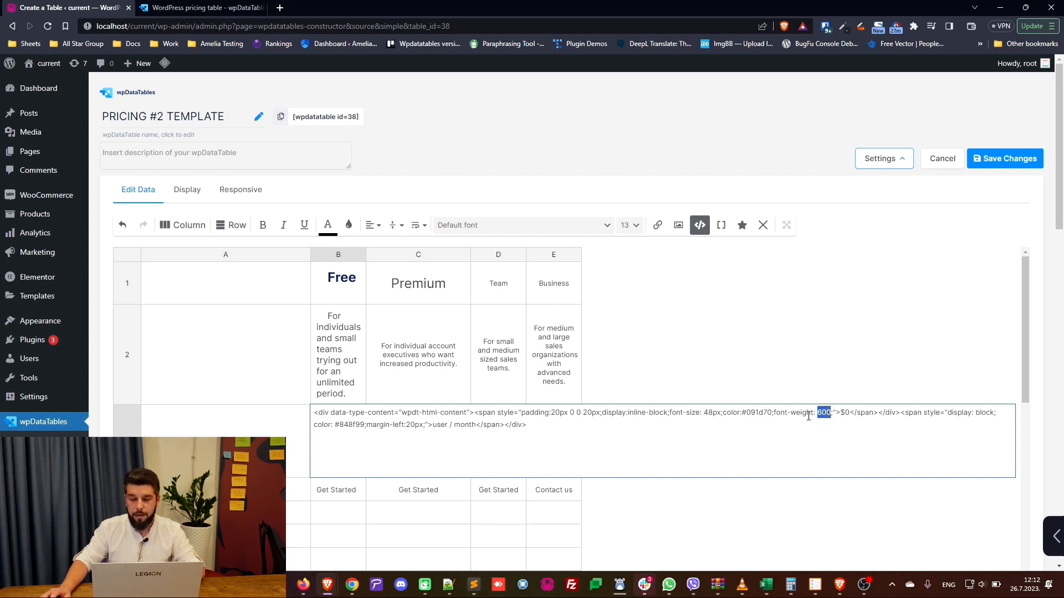
pyautogui.doubleClick(842, 414)
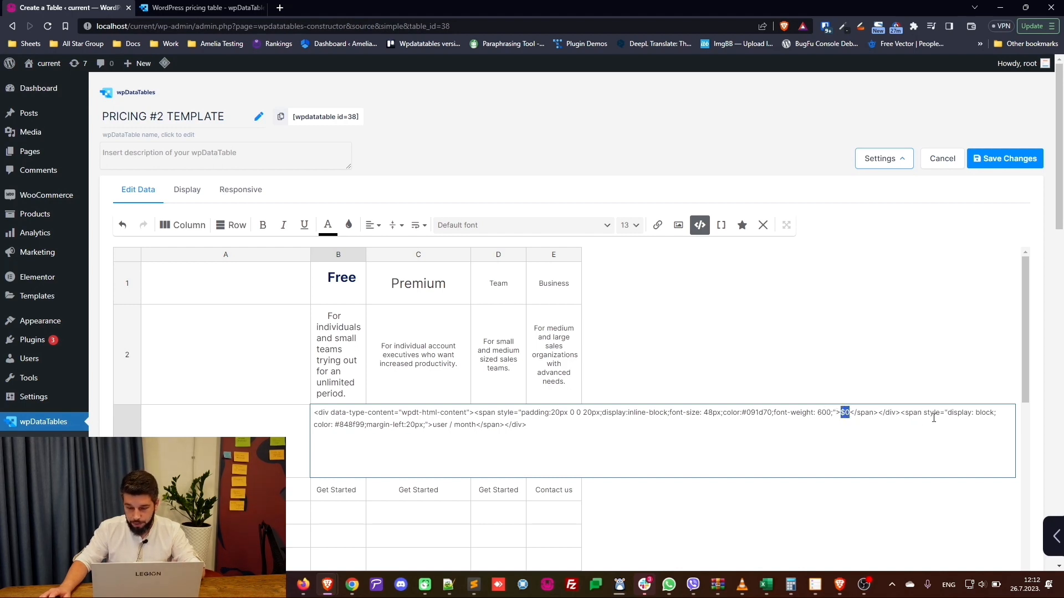
pyautogui.doubleClick(985, 413)
pyautogui.doubleClick(346, 425)
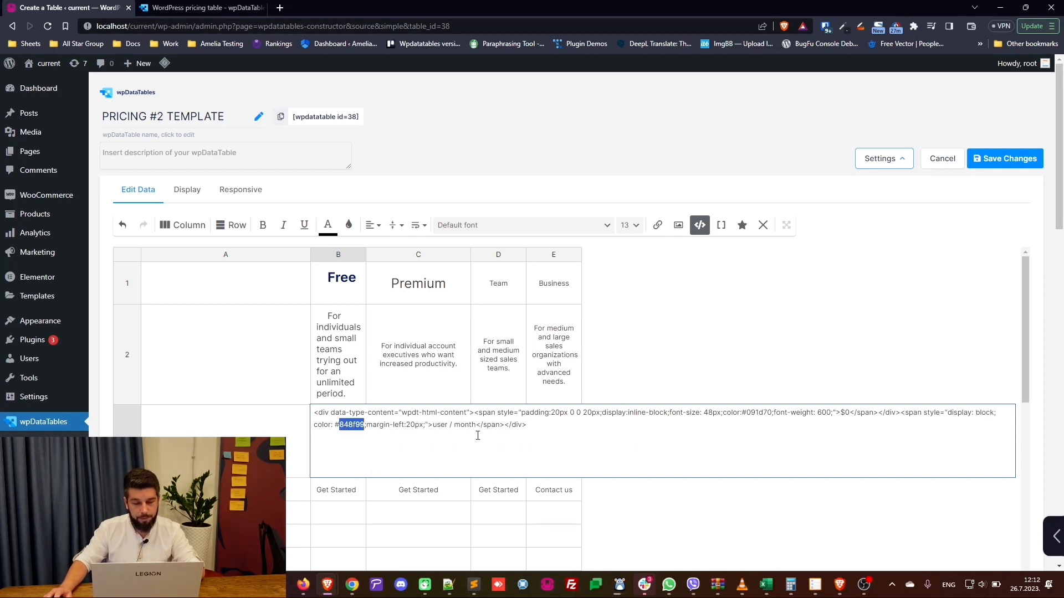
pyautogui.moveTo(435, 428); pyautogui.dragTo(467, 427)
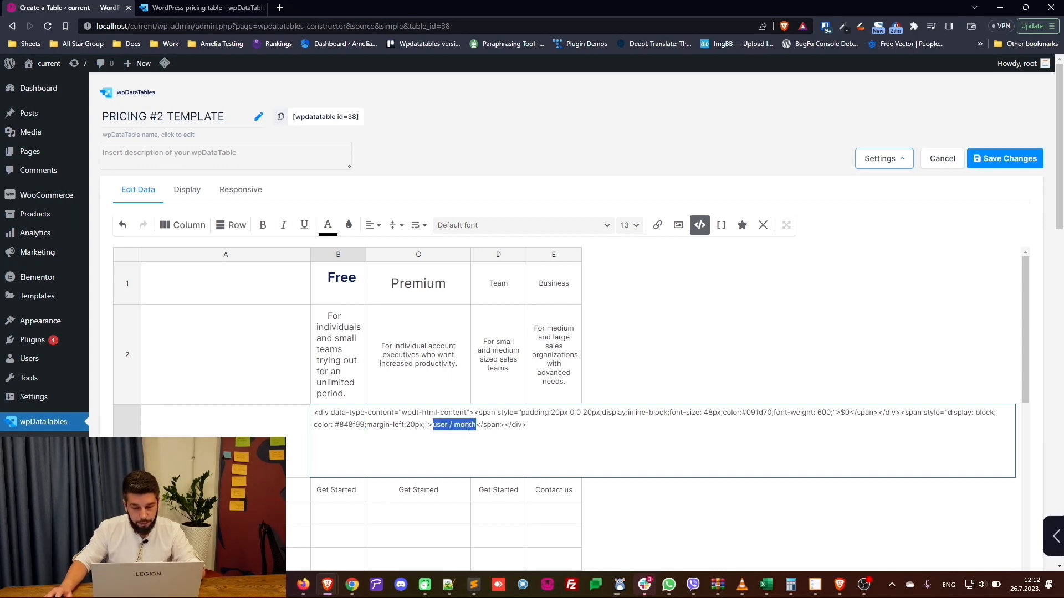
pyautogui.click(641, 364)
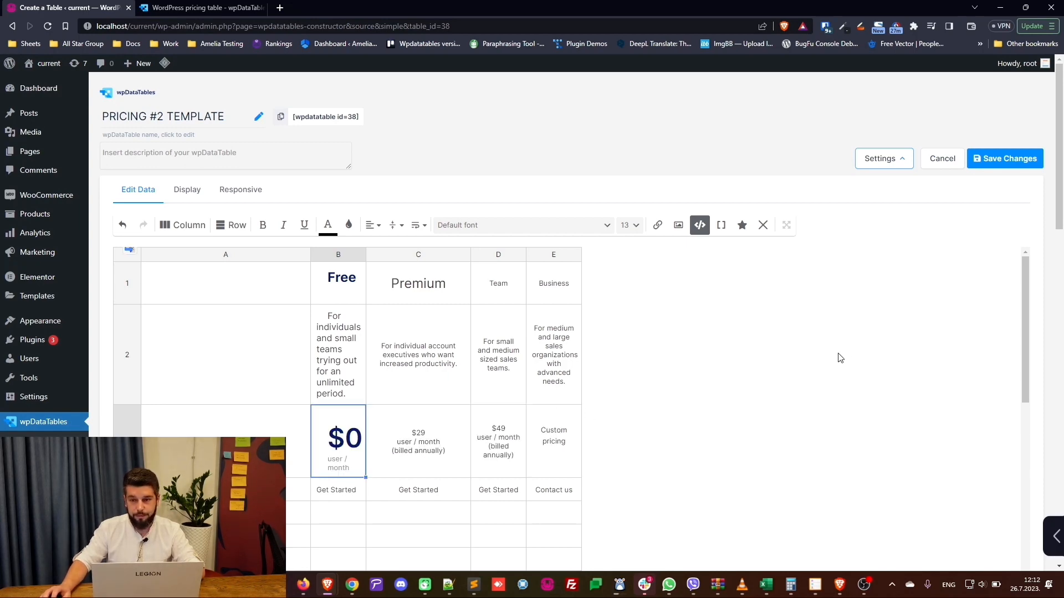
pyautogui.click(232, 8)
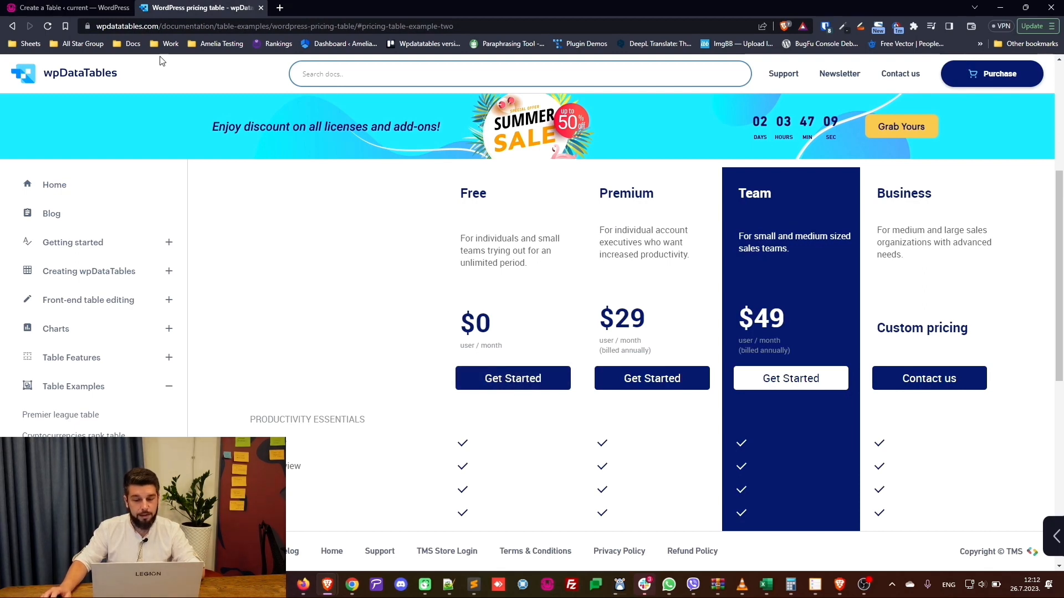
pyautogui.click(46, 5)
pyautogui.click(346, 487)
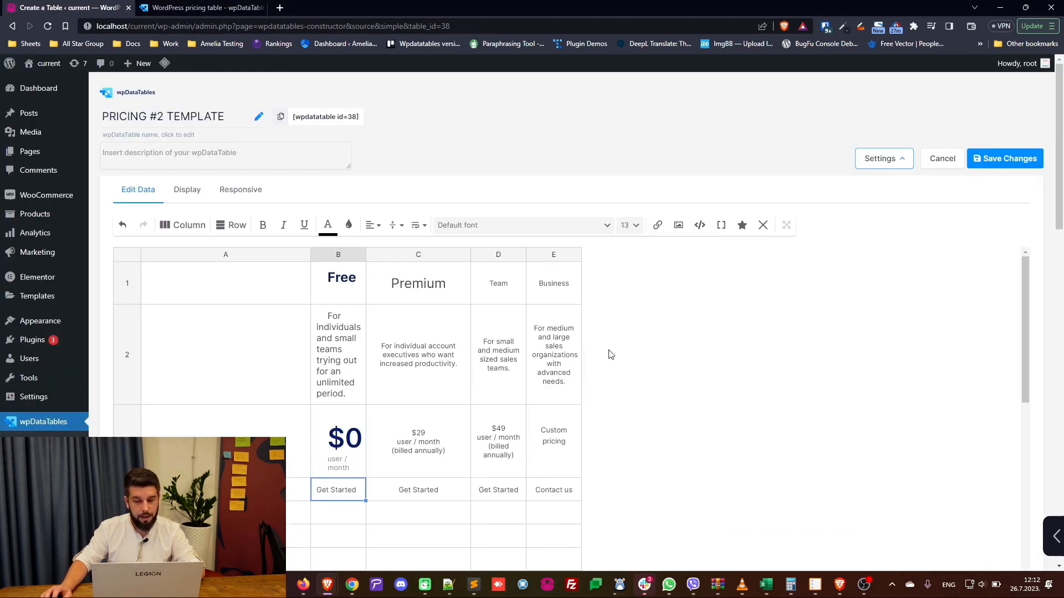
pyautogui.scroll(-1, 703, 289)
pyautogui.scroll(-1, 703, 290)
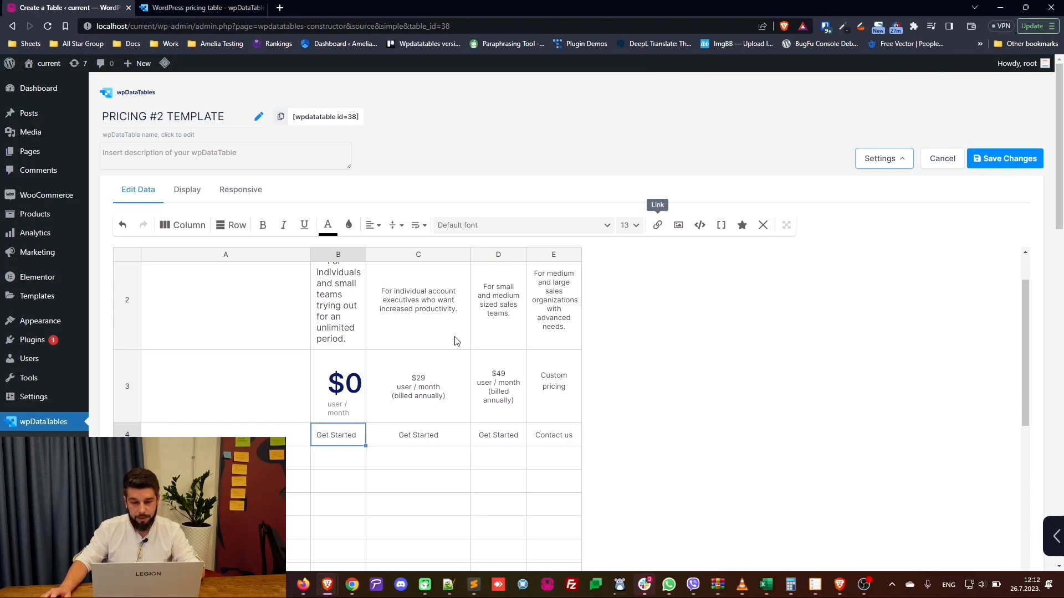
pyautogui.click(658, 225)
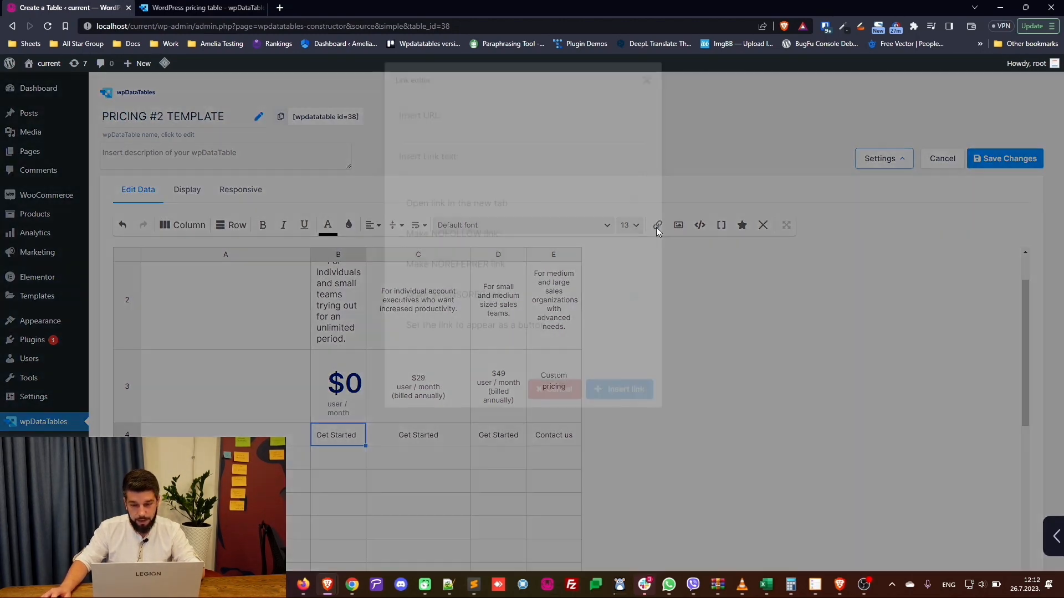
pyautogui.write('https://wpdatatables.com/pricing/')
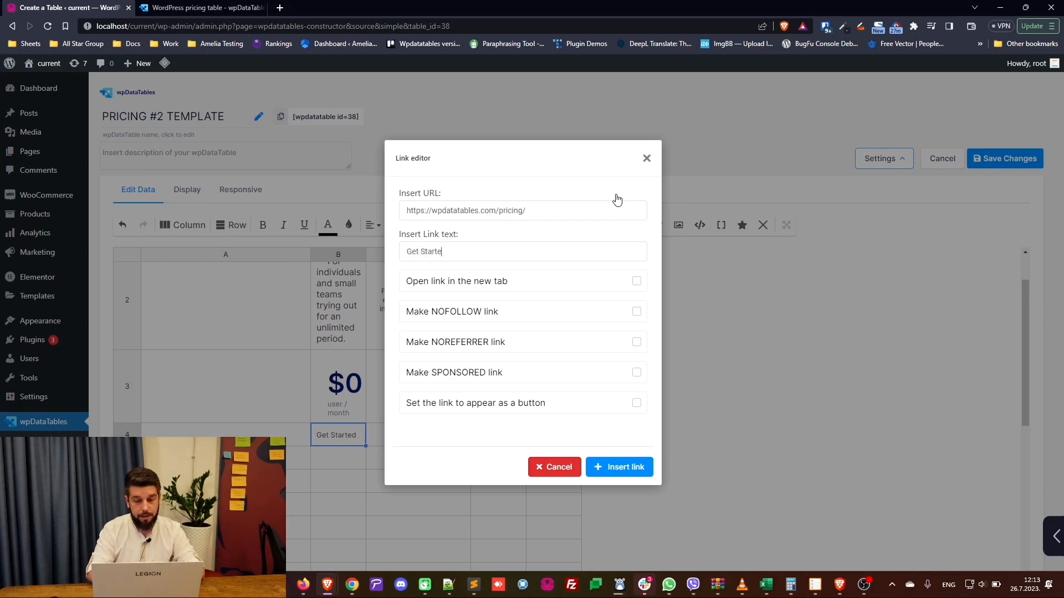
pyautogui.click(492, 289)
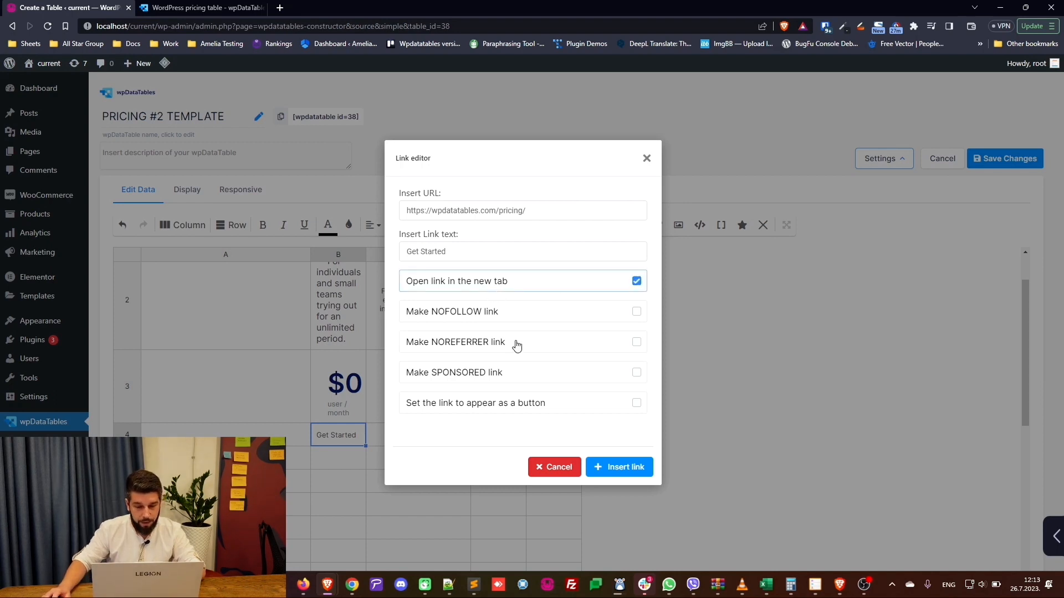
pyautogui.click(506, 407)
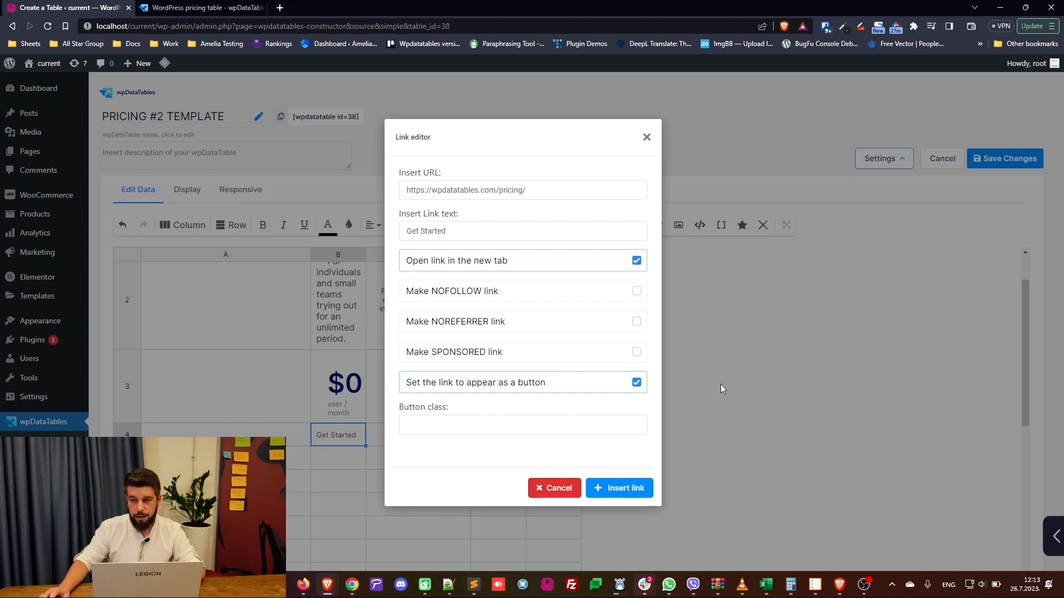
pyautogui.click(619, 488)
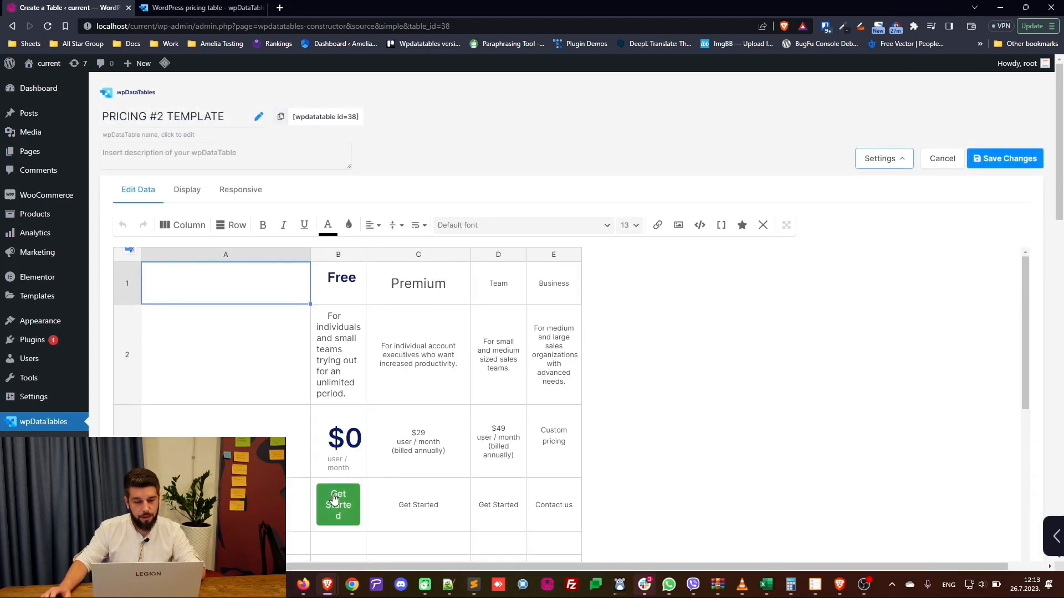
# Widen column B until the "Get Started" button text fits on one line, and compare it with the pricing table example.
pyautogui.moveTo(364, 256); pyautogui.dragTo(421, 255)
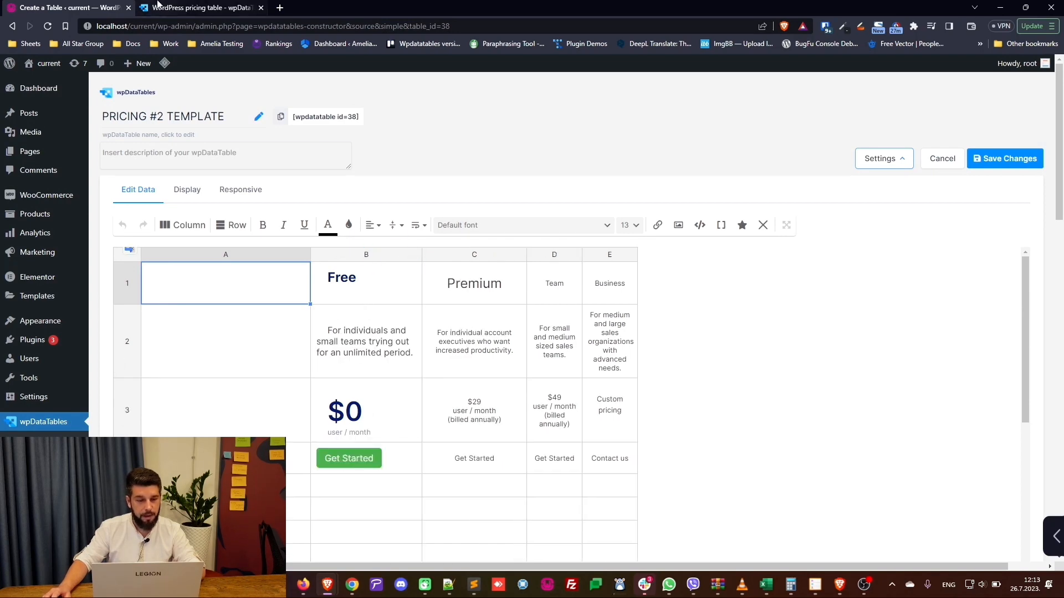
pyautogui.click(200, 8)
pyautogui.click(97, 6)
# Copy the B4 button into C4, D4 and E4, and widen columns D and E to fit their buttons.
pyautogui.click(403, 460)
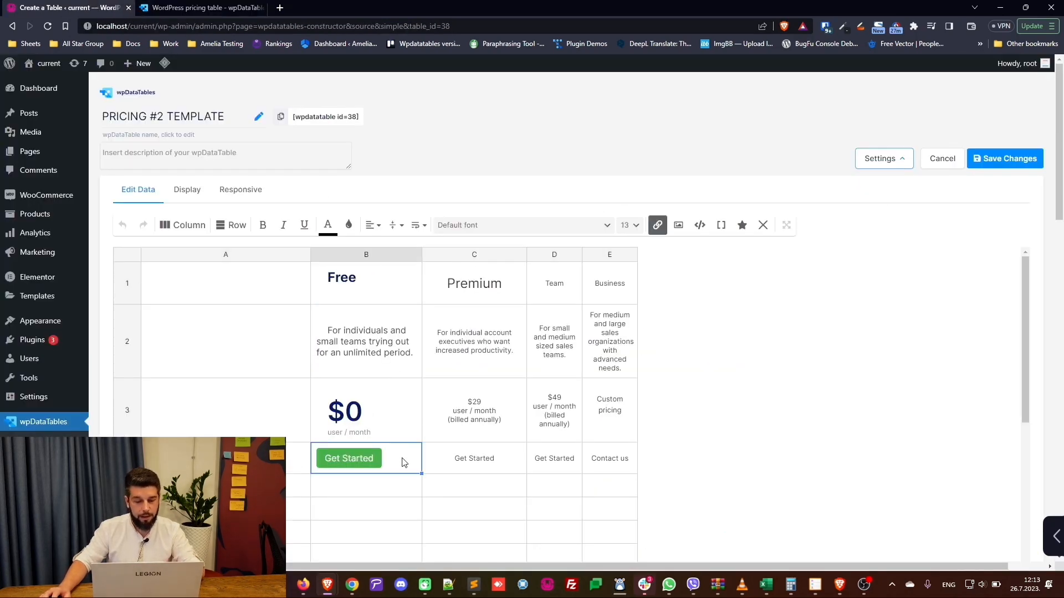
pyautogui.click(492, 463)
pyautogui.hotkey('ctrl', 'v')
pyautogui.click(570, 459)
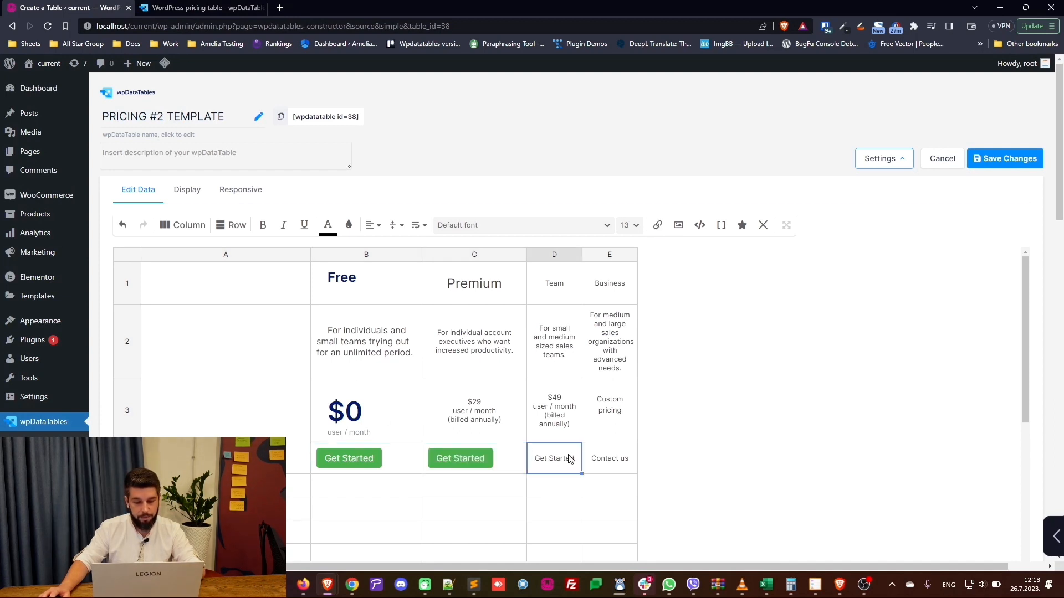
pyautogui.hotkey('ctrl', 'v')
pyautogui.moveTo(582, 254); pyautogui.dragTo(631, 254)
pyautogui.click(682, 455)
pyautogui.hotkey('ctrl', 'v')
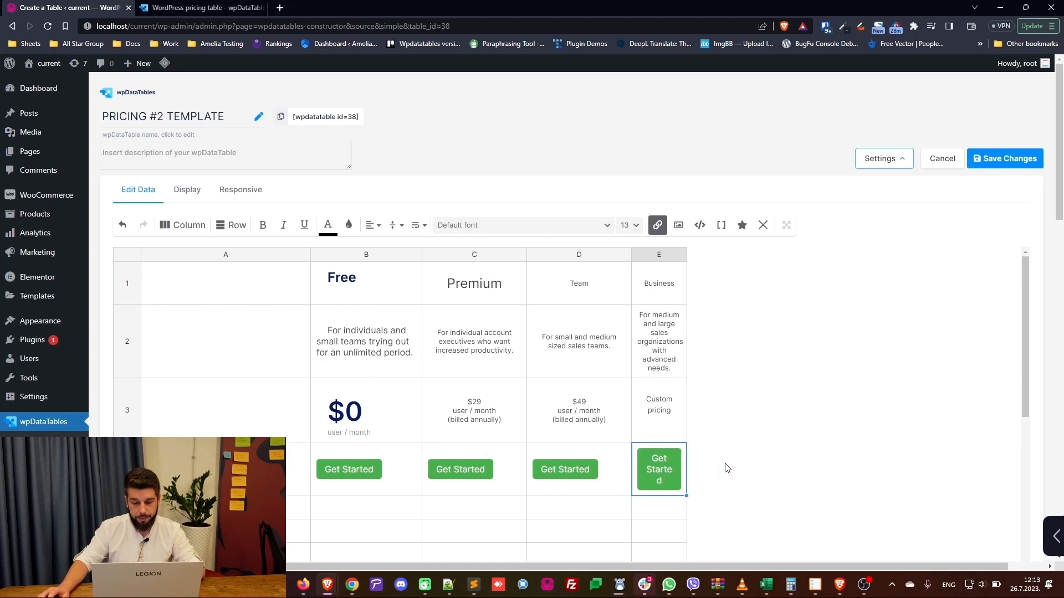
pyautogui.click(687, 259)
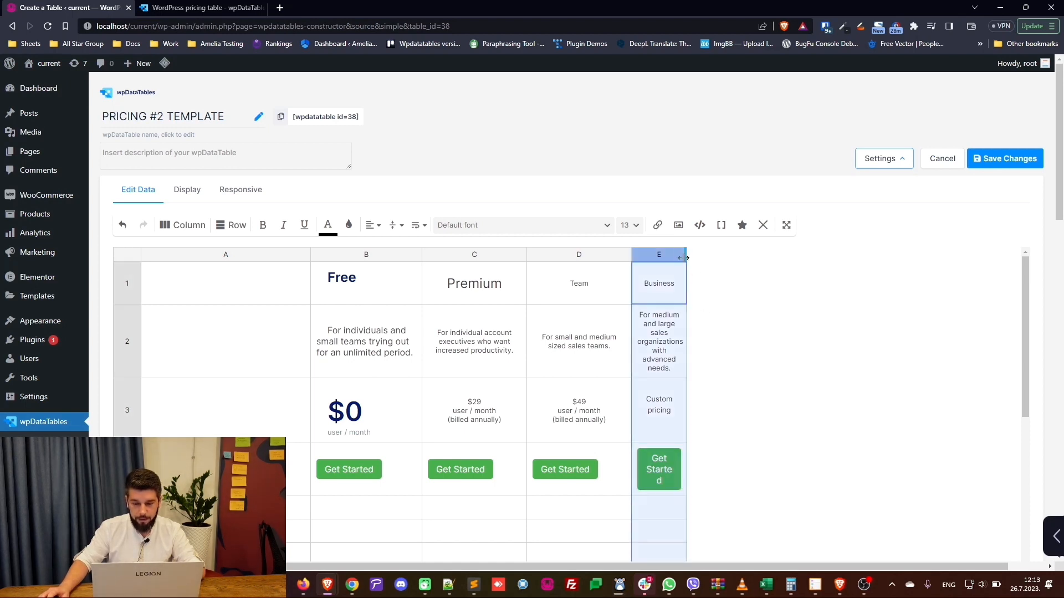
pyautogui.moveTo(687, 257); pyautogui.dragTo(718, 256)
pyautogui.click(702, 443)
pyautogui.click(657, 225)
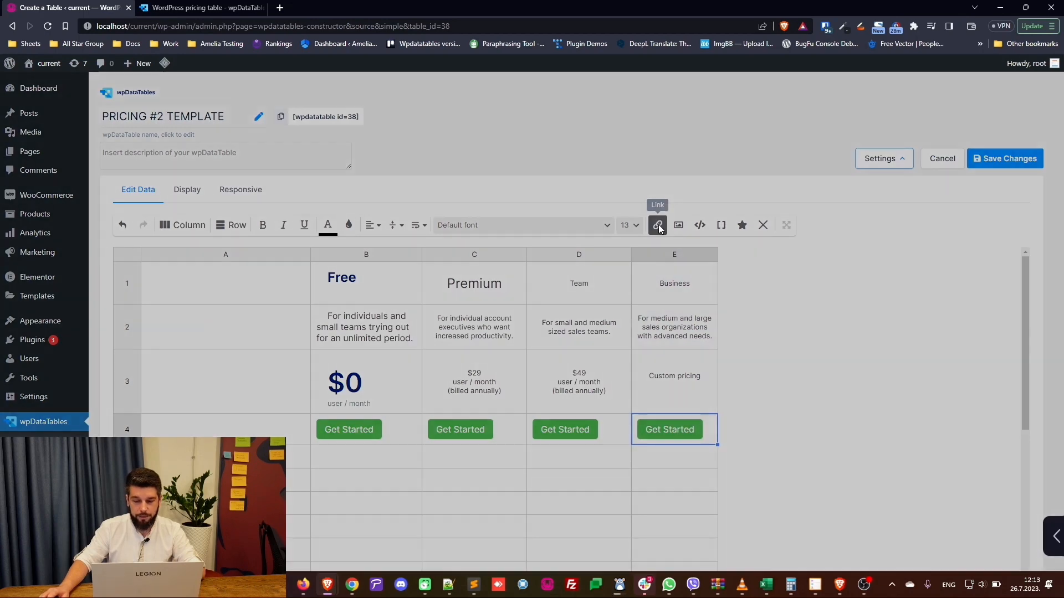
pyautogui.click(475, 210)
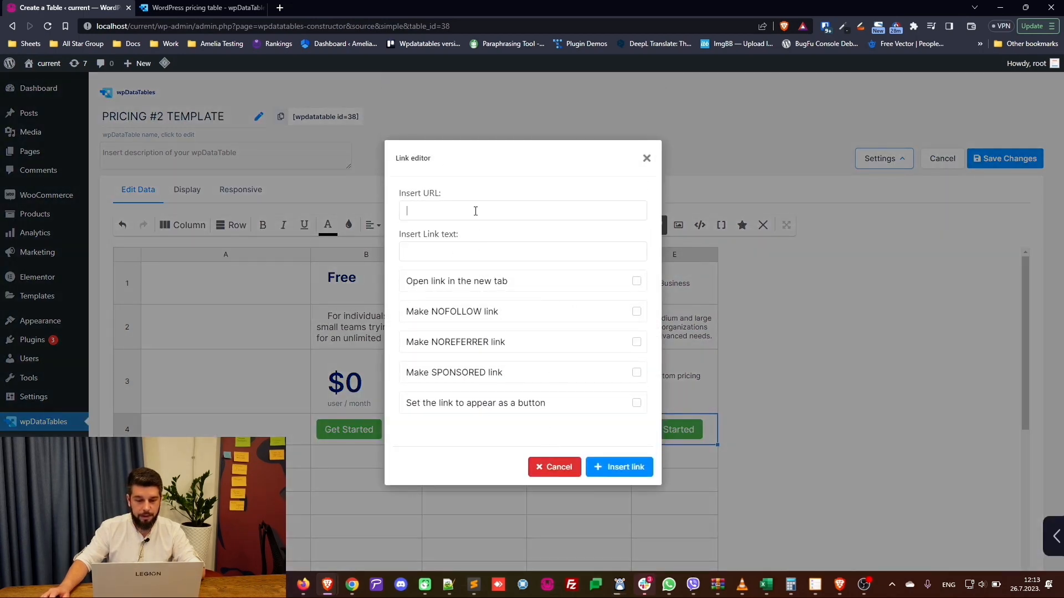
pyautogui.write('https:/')
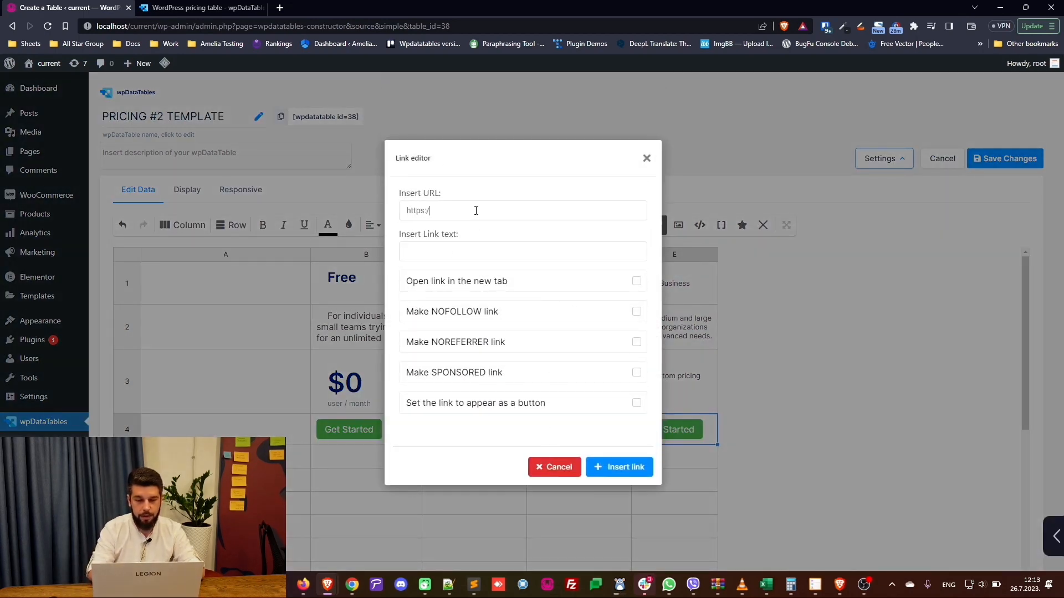
pyautogui.write('/wpdatatables.com/pricing/')
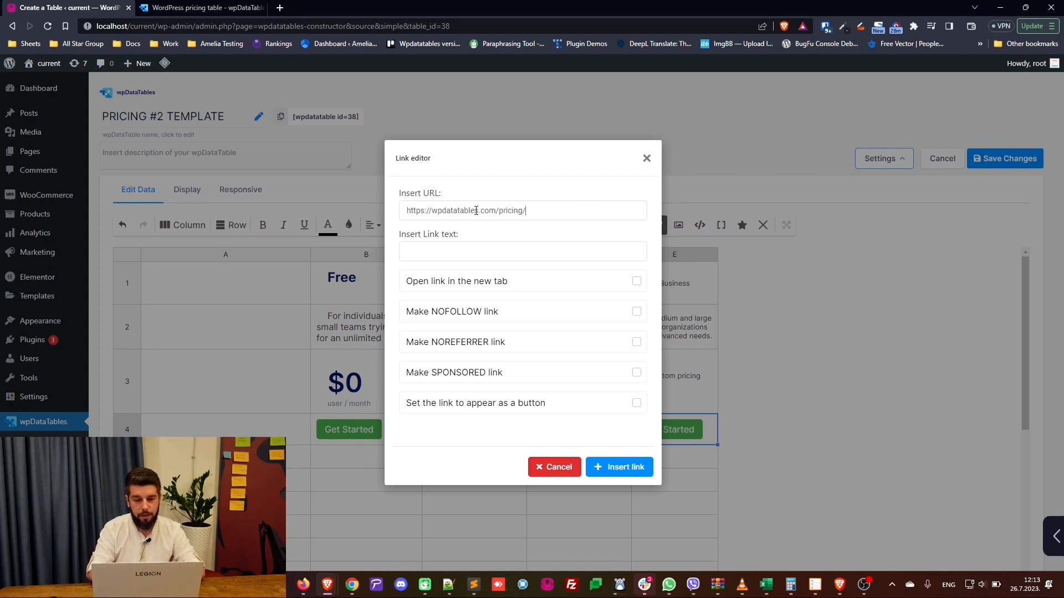
pyautogui.press('Tab')
pyautogui.write('Con')
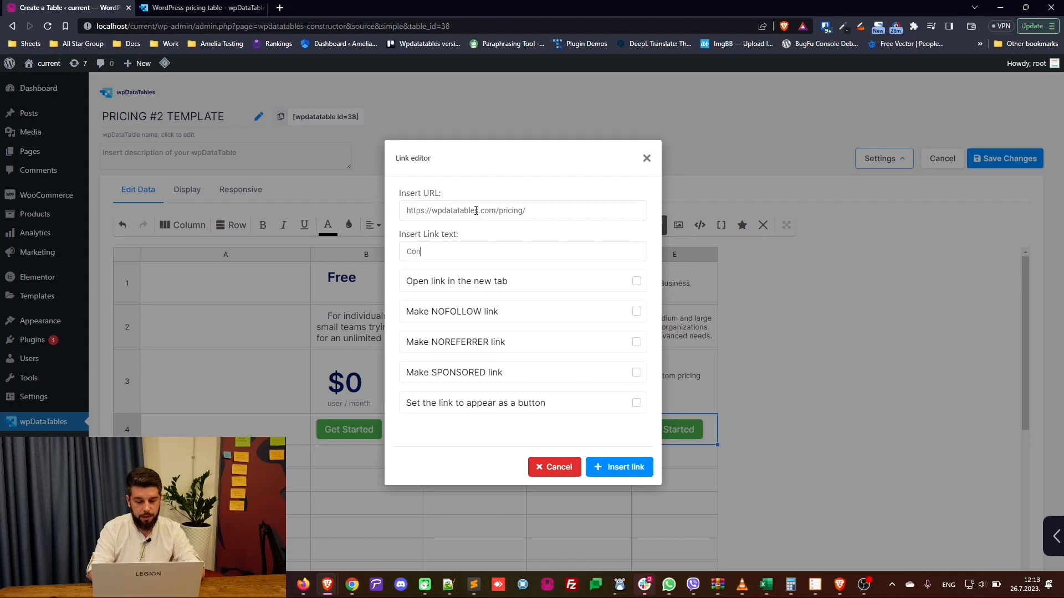
pyautogui.write('tact us')
pyautogui.click(480, 287)
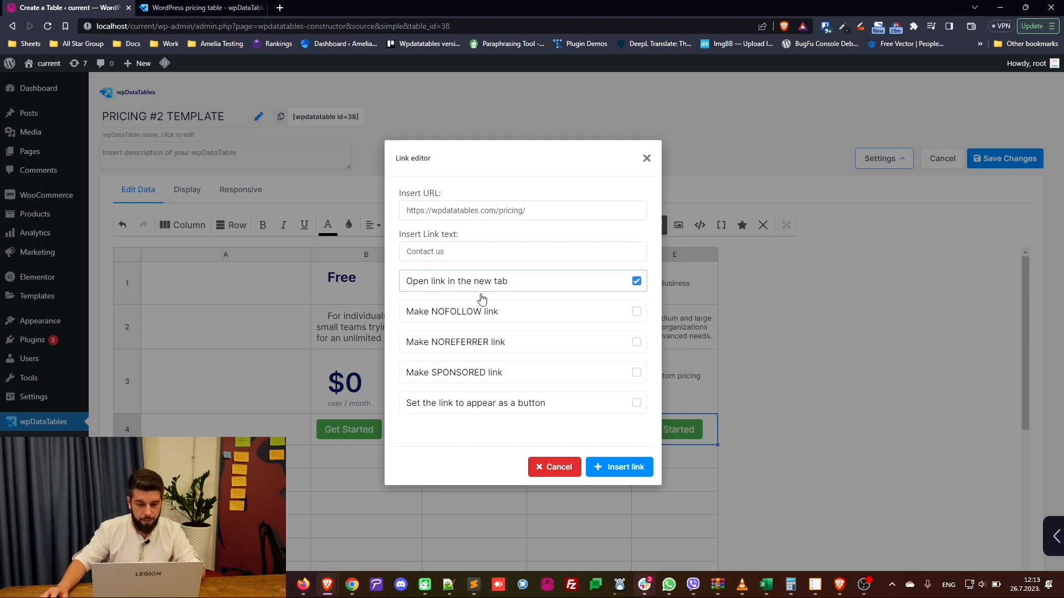
pyautogui.click(487, 403)
pyautogui.click(608, 492)
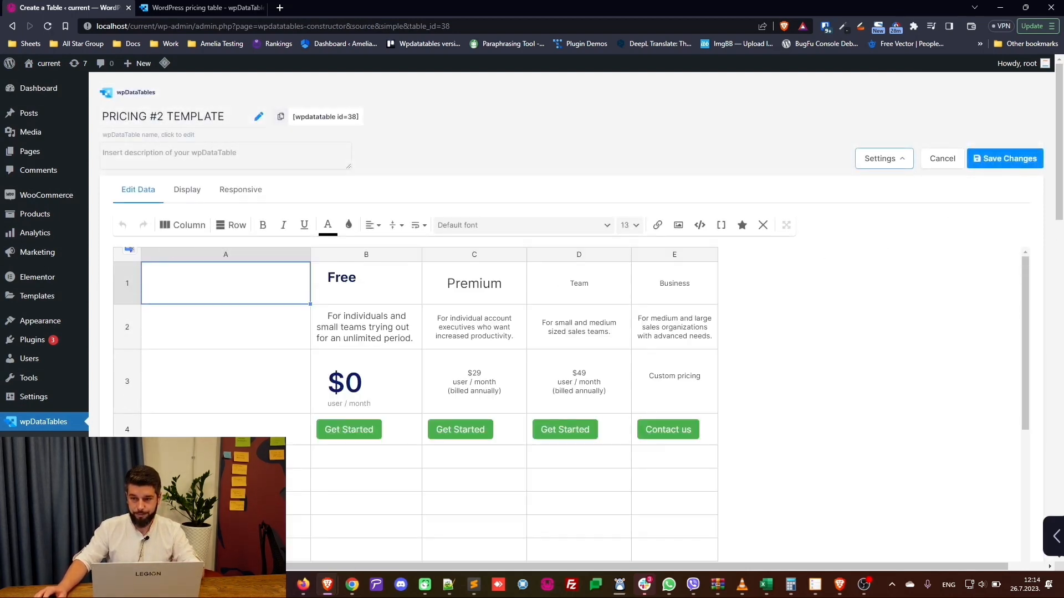
# Enter <div class="checkmark checkmark-blue"> </div> in B7, the Free plan's Grid view cell.
pyautogui.hotkey('alt', 'Tab')
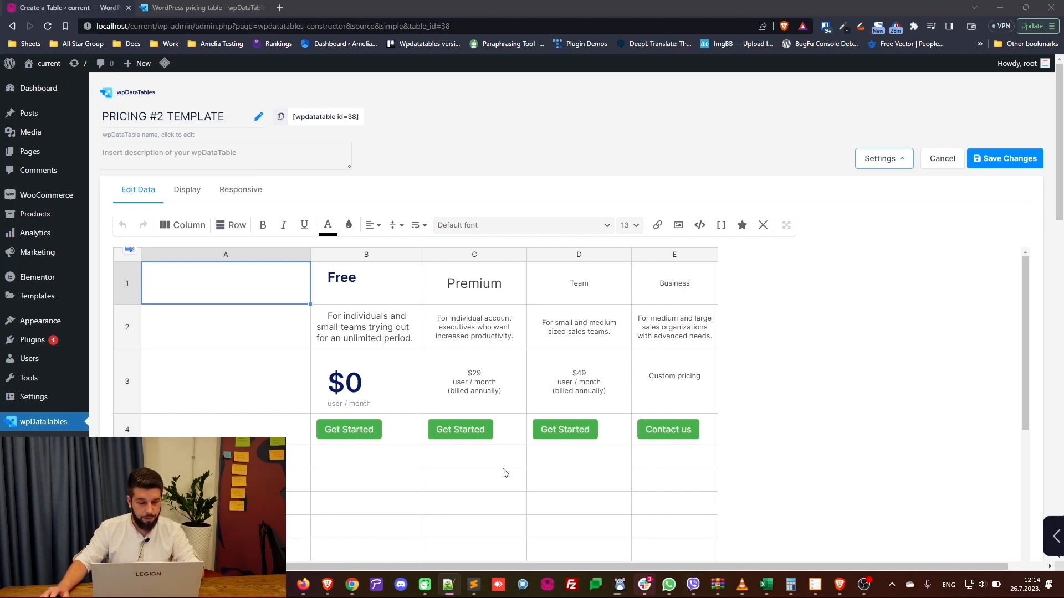
pyautogui.click(404, 502)
pyautogui.scroll(-2, 429, 481)
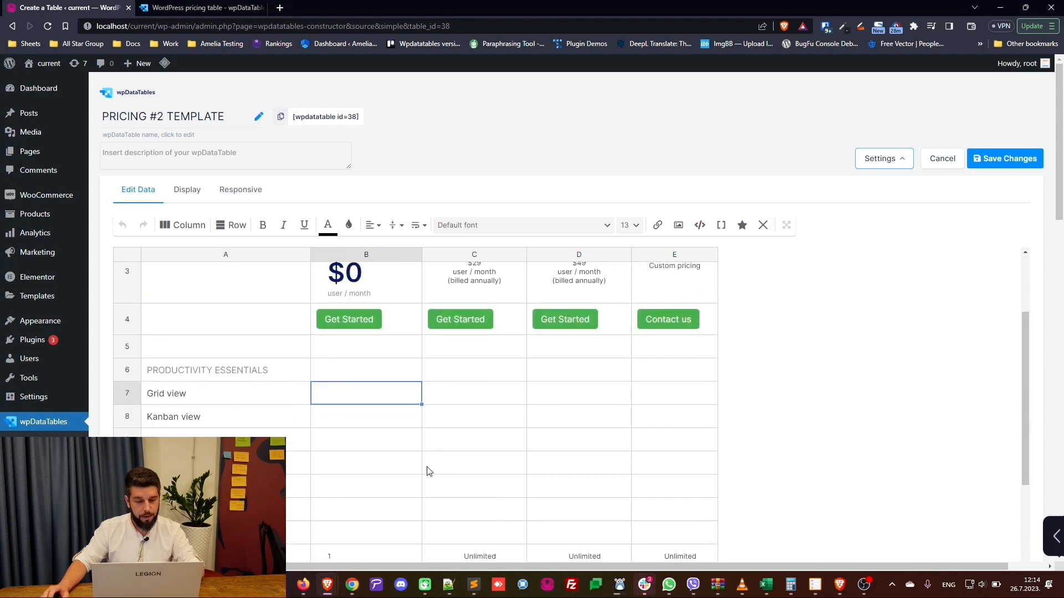
pyautogui.doubleClick(374, 396)
pyautogui.write('<div class="checkmark checkmark-blue"> </div>')
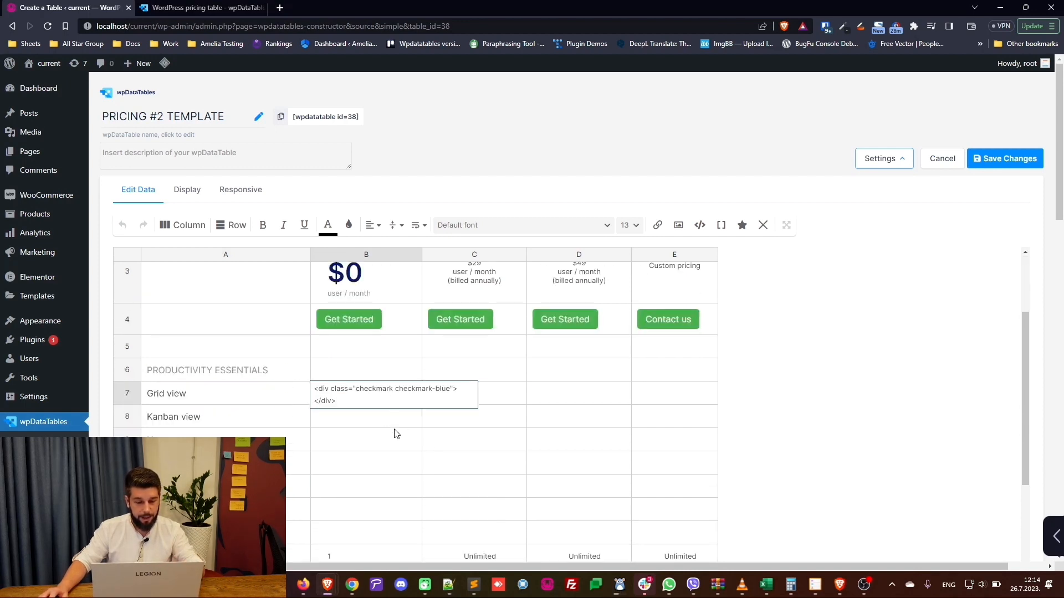
pyautogui.moveTo(360, 388); pyautogui.dragTo(405, 390)
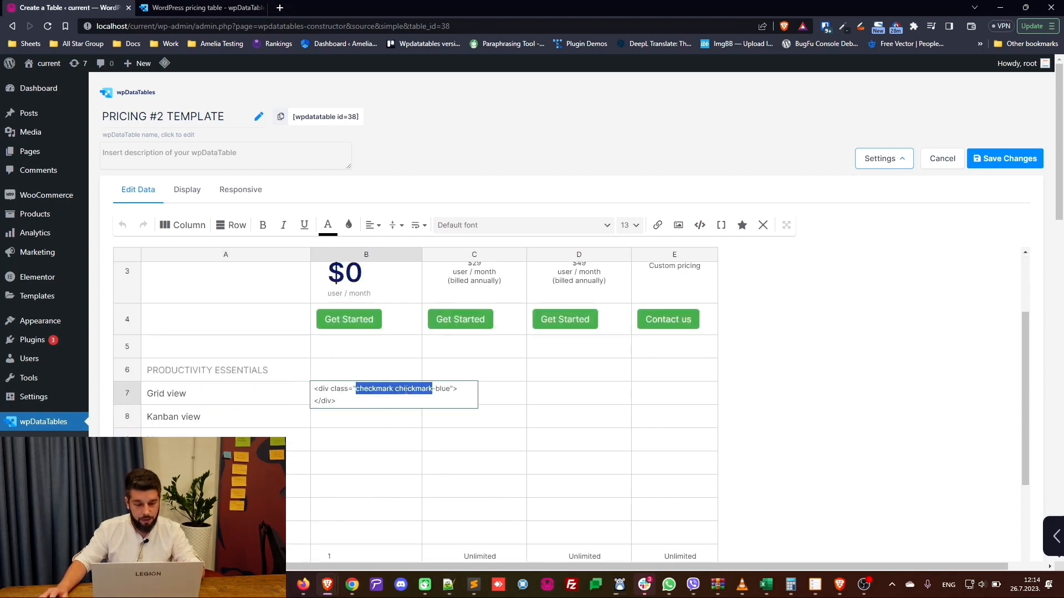
pyautogui.click(438, 390)
pyautogui.click(375, 421)
pyautogui.click(360, 398)
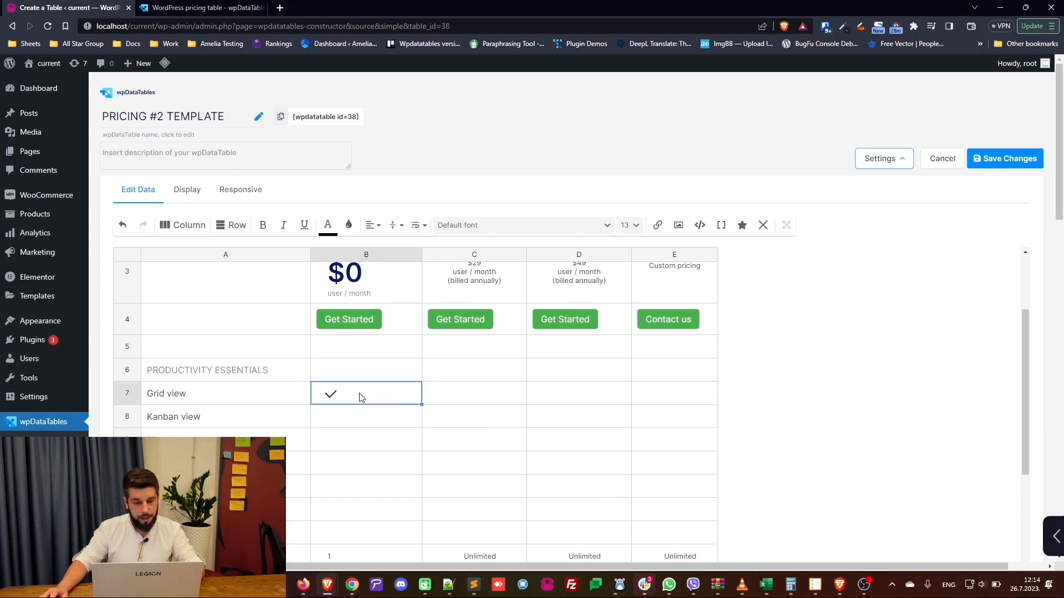
# Open the wpDataTables Settings page in a separate browser tab while keeping the table editor in view.
pyautogui.scroll(-5, 257, 371)
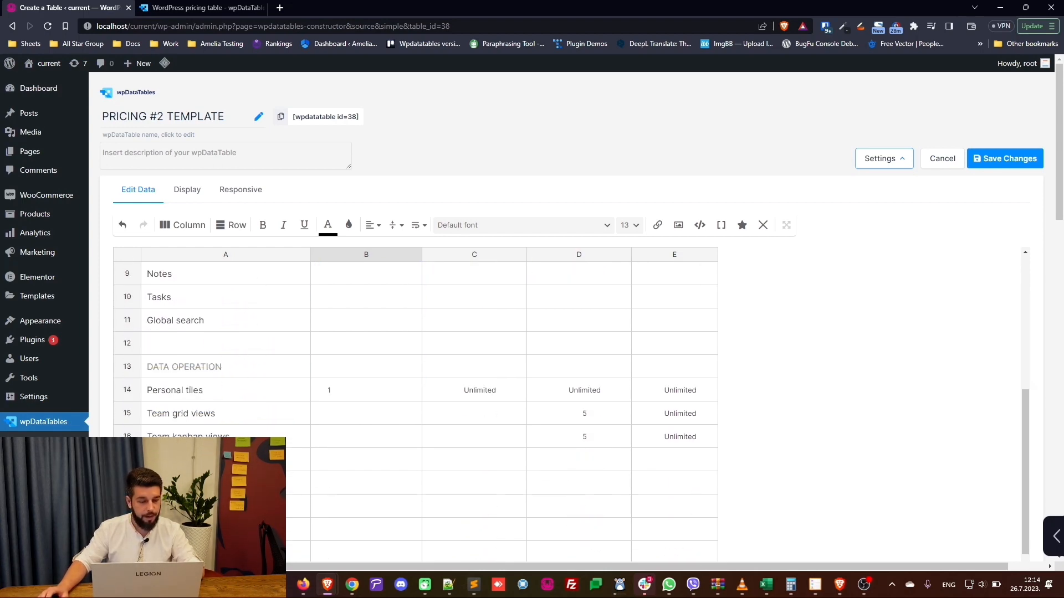
pyautogui.middleClick(20, 370)
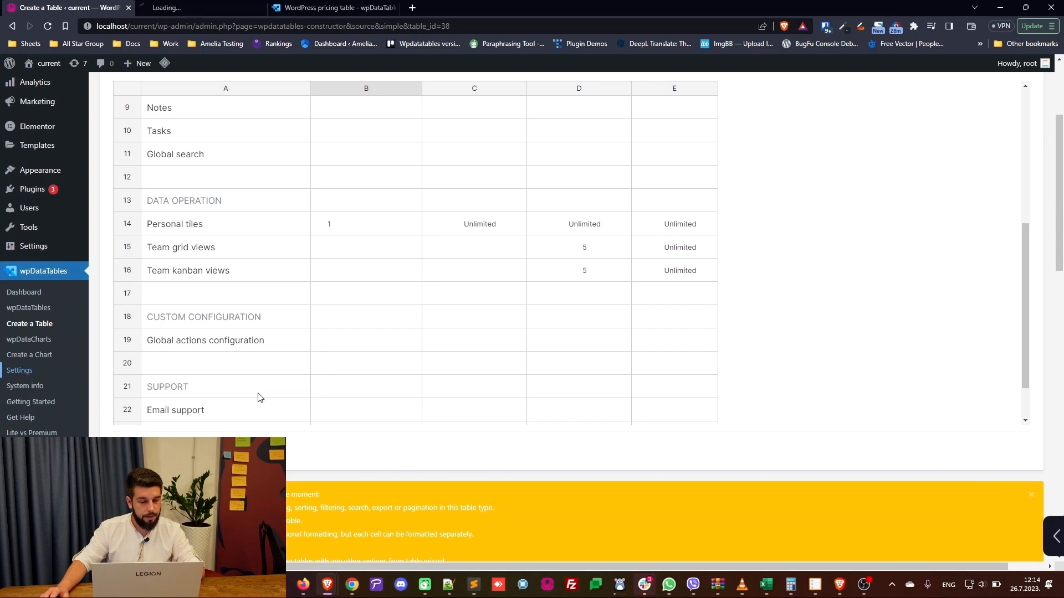
pyautogui.scroll(4, 277, 390)
pyautogui.scroll(1, 294, 387)
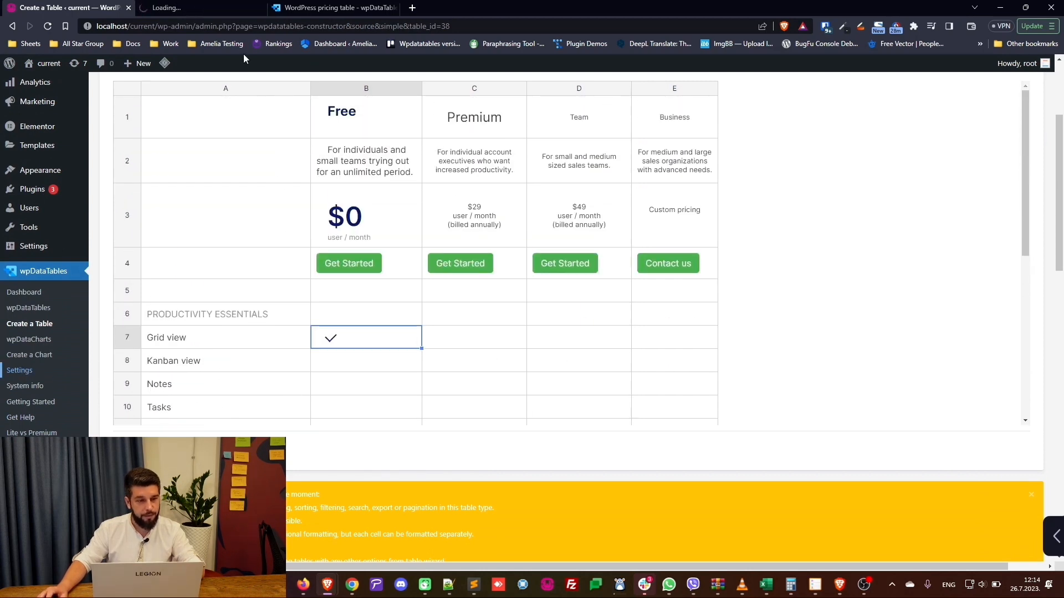
pyautogui.scroll(-1, 349, 311)
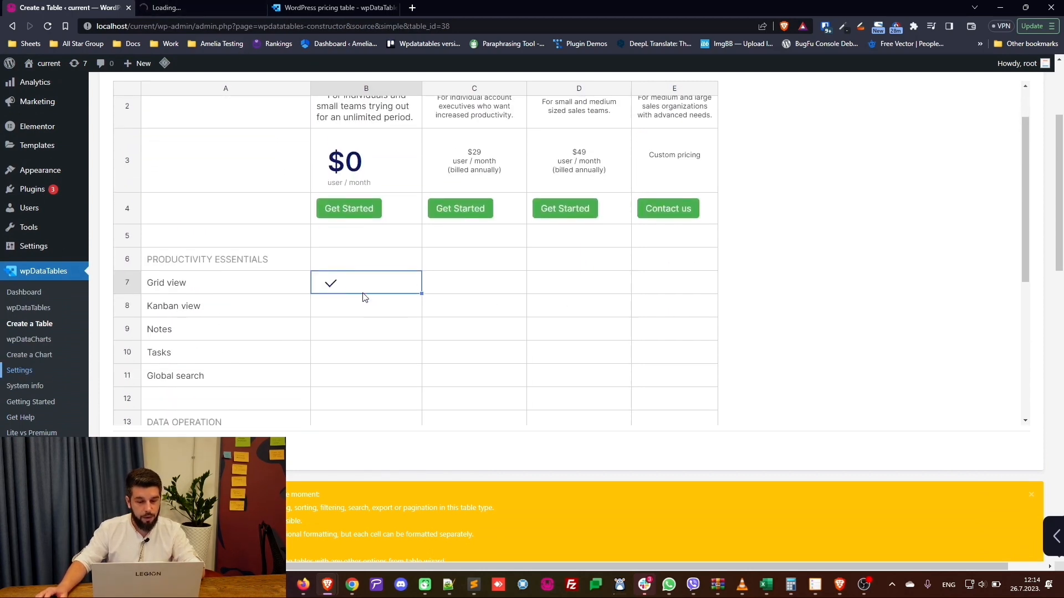
# Copy the B7 checkmark into the Free plan's Kanban view, Notes, Tasks and Global search cells, B8 to B11.
pyautogui.click(354, 307)
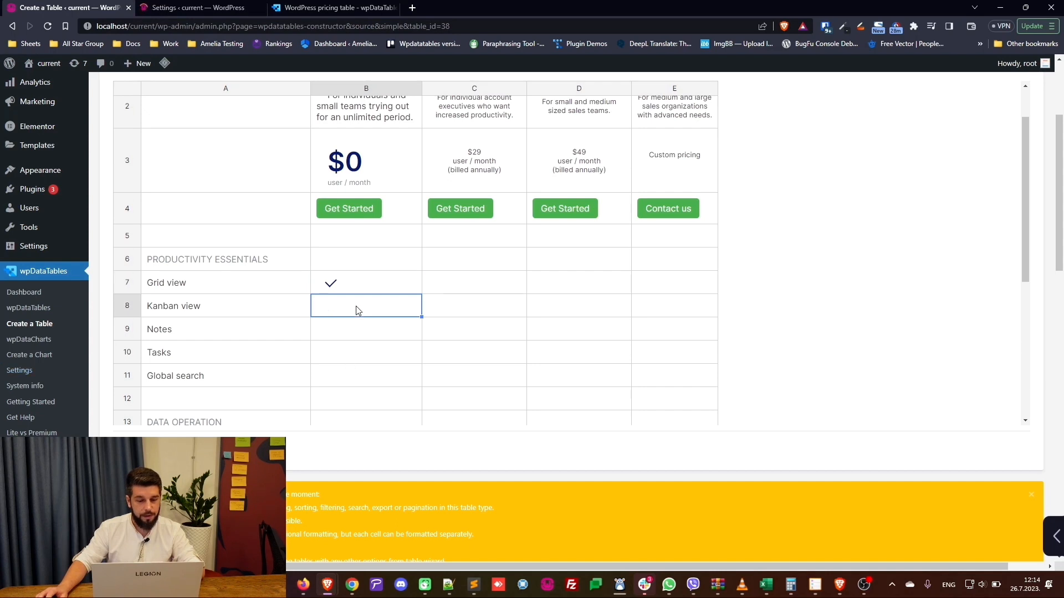
pyautogui.hotkey('ctrl', 'v')
pyautogui.click(364, 332)
pyautogui.hotkey('ctrl', 'v')
pyautogui.click(357, 354)
pyautogui.hotkey('ctrl', 'v')
pyautogui.click(358, 378)
pyautogui.hotkey('ctrl', 'v')
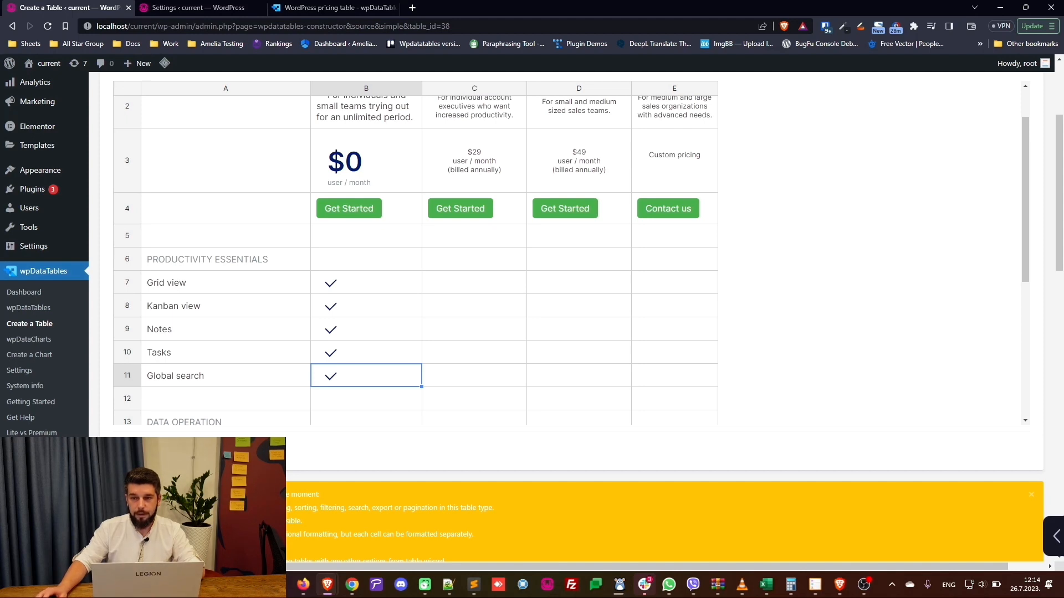
# Examine the custom wpDataTables CSS for the .checkmark, .checkmark-blue, .checkmark-white and .wdt-white-background classes, and return to the table editor.
pyautogui.click(198, 8)
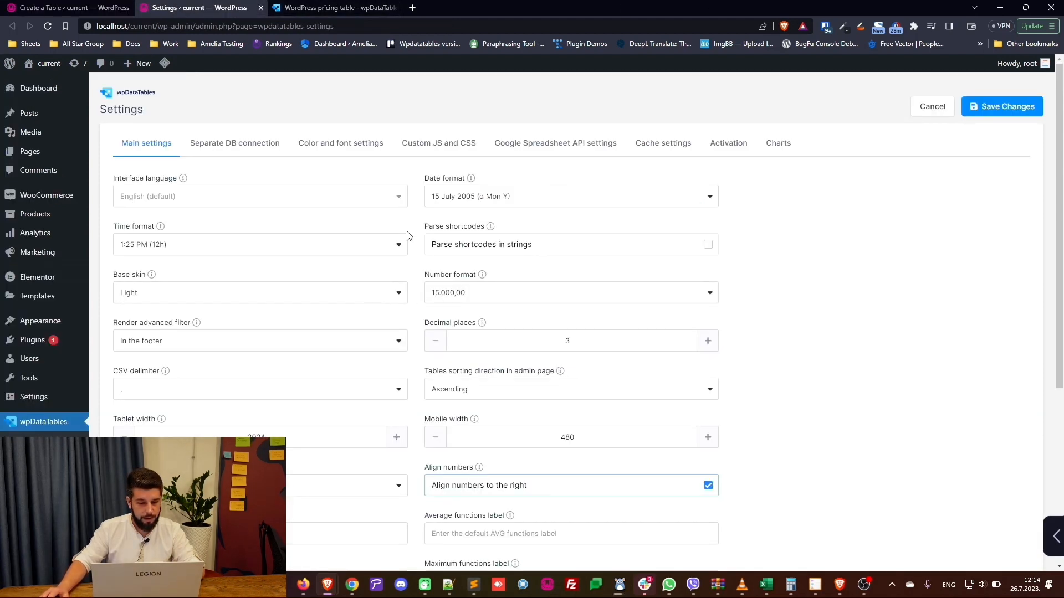
pyautogui.click(431, 145)
pyautogui.scroll(-2, 224, 292)
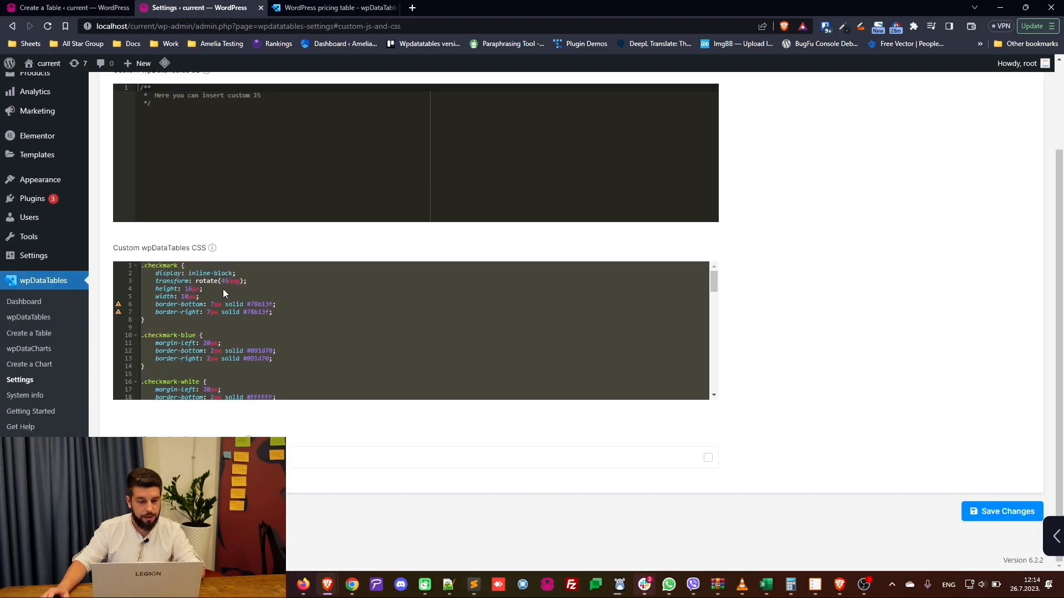
pyautogui.doubleClick(162, 265)
pyautogui.doubleClick(182, 336)
pyautogui.moveTo(182, 336); pyautogui.dragTo(198, 358)
pyautogui.scroll(-1, 216, 340)
pyautogui.doubleClick(169, 349)
pyautogui.scroll(-1, 199, 349)
pyautogui.doubleClick(166, 354)
pyautogui.scroll(-4, 198, 357)
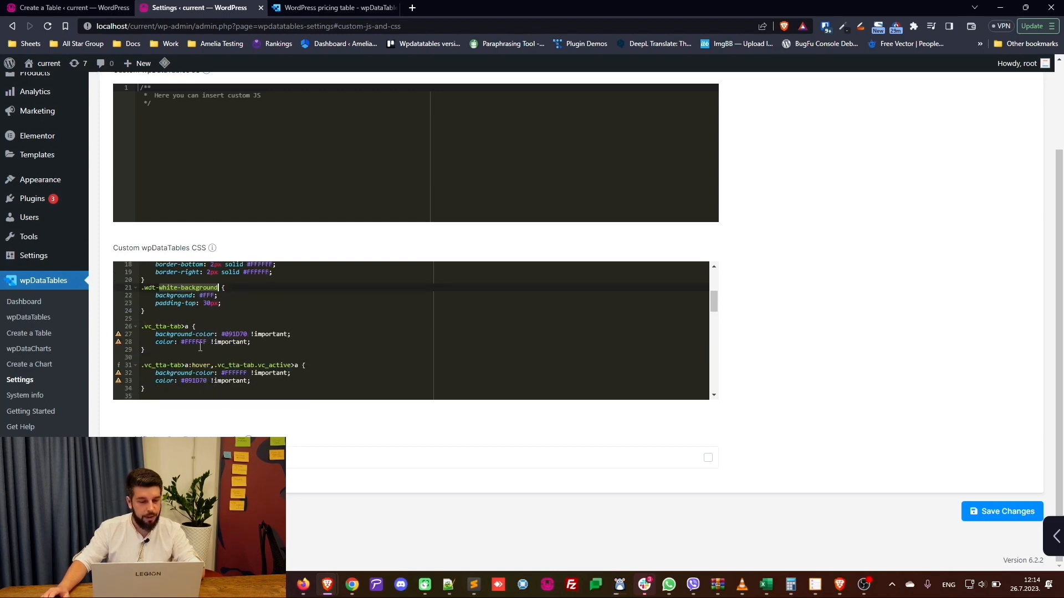
pyautogui.scroll(7, 197, 357)
pyautogui.click(97, 9)
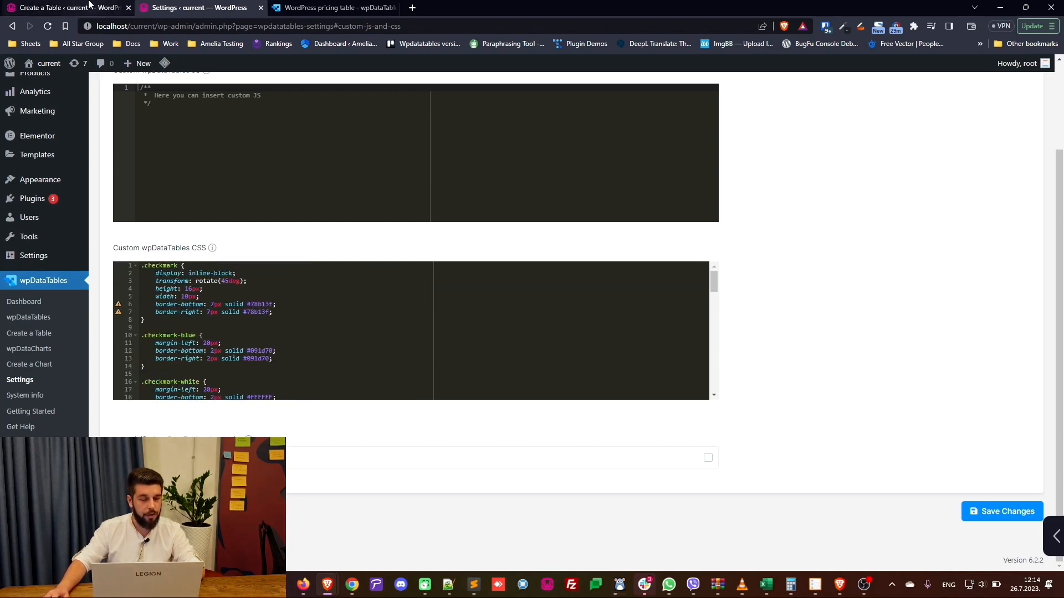
# Set the font size of B14, the Free plan's Personal tiles value, to 16.
pyautogui.scroll(-2, 363, 387)
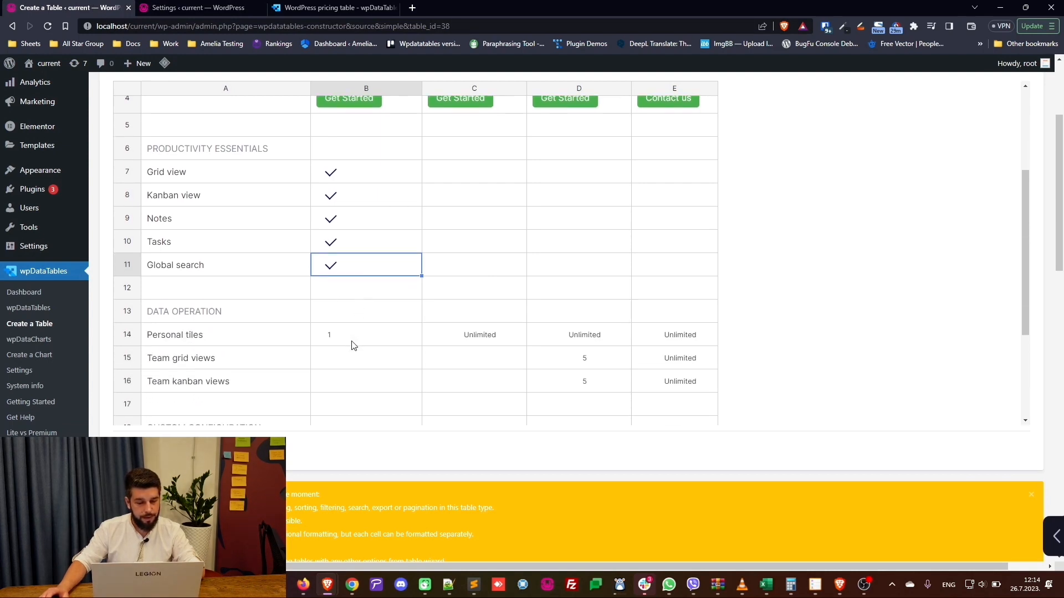
pyautogui.click(357, 339)
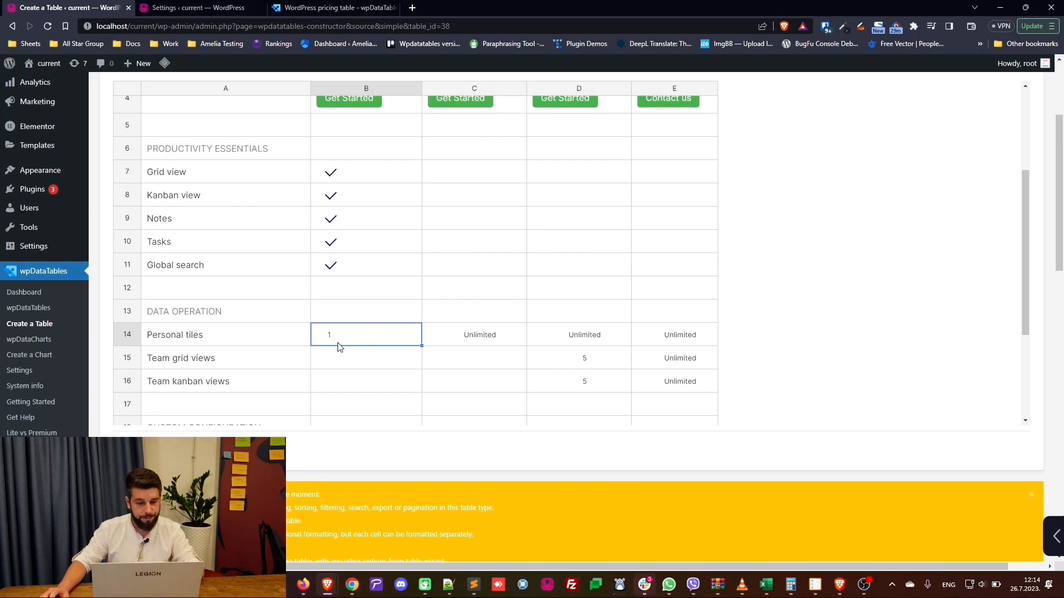
pyautogui.scroll(3, 818, 296)
pyautogui.scroll(2, 820, 295)
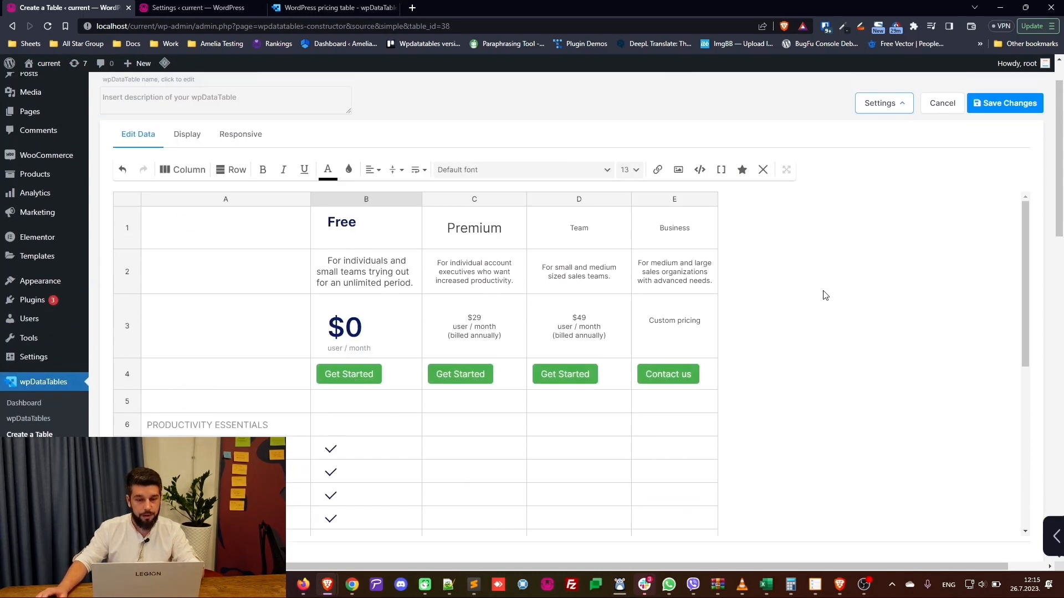
pyautogui.scroll(-2, 831, 315)
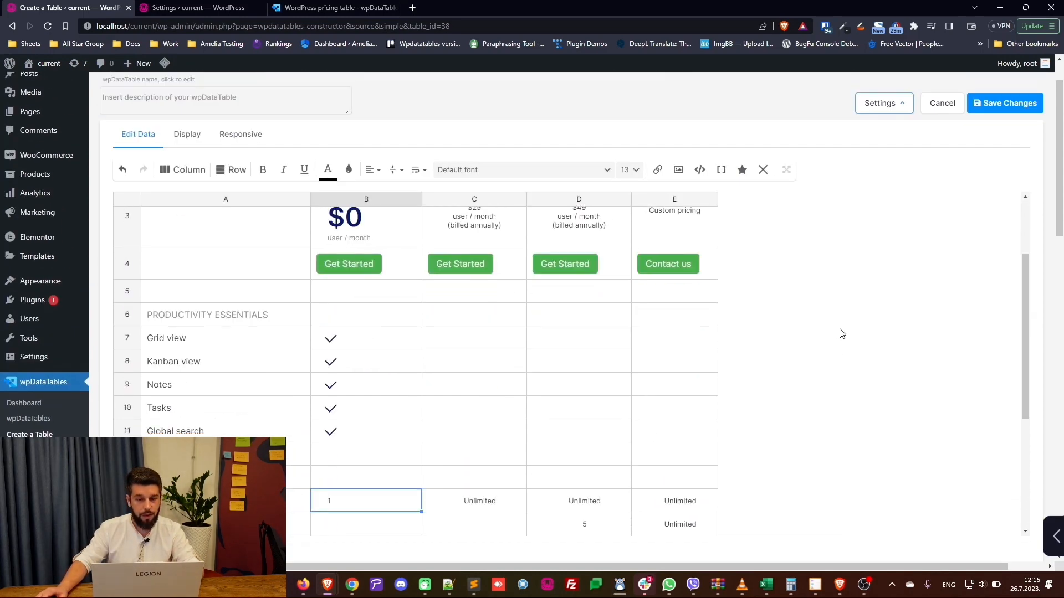
pyautogui.click(635, 170)
pyautogui.click(629, 287)
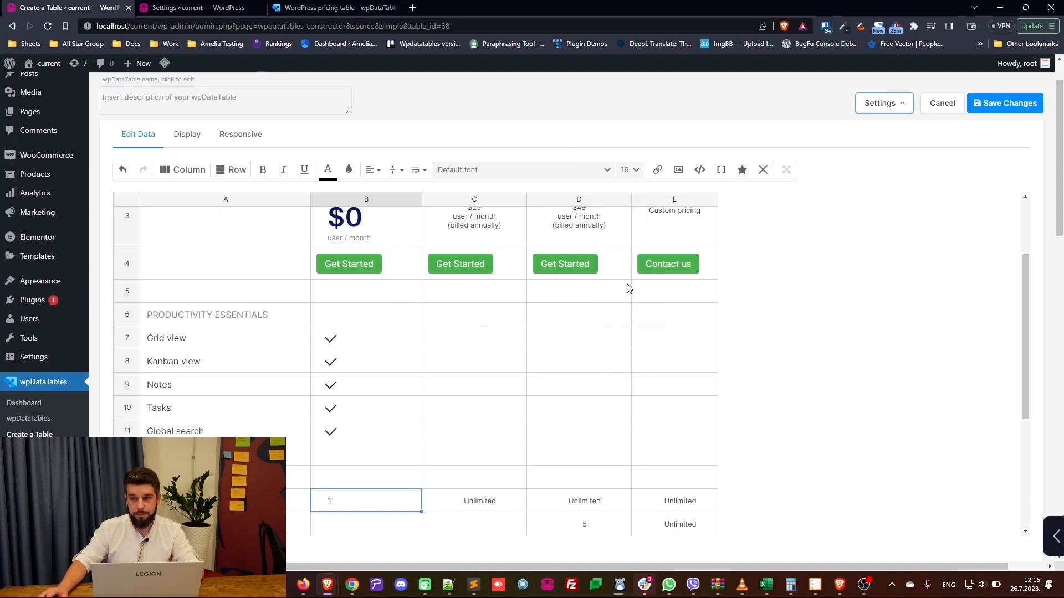
pyautogui.click(376, 465)
pyautogui.scroll(-3, 378, 460)
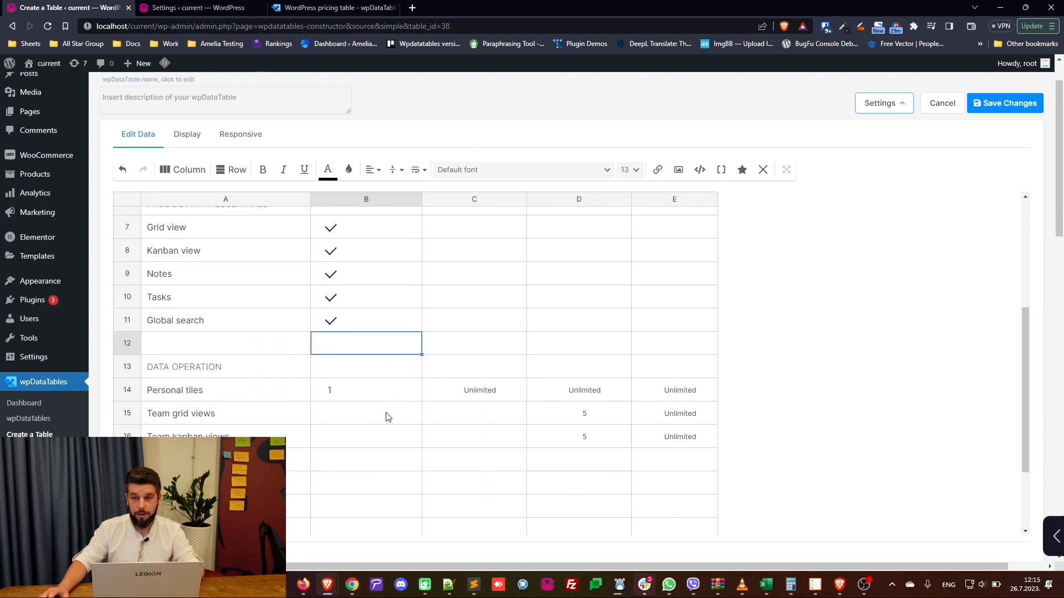
pyautogui.click(382, 419)
pyautogui.click(377, 442)
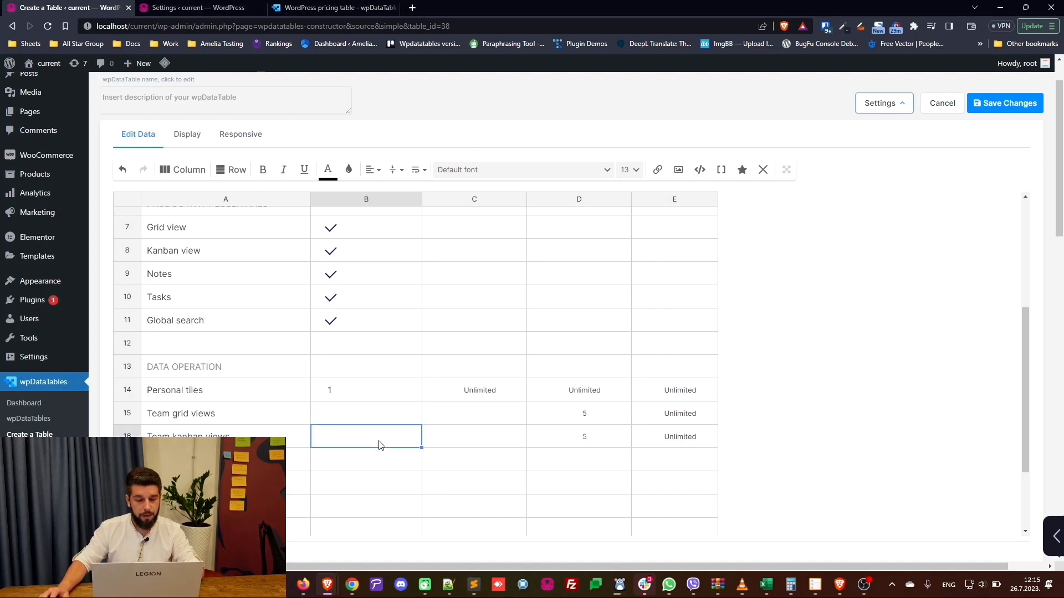
pyautogui.click(377, 468)
pyautogui.click(378, 491)
pyautogui.click(374, 507)
pyautogui.click(372, 522)
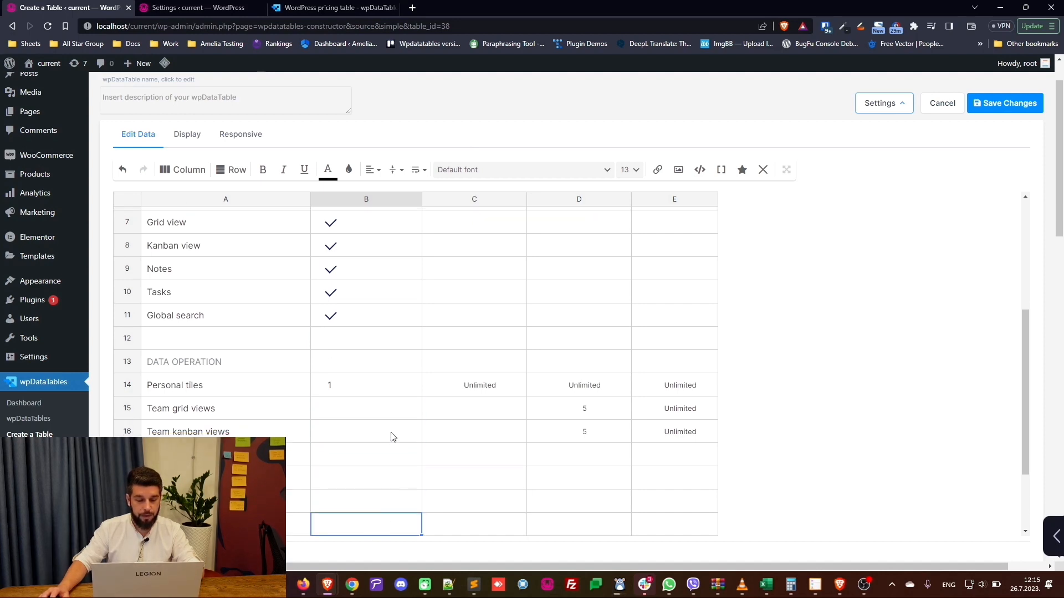
# Enter <div class="checkmark checkmark-blue"> </div> in B22, the Free plan's Email support cell.
pyautogui.scroll(-3, 391, 436)
pyautogui.click(381, 443)
pyautogui.click(381, 464)
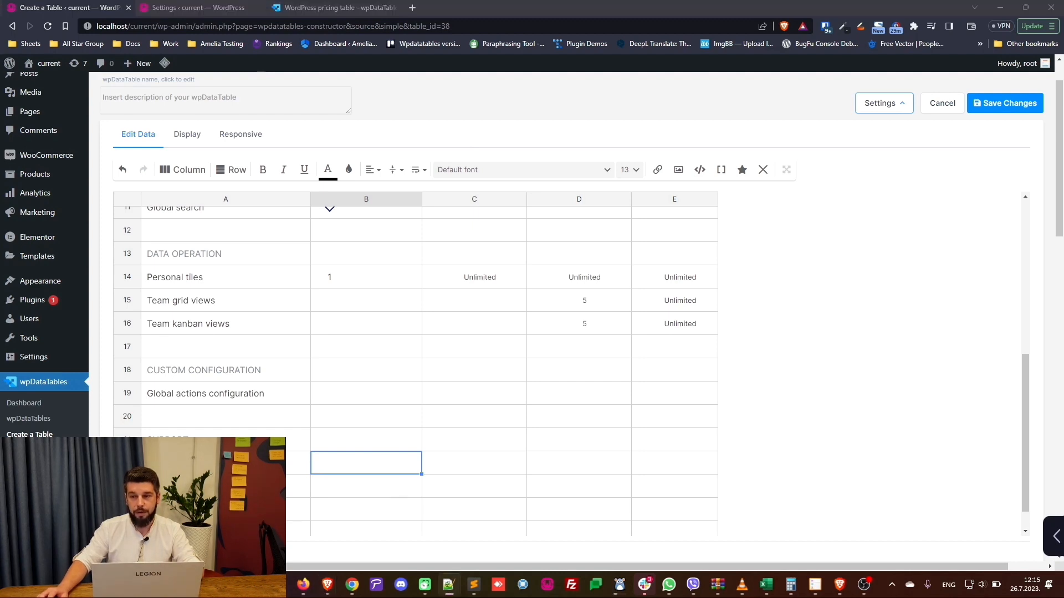
pyautogui.doubleClick(333, 471)
pyautogui.write('<div class="checkmark checkmark-blue"> </div>')
pyautogui.press('BackSpace')
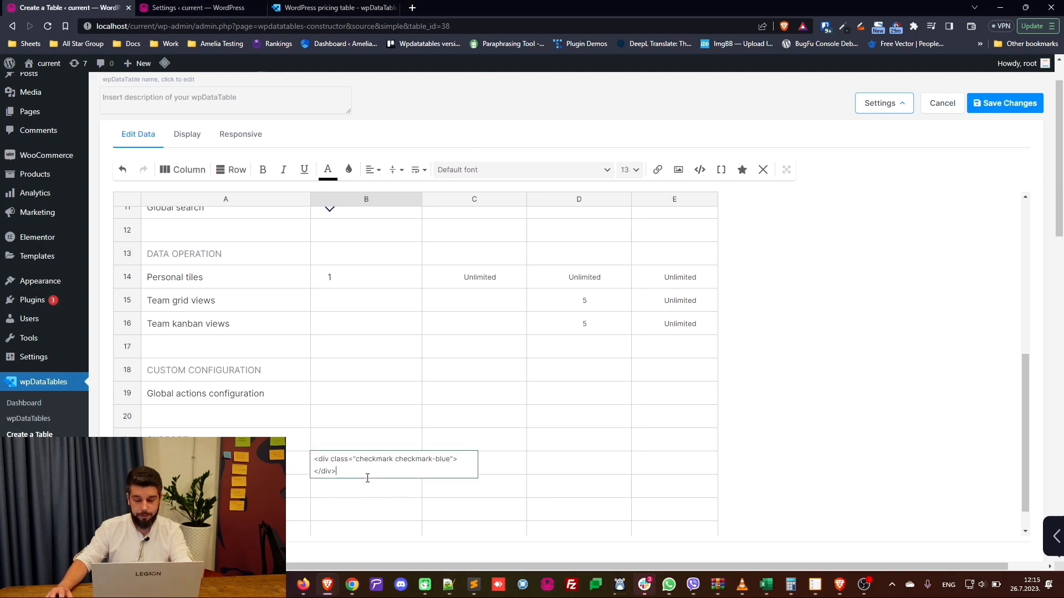
pyautogui.click(444, 468)
pyautogui.click(394, 486)
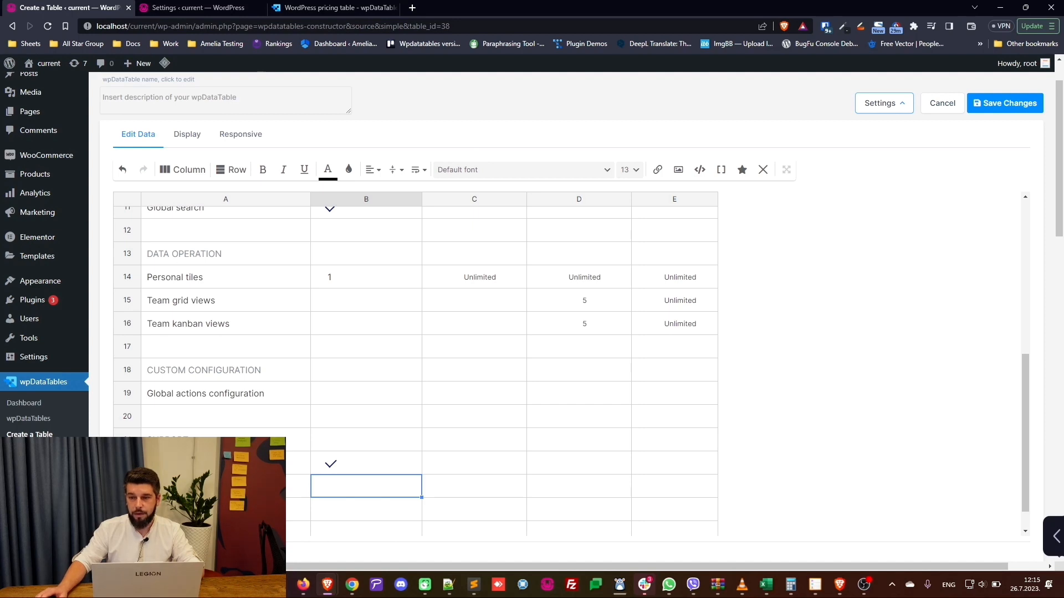
# Copy the button links from B4 to E4 over the plain Get Started and Contact us texts in B26 to E26.
pyautogui.scroll(-3, 520, 446)
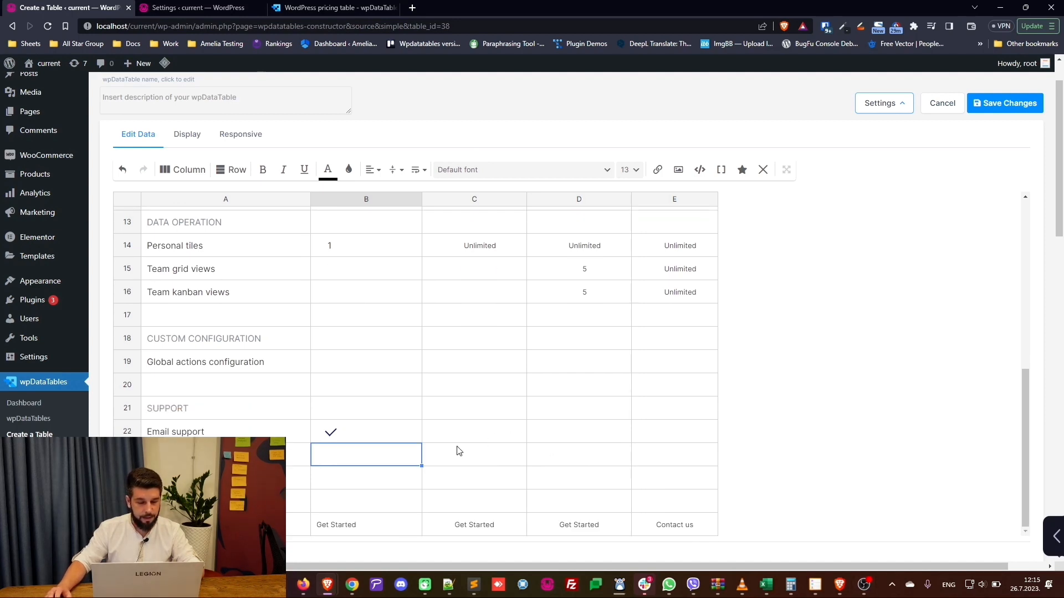
pyautogui.click(361, 469)
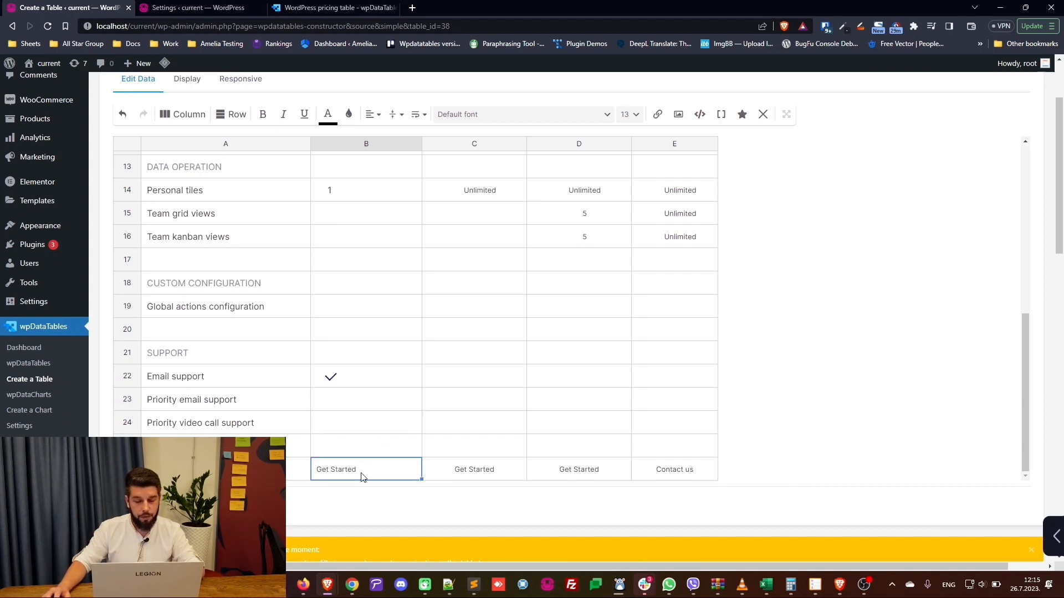
pyautogui.scroll(5, 361, 468)
pyautogui.click(394, 242)
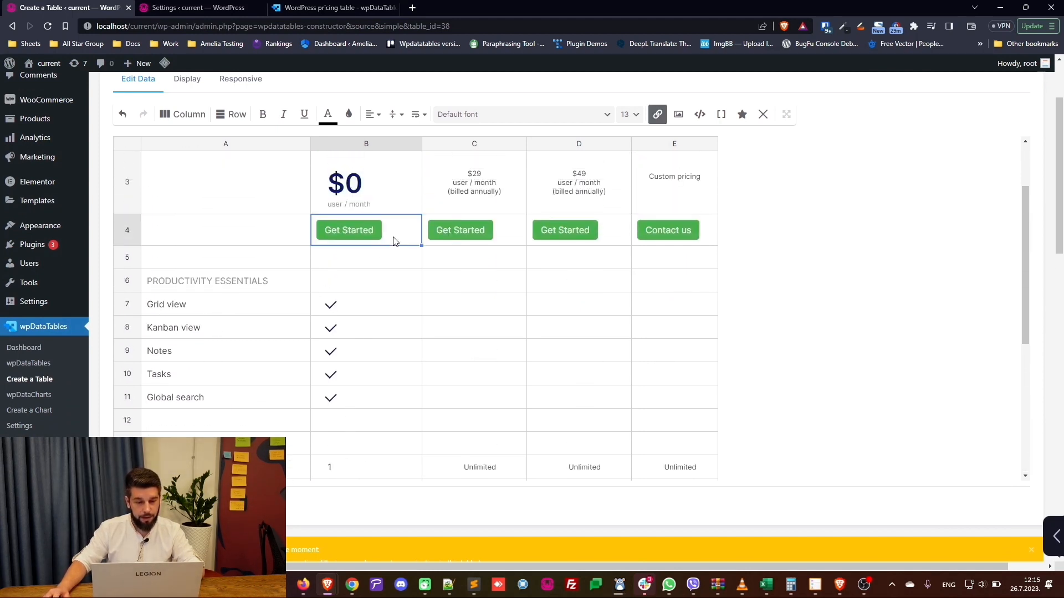
pyautogui.keyDown('shift'); pyautogui.click(714, 242); pyautogui.keyUp('shift')
pyautogui.scroll(-8, 367, 461)
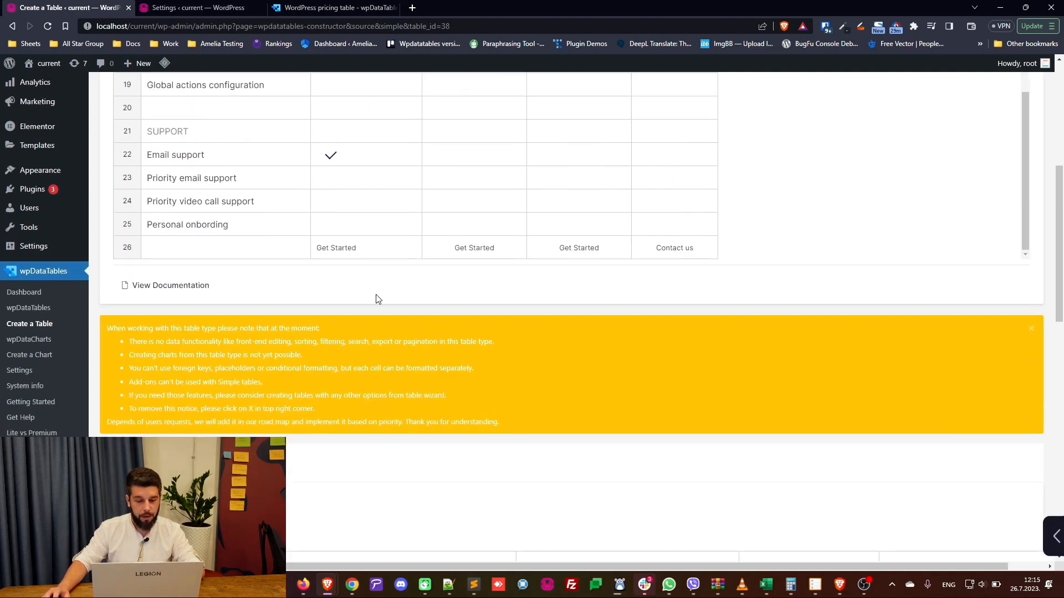
pyautogui.click(380, 255)
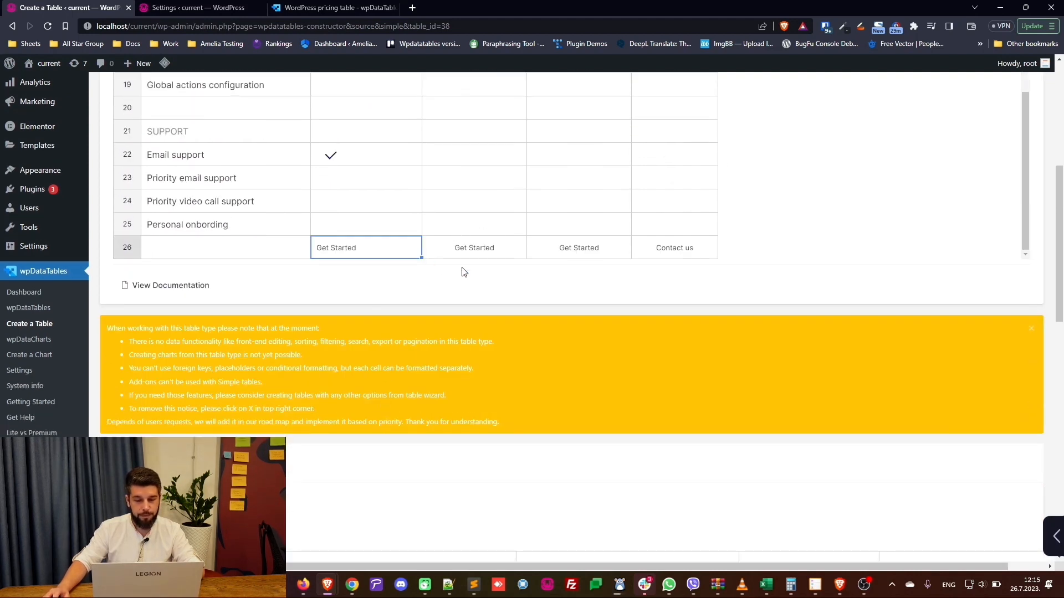
pyautogui.keyDown('shift'); pyautogui.click(685, 254); pyautogui.keyUp('shift')
pyautogui.click(688, 214)
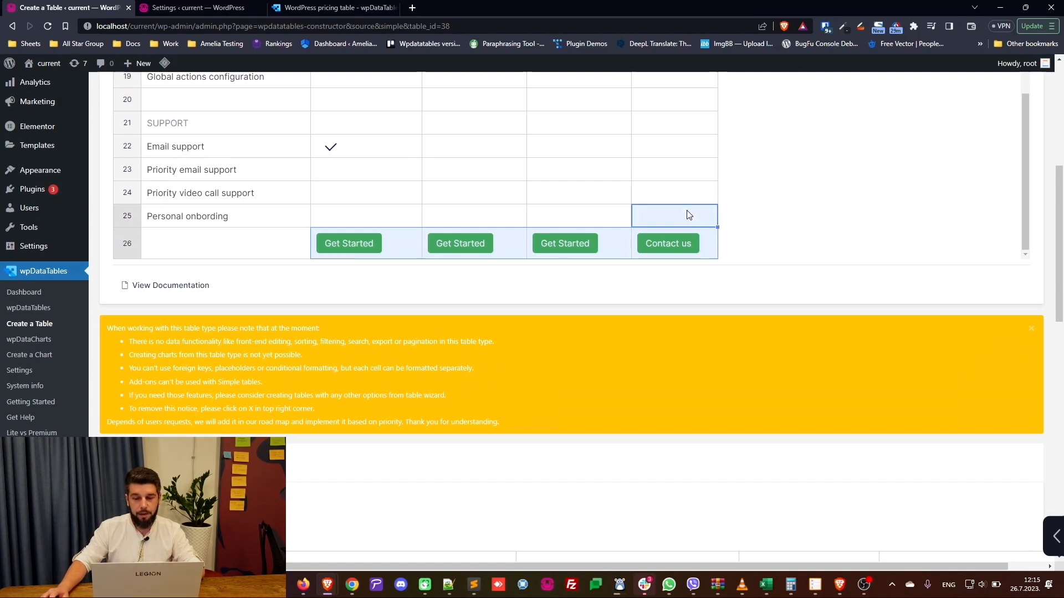
pyautogui.click(617, 216)
# Compare the Team column D with the highlighted Team column in the WordPress pricing table example, and return to the table editor.
pyautogui.scroll(8, 705, 261)
pyautogui.scroll(3, 792, 286)
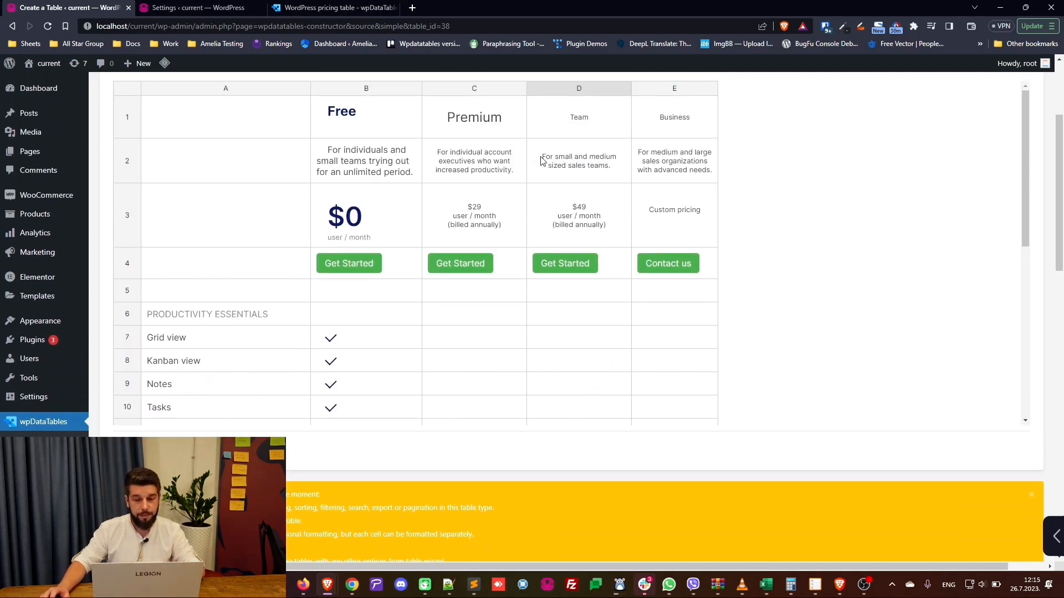
pyautogui.click(588, 90)
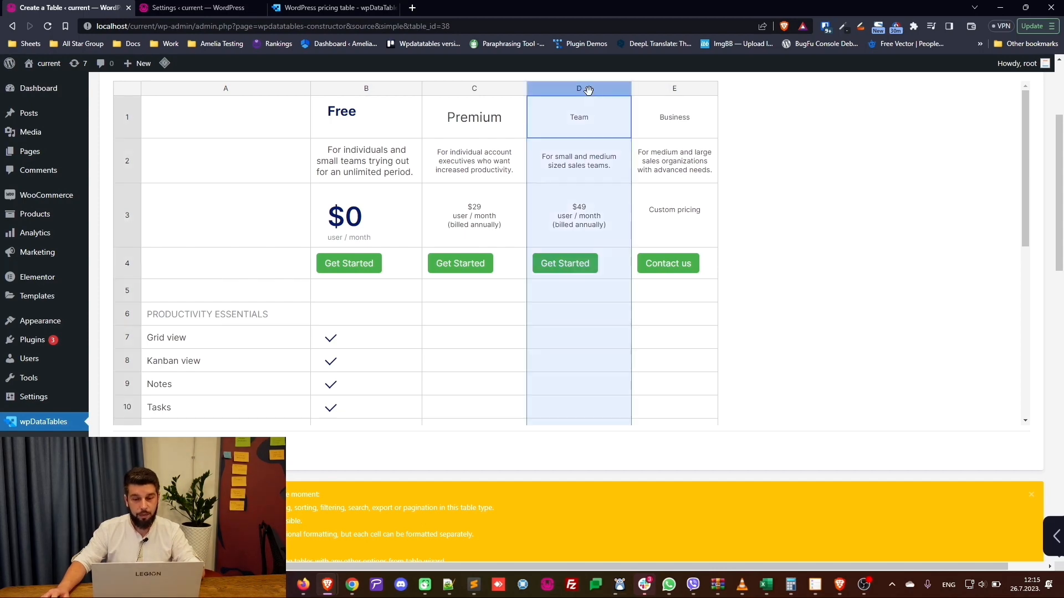
pyautogui.click(332, 8)
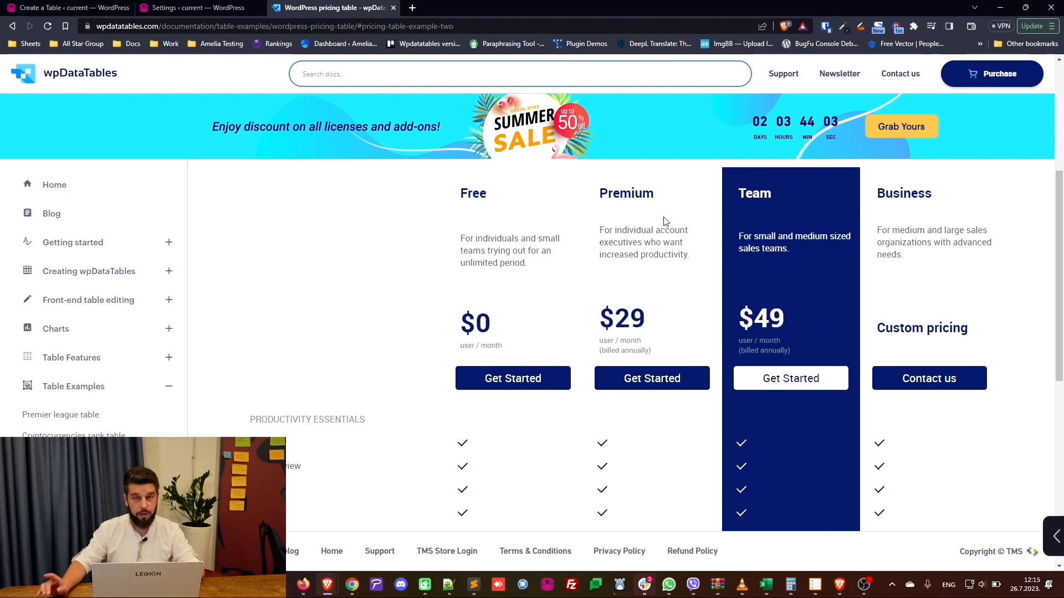
pyautogui.click(82, 5)
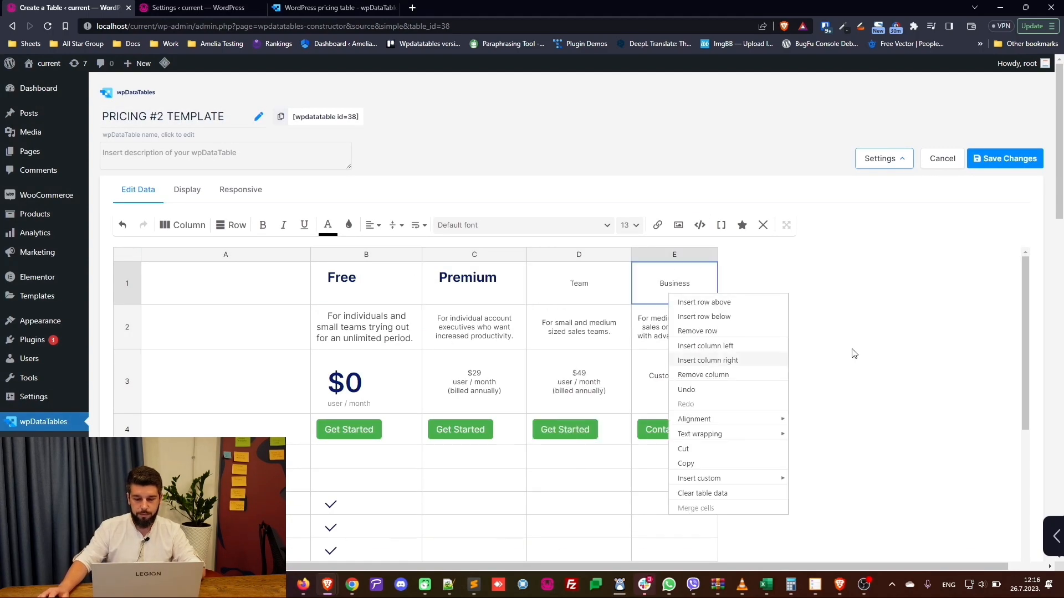
# Style the Premium and Business columns like the Free plan, with checkmarks in C7 to C11, and widen column E to fit Custom Pricing.
pyautogui.press('Escape')
pyautogui.doubleClick(498, 326)
pyautogui.press('Escape')
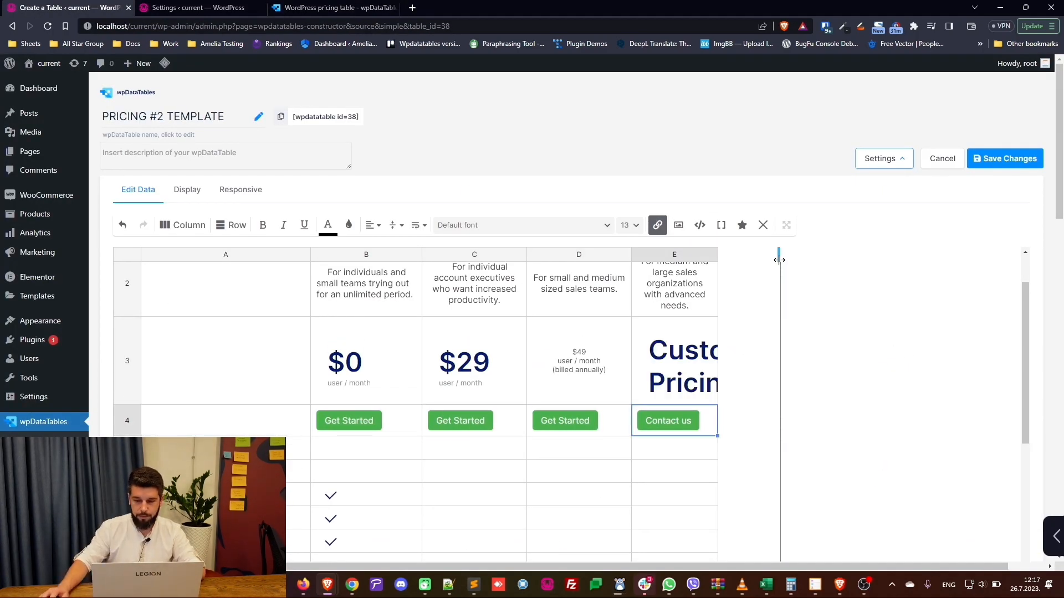
pyautogui.moveTo(779, 260); pyautogui.dragTo(780, 260)
pyautogui.click(471, 326)
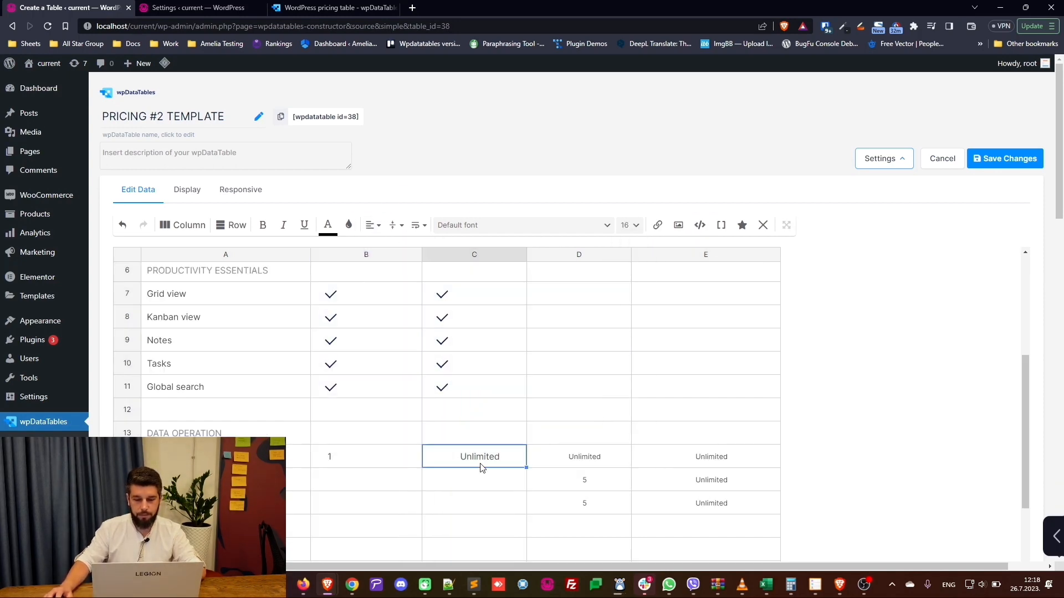
pyautogui.doubleClick(482, 464)
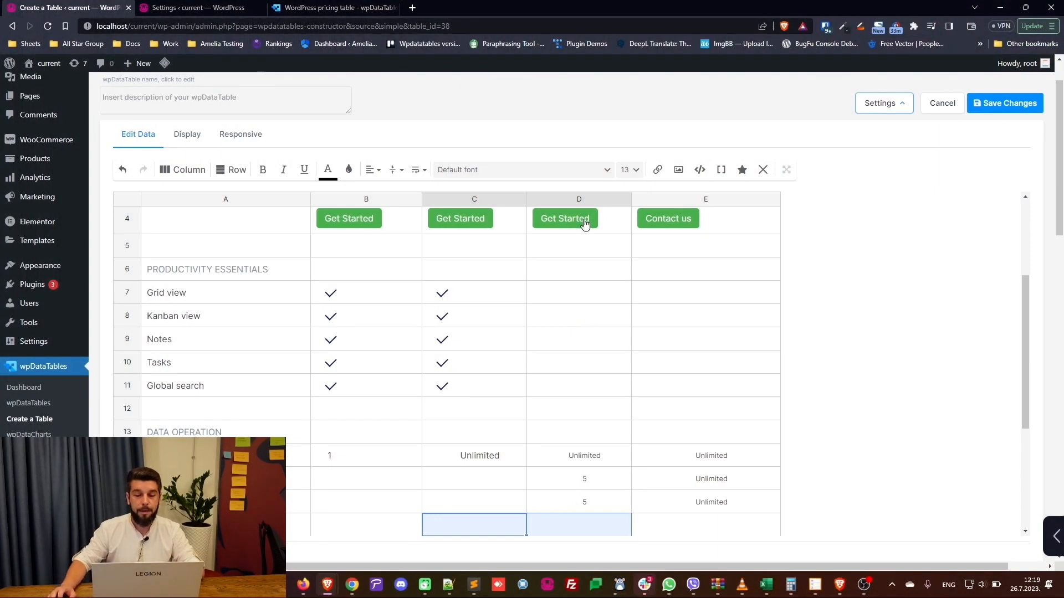
# Fill the whole Team column D with the background color rgba(9, 29, 112, 1).
pyautogui.click(589, 312)
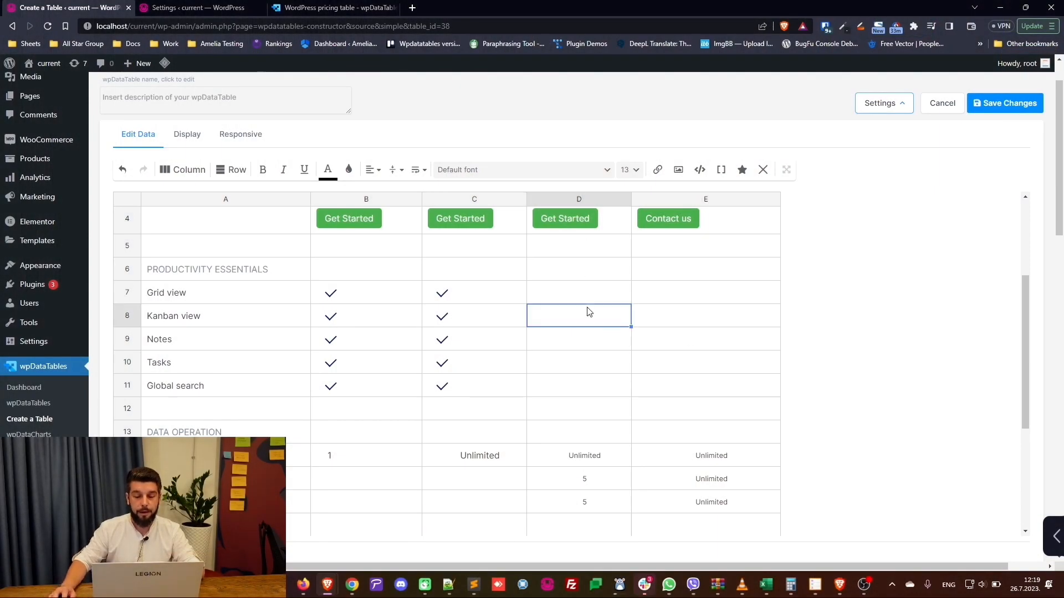
pyautogui.scroll(5, 599, 280)
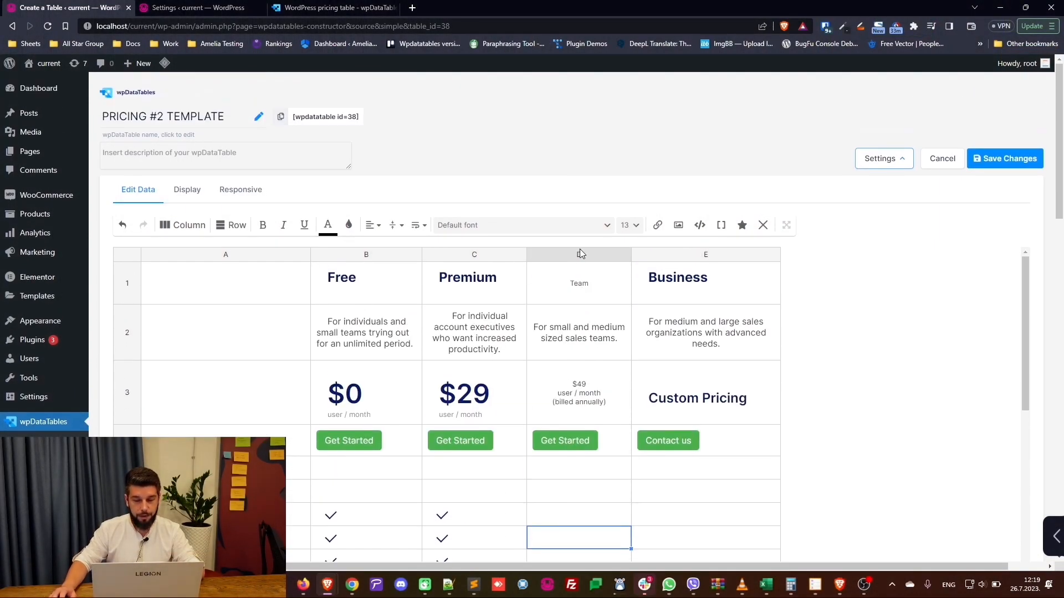
pyautogui.click(579, 254)
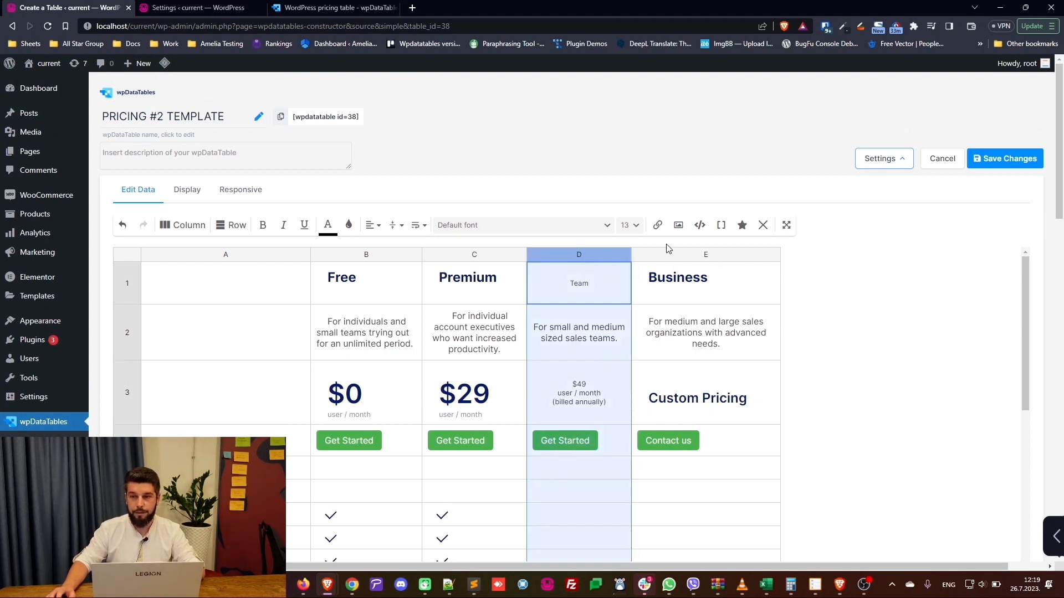
pyautogui.click(349, 226)
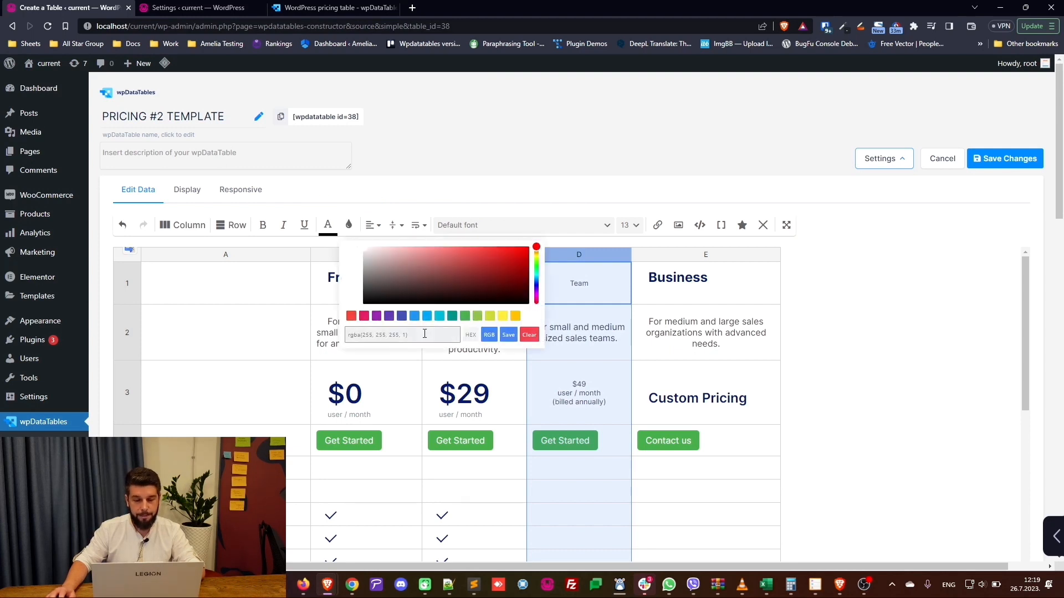
pyautogui.moveTo(364, 335); pyautogui.dragTo(403, 335)
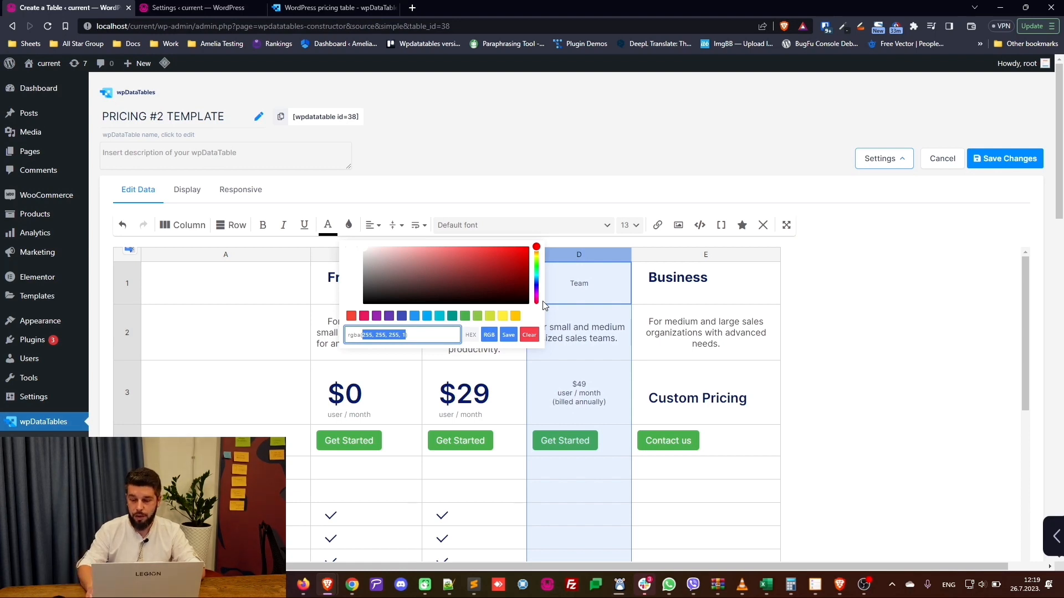
pyautogui.write('9, 29')
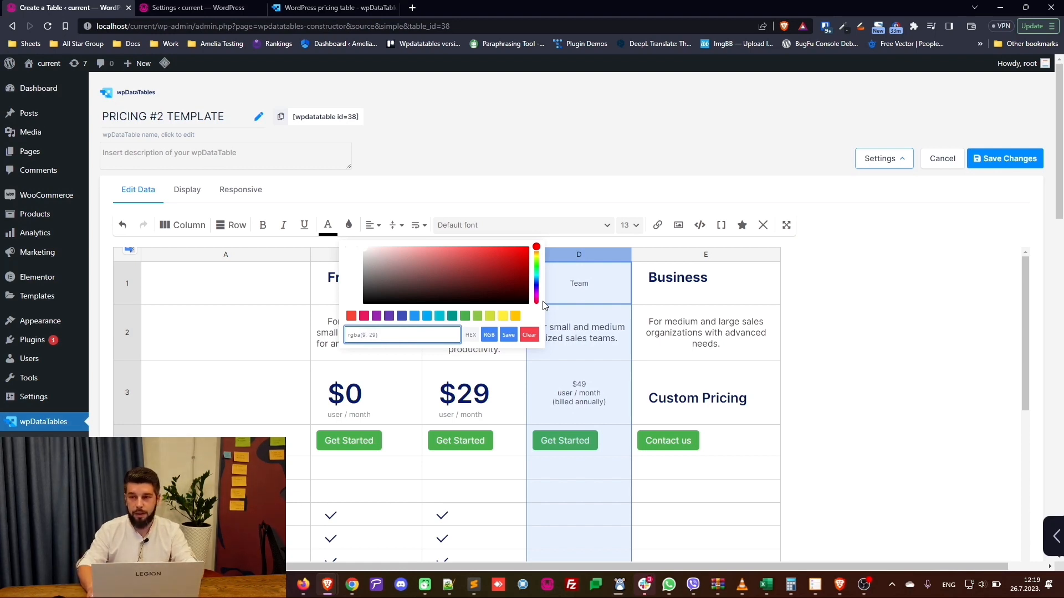
pyautogui.write(', 112, ')
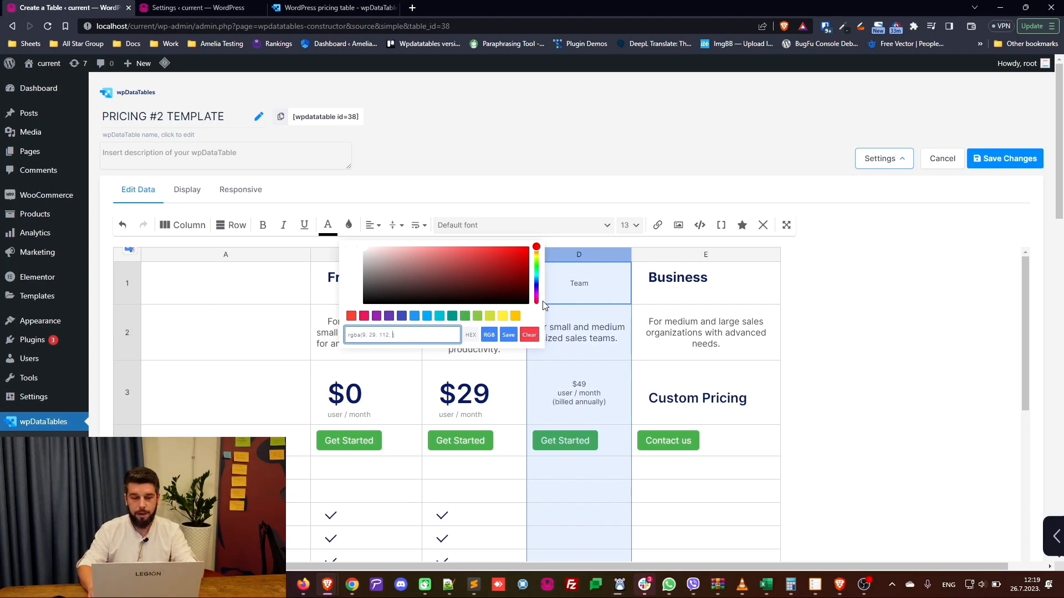
pyautogui.write('1')
pyautogui.click(511, 337)
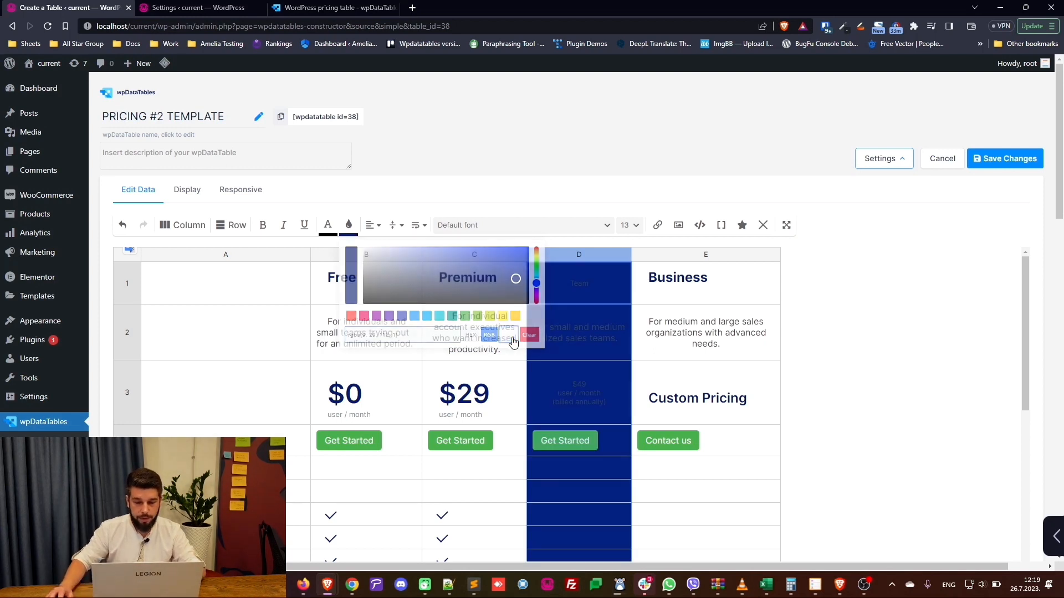
pyautogui.click(585, 290)
# Check the filled Team column against the pricing table example, examining its text, checkmarks and buttons down to the last row.
pyautogui.scroll(-1, 594, 368)
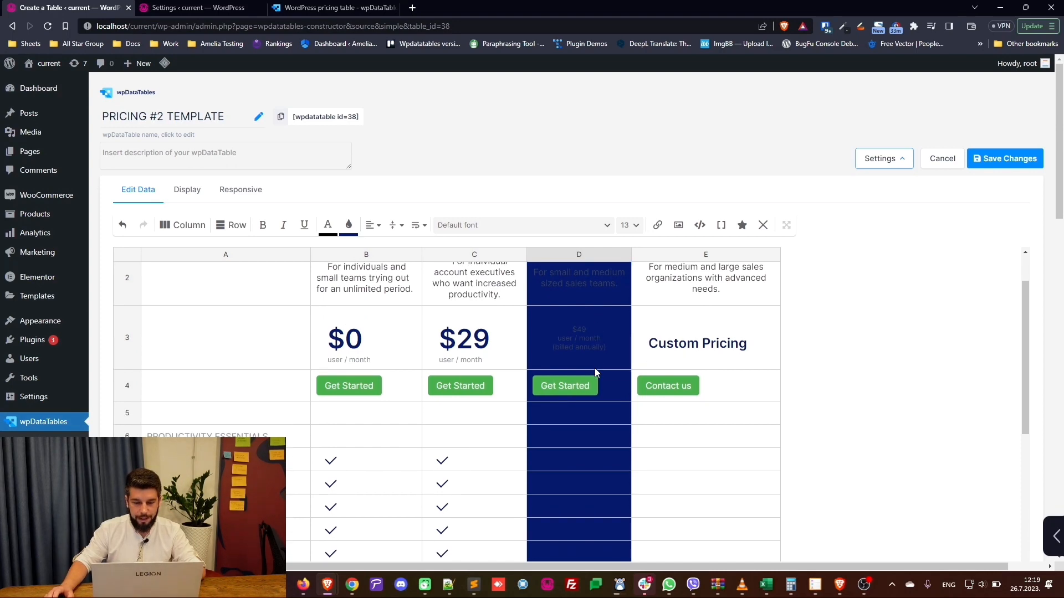
pyautogui.scroll(1, 600, 345)
pyautogui.click(338, 7)
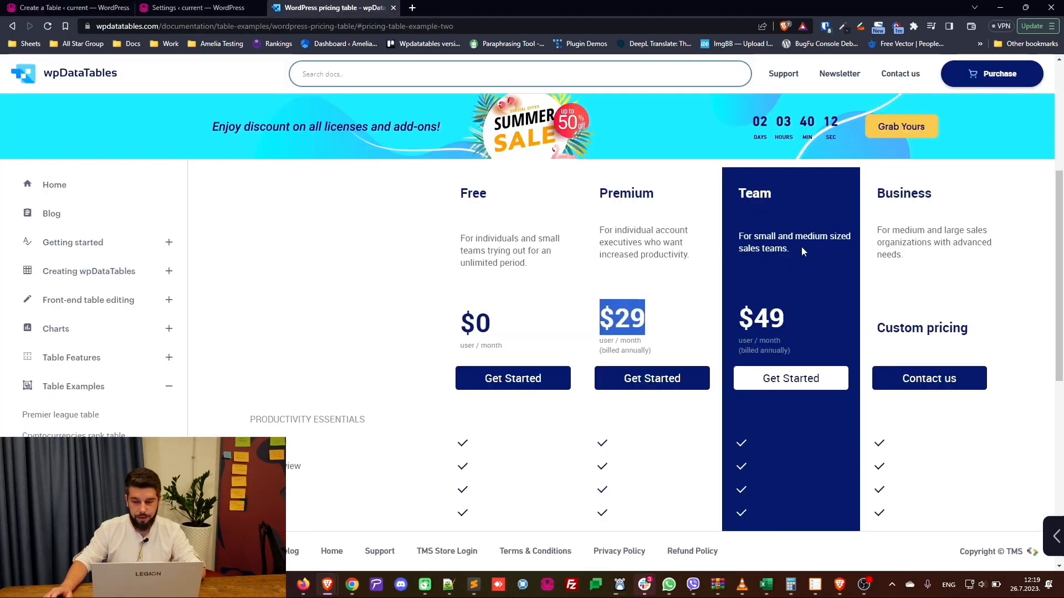
pyautogui.scroll(-8, 790, 351)
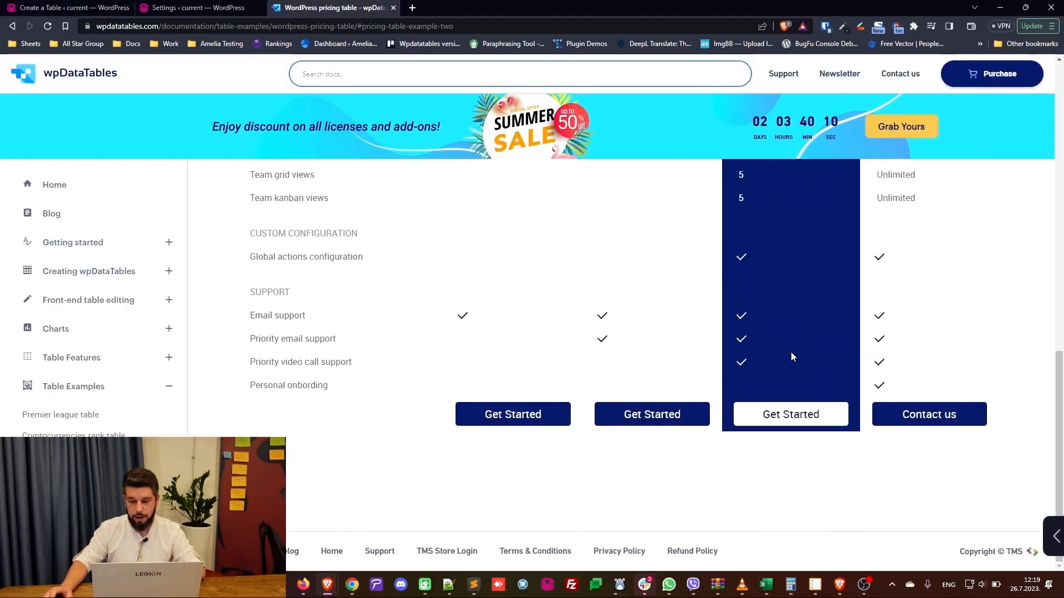
# Compare the Team heading, description and $49 price in the pricing table example with column D, and return to the table editor.
pyautogui.scroll(10, 790, 351)
pyautogui.click(69, 8)
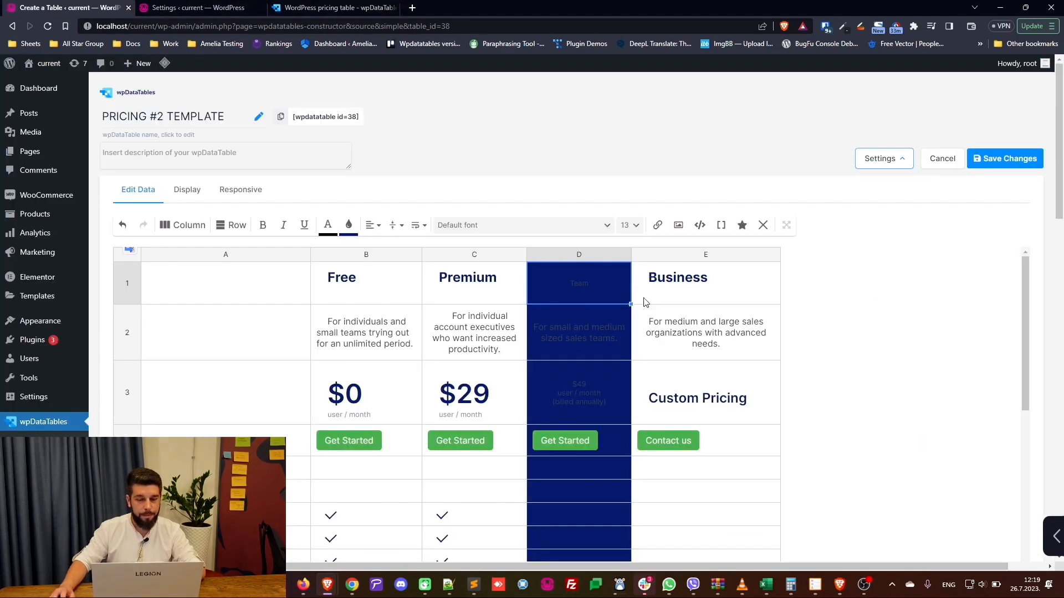
pyautogui.hotkey('ctrl', 'shift', 'Tab')
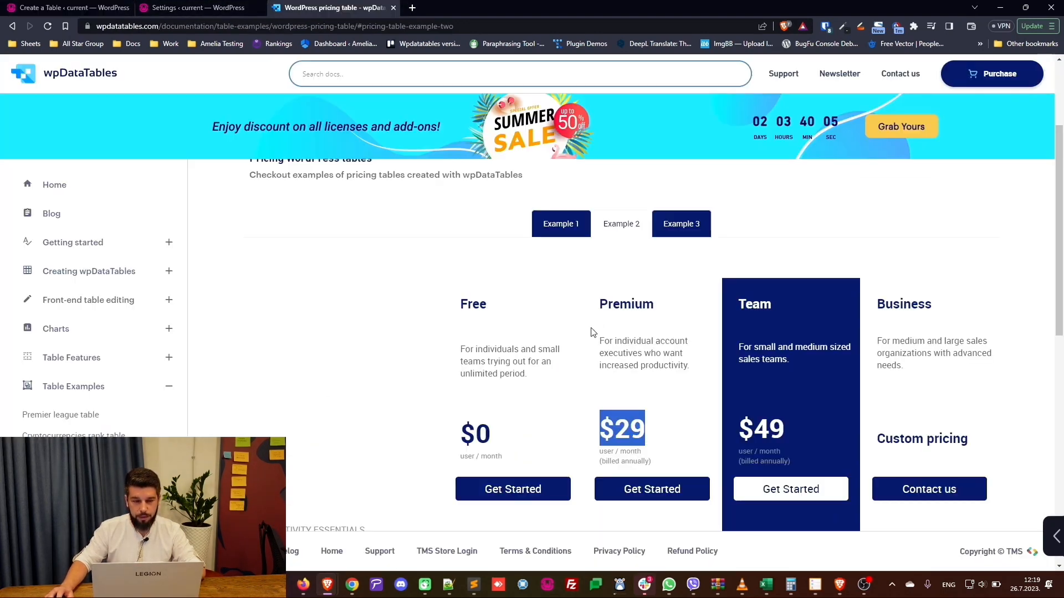
pyautogui.moveTo(738, 449); pyautogui.dragTo(791, 453)
pyautogui.hotkey('ctrl', 'Tab')
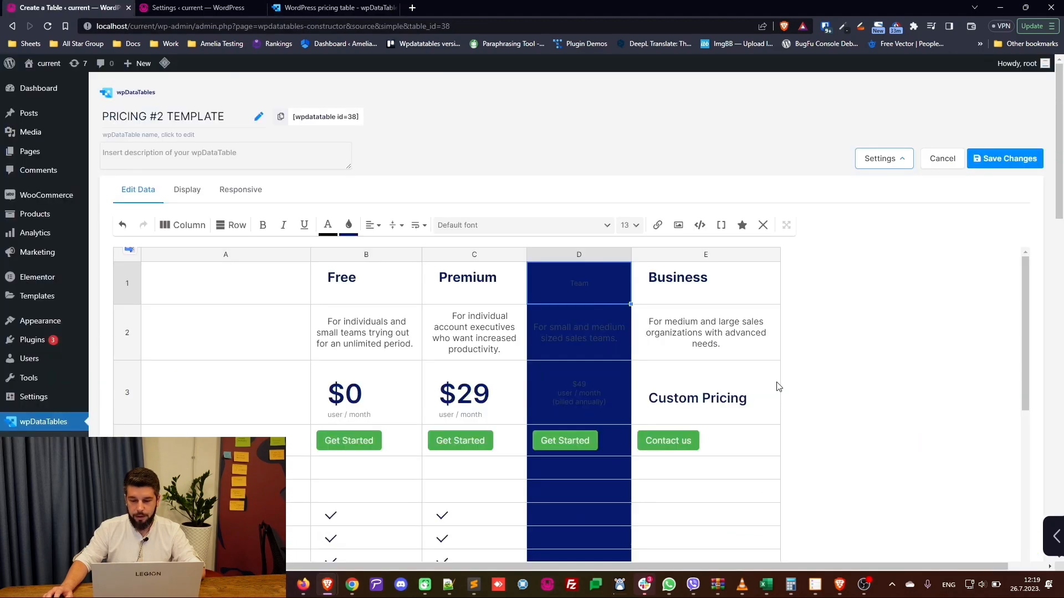
# Set the text color of the Team heading and description in D1 and D2 to rgba(255, 255, 255, 1).
pyautogui.click(583, 323)
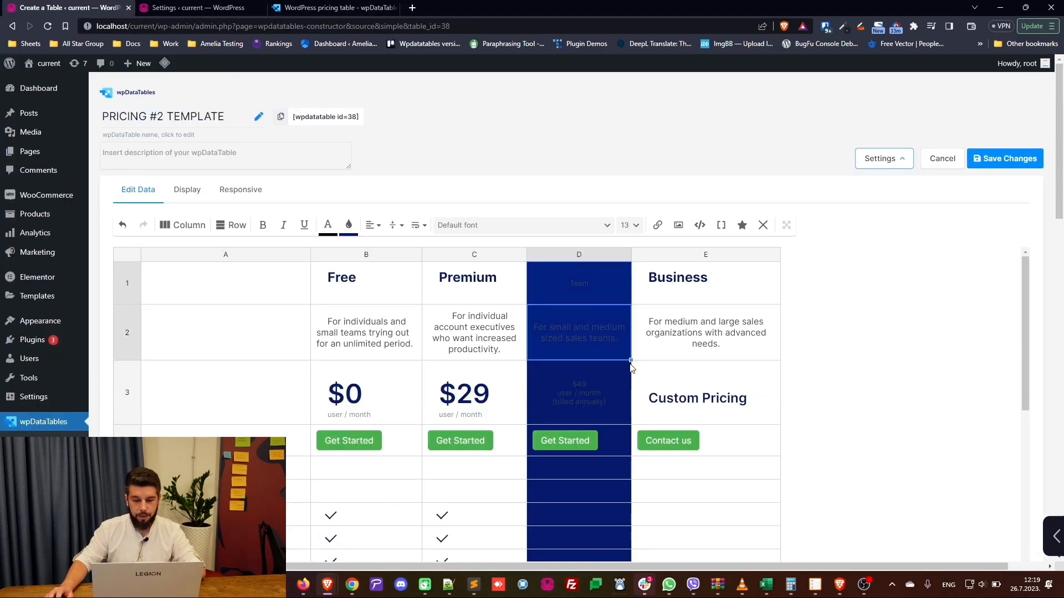
pyautogui.click(348, 226)
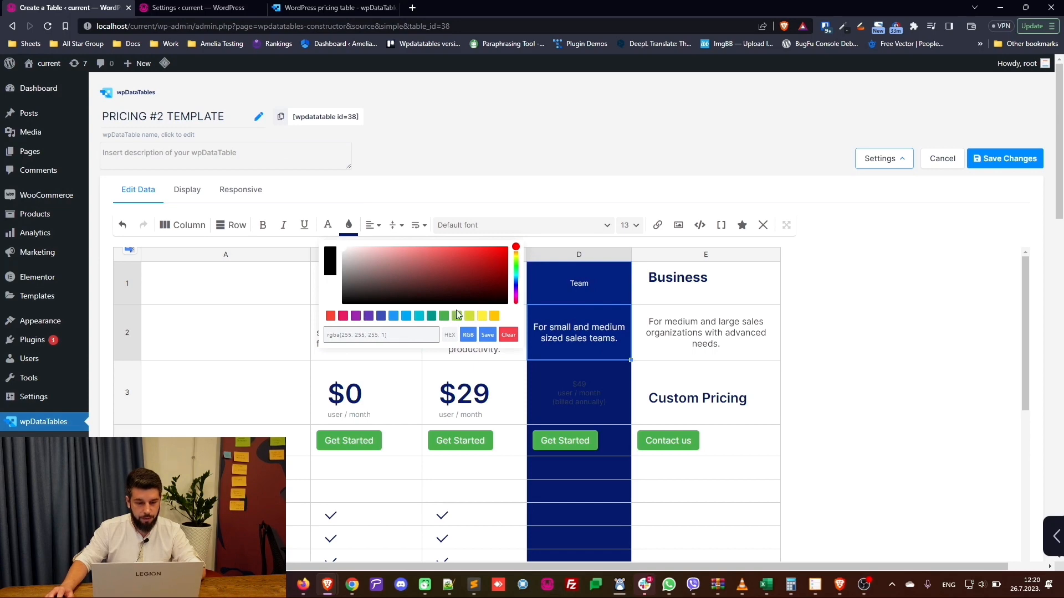
pyautogui.click(489, 337)
pyautogui.click(616, 347)
pyautogui.click(600, 287)
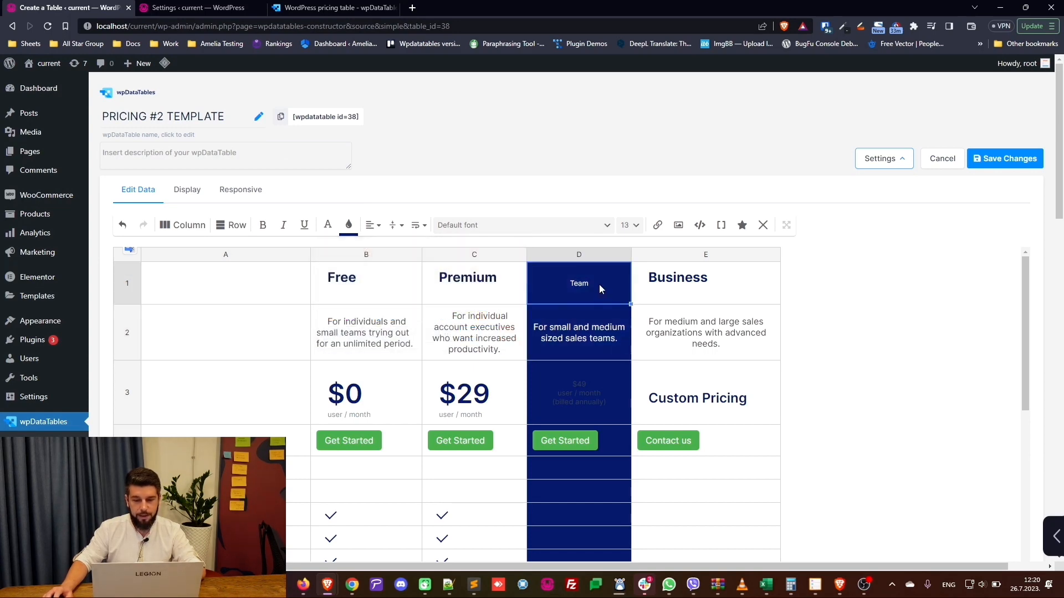
# Check the Free heading's font size, and format the Team heading in D1 as bold at size 24.
pyautogui.click(405, 287)
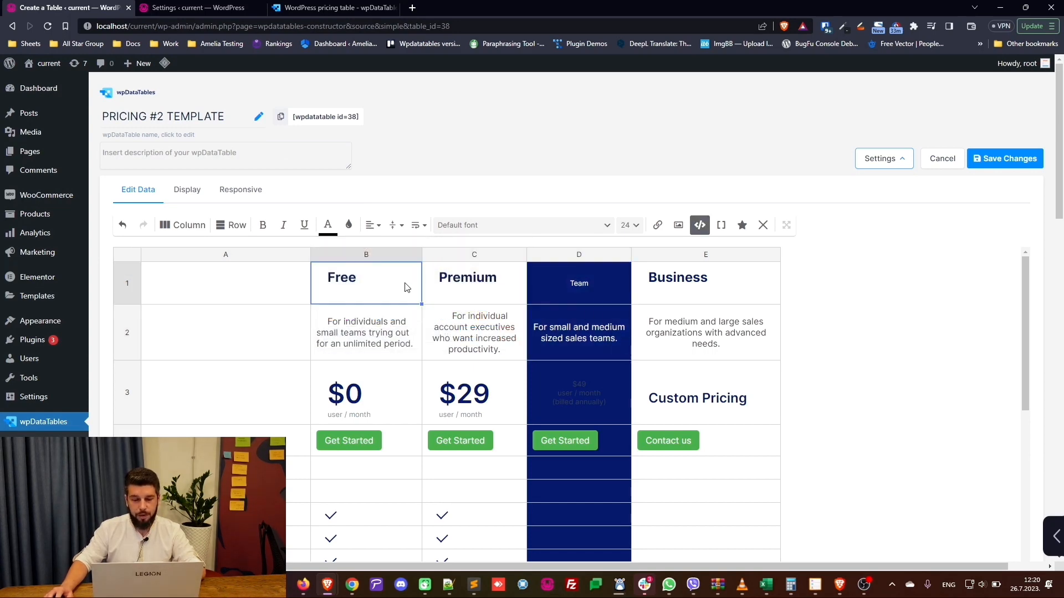
pyautogui.click(649, 284)
pyautogui.click(616, 291)
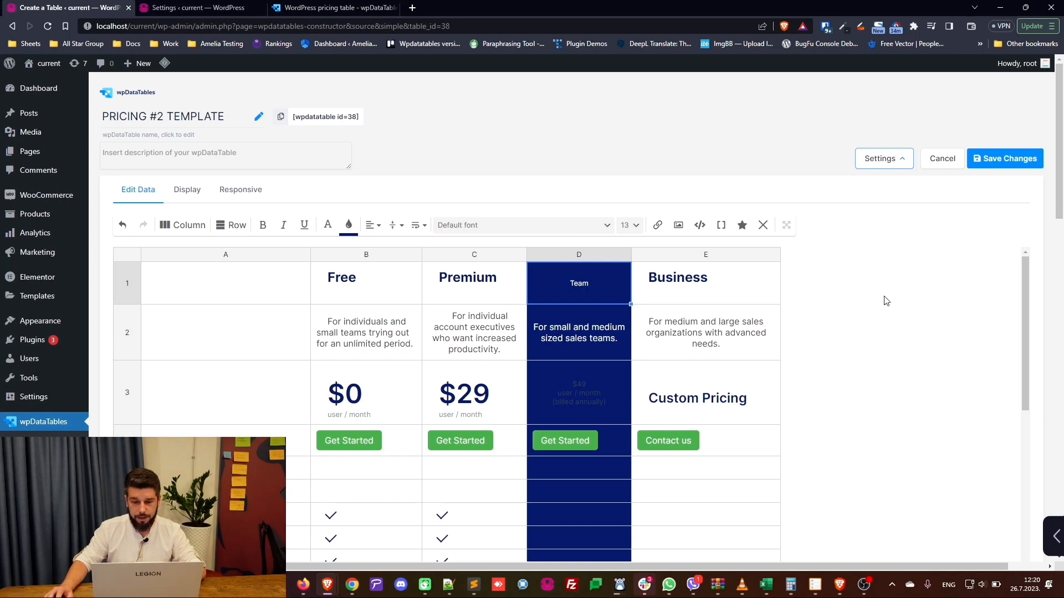
pyautogui.click(627, 226)
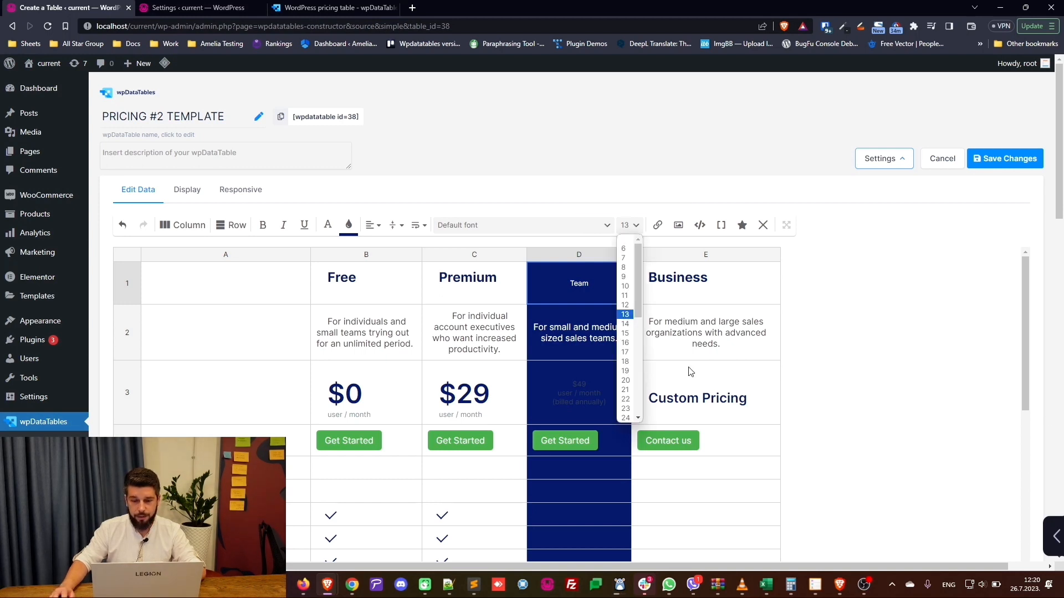
pyautogui.click(626, 418)
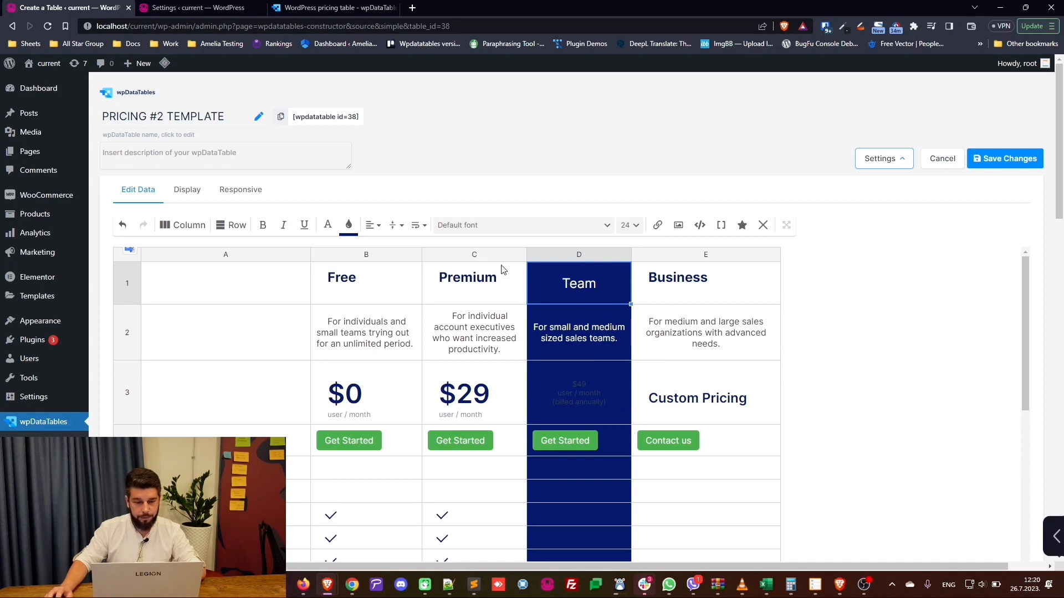
pyautogui.click(262, 225)
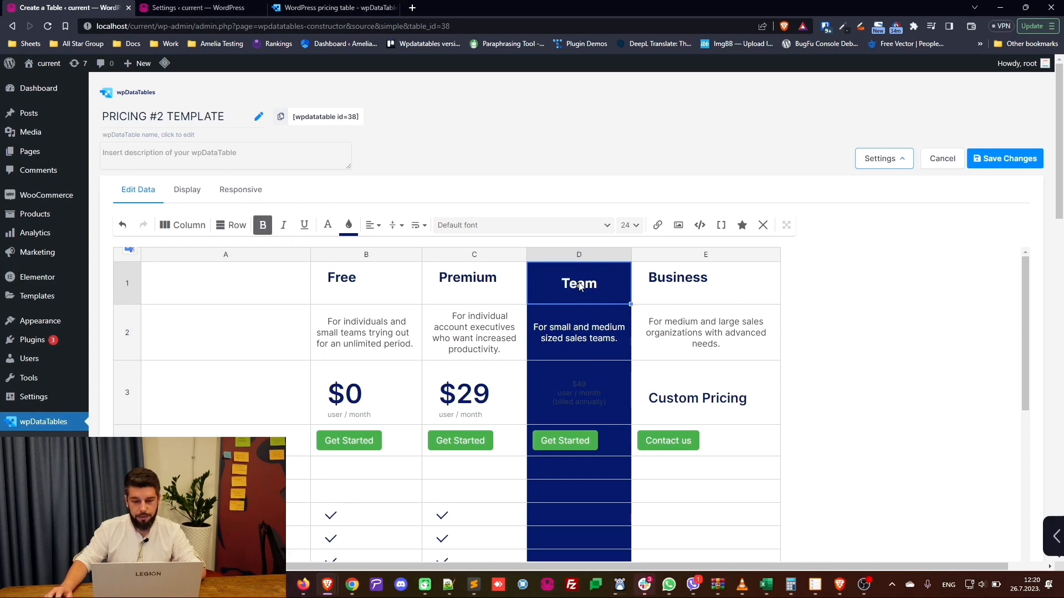
pyautogui.press('Down')
# Examine the padding in the Premium heading's HTML in C1 and compare it with the content of the Team cell D1.
pyautogui.doubleClick(493, 285)
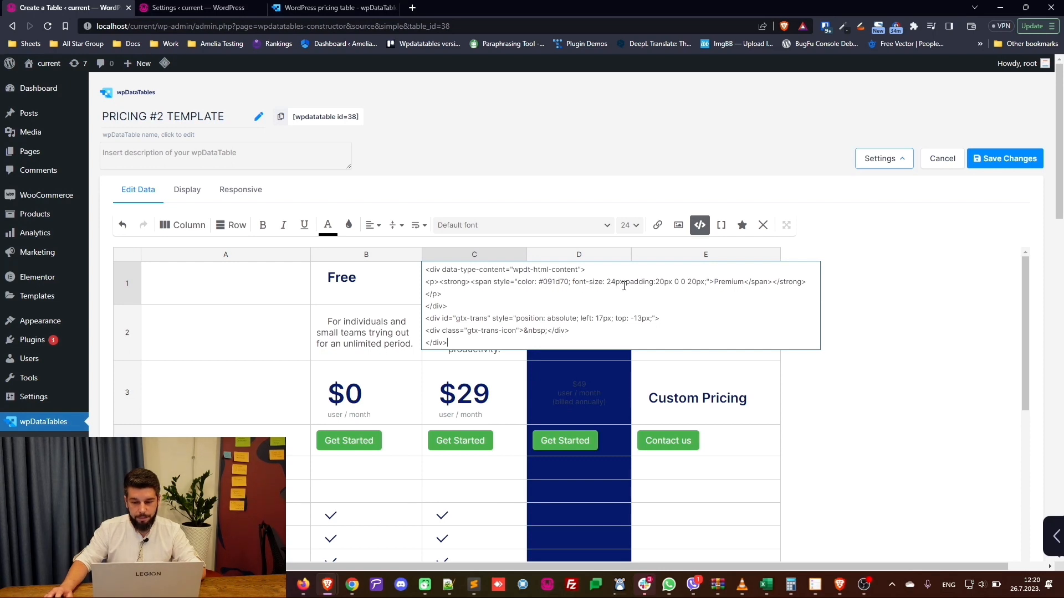
pyautogui.moveTo(627, 286); pyautogui.dragTo(707, 283)
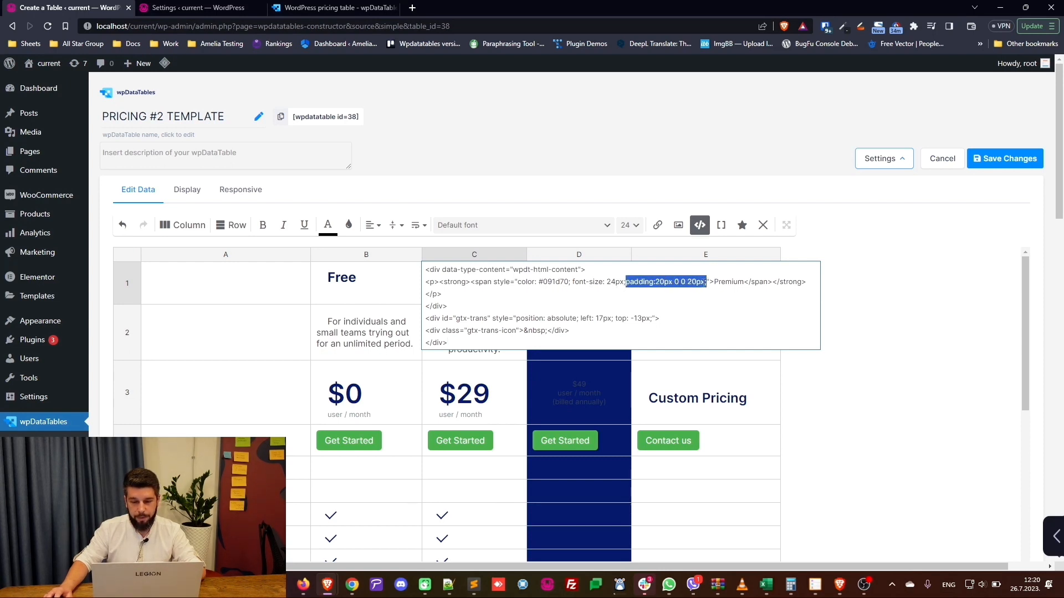
pyautogui.click(826, 384)
pyautogui.doubleClick(622, 286)
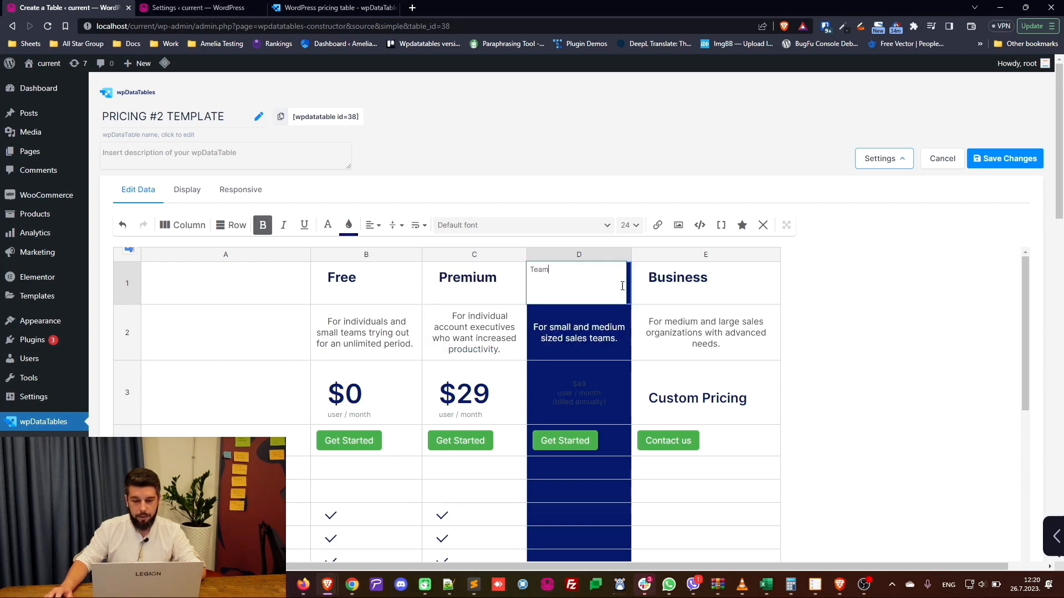
pyautogui.click(600, 326)
pyautogui.click(616, 283)
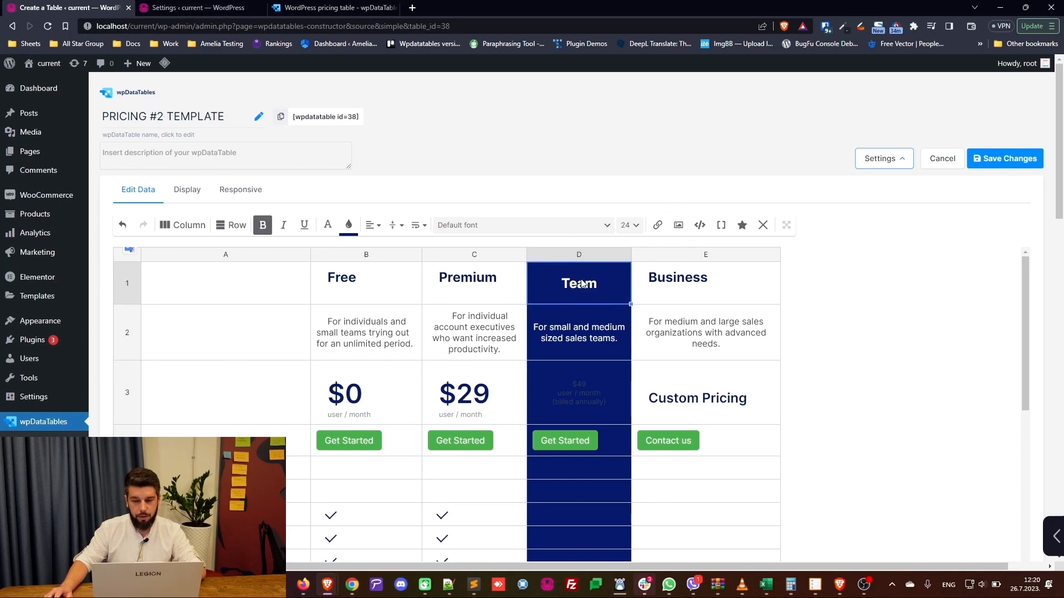
# Copy the opening styled span tag from the Premium heading in C1 and wrap the Team text in D1 with it, closing with </span>.
pyautogui.doubleClick(488, 288)
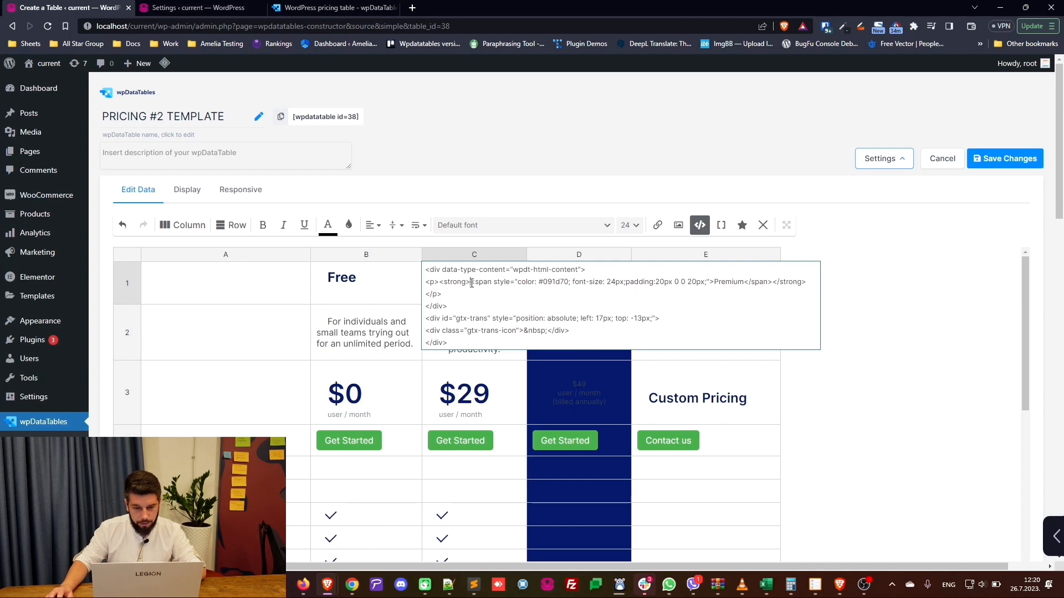
pyautogui.moveTo(471, 284); pyautogui.dragTo(715, 284)
pyautogui.hotkey('ctrl', 'c')
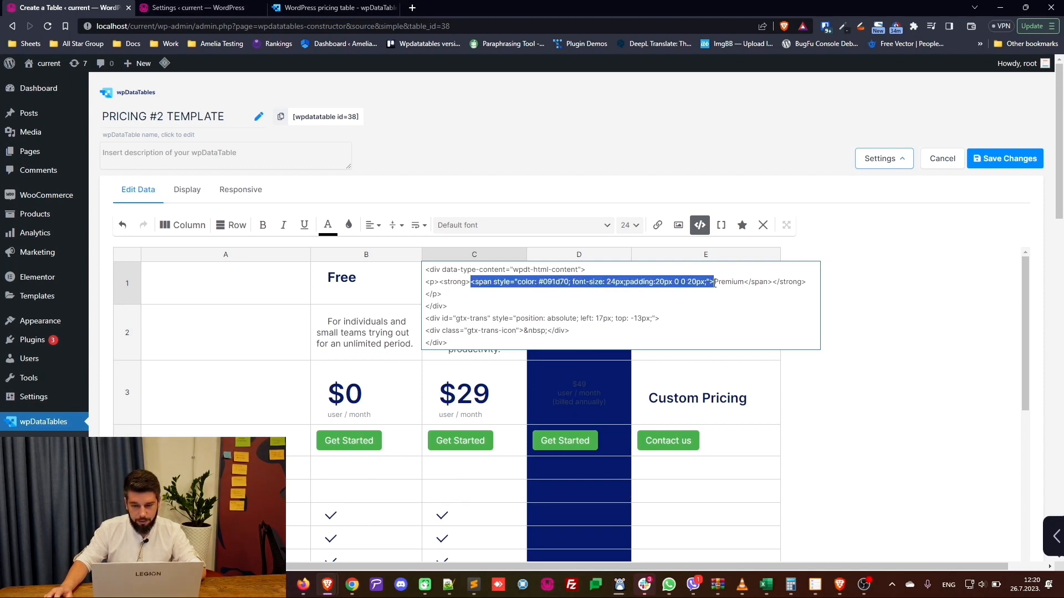
pyautogui.click(608, 376)
pyautogui.doubleClick(579, 290)
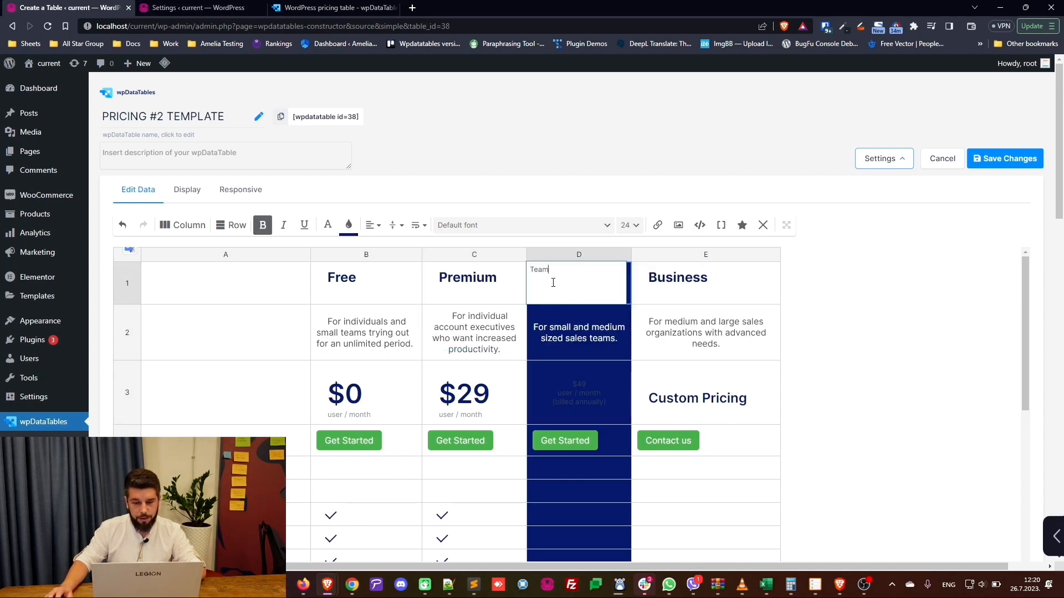
pyautogui.hotkey('ctrl', 'v')
pyautogui.click(603, 281)
pyautogui.write('</')
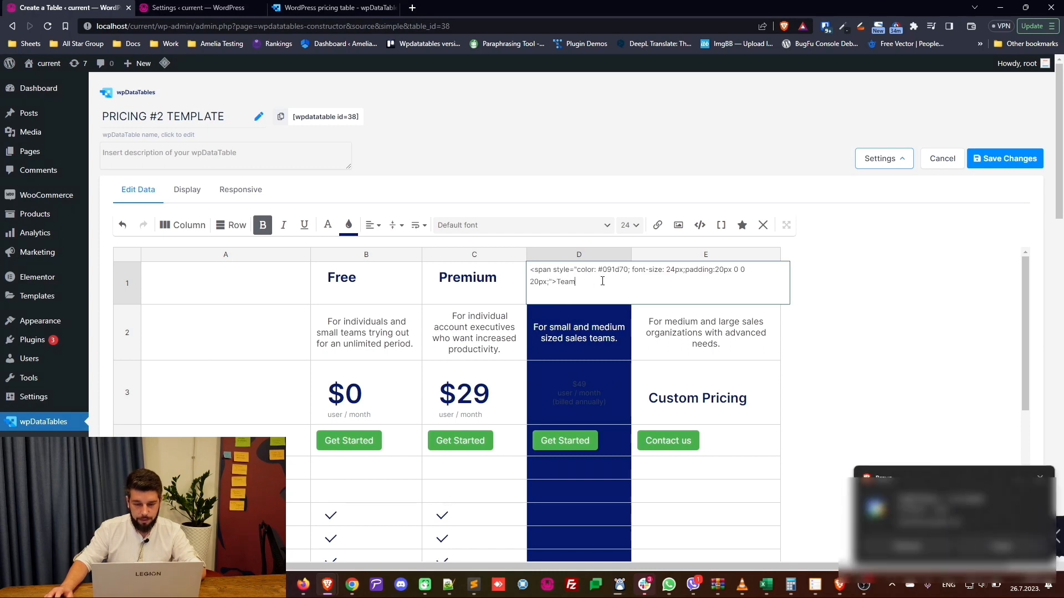
pyautogui.click(1040, 478)
pyautogui.click(632, 294)
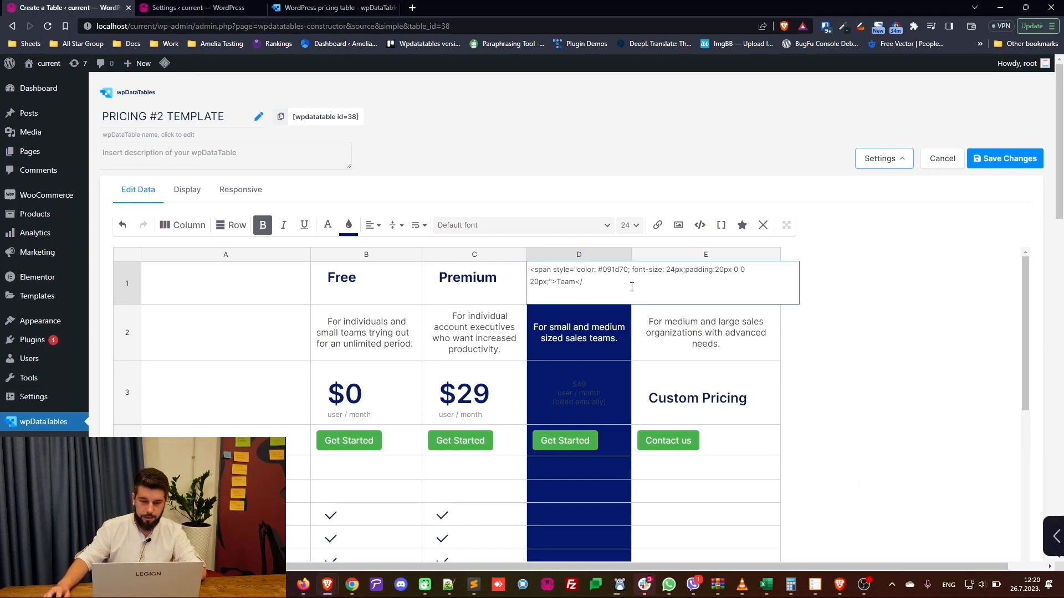
pyautogui.write('span>')
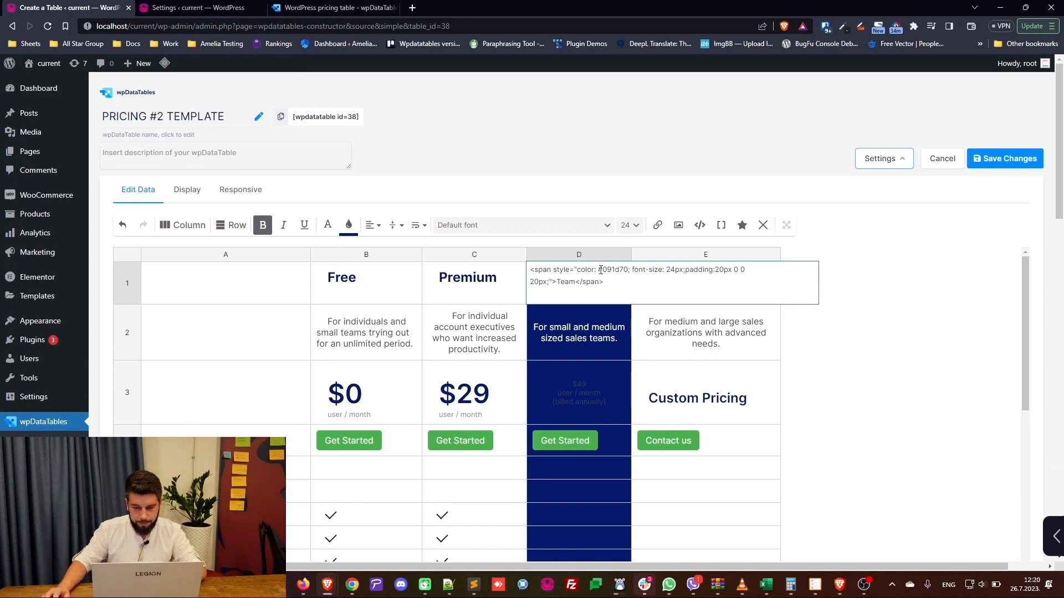
# Remove the color and font-size declarations from the Team span in D1, keeping only padding:20px 0 0 20px, and apply the edit.
pyautogui.moveTo(576, 269); pyautogui.dragTo(629, 269)
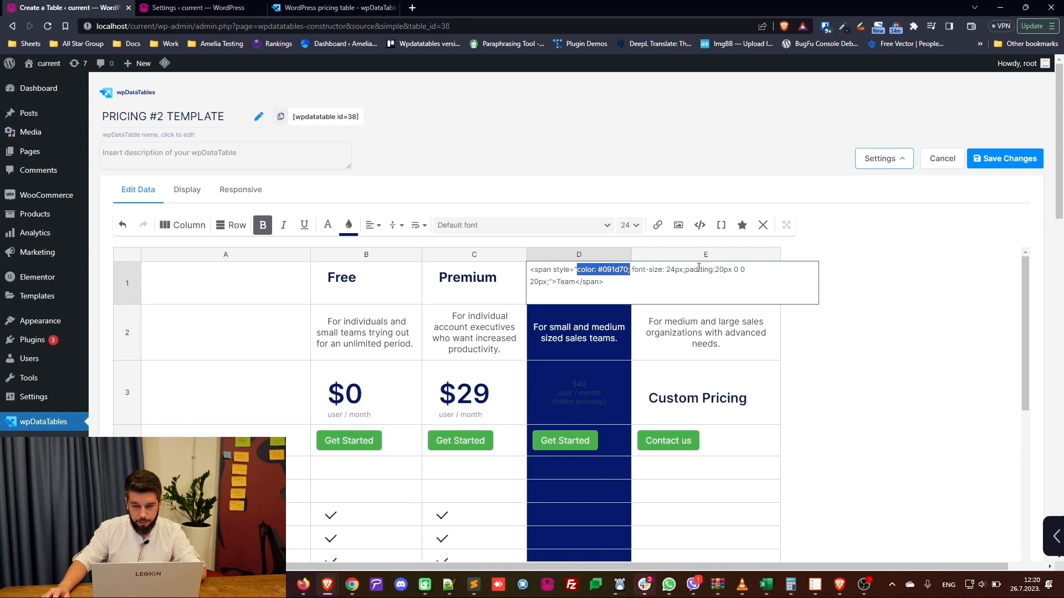
pyautogui.press('BackSpace')
pyautogui.press('Delete')
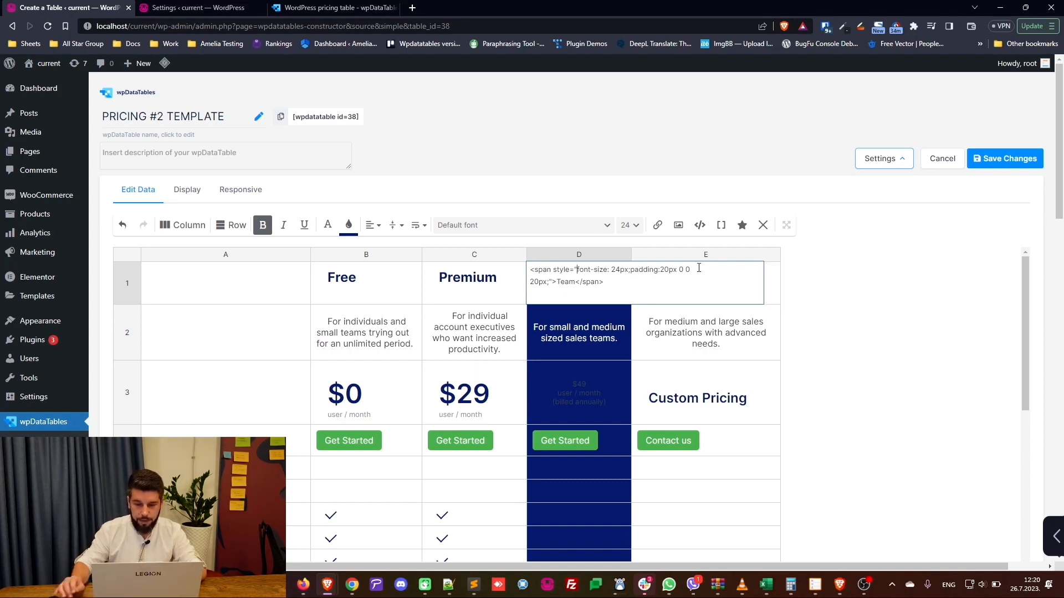
pyautogui.moveTo(630, 270); pyautogui.dragTo(577, 270)
pyautogui.press('BackSpace')
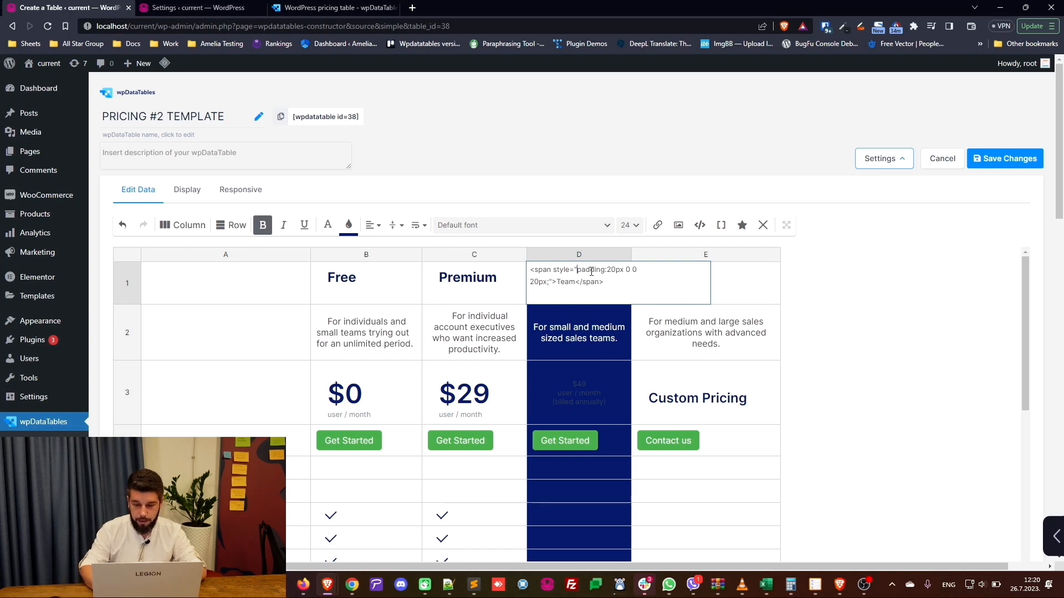
pyautogui.press('Return')
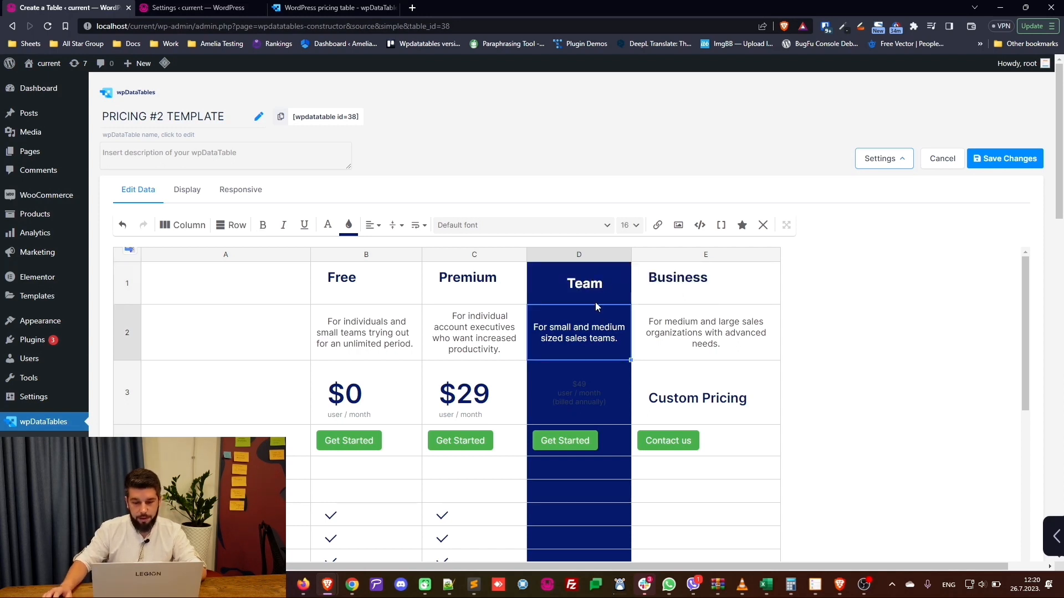
# Delete the outer opening div tag from the HTML of the Team price cell D3.
pyautogui.click(582, 384)
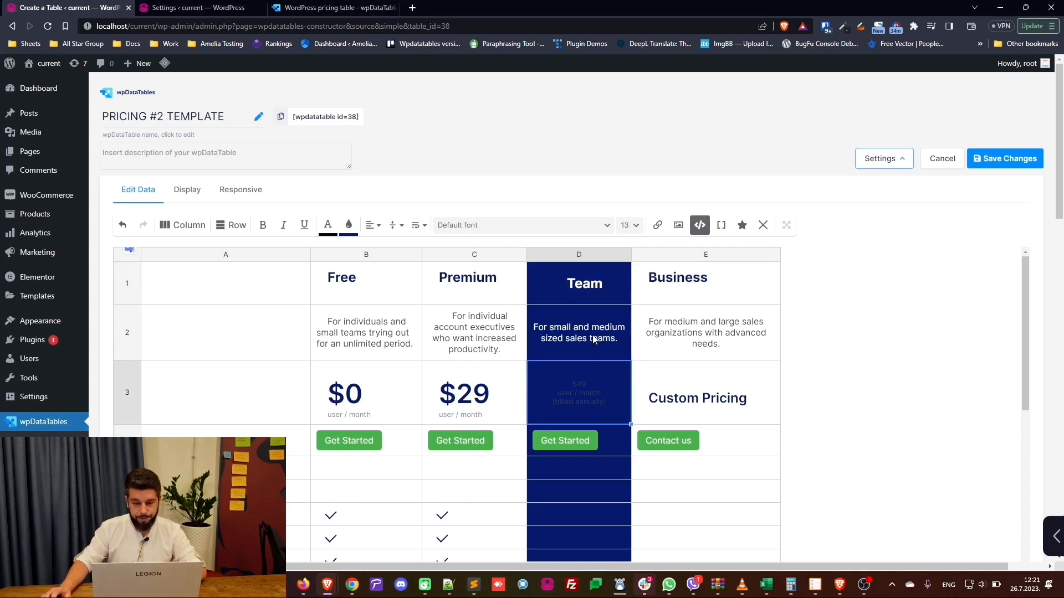
pyautogui.doubleClick(586, 382)
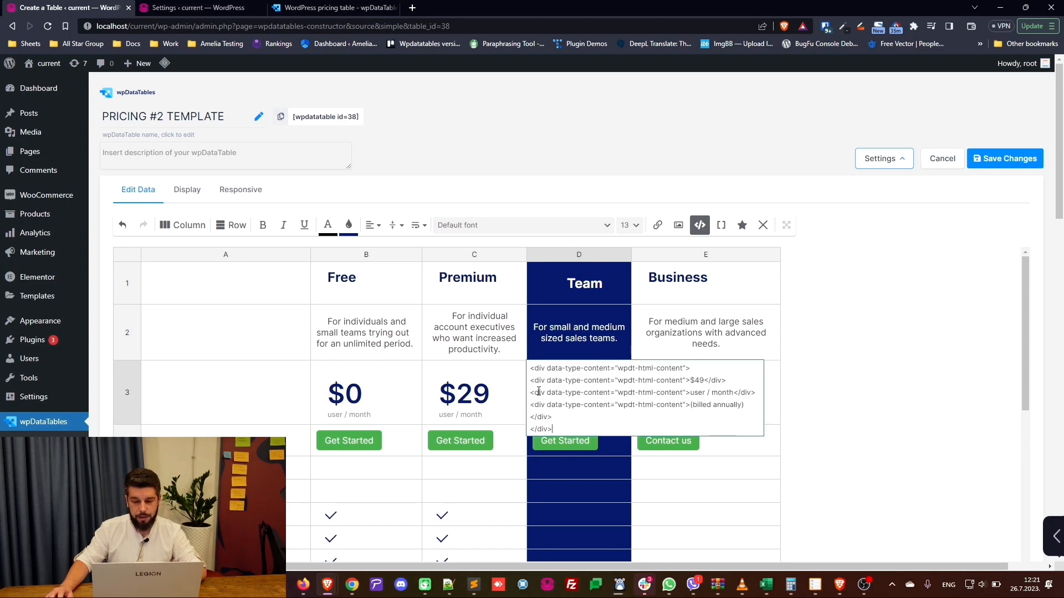
pyautogui.moveTo(532, 381); pyautogui.dragTo(530, 368)
pyautogui.press('BackSpace')
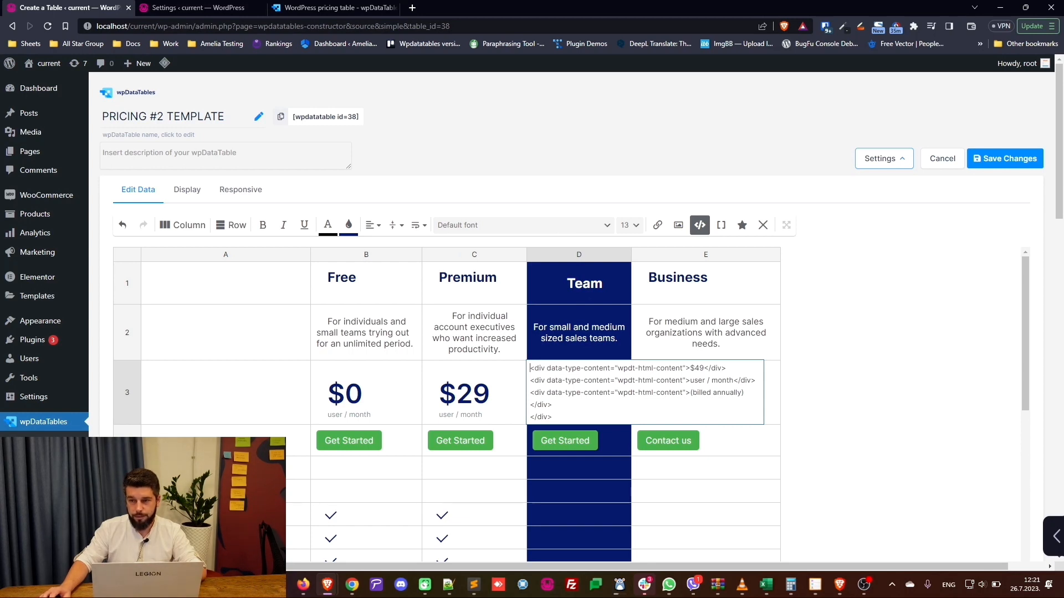
pyautogui.press('Escape')
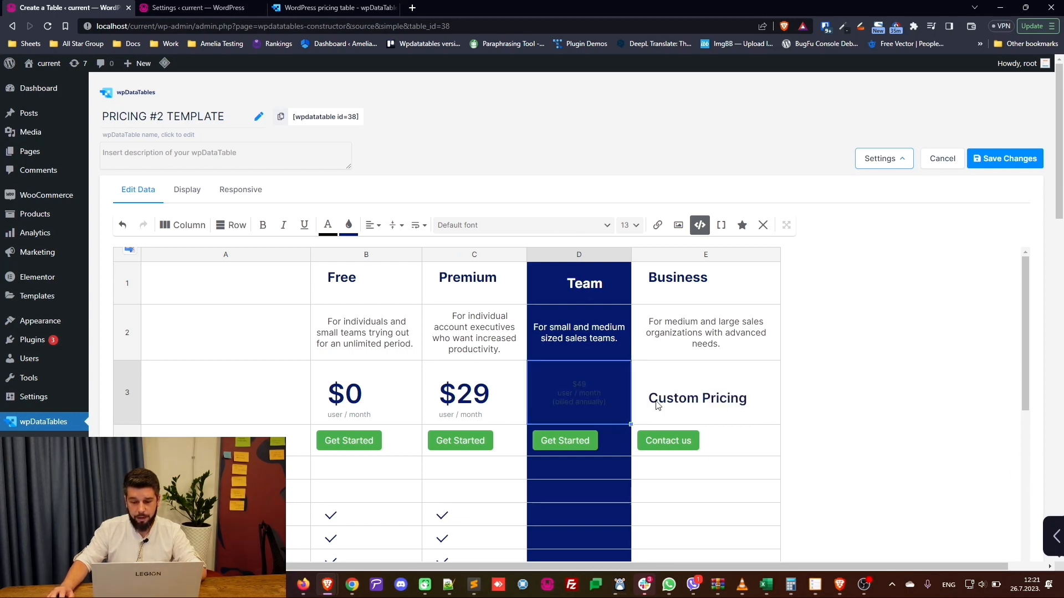
# Remove the div tags between $49 and user / month in the HTML of D3.
pyautogui.doubleClick(610, 394)
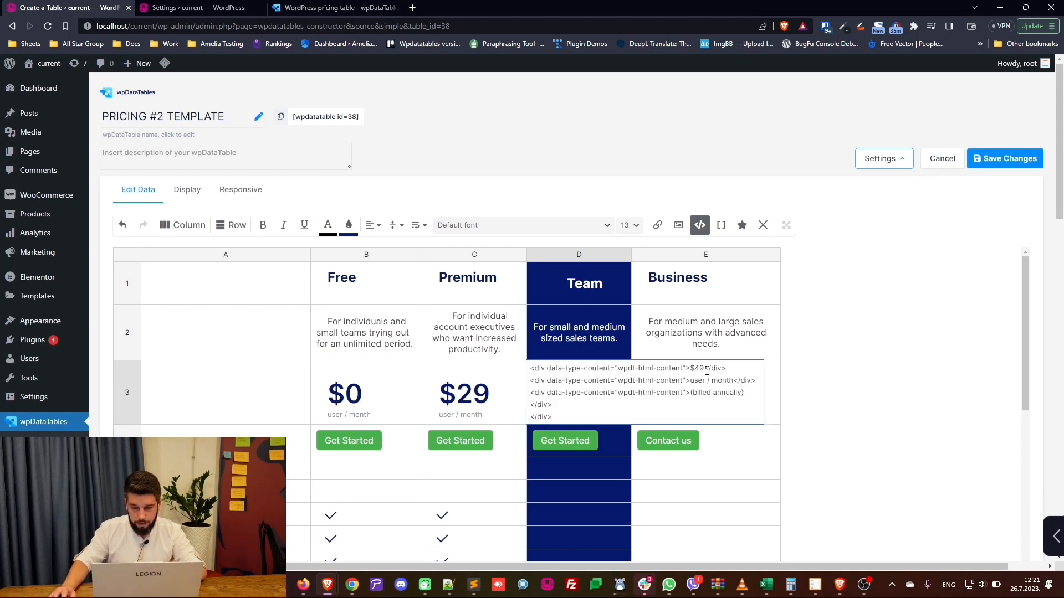
pyautogui.moveTo(707, 370); pyautogui.dragTo(551, 381)
pyautogui.press('BackSpace')
pyautogui.click(862, 404)
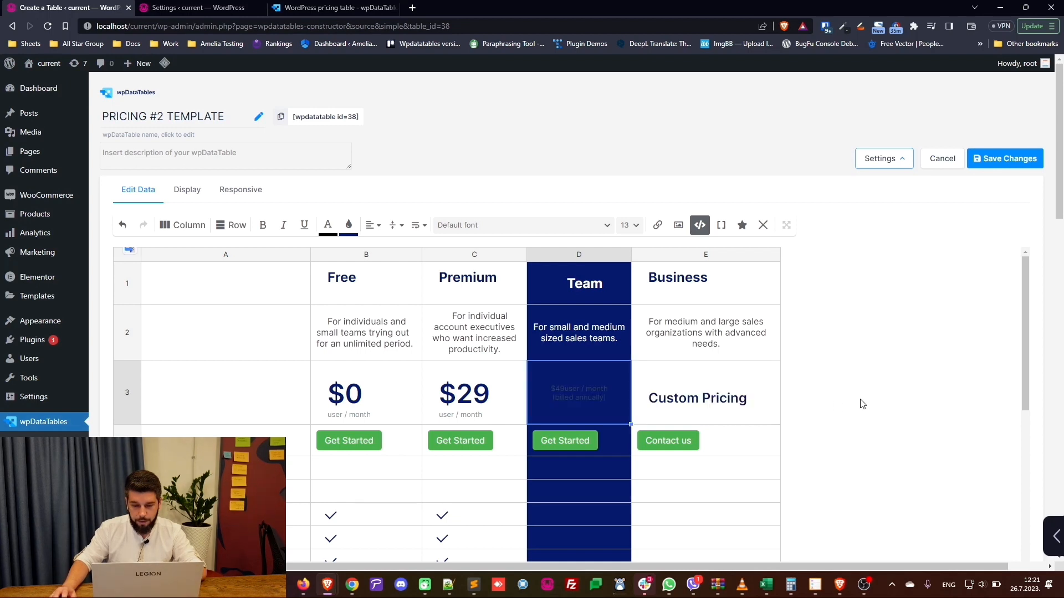
# Remove the div tags between month and (billed annually) in D3, and copy the text $49user / month(billed annually).
pyautogui.doubleClick(592, 400)
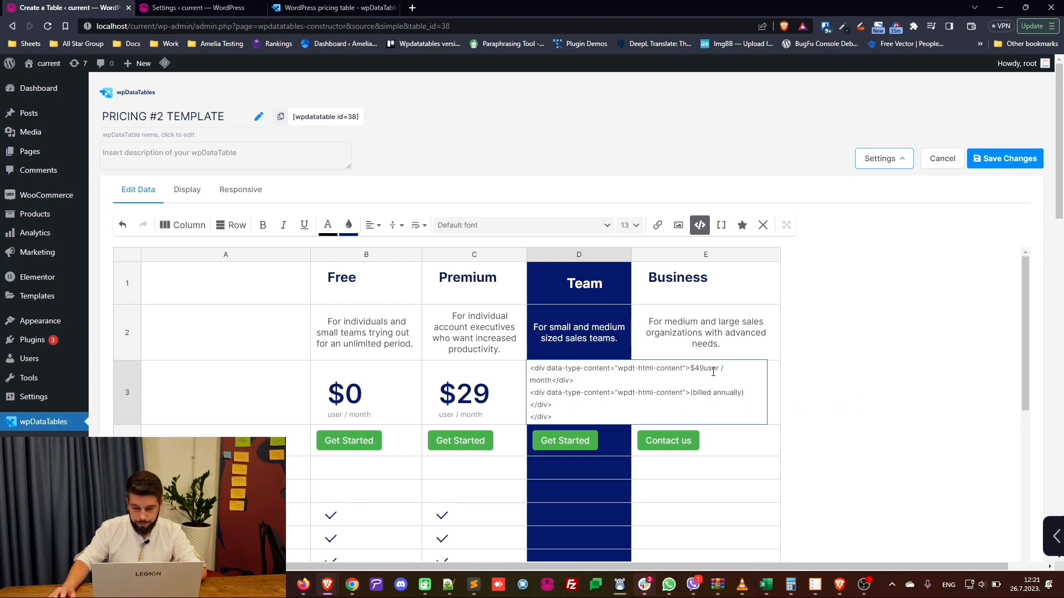
pyautogui.moveTo(691, 392); pyautogui.dragTo(640, 385)
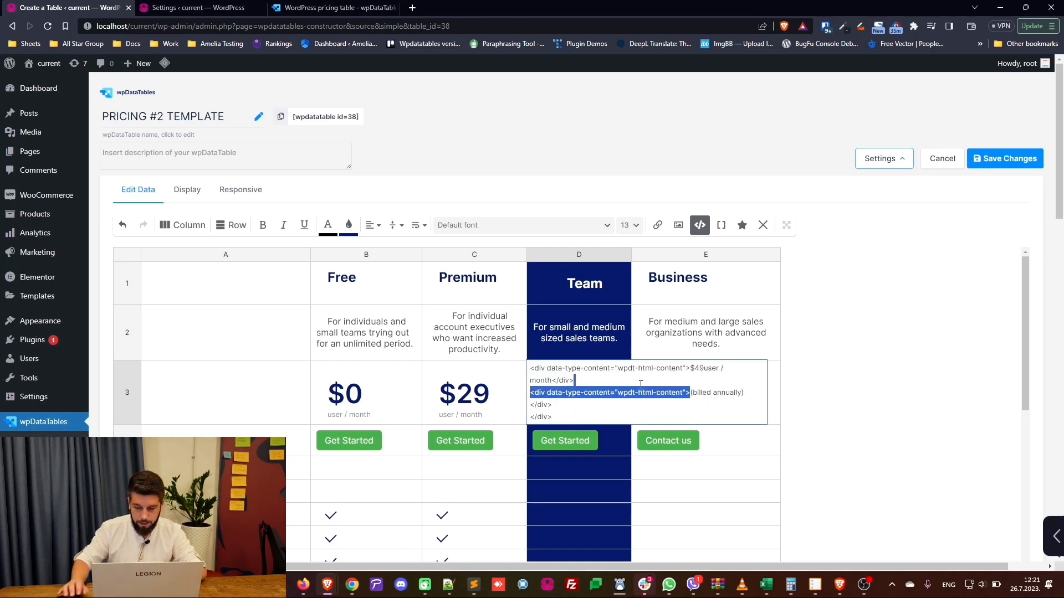
pyautogui.press('BackSpace')
pyautogui.press('BackSpace')
pyautogui.press('BackSpace')
pyautogui.press('BackSpace')
pyautogui.press('BackSpace')
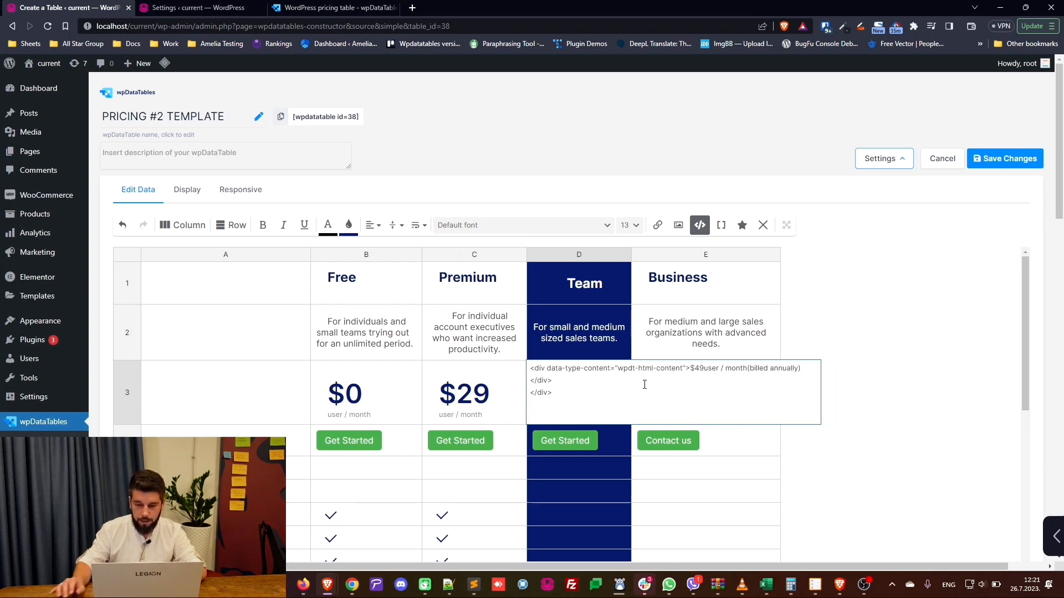
pyautogui.moveTo(690, 370); pyautogui.dragTo(803, 368)
pyautogui.hotkey('ctrl', 'c')
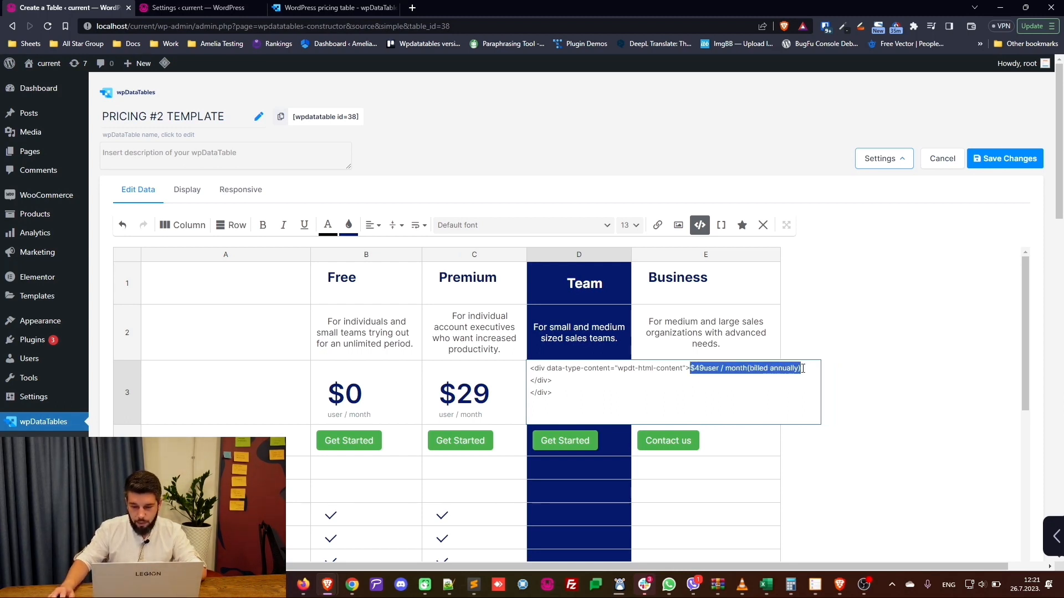
# Reinsert the copied price text for D3 through the HTML editor, single-spaced on three lines: $49, user / month, (billed annually).
pyautogui.press('Return')
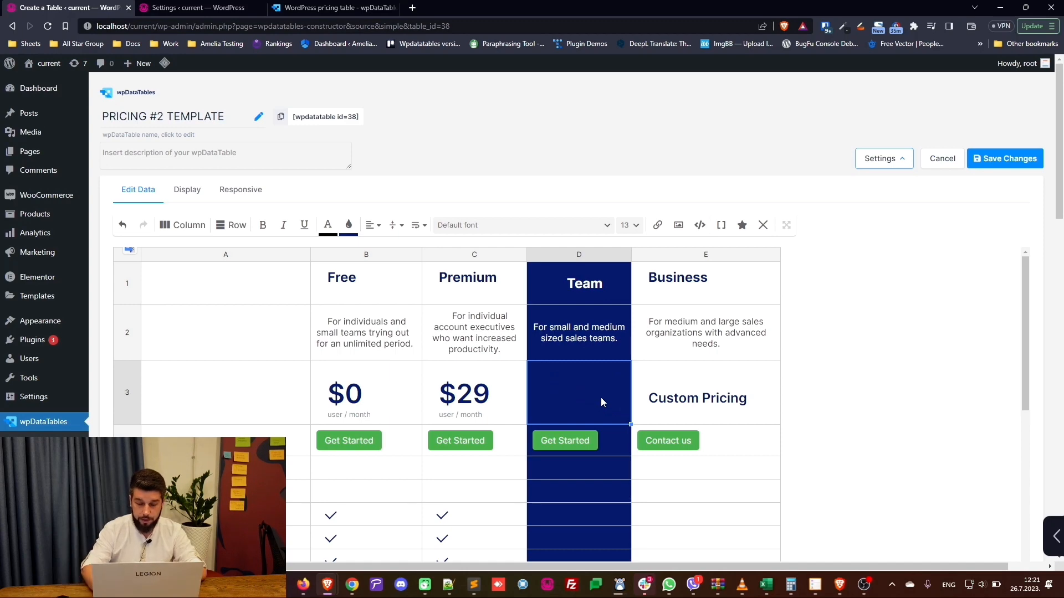
pyautogui.click(700, 227)
pyautogui.hotkey('ctrl', 'v')
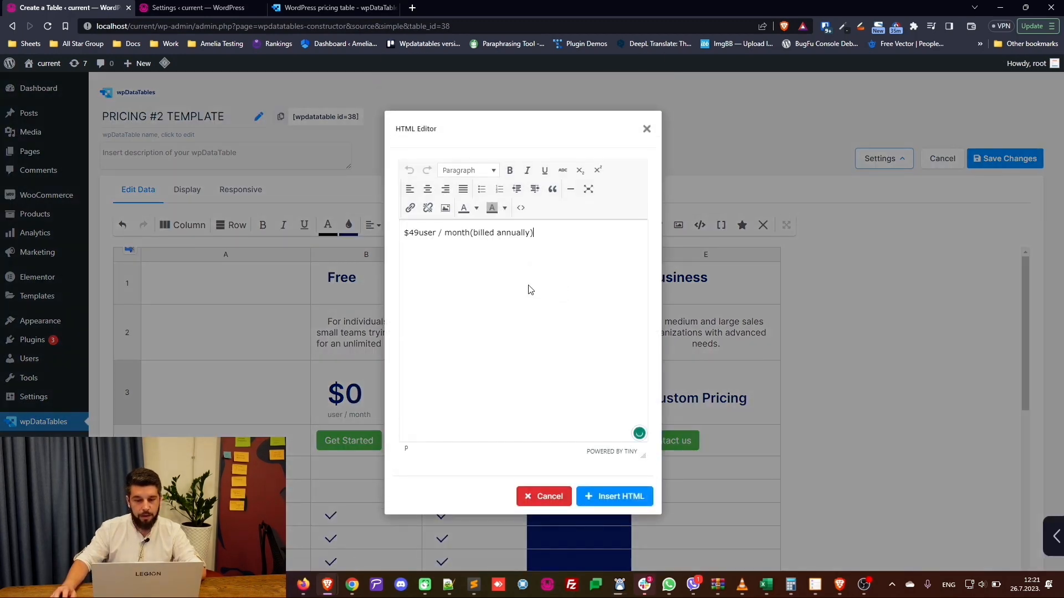
pyautogui.click(413, 233)
pyautogui.press('Return')
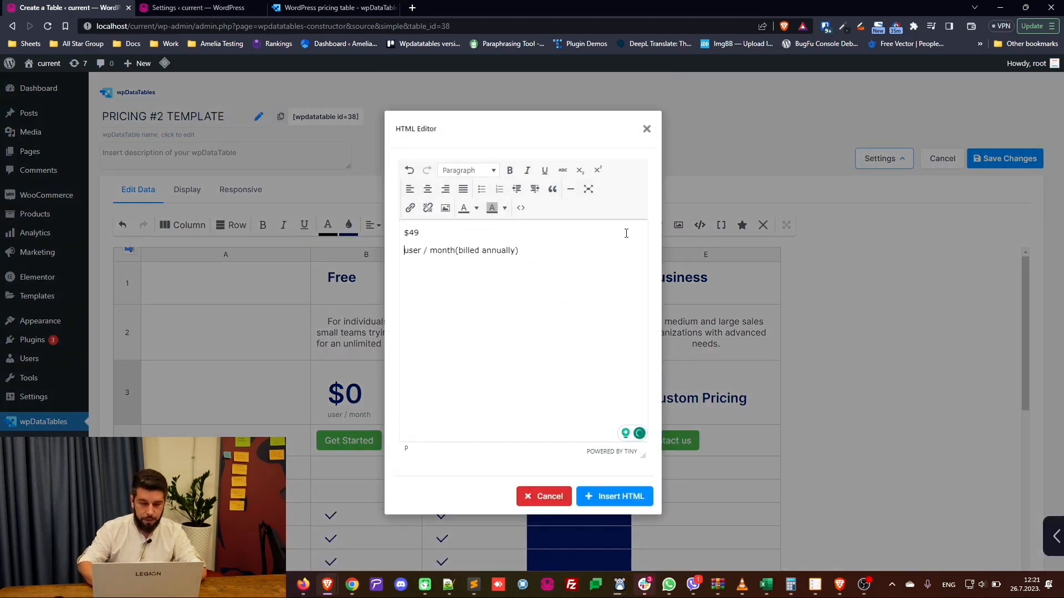
pyautogui.click(456, 257)
pyautogui.hotkey('shift', 'Return')
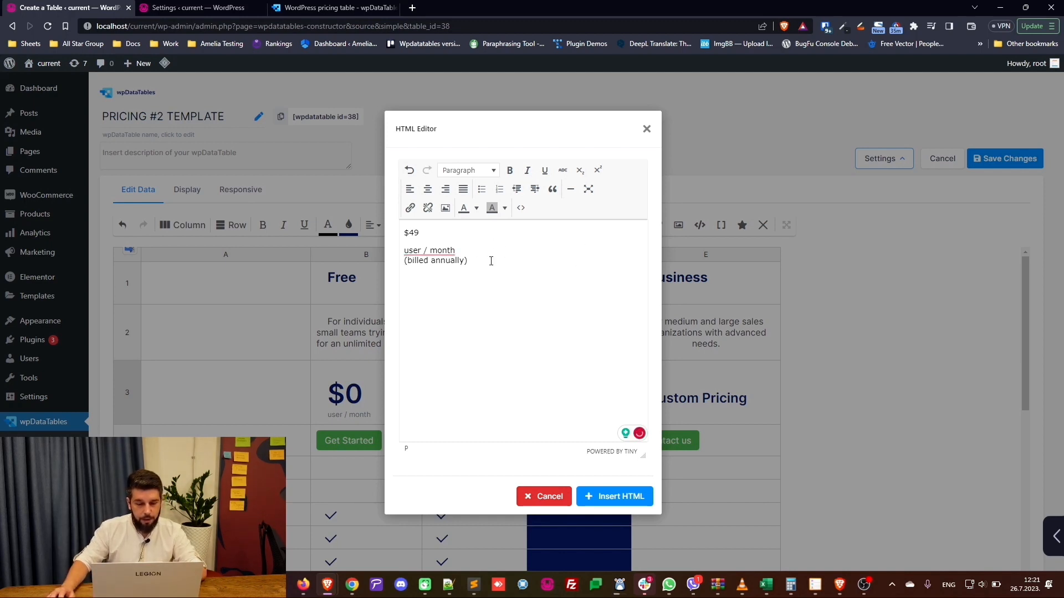
pyautogui.click(478, 236)
pyautogui.press('Delete')
pyautogui.hotkey('shift', 'Return')
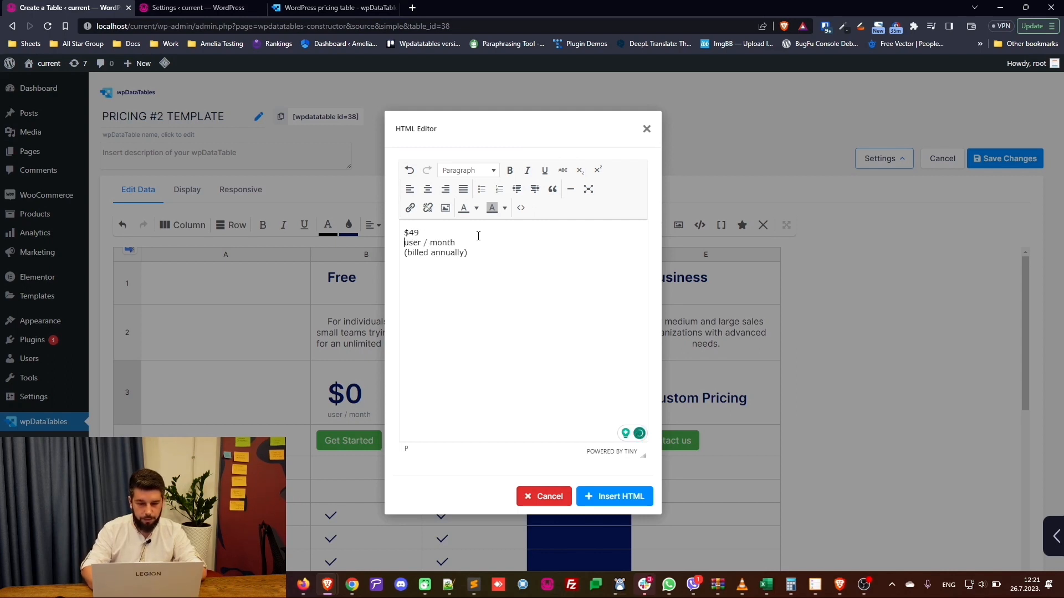
# Try a paragraph break between $49 and user / month, and restore the single line break.
pyautogui.click(447, 231)
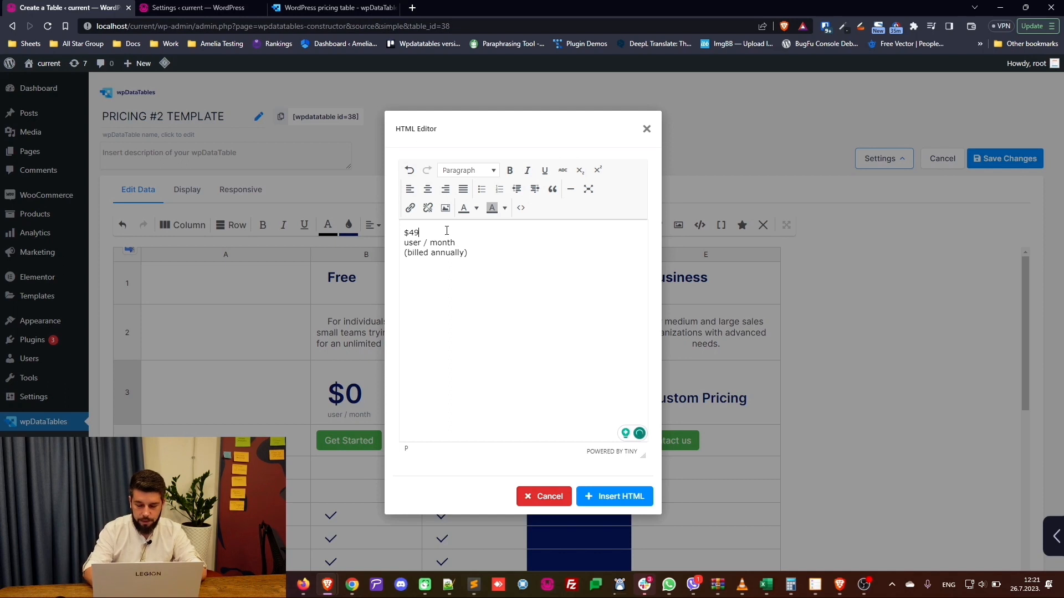
pyautogui.press('Return')
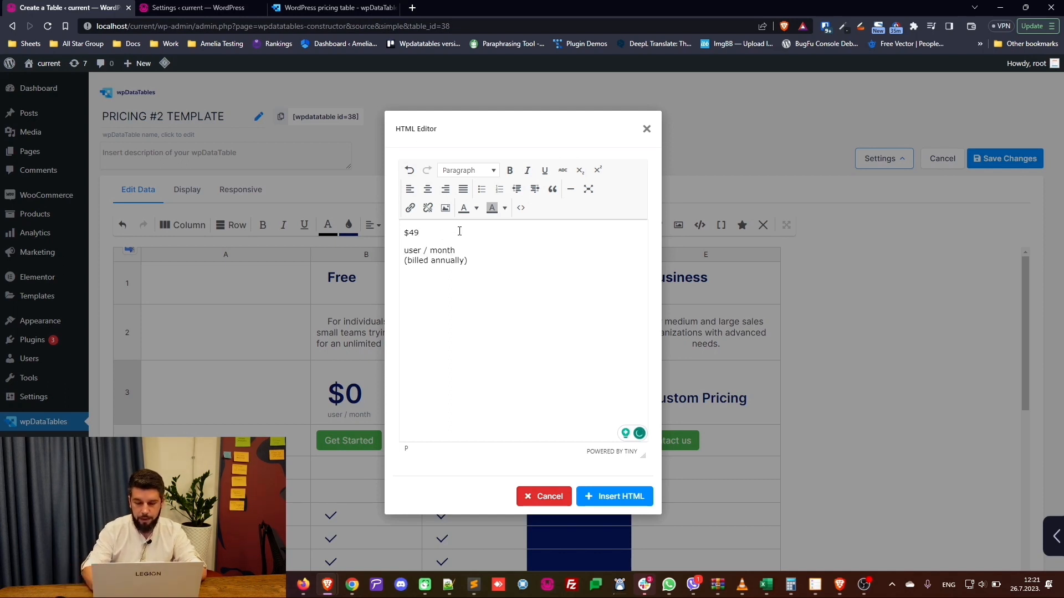
pyautogui.press('BackSpace')
pyautogui.hotkey('shift', 'Return')
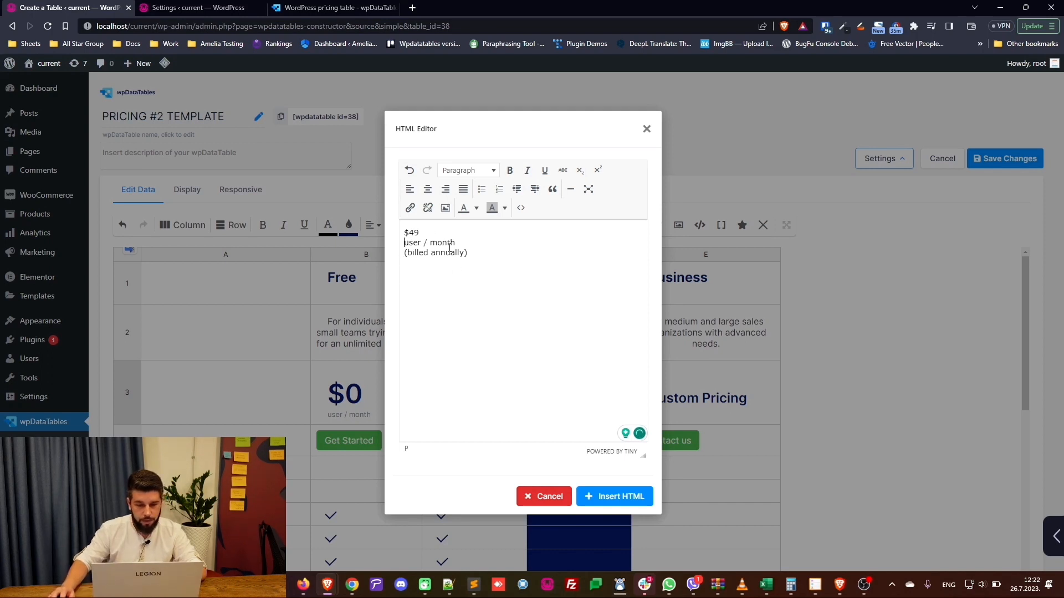
# Try the Heading 1 format on $49 and return the text to the Paragraph format.
pyautogui.moveTo(423, 232); pyautogui.dragTo(406, 232)
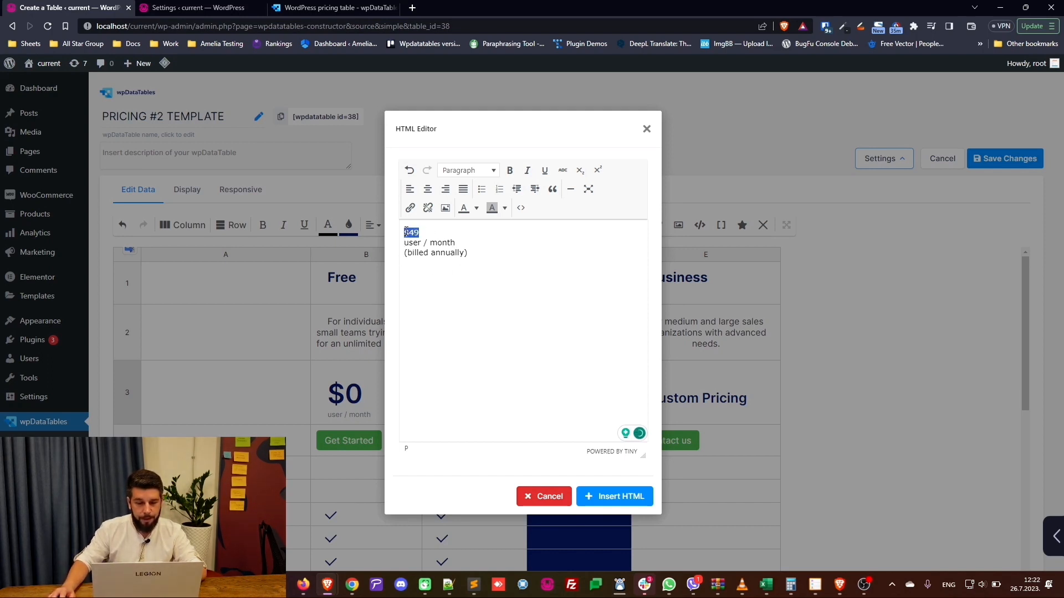
pyautogui.click(481, 170)
pyautogui.click(487, 212)
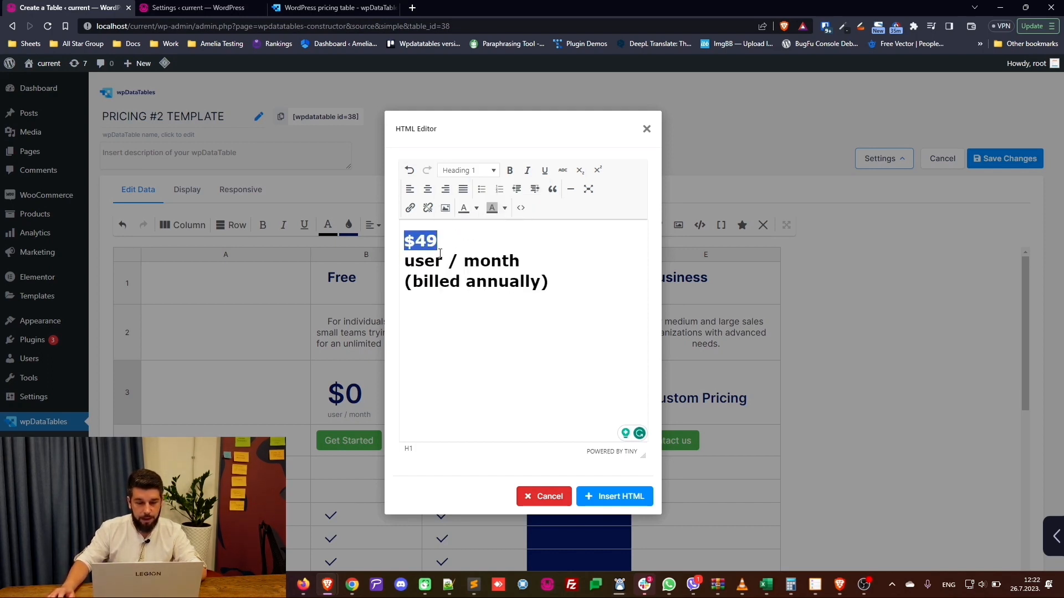
pyautogui.click(452, 252)
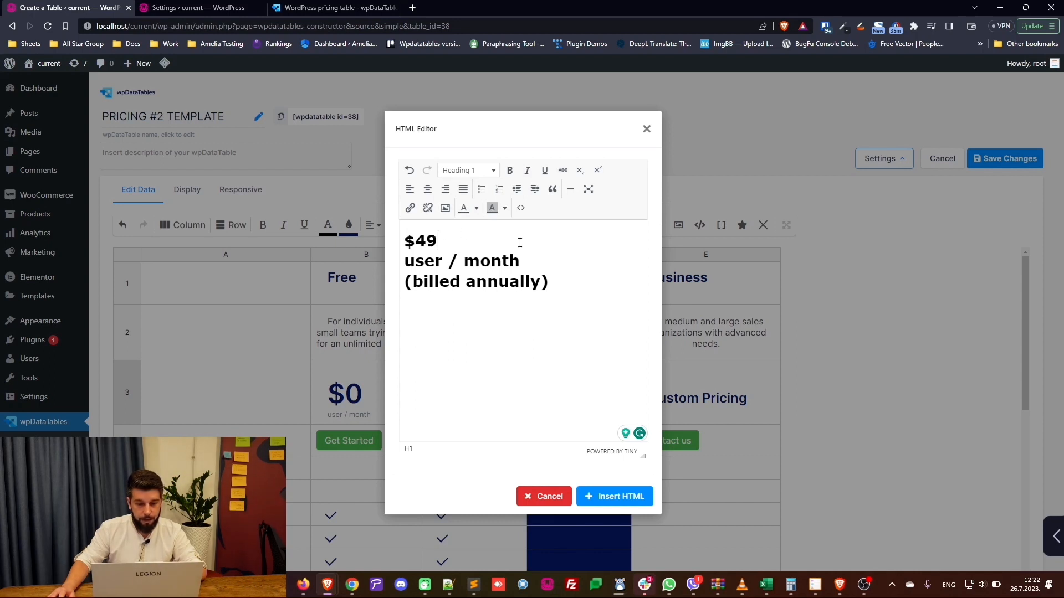
pyautogui.doubleClick(431, 261)
pyautogui.click(468, 170)
pyautogui.click(450, 190)
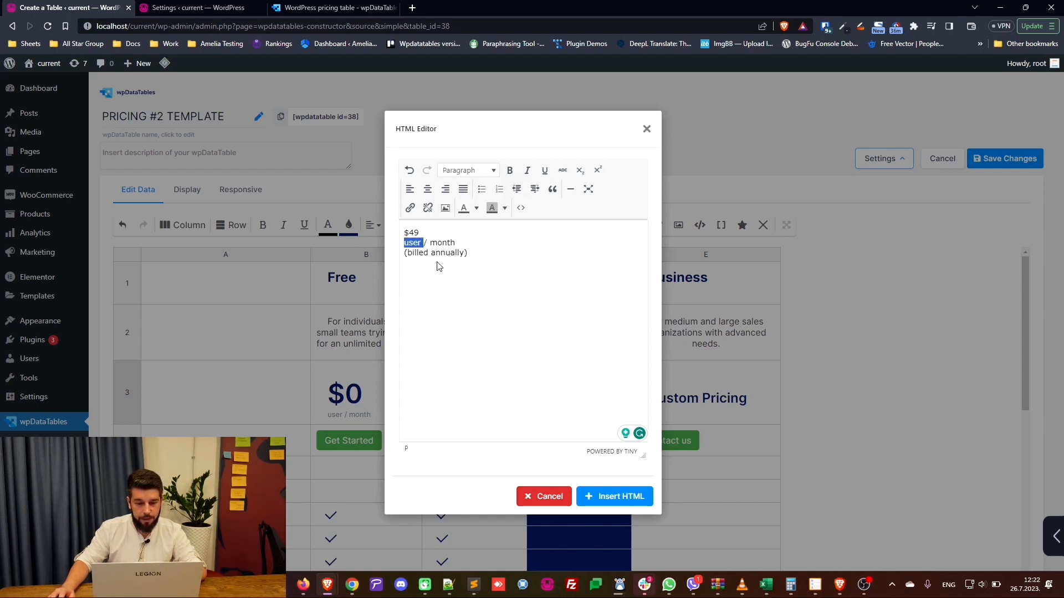
pyautogui.click(439, 265)
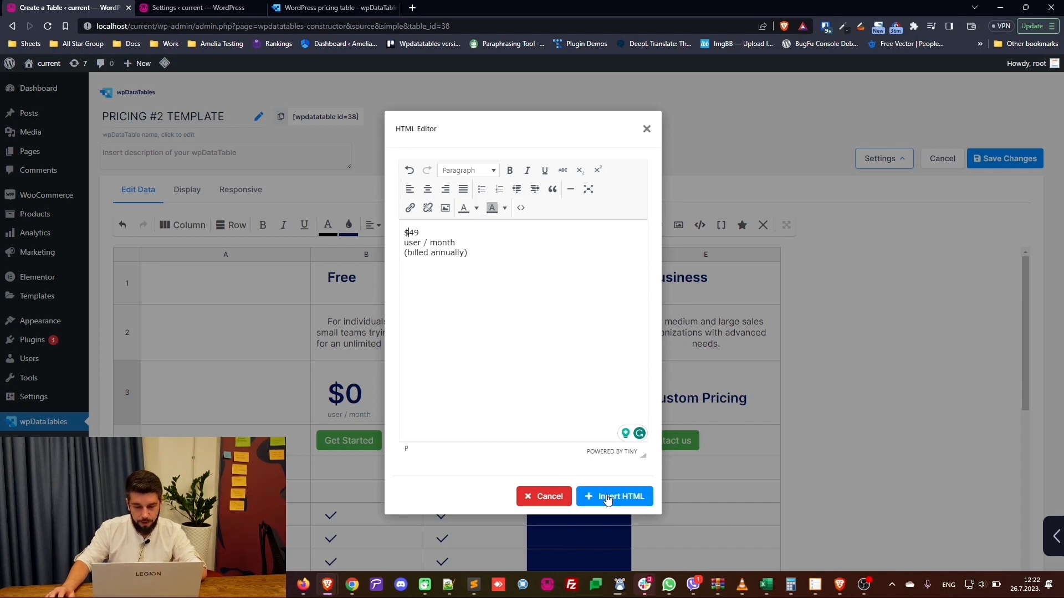
# Check the source code of the three-line price text, insert the HTML into D3 and save the table.
pyautogui.click(520, 208)
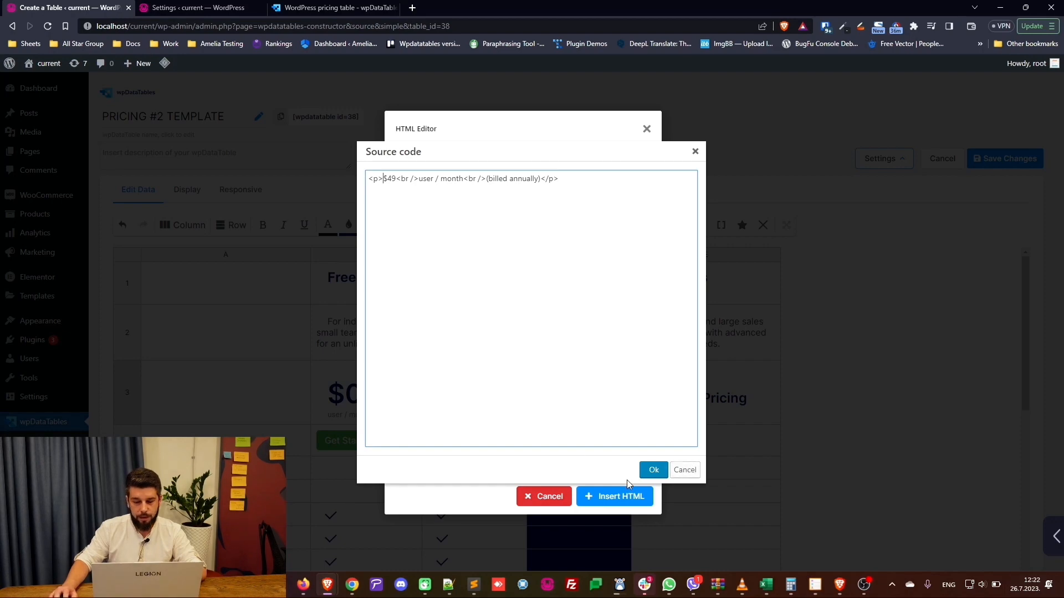
pyautogui.click(685, 474)
pyautogui.click(602, 501)
pyautogui.hotkey('ctrl', 's')
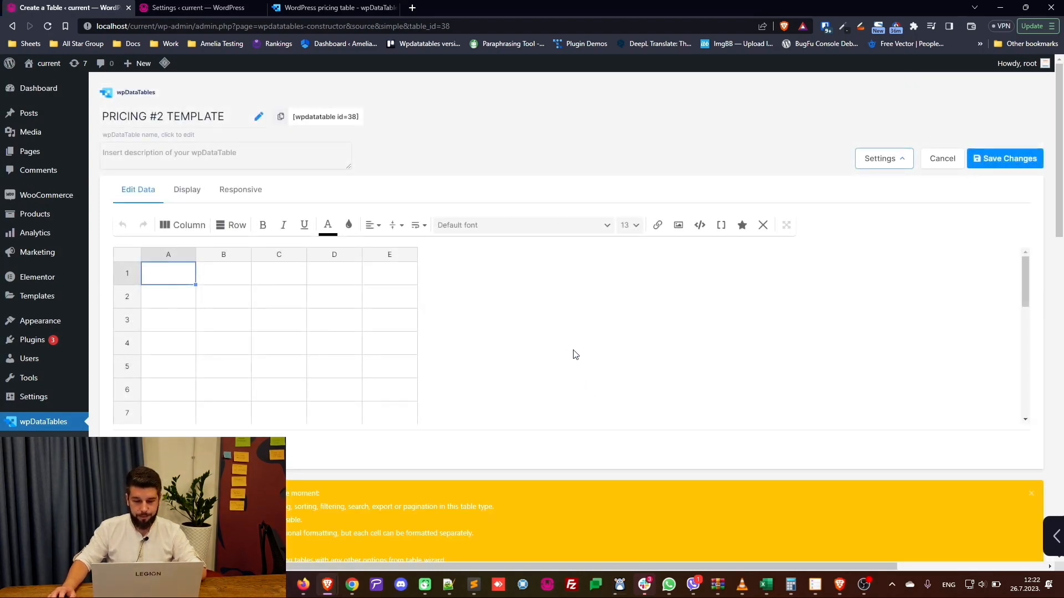
# In D3's source code, replace the opening p tag with a span styled padding:20px 0 0 20px, display:inline-block, font-size 48px, color #FFFFFF, font-weight 600.
pyautogui.click(699, 225)
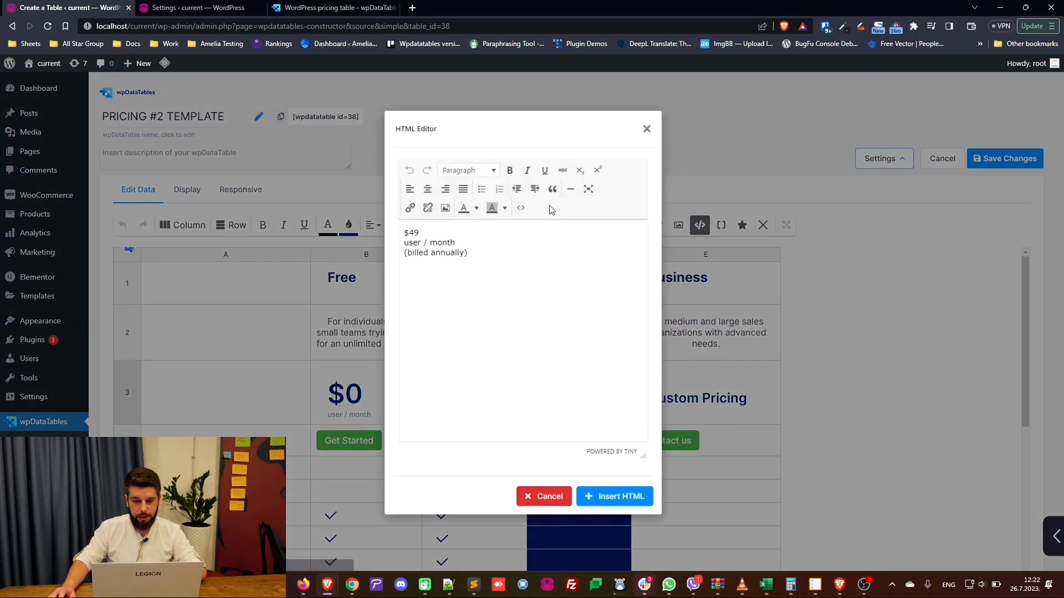
pyautogui.click(525, 207)
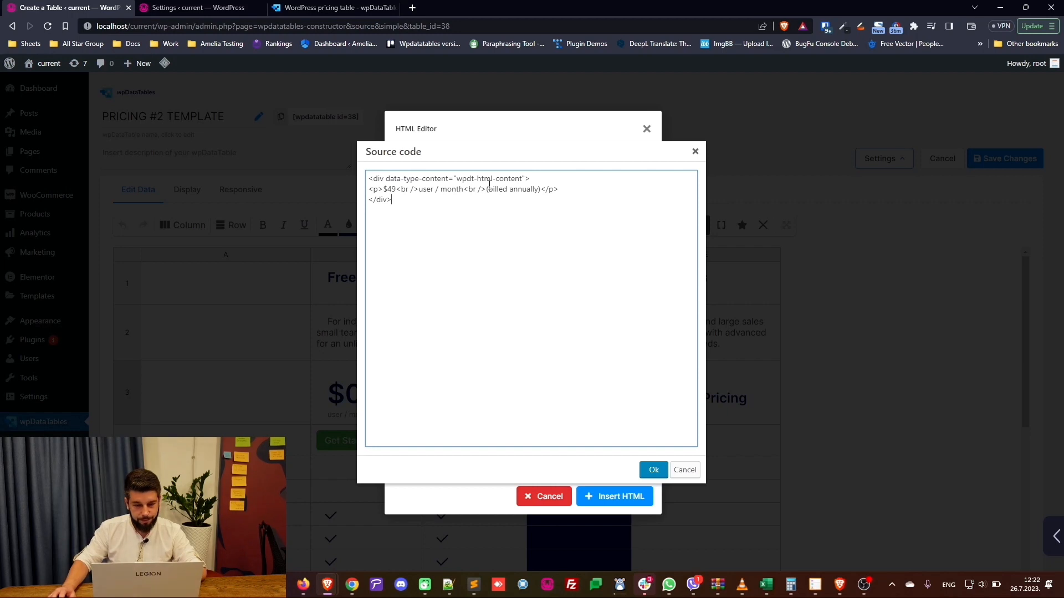
pyautogui.moveTo(370, 179); pyautogui.dragTo(531, 179)
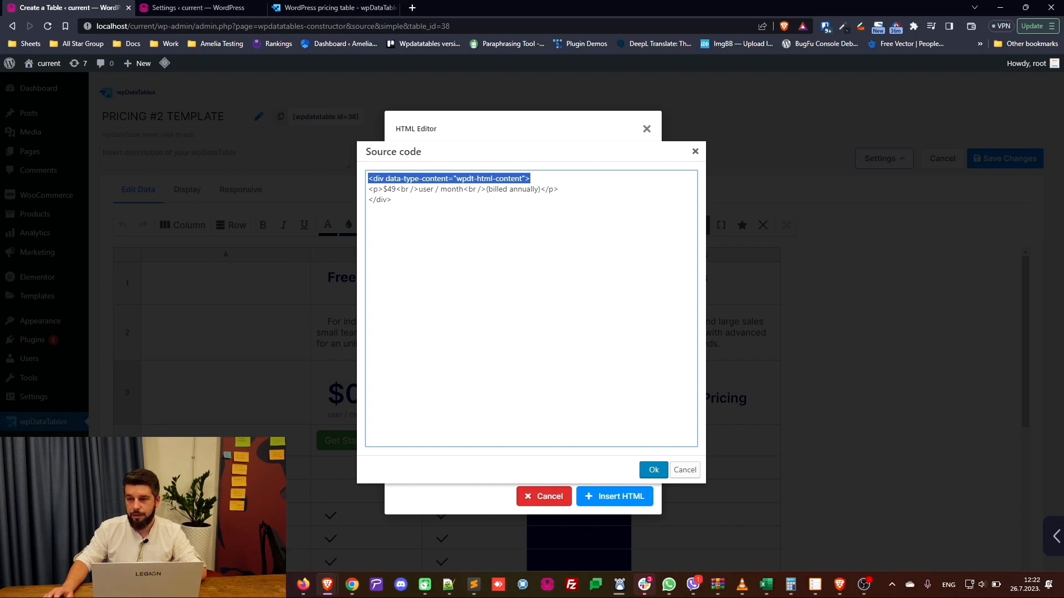
pyautogui.hotkey('alt', 'Tab')
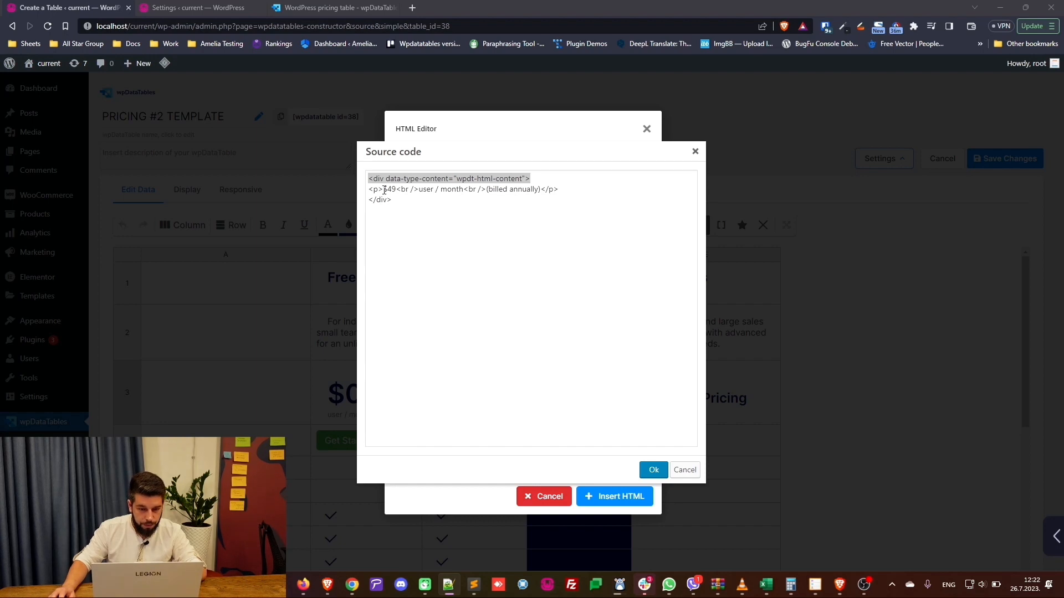
pyautogui.moveTo(382, 190); pyautogui.dragTo(370, 190)
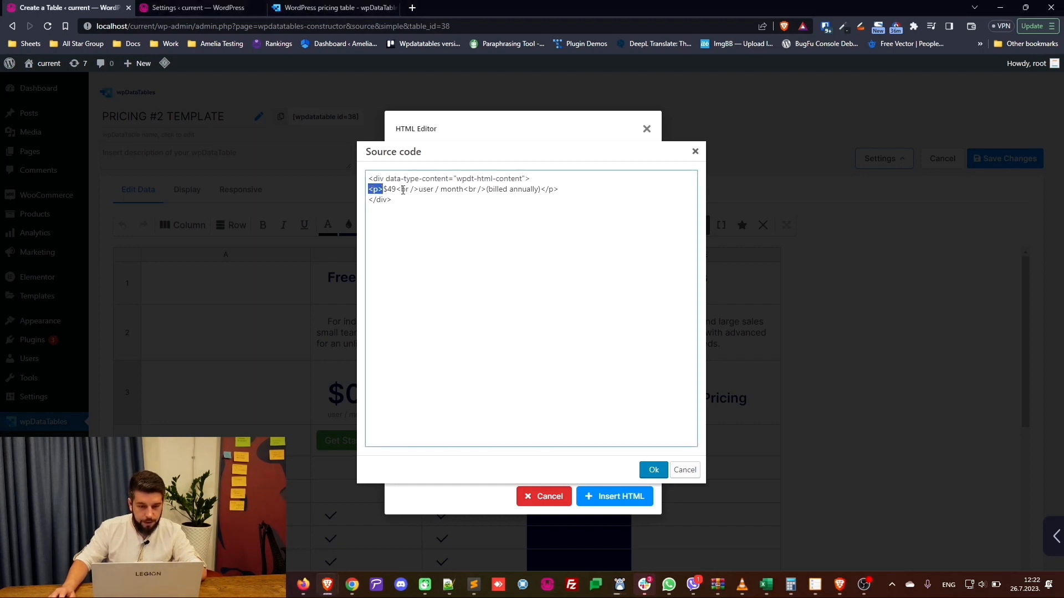
pyautogui.write('<span style="padding:20px 0 0 20px;display:inline-block;font-size: 48px;color:#FFFFFF;font-weight: 600;">')
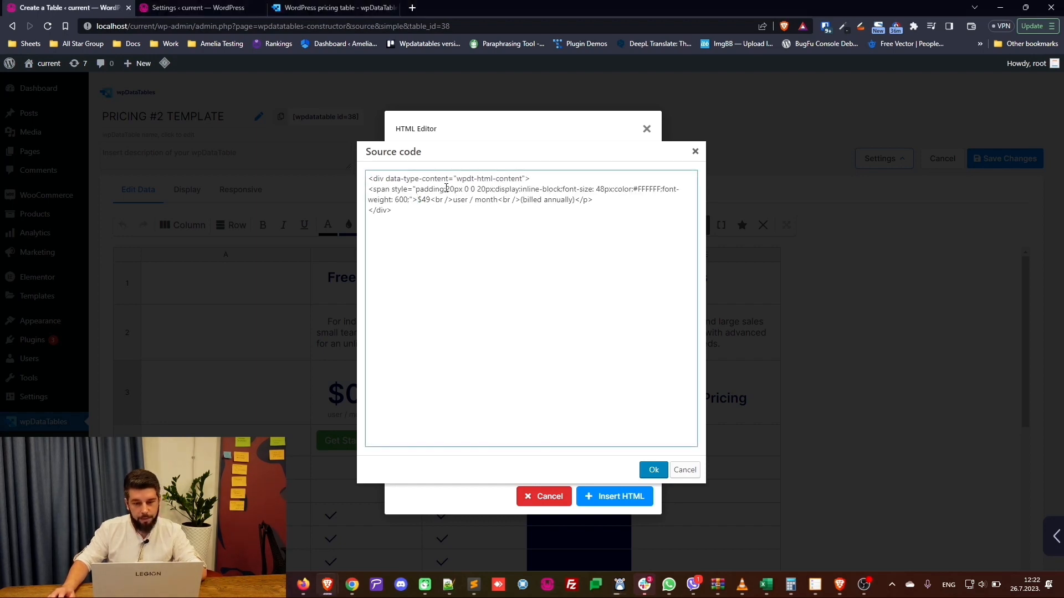
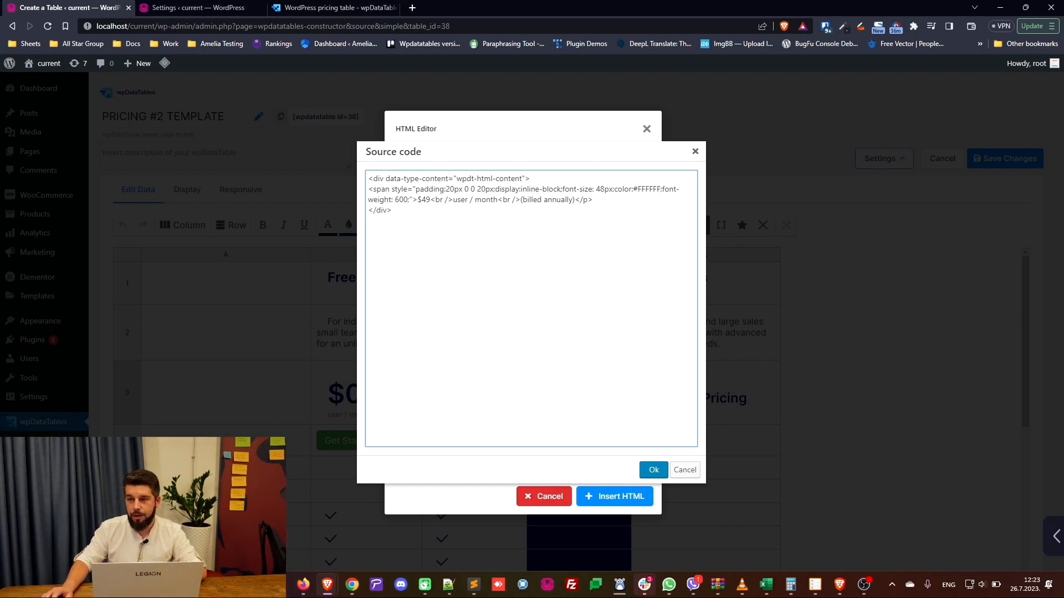
# Replace the br tag after $49 with a closing span and a new span styled margin-left:20px, display: block, color: #848f99.
pyautogui.hotkey('alt', 'Tab')
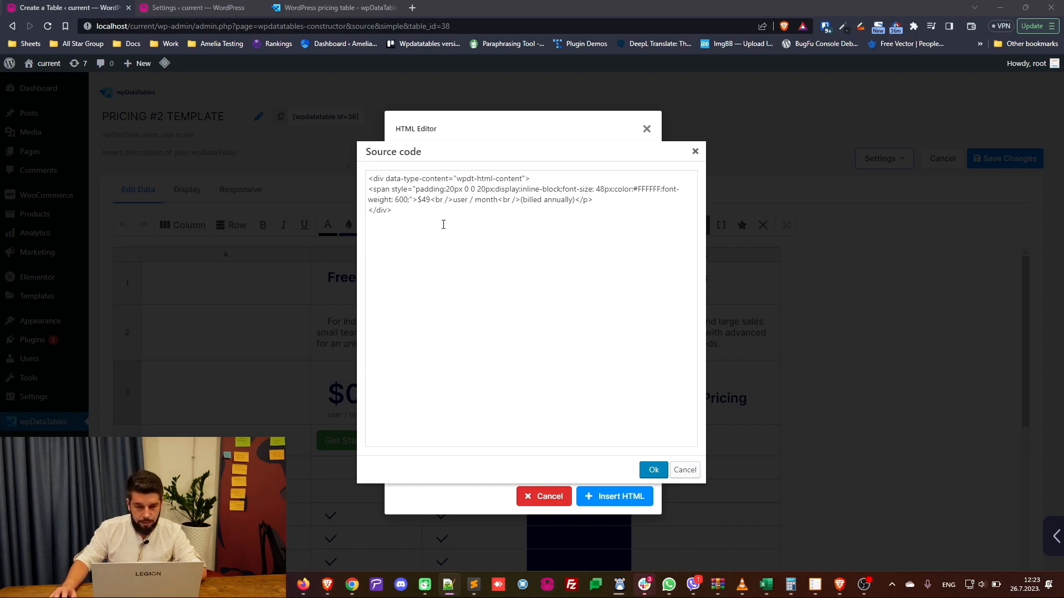
pyautogui.moveTo(432, 200); pyautogui.dragTo(449, 203)
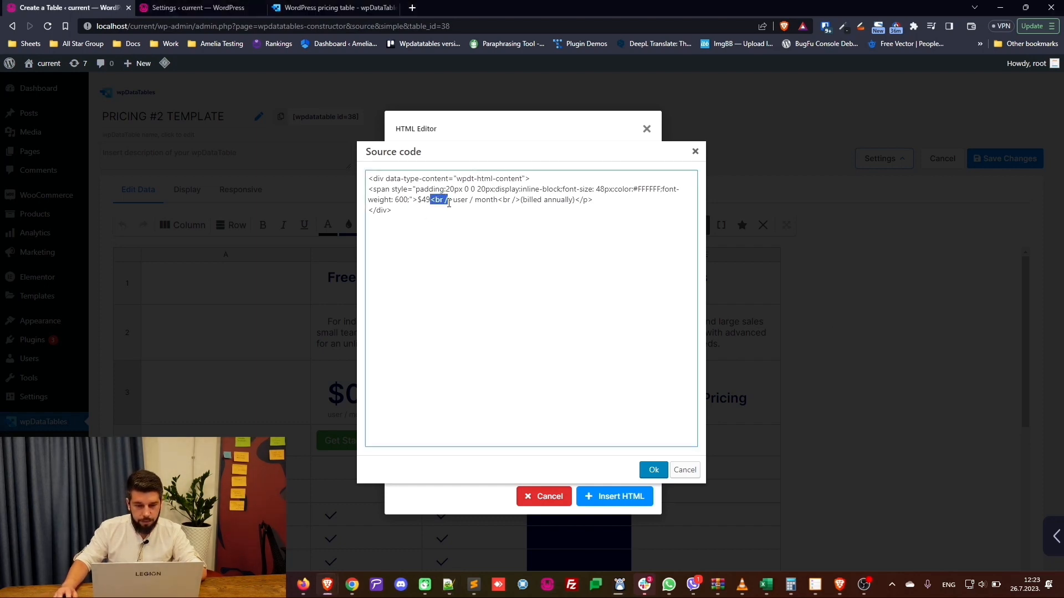
pyautogui.write('</span> <span style="margin-left:20px;display: block; color: #848f99;"')
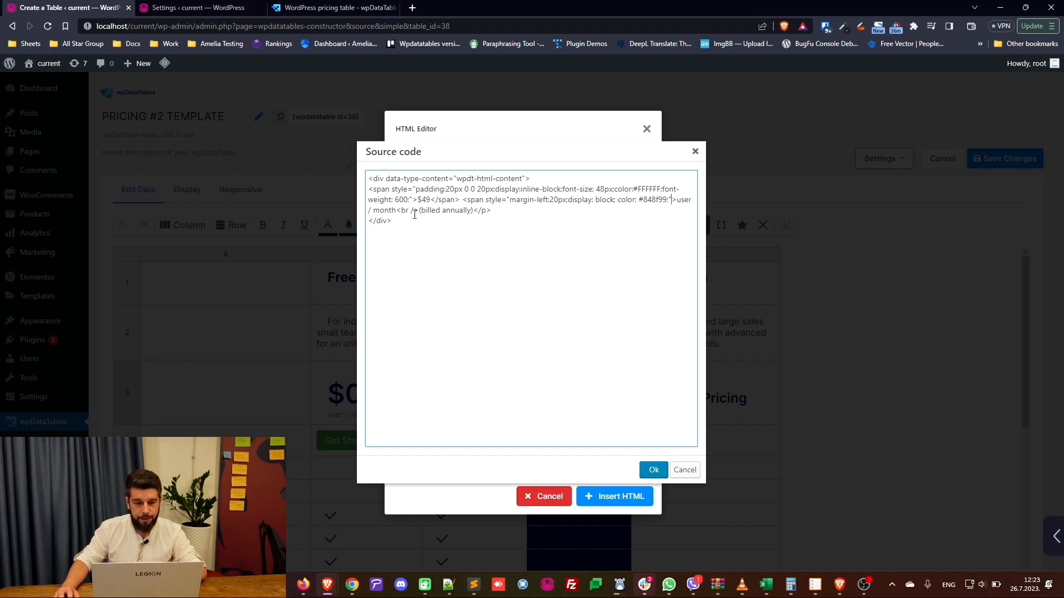
# Shorten the remaining line break to <br>, change the closing p tag to </span>, and insert the HTML into D3.
pyautogui.press('BackSpace')
pyautogui.press('BackSpace')
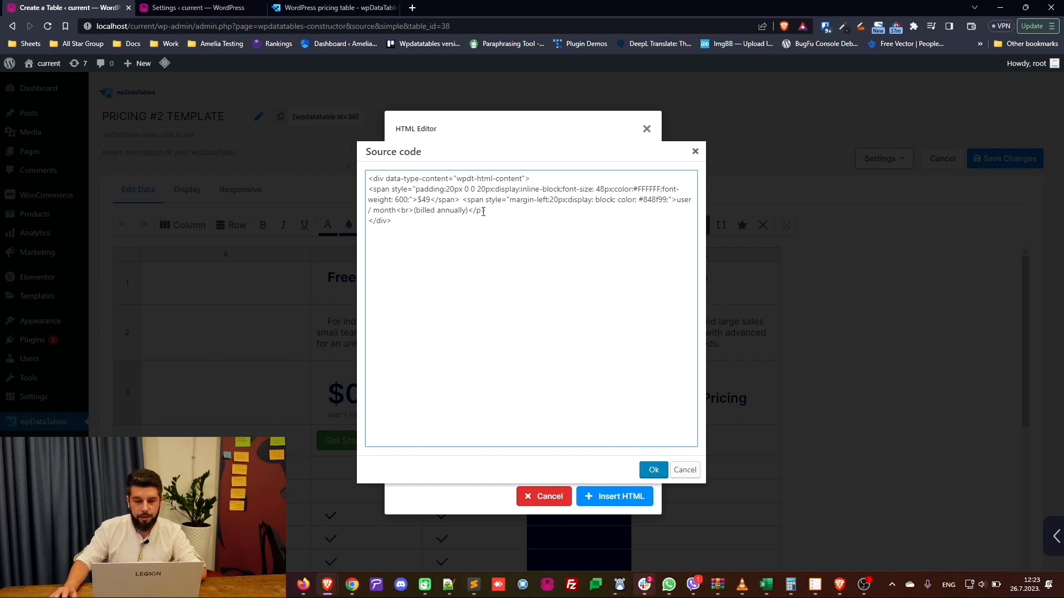
pyautogui.press('BackSpace')
pyautogui.write('span')
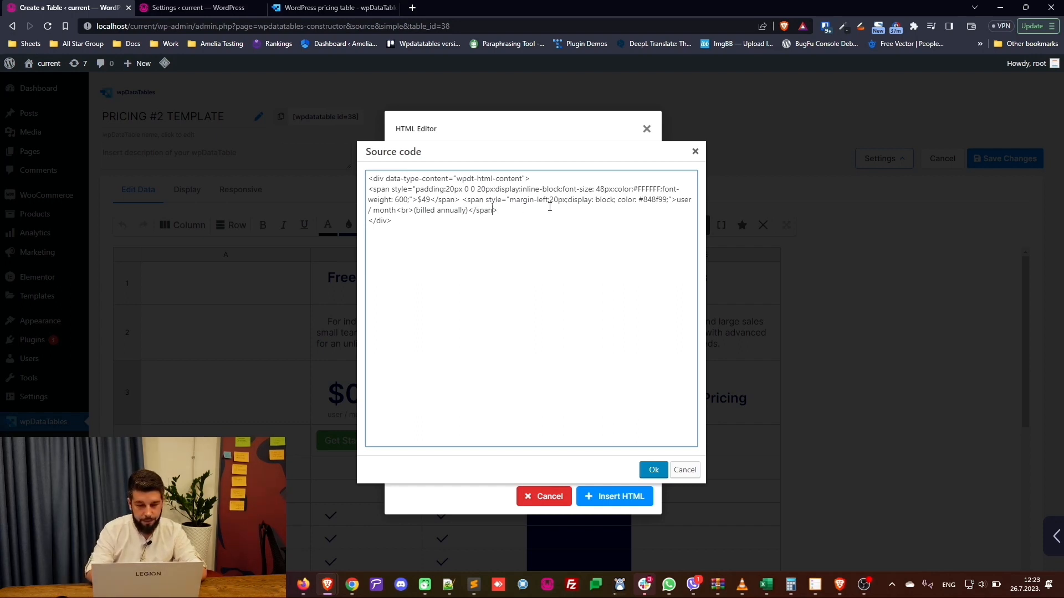
pyautogui.click(654, 471)
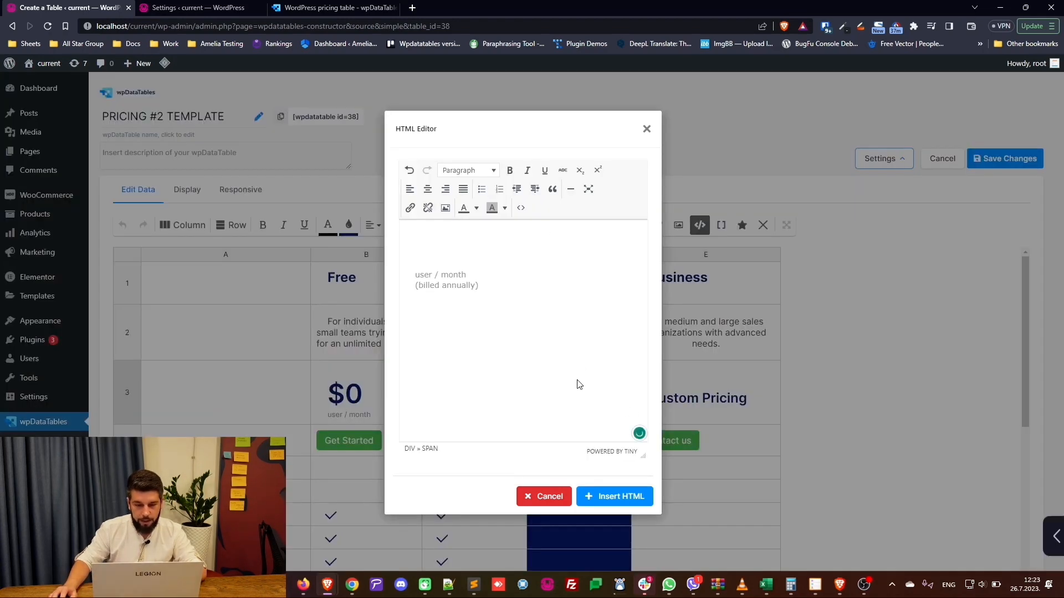
pyautogui.click(604, 498)
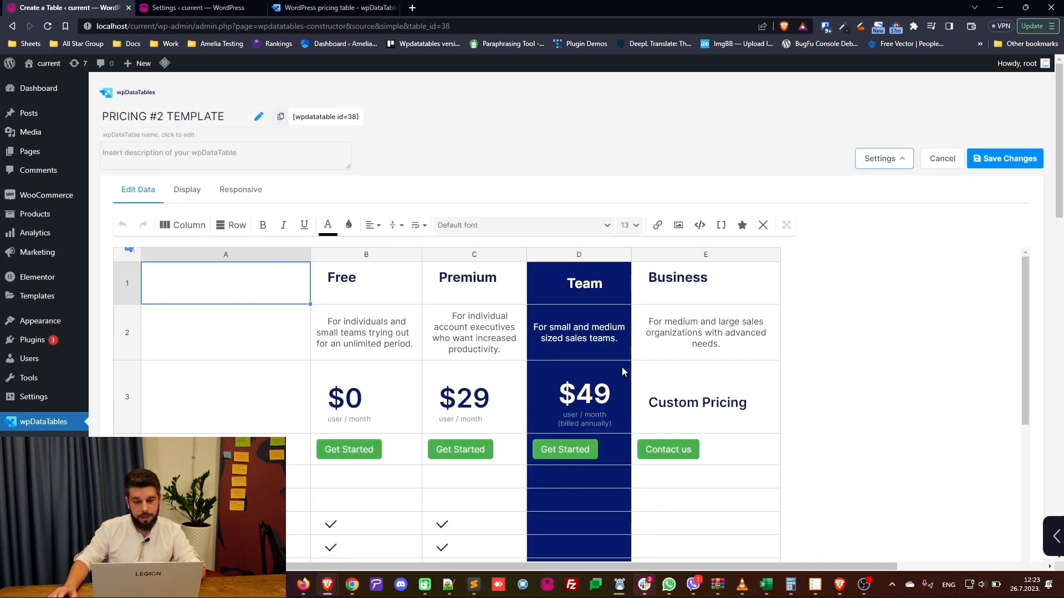
# Enter a div with the classes checkmark checkmark-white in the Team column's Grid view cell D7.
pyautogui.scroll(-3, 579, 399)
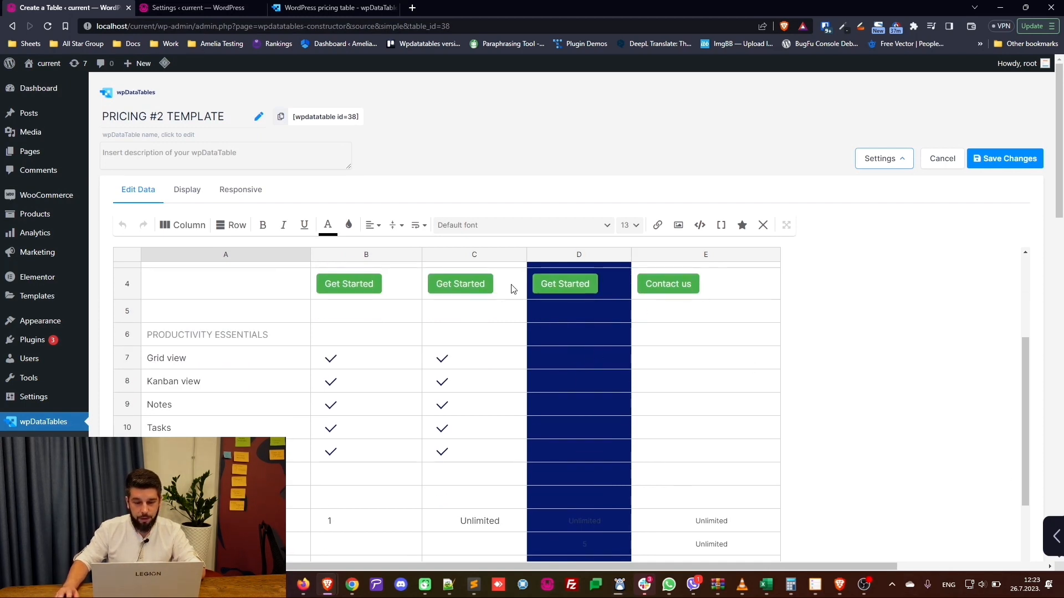
pyautogui.click(561, 359)
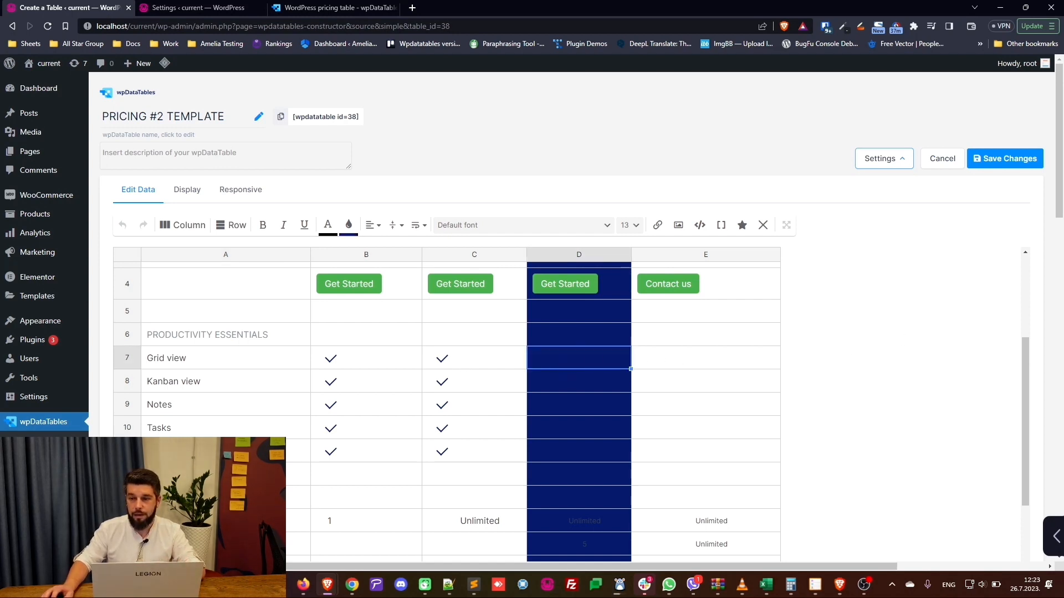
pyautogui.hotkey('alt', 'Tab')
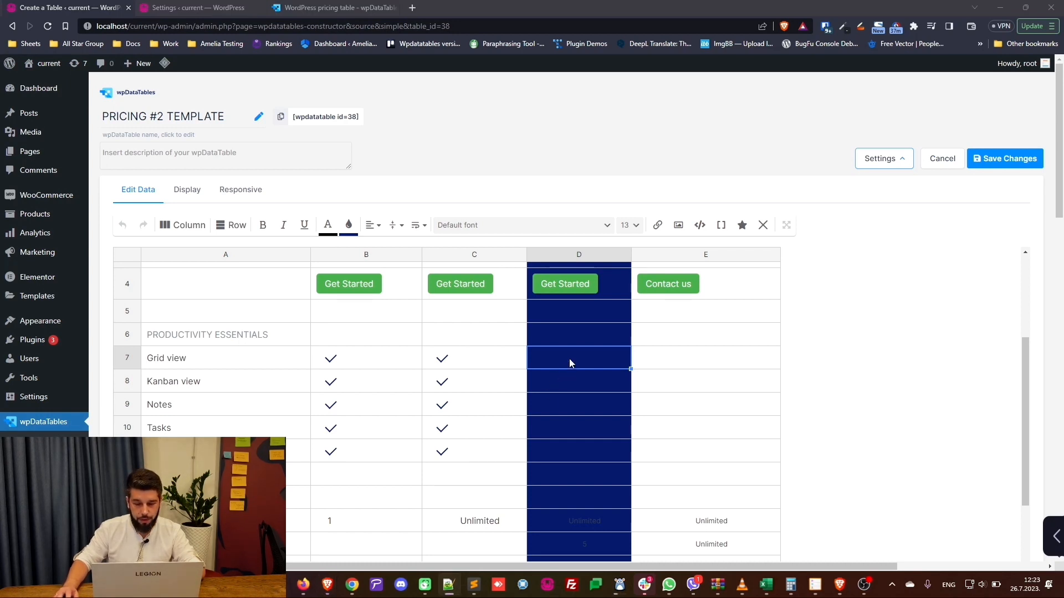
pyautogui.doubleClick(586, 368)
pyautogui.write('<div class="checkmark checkmark-white"> </div>')
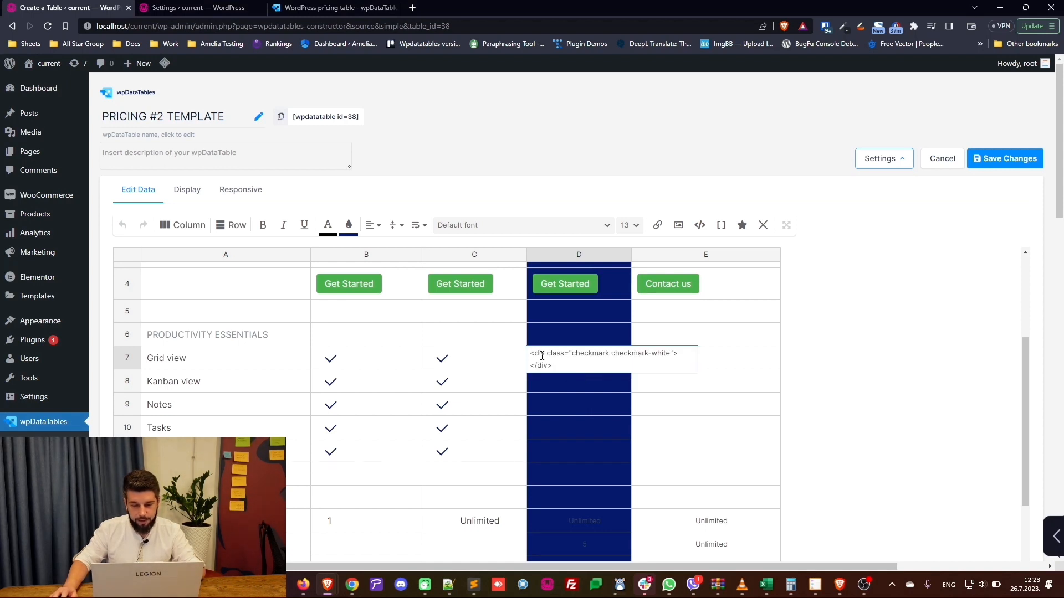
pyautogui.doubleClick(592, 353)
pyautogui.moveTo(611, 354); pyautogui.dragTo(670, 353)
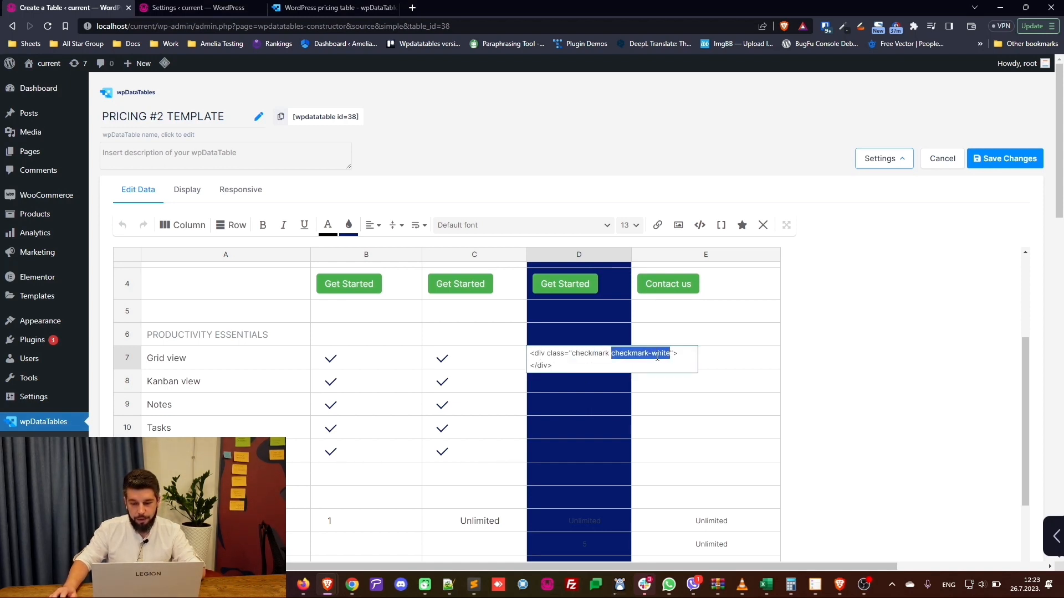
pyautogui.click(619, 366)
pyautogui.press('Return')
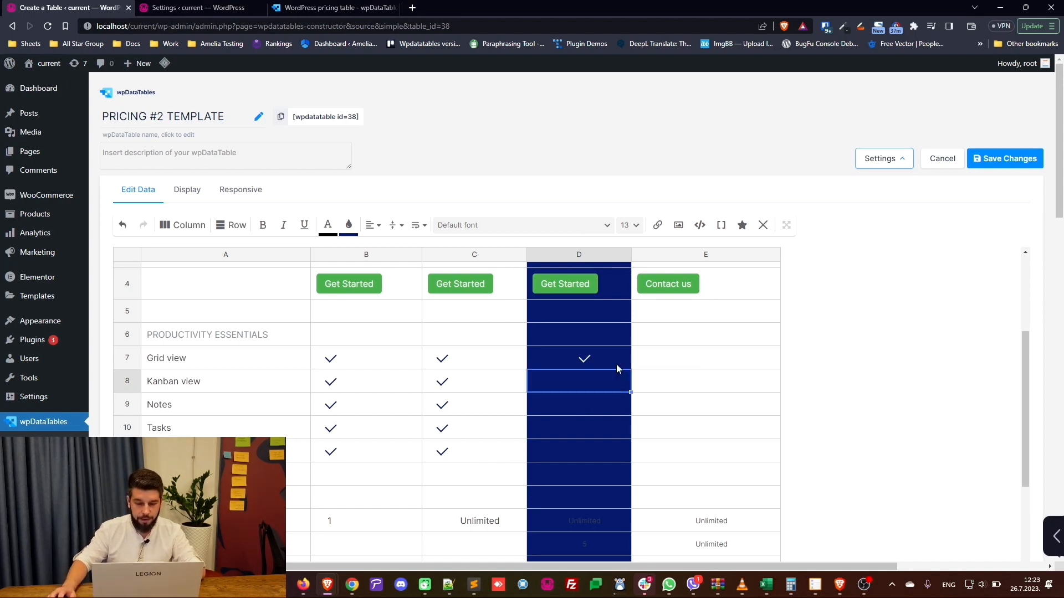
# Paste the white checkmark div into the Team column's cells D8 through D11, from Kanban view to Global search.
pyautogui.hotkey('ctrl', 'v')
pyautogui.moveTo(601, 407); pyautogui.dragTo(594, 424)
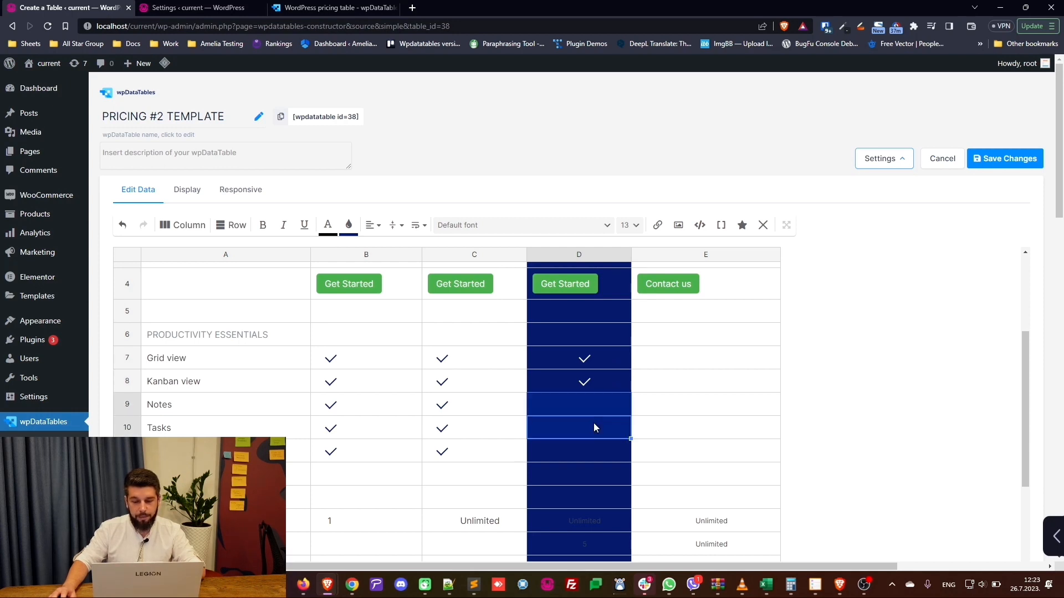
pyautogui.click(594, 425)
pyautogui.hotkey('ctrl', 'v')
pyautogui.click(591, 403)
pyautogui.hotkey('ctrl', 'v')
pyautogui.click(588, 459)
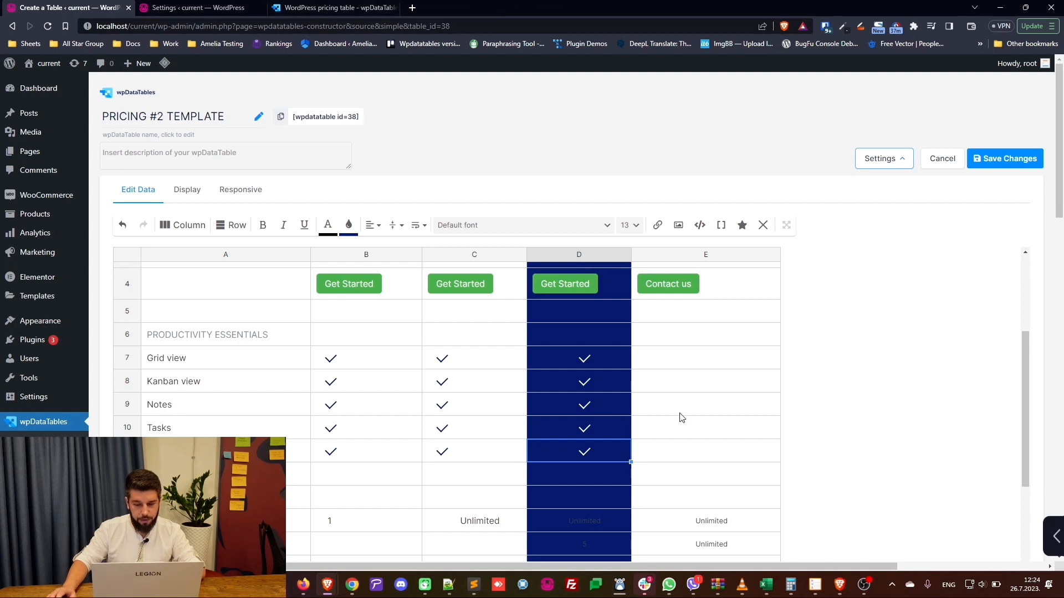
# Set the font size of the DATA OPERATION values in cells D14 through E16 to 16.
pyautogui.scroll(-2, 681, 417)
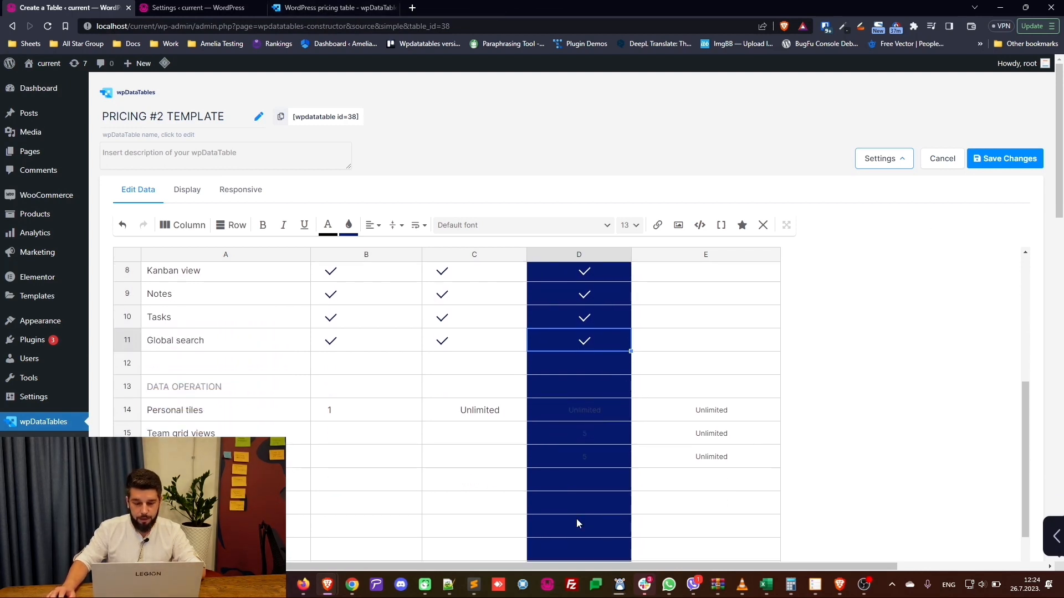
pyautogui.moveTo(570, 410); pyautogui.dragTo(701, 459)
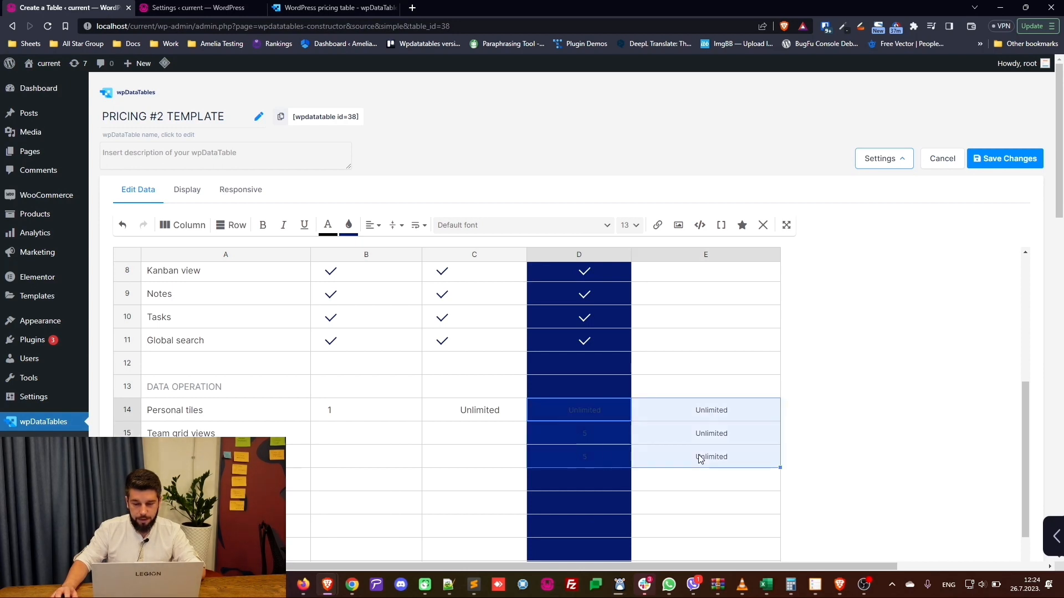
pyautogui.click(629, 225)
pyautogui.click(631, 343)
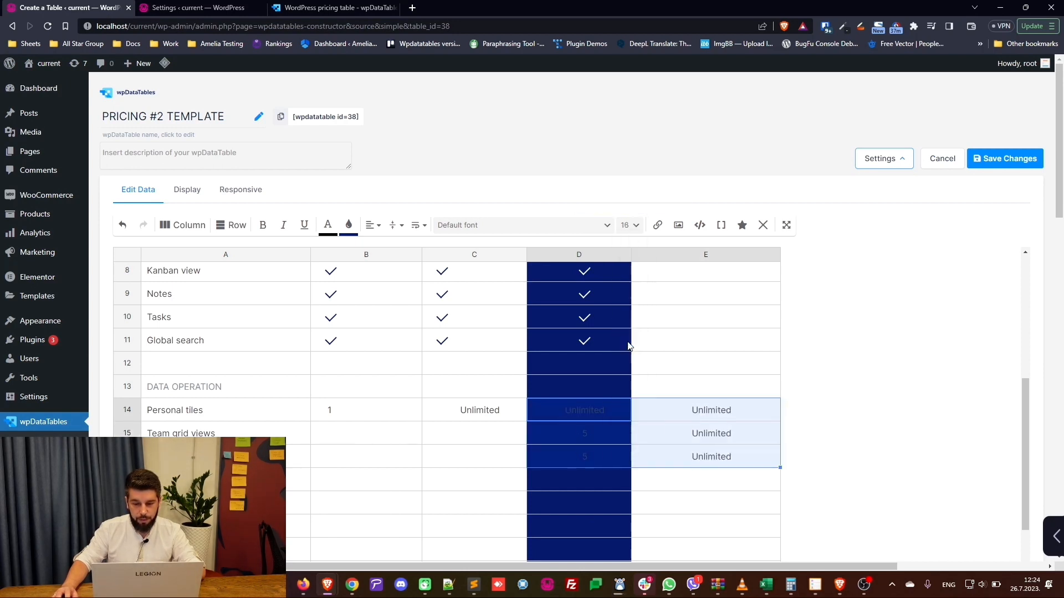
# Set the text color of the Team column's values in D14 through D16 to white, rgba(255, 255, 255, 1).
pyautogui.click(596, 433)
pyautogui.moveTo(585, 410); pyautogui.dragTo(588, 457)
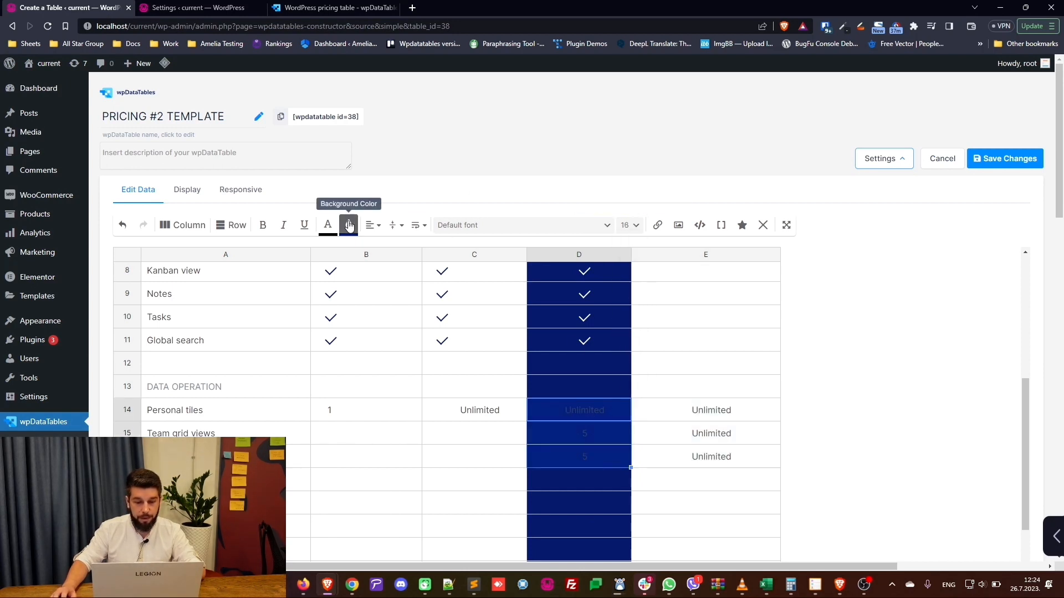
pyautogui.click(328, 225)
pyautogui.click(358, 260)
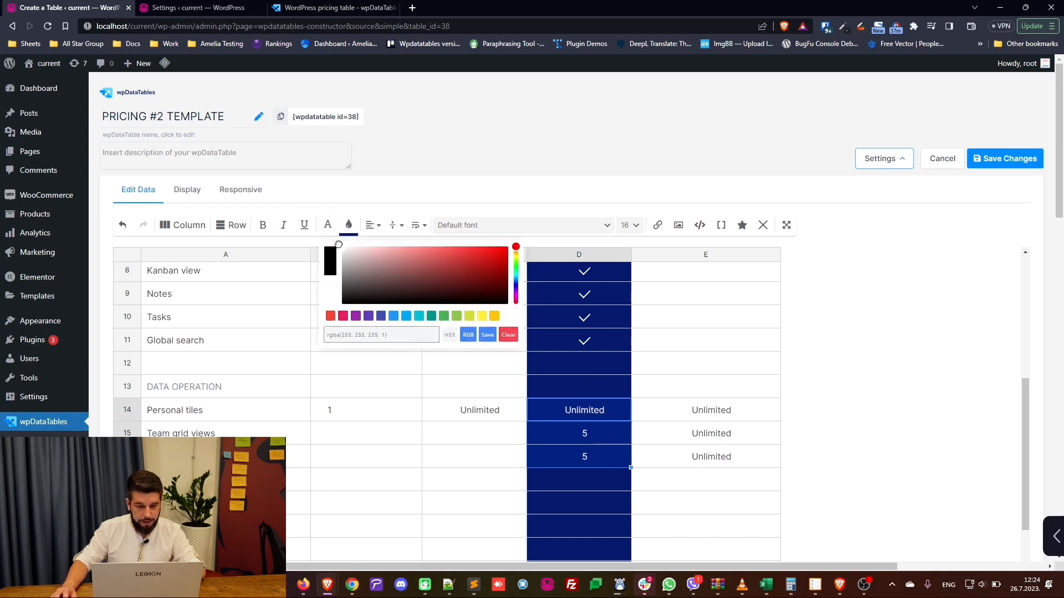
pyautogui.click(486, 335)
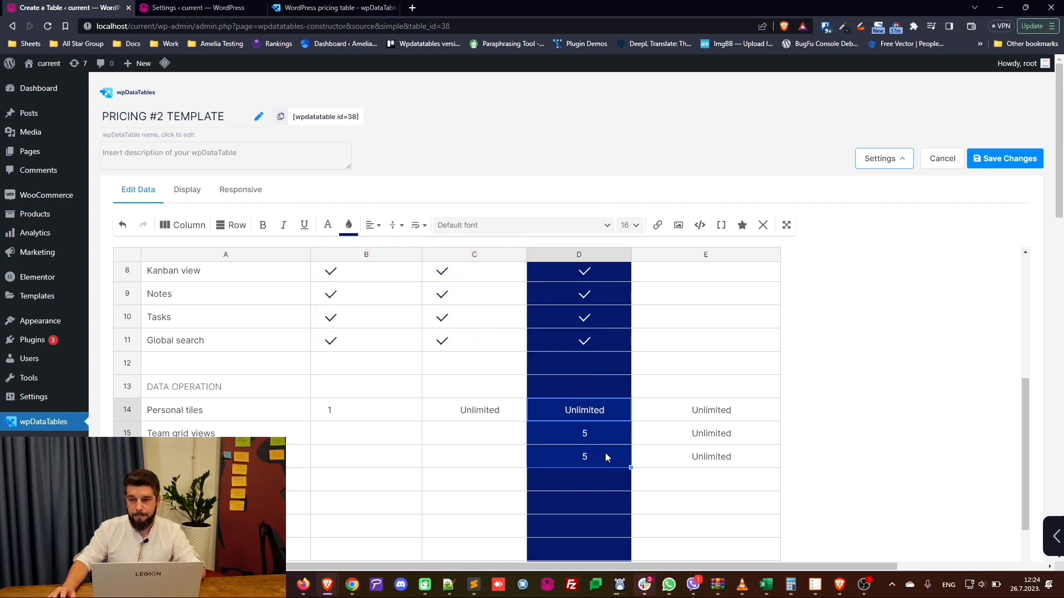
# Copy the white checkmark from D11 into the Team column's Global actions configuration cell, D19.
pyautogui.click(596, 472)
pyautogui.scroll(-2, 600, 438)
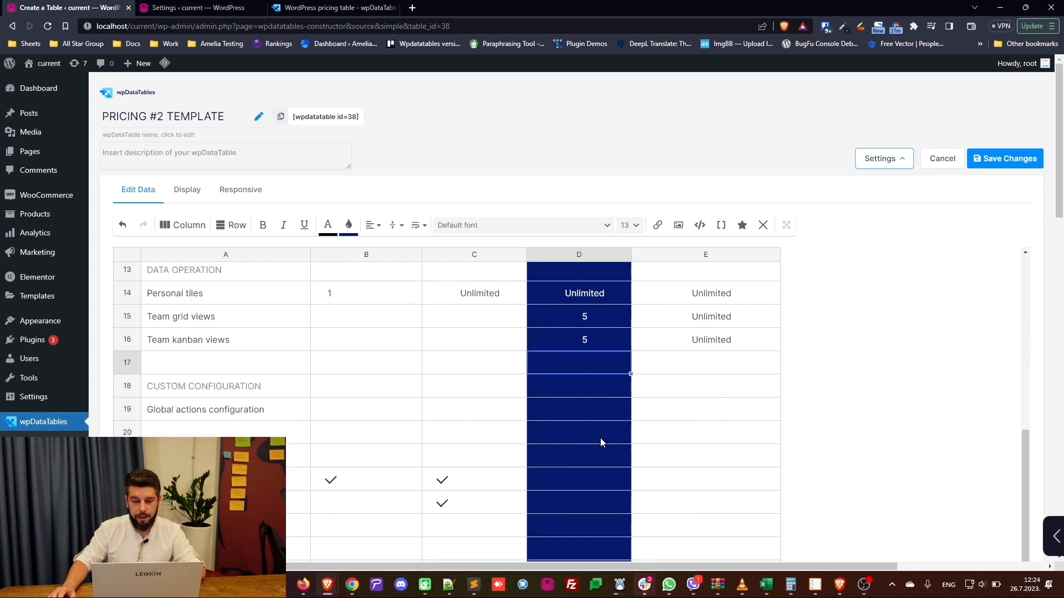
pyautogui.scroll(-2, 600, 432)
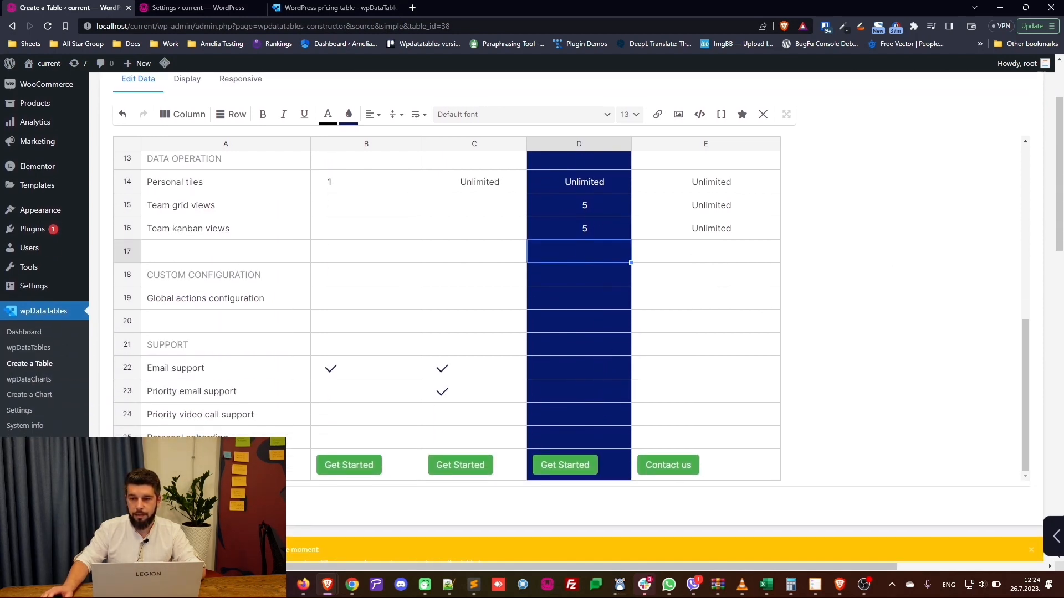
pyautogui.scroll(3, 582, 302)
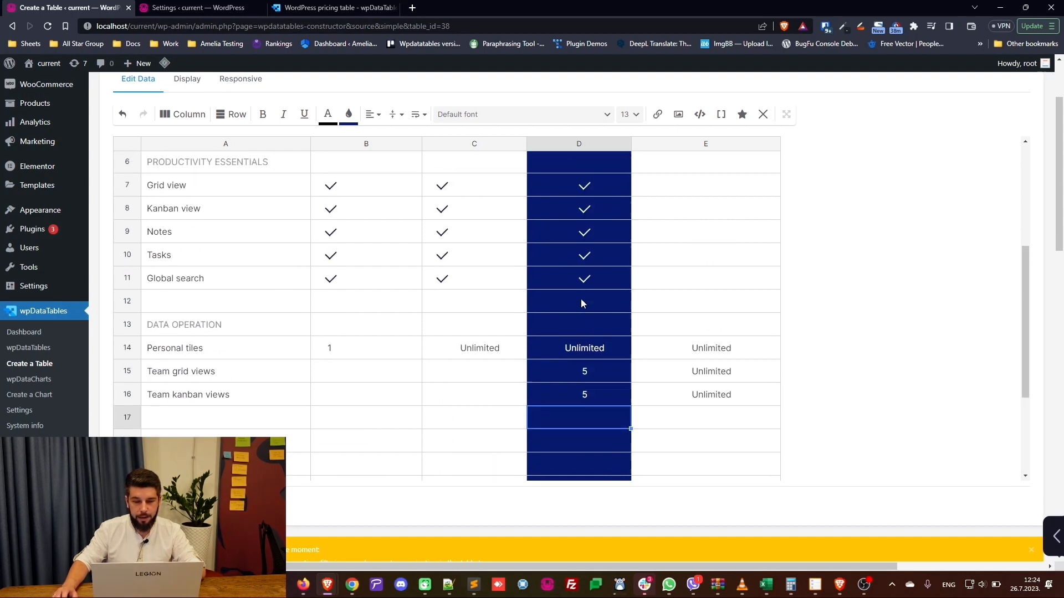
pyautogui.click(582, 278)
pyautogui.scroll(-2, 604, 378)
pyautogui.click(574, 307)
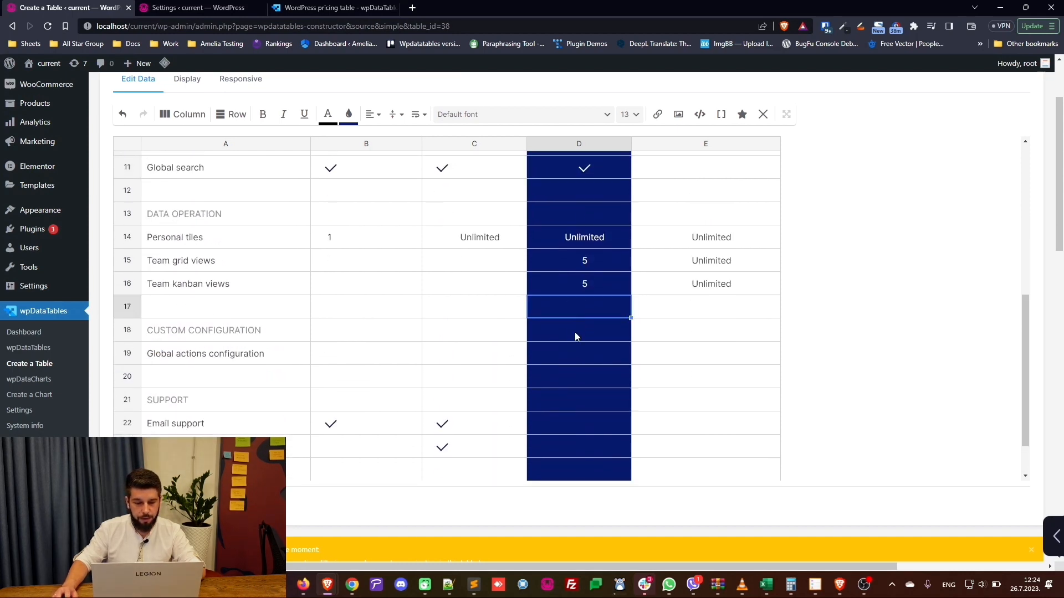
pyautogui.click(574, 331)
pyautogui.click(583, 349)
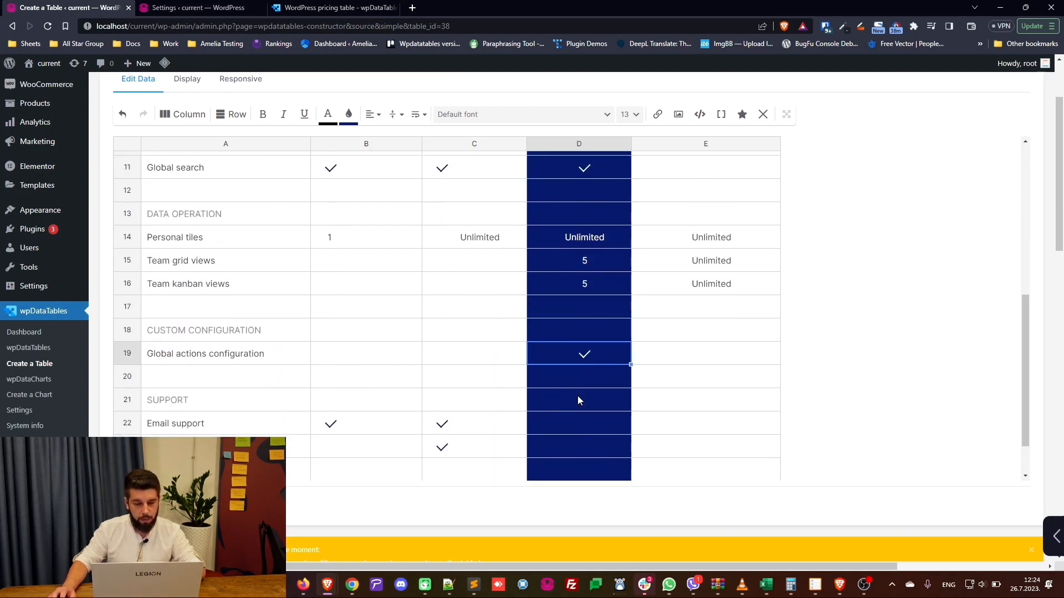
# Paste the white checkmark into the Team column's Email support, Priority email support and Priority video call support cells, D22 through D24.
pyautogui.click(581, 416)
pyautogui.scroll(-1, 600, 373)
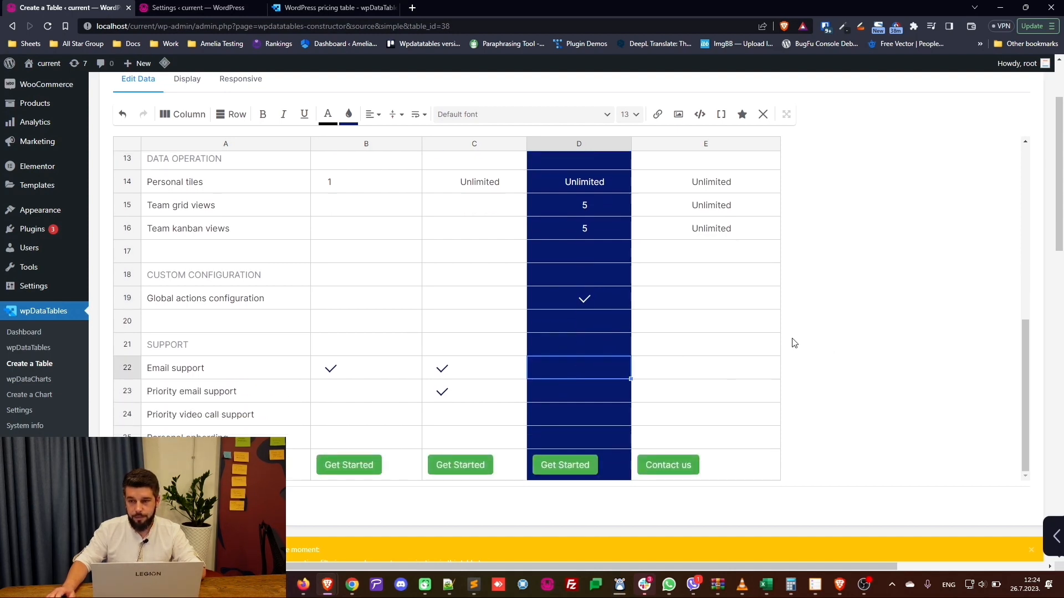
pyautogui.hotkey('ctrl', 'v')
pyautogui.click(562, 390)
pyautogui.hotkey('ctrl', 'v')
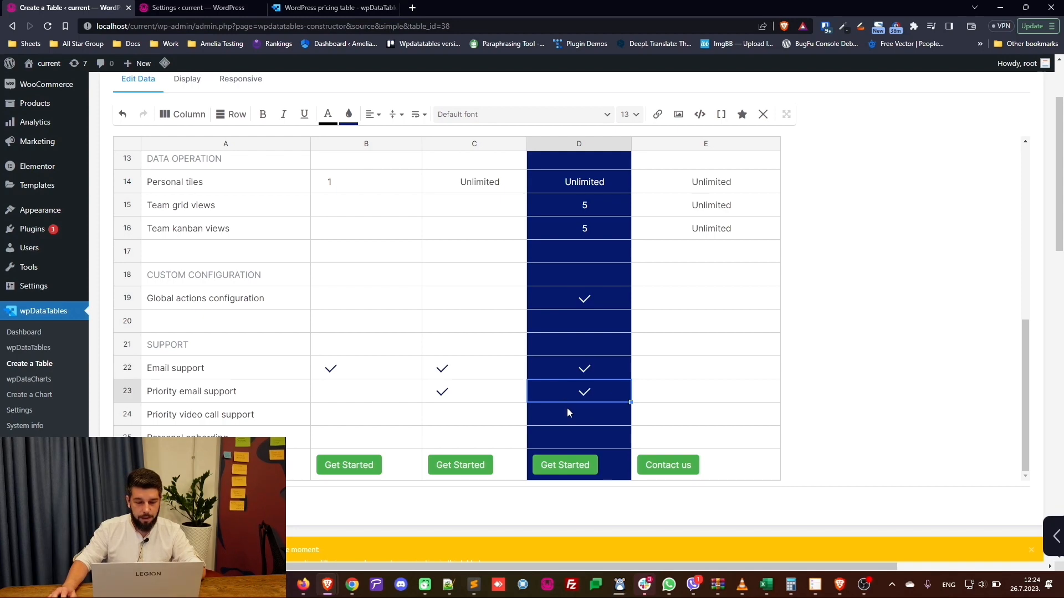
pyautogui.click(568, 411)
pyautogui.hotkey('ctrl', 'v')
pyautogui.click(588, 434)
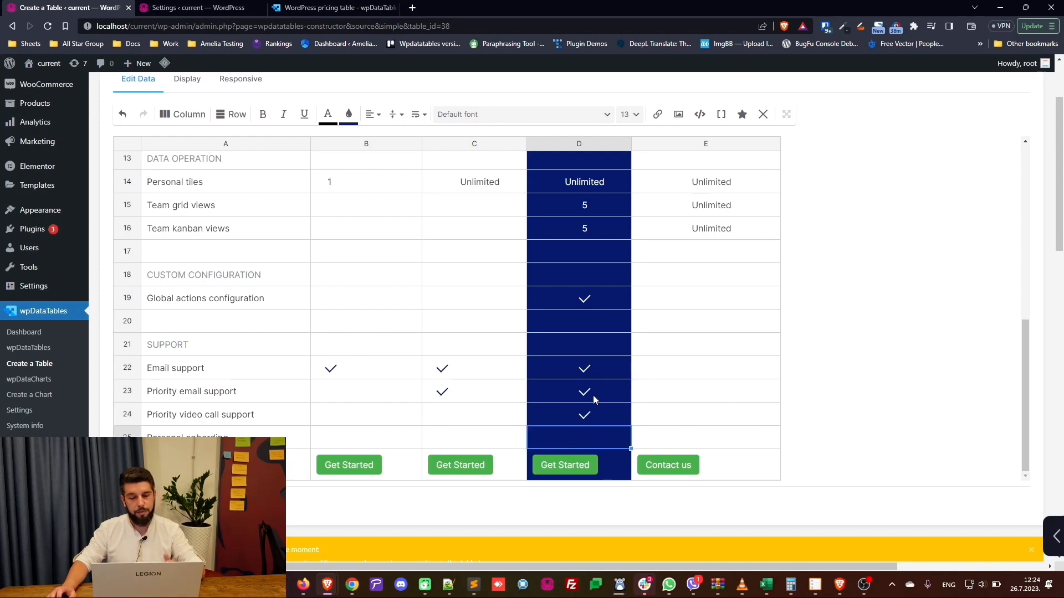
# View the HTML of the Business heading in E1 and close the editor without inserting anything.
pyautogui.scroll(7, 593, 395)
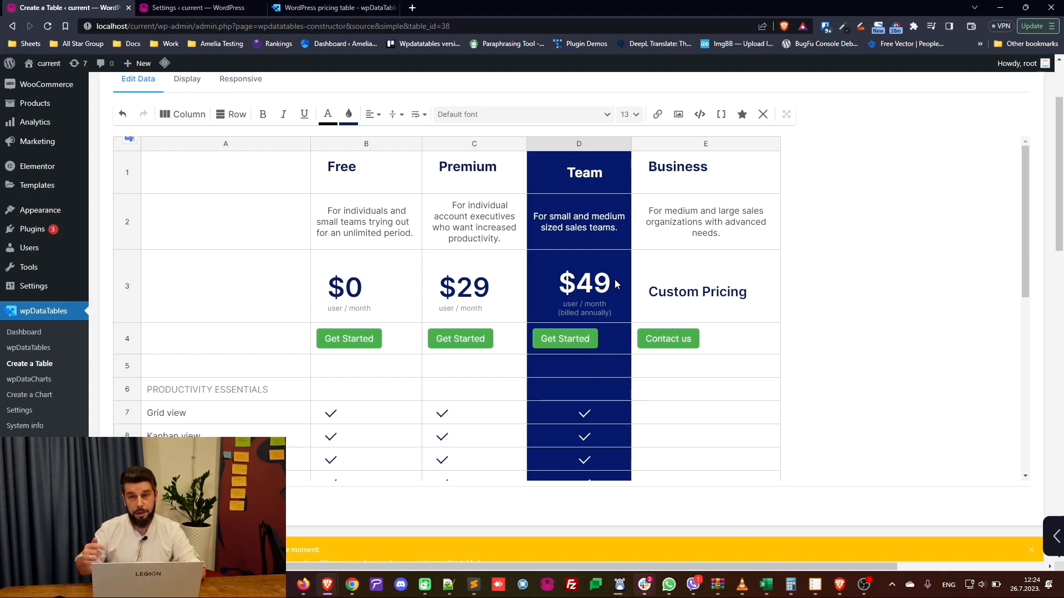
pyautogui.click(683, 208)
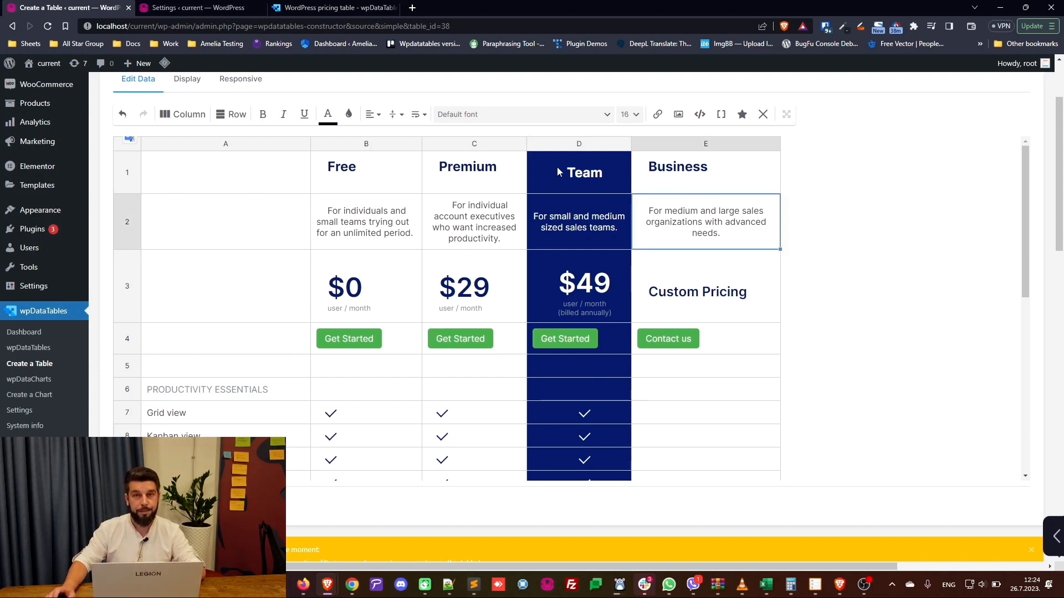
pyautogui.click(736, 189)
pyautogui.click(700, 114)
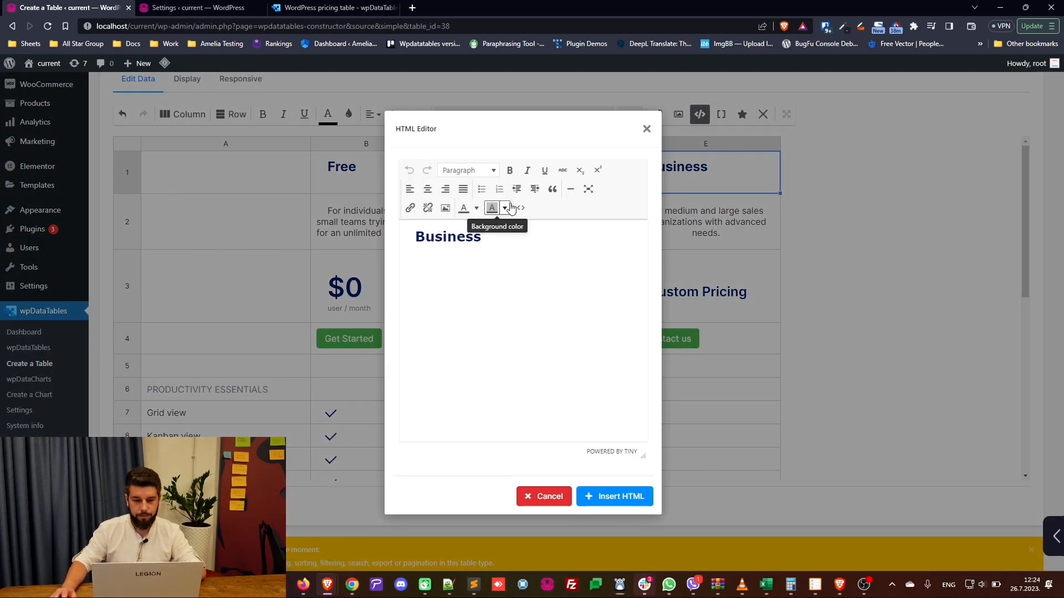
pyautogui.click(520, 209)
pyautogui.click(558, 499)
# Copy the blue checkmark from C7 into the Business column's Productivity Essentials cells, E7 through E11.
pyautogui.click(706, 366)
pyautogui.scroll(-3, 706, 332)
pyautogui.click(706, 247)
pyautogui.hotkey('ctrl', 'v')
pyautogui.click(464, 248)
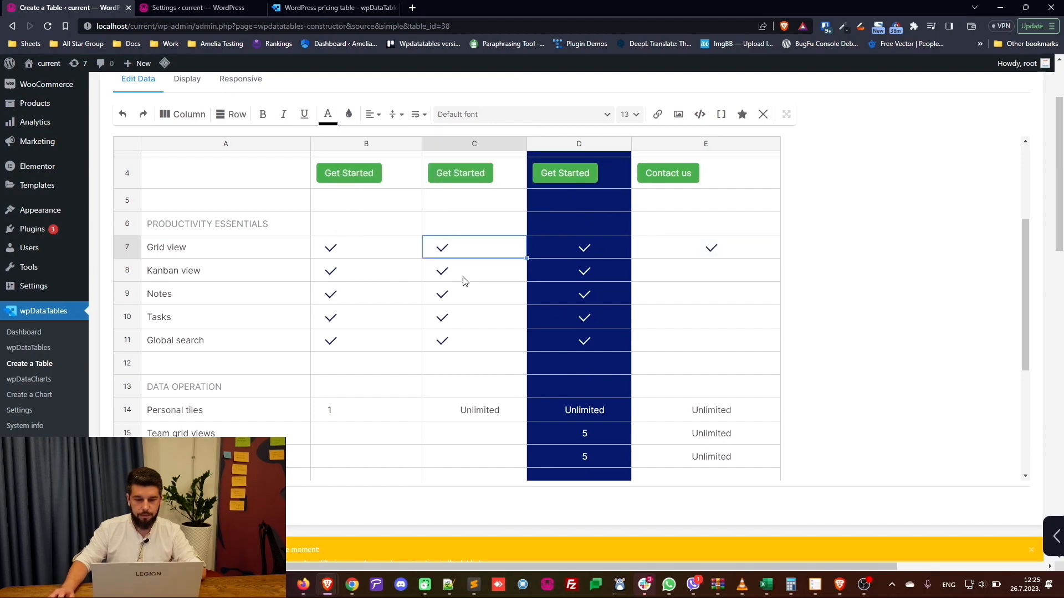
pyautogui.hotkey('ctrl', 'c')
pyautogui.hotkey('ctrl', 'v')
# Left-align the contents of the Business and Team columns.
pyautogui.click(706, 144)
pyautogui.click(579, 144)
# Paste the blue checkmark into the Business column's Global actions configuration cell E19 and the support cells E22 through E25.
pyautogui.click(722, 367)
pyautogui.scroll(-3, 722, 377)
pyautogui.click(706, 244)
pyautogui.scroll(-1, 703, 388)
pyautogui.click(703, 442)
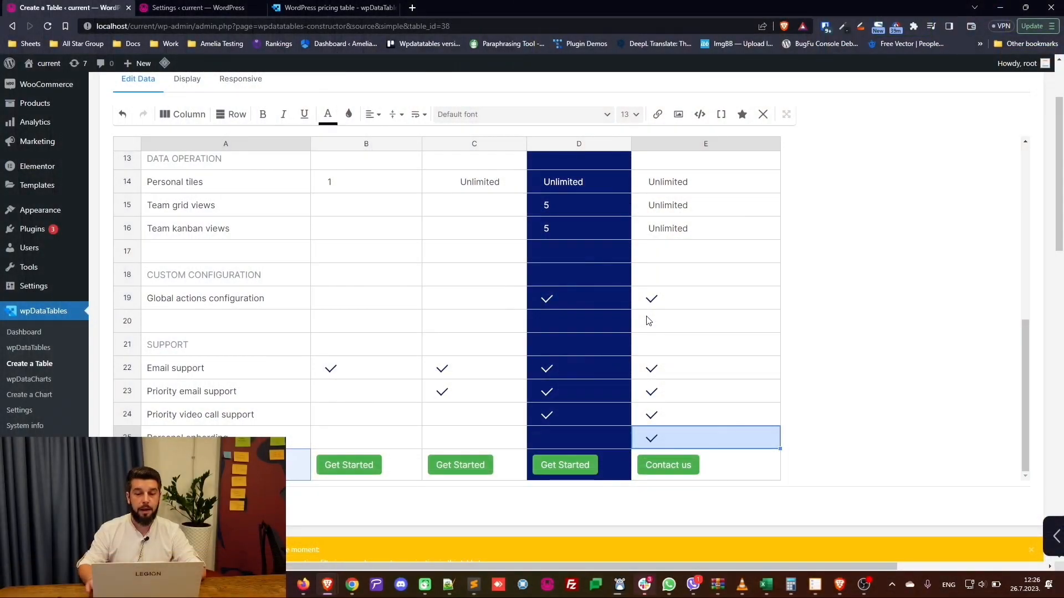
pyautogui.click(359, 7)
pyautogui.click(183, 7)
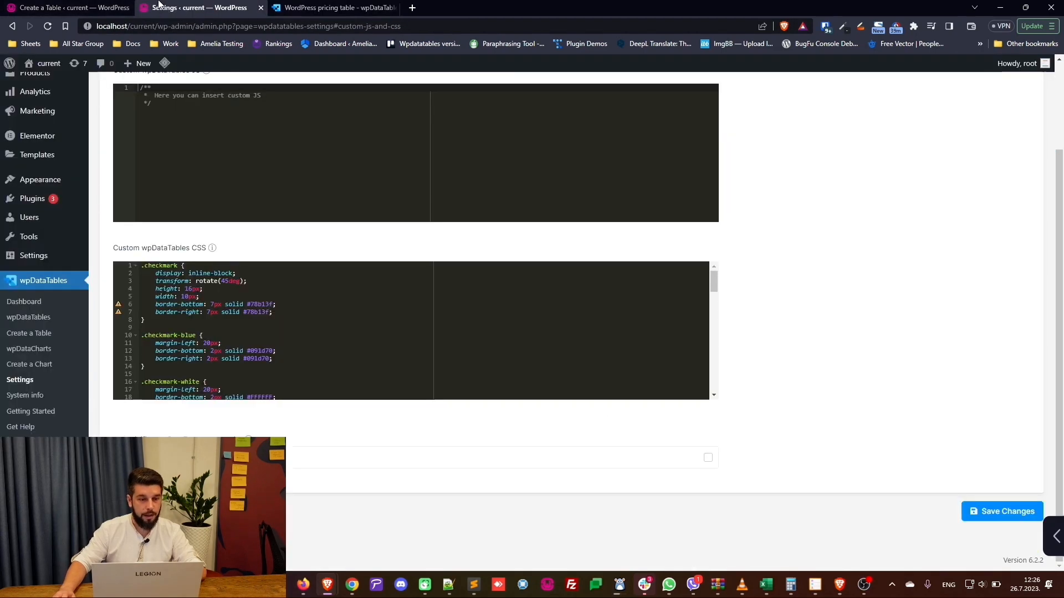
pyautogui.click(58, 7)
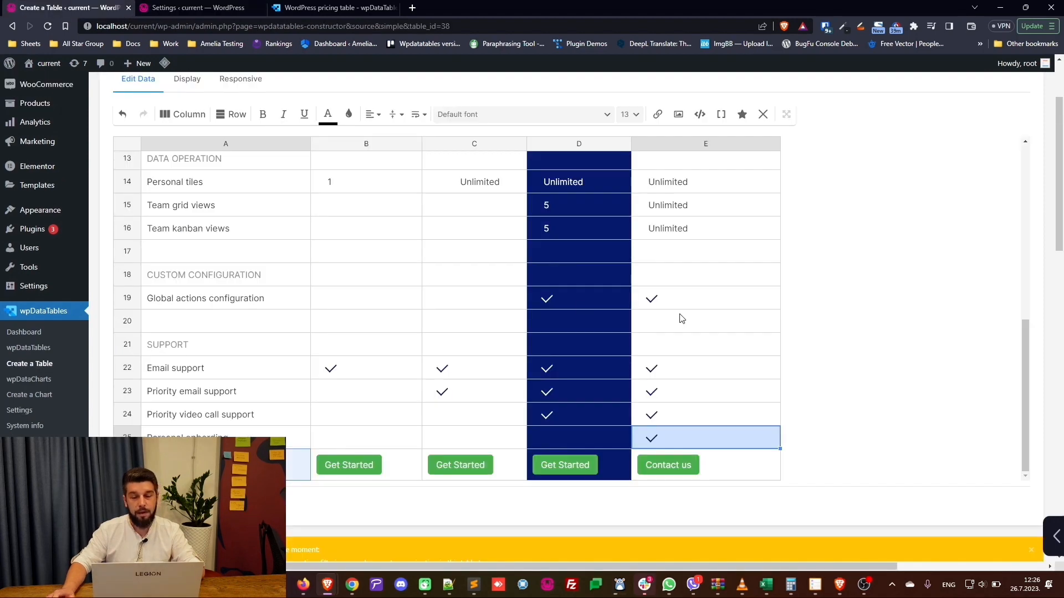
# Copy the shortcode of the PRICING #2 TEMPLATE table to the clipboard.
pyautogui.scroll(10, 681, 319)
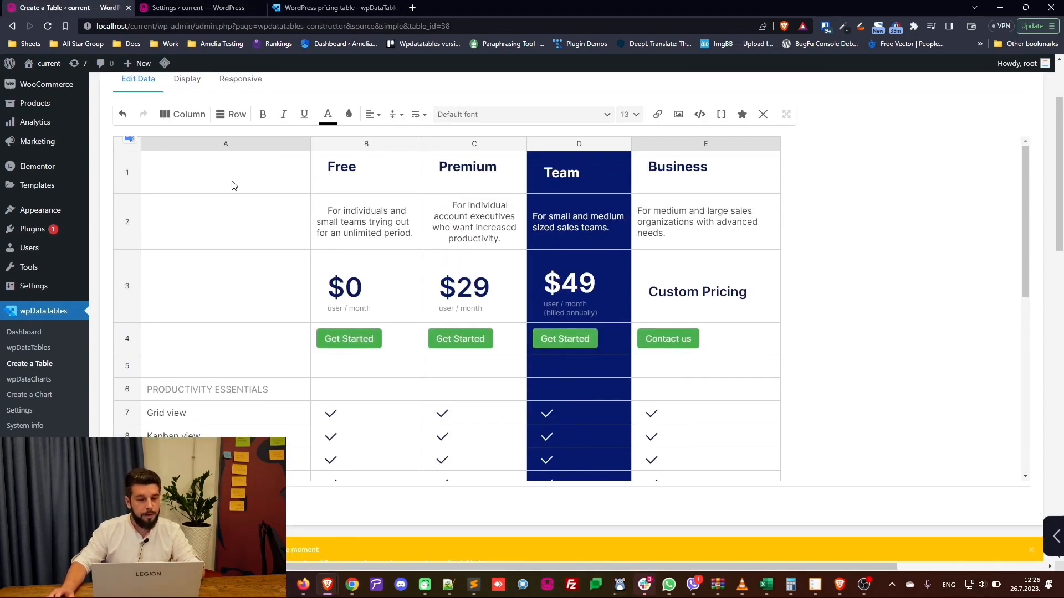
pyautogui.scroll(2, 270, 198)
pyautogui.click(284, 117)
pyautogui.scroll(-2, 271, 267)
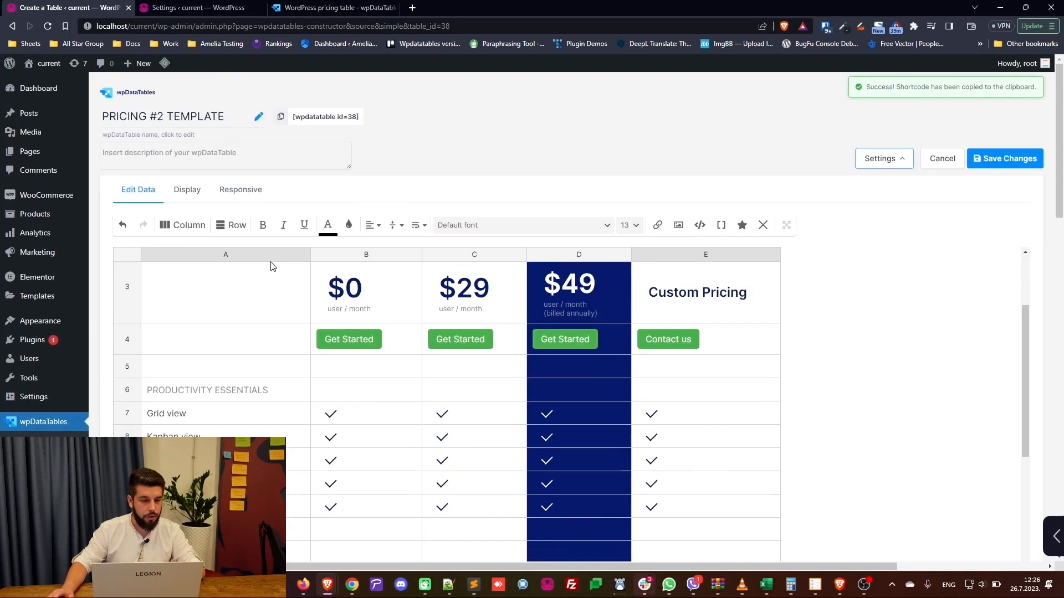
pyautogui.scroll(-1, 221, 327)
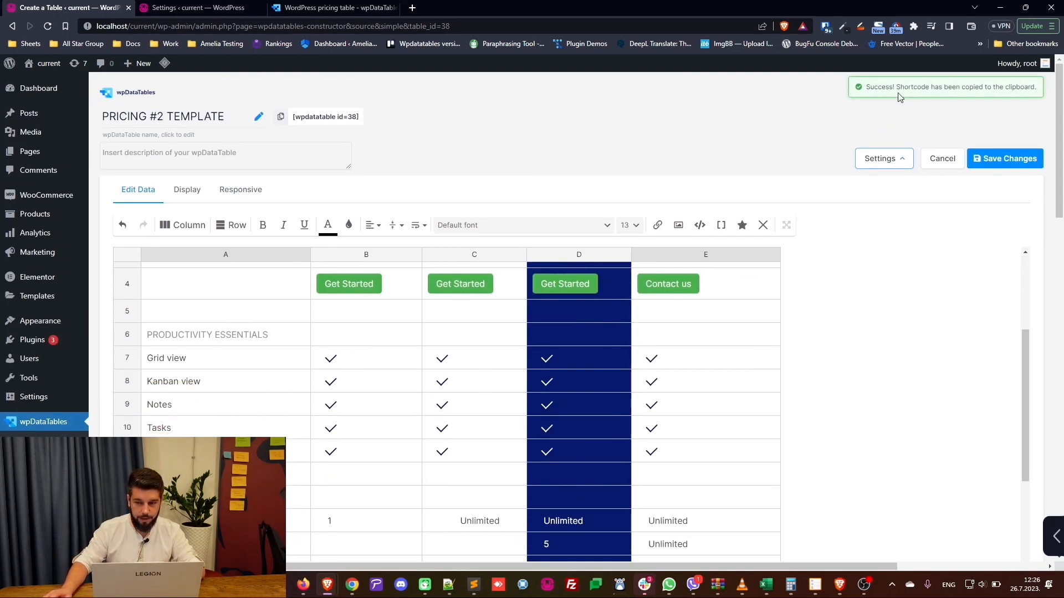
# Open the WordPress pages list in a new browser tab and edit the Pricing Table 2 page with Elementor.
pyautogui.middleClick(38, 152)
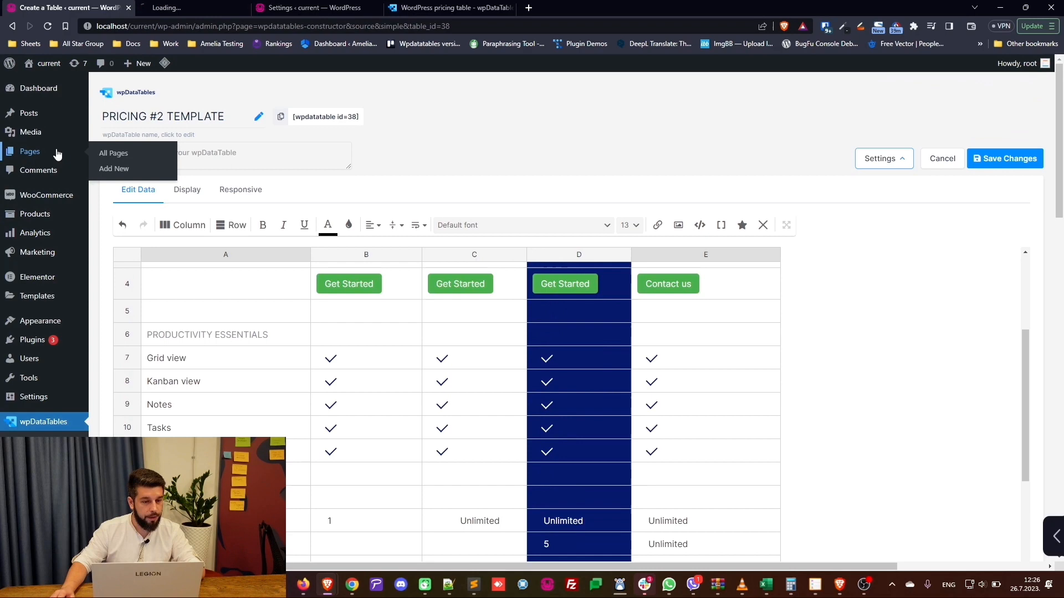
pyautogui.click(182, 7)
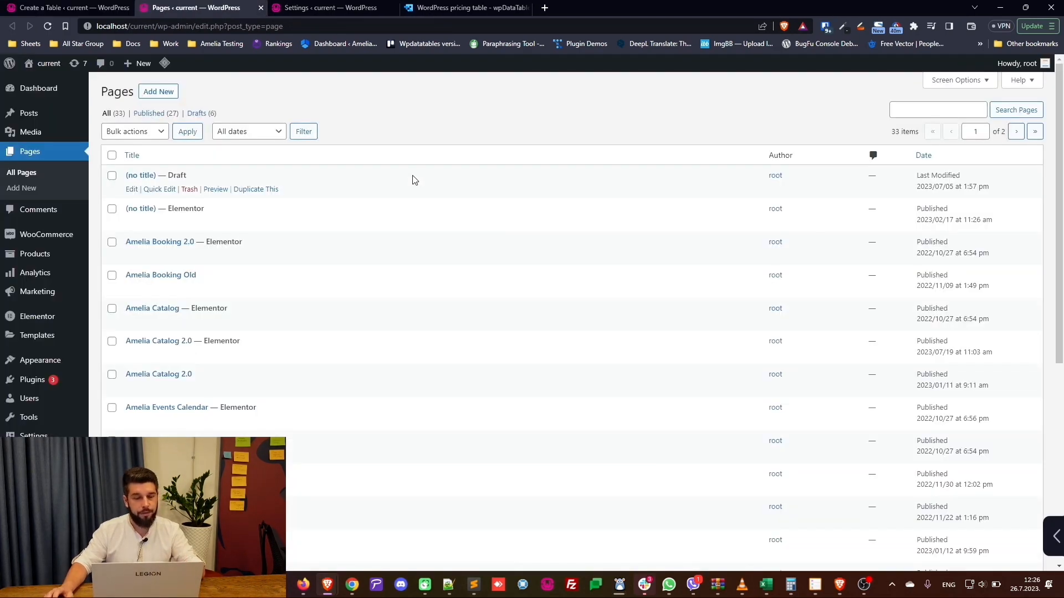
pyautogui.scroll(-6, 412, 199)
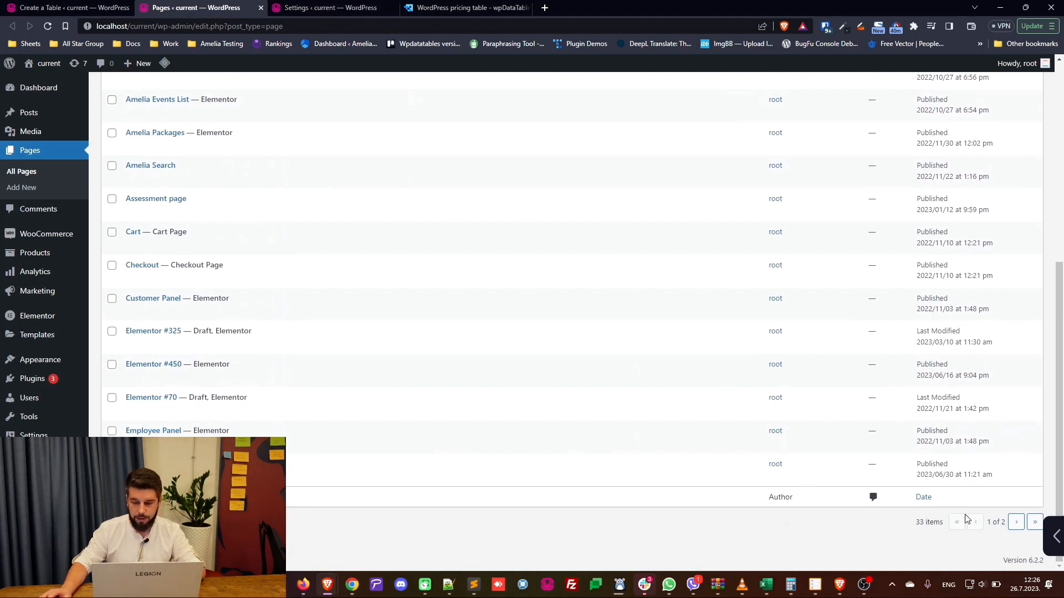
pyautogui.click(1022, 525)
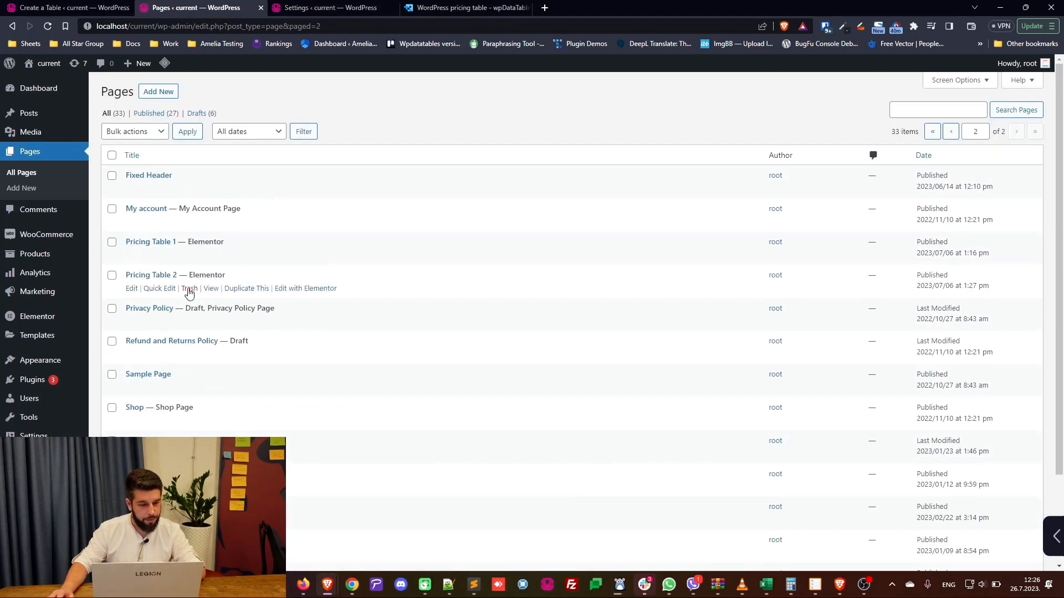
pyautogui.click(297, 289)
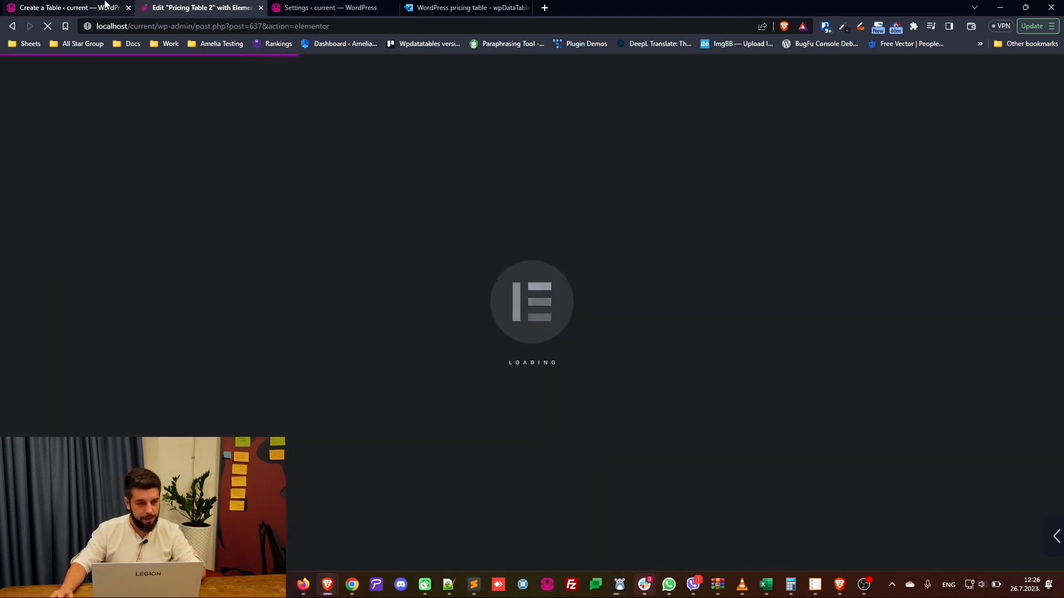
pyautogui.click(103, 7)
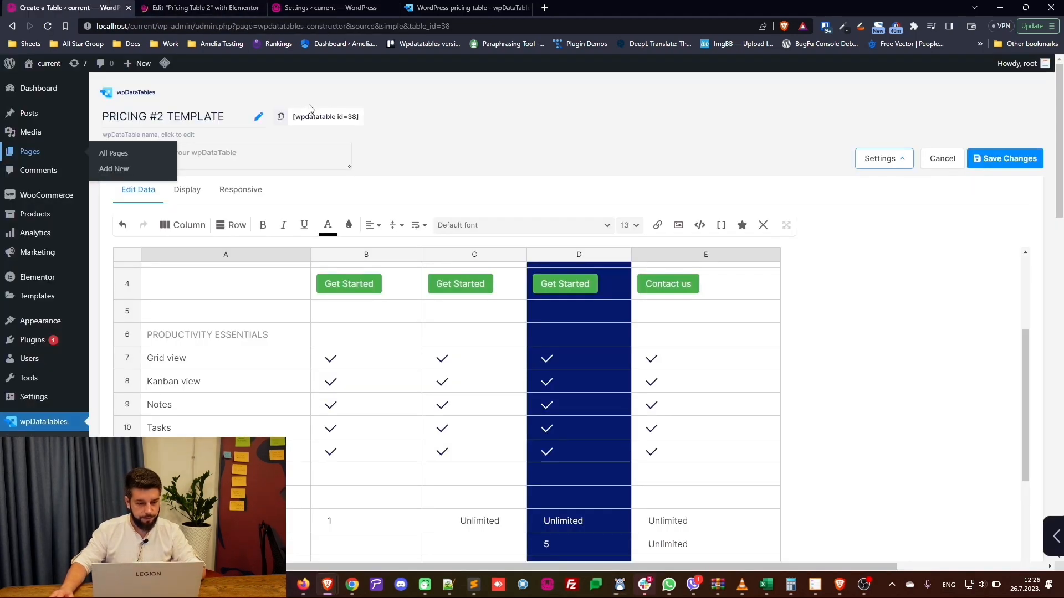
pyautogui.click(177, 8)
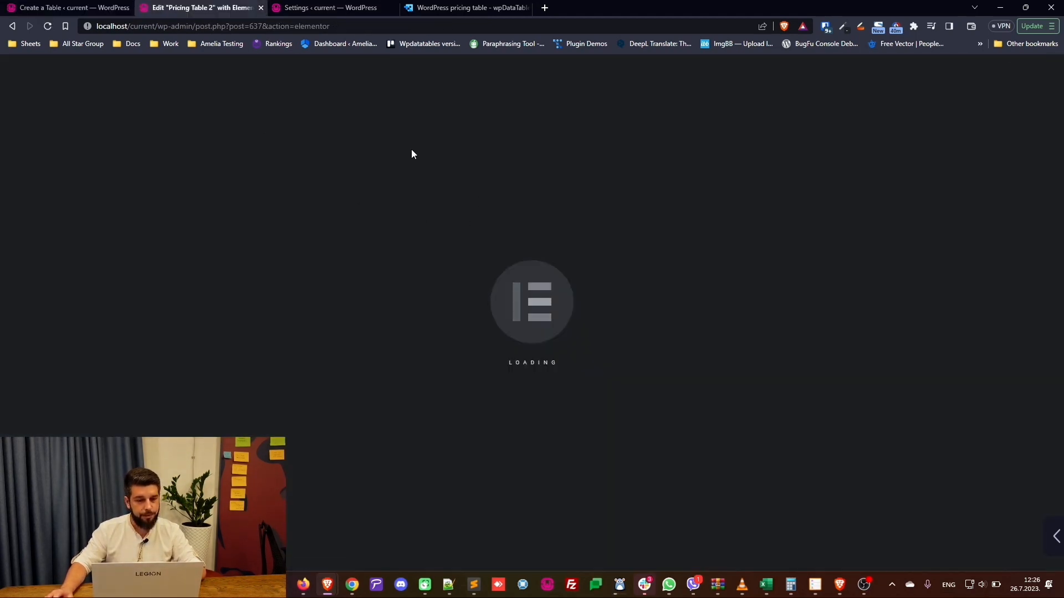
pyautogui.click(78, 8)
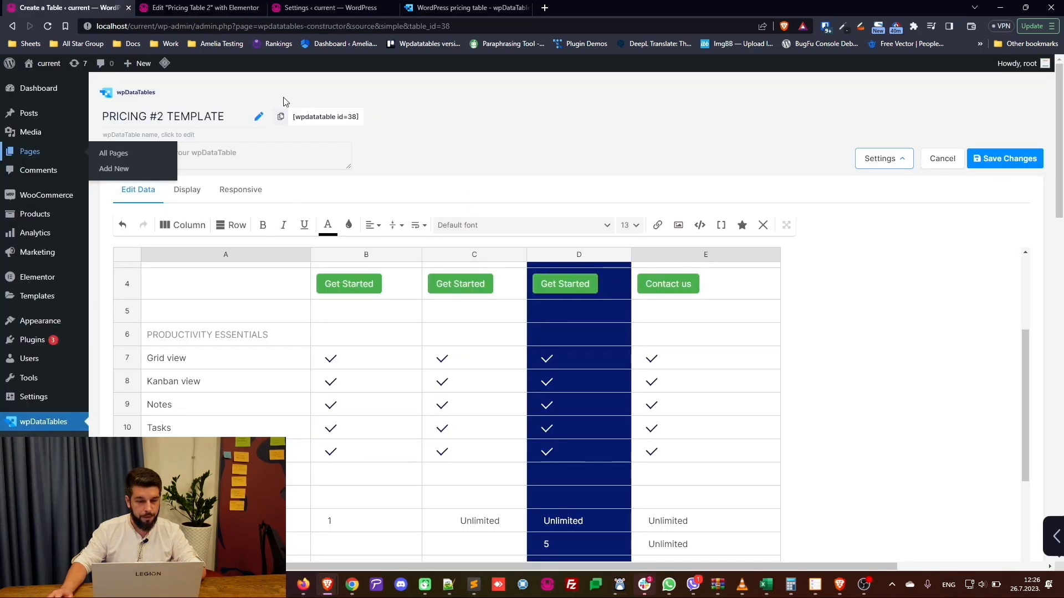
pyautogui.click(201, 7)
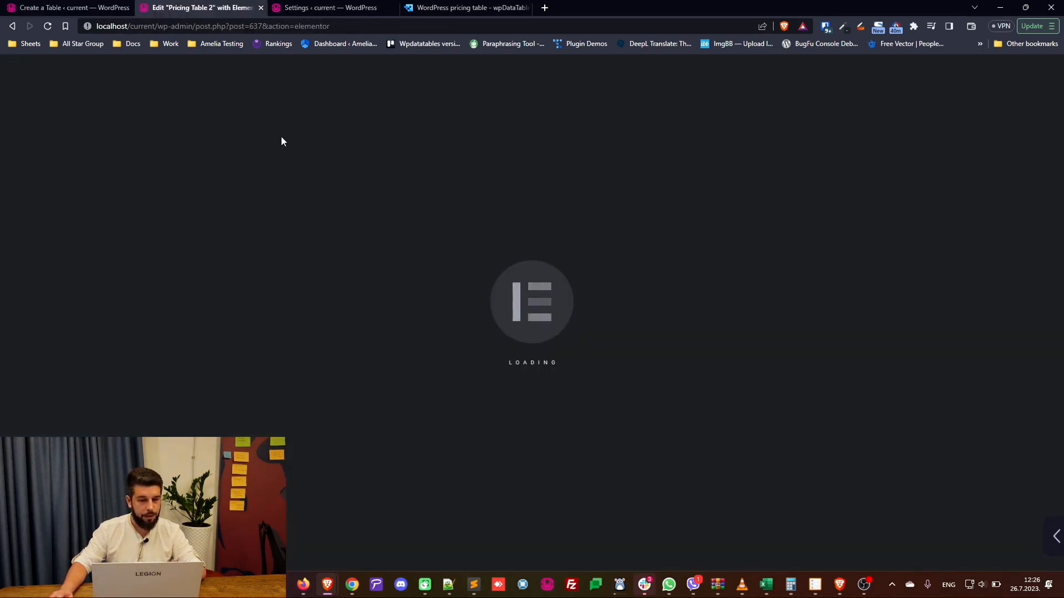
# Examine the table IDs used in the custom wpDataTables CSS selectors and compare them with the PRICING #2 TEMPLATE shortcode.
pyautogui.click(83, 7)
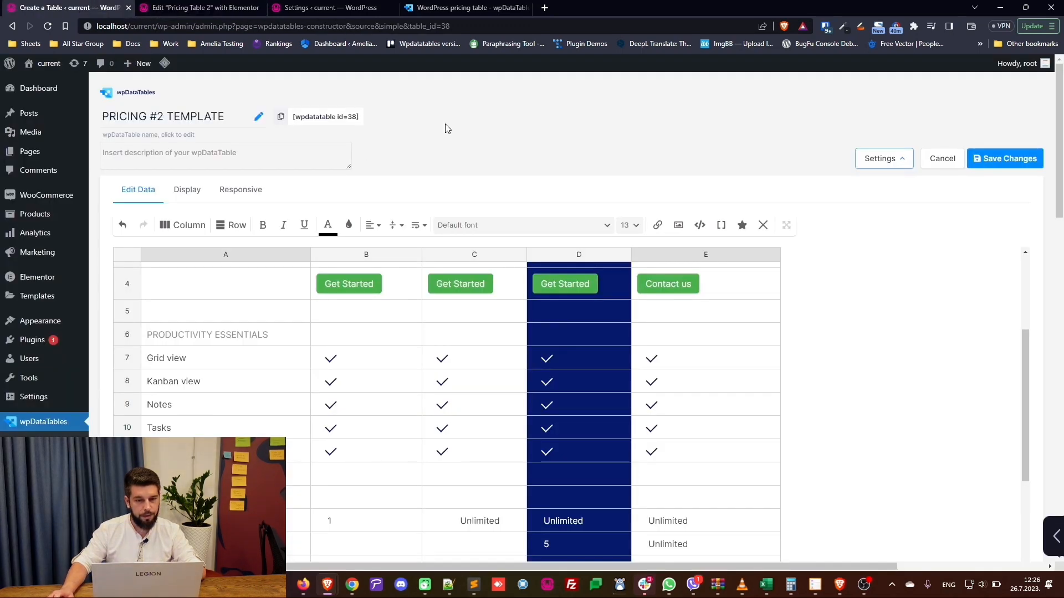
pyautogui.click(302, 7)
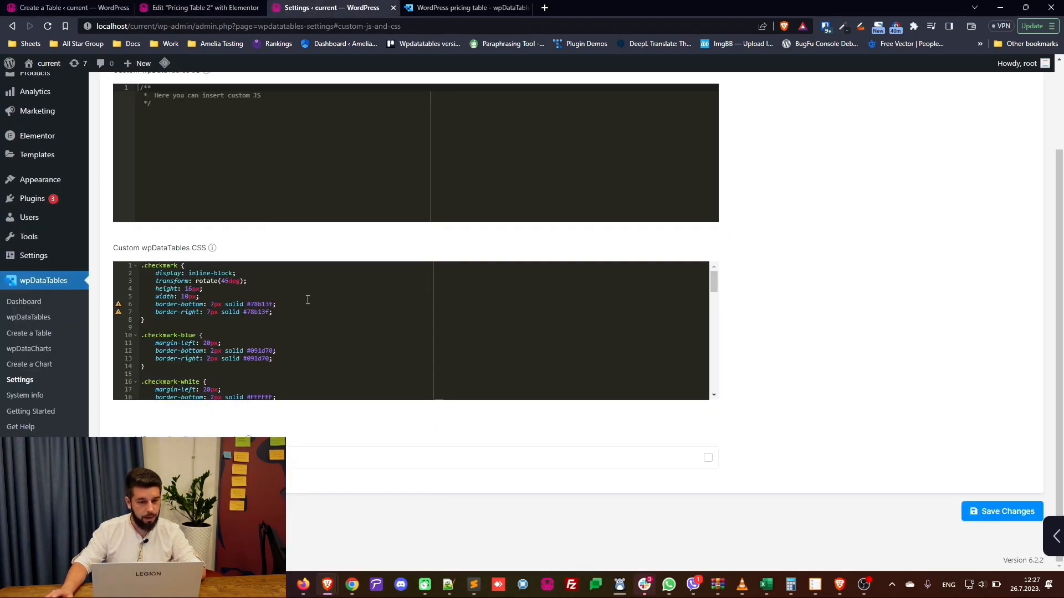
pyautogui.scroll(2, 306, 300)
pyautogui.scroll(-1, 609, 366)
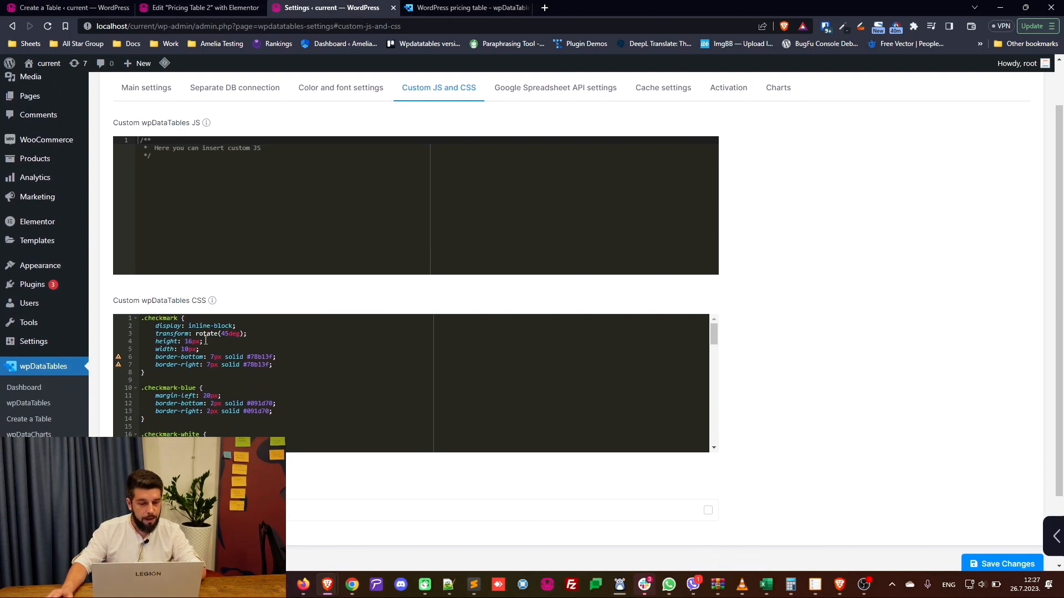
pyautogui.scroll(-8, 164, 328)
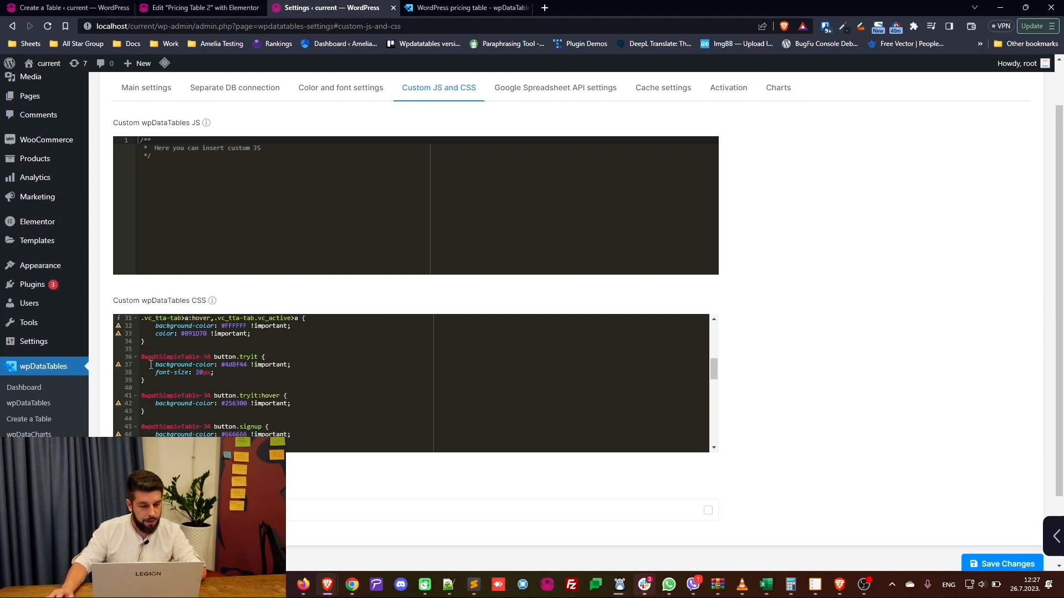
pyautogui.moveTo(147, 359); pyautogui.dragTo(214, 358)
pyautogui.click(204, 358)
pyautogui.click(69, 8)
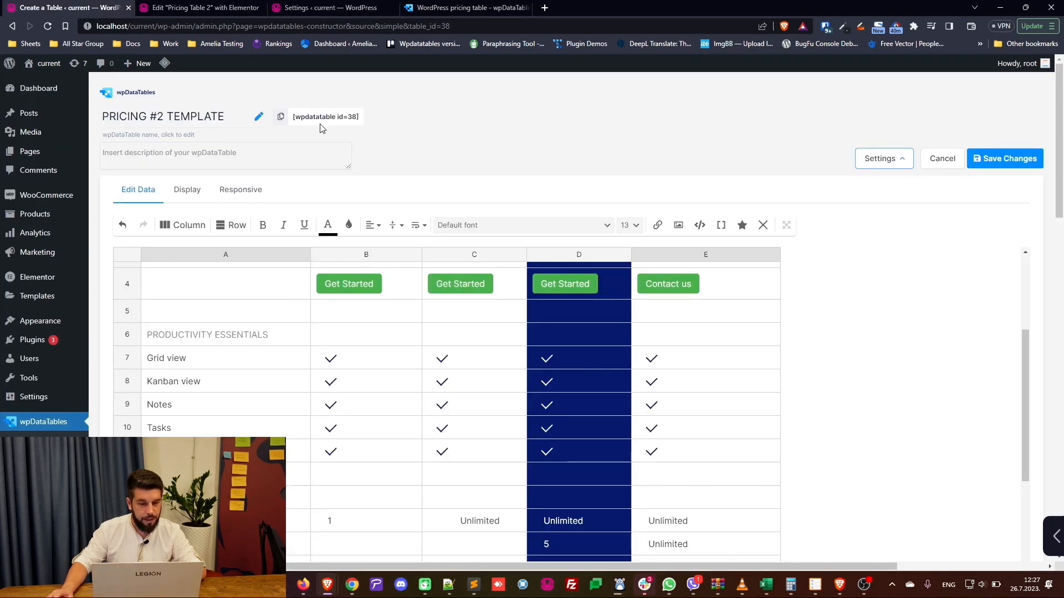
pyautogui.click(314, 8)
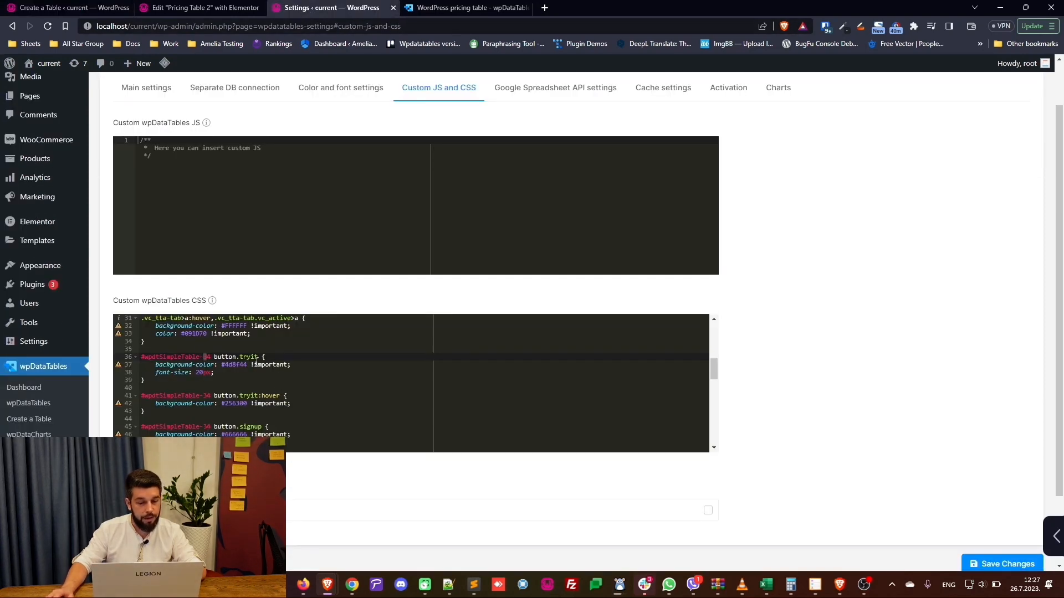
pyautogui.scroll(-10, 261, 365)
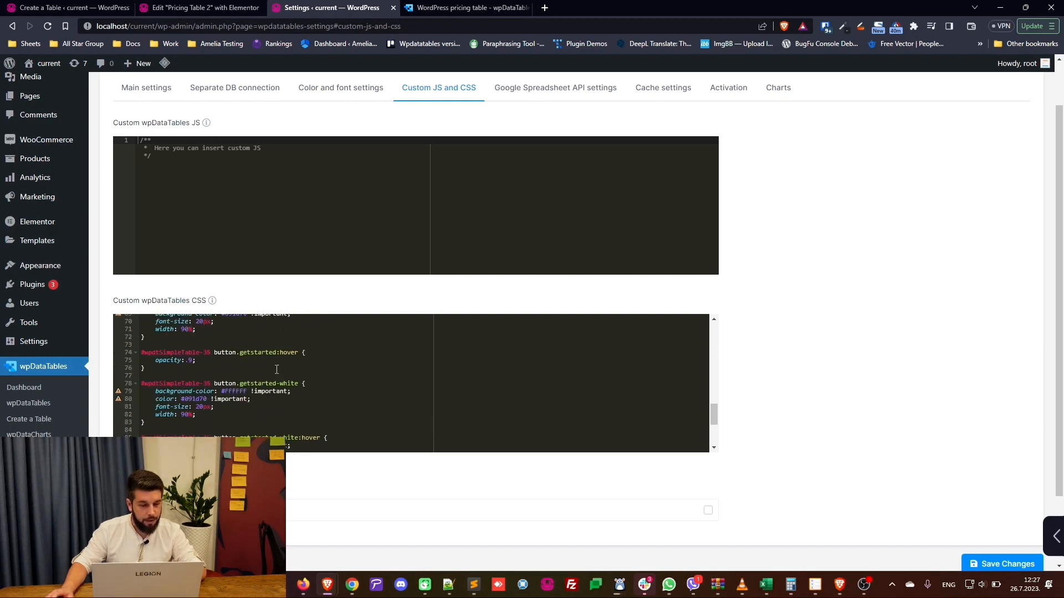
pyautogui.scroll(-3, 277, 369)
pyautogui.scroll(-1, 278, 367)
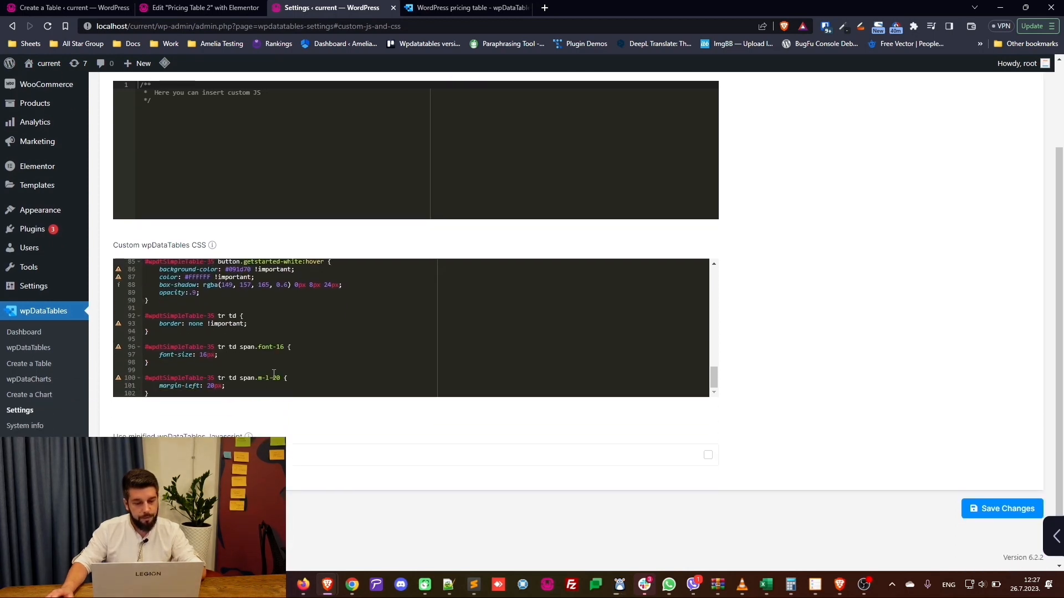
pyautogui.click(187, 8)
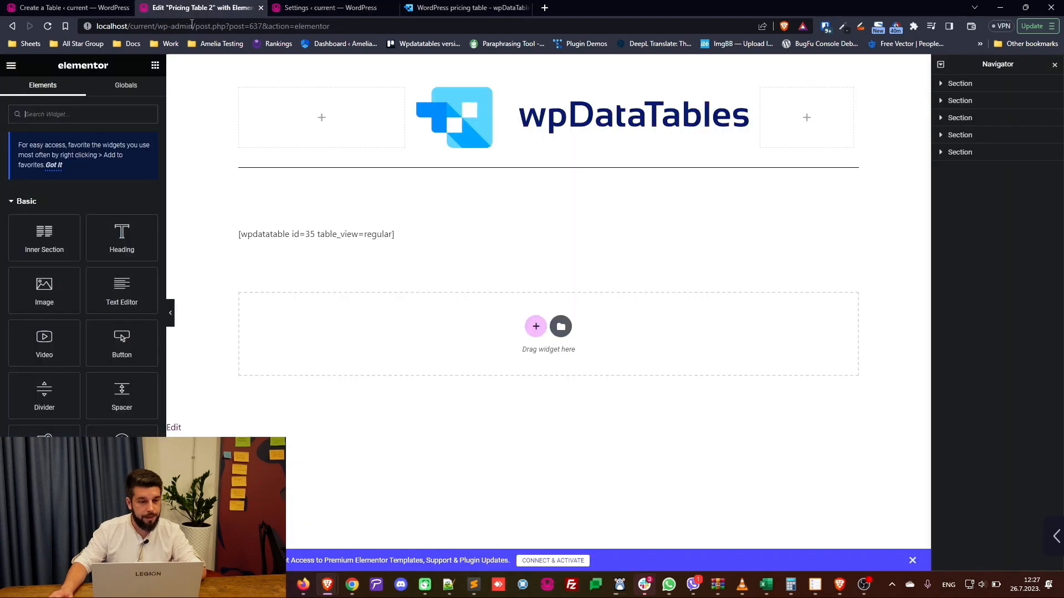
pyautogui.click(321, 7)
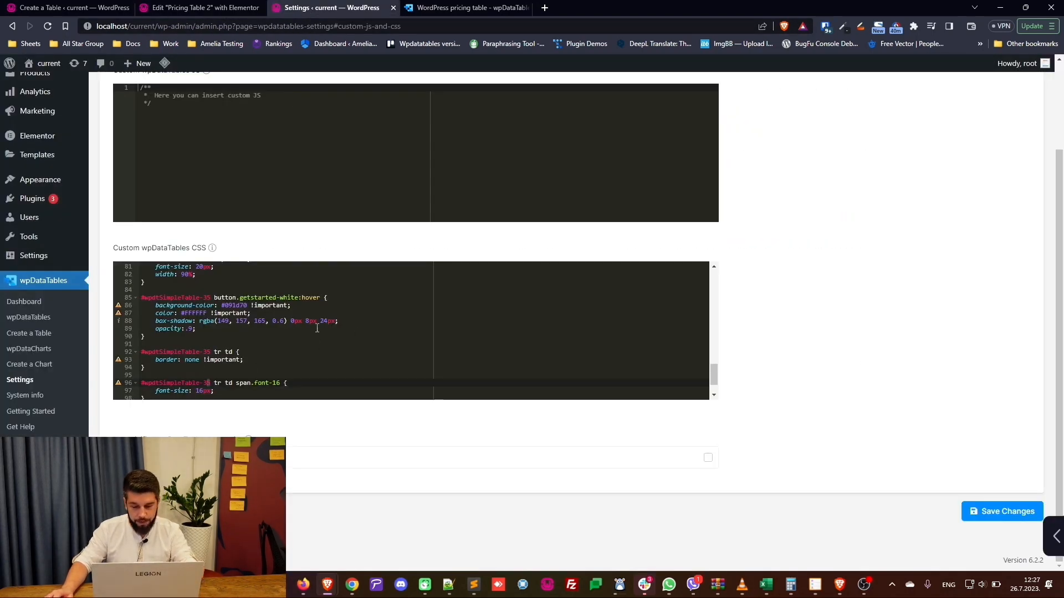
# Select the PRICING #2 TEMPLATE table in the Pricing Table 2 page's wpDataTables widget and preview the page.
pyautogui.click(187, 8)
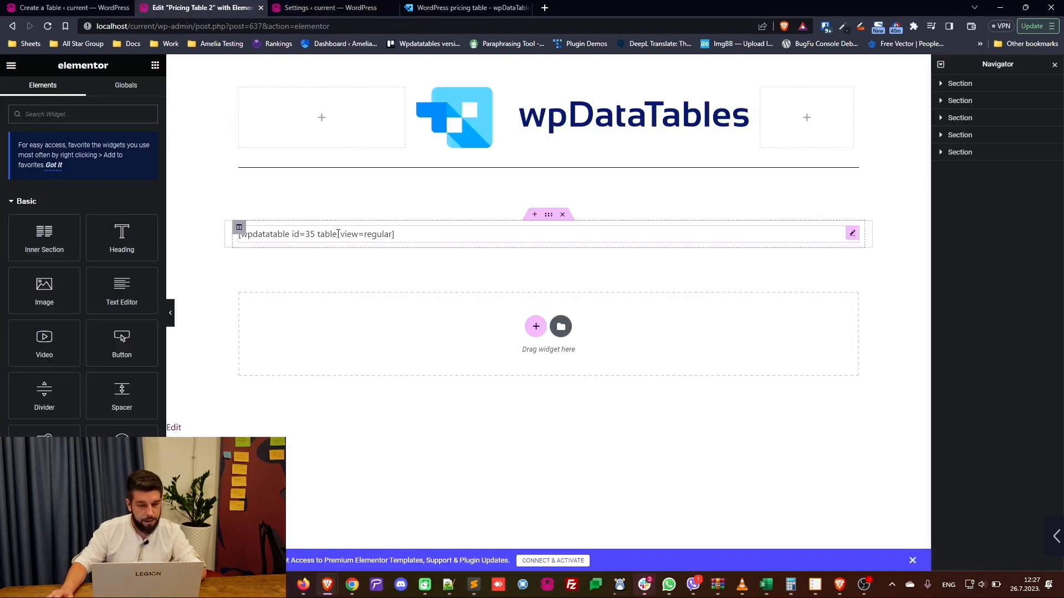
pyautogui.click(338, 233)
pyautogui.click(146, 157)
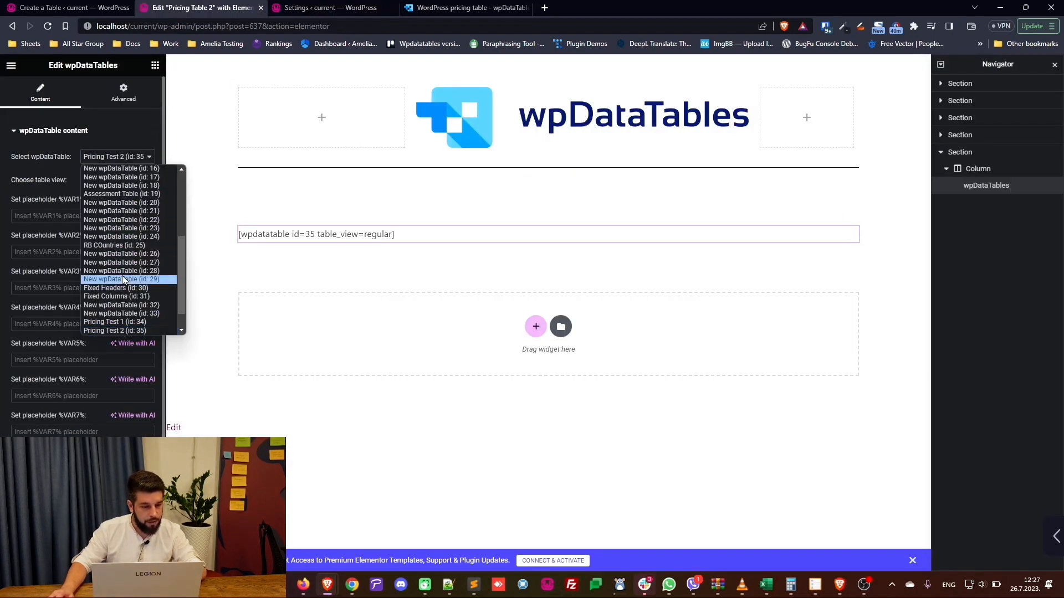
pyautogui.scroll(-1, 128, 288)
pyautogui.click(117, 331)
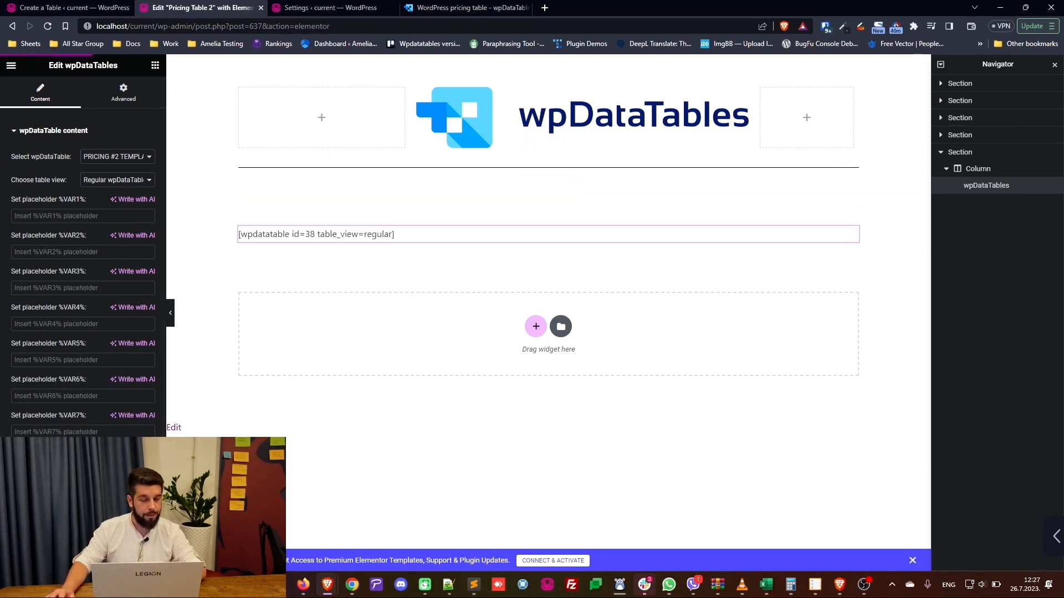
pyautogui.click(90, 561)
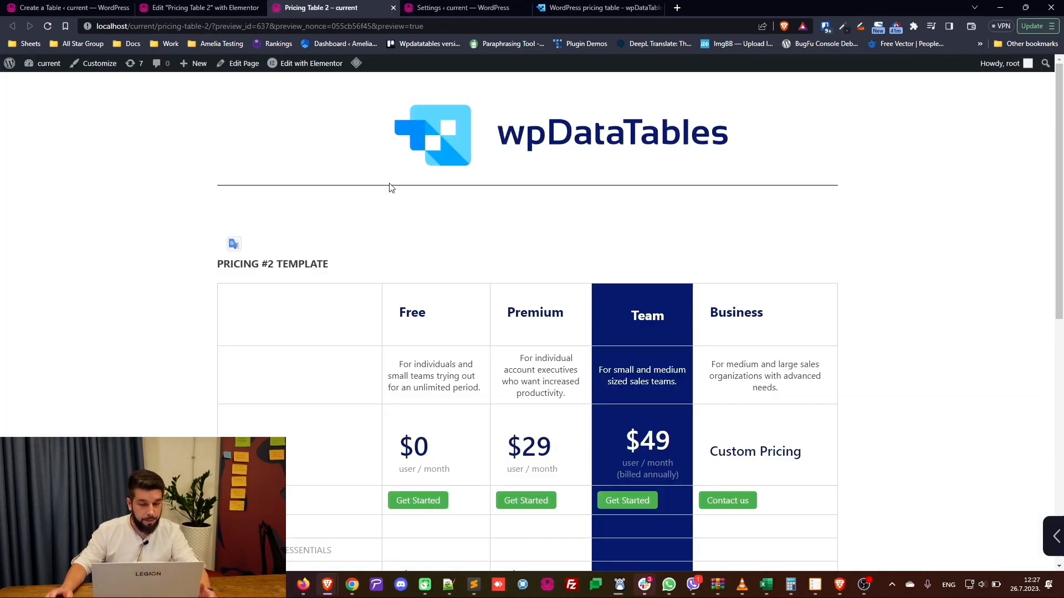
pyautogui.scroll(-9, 527, 316)
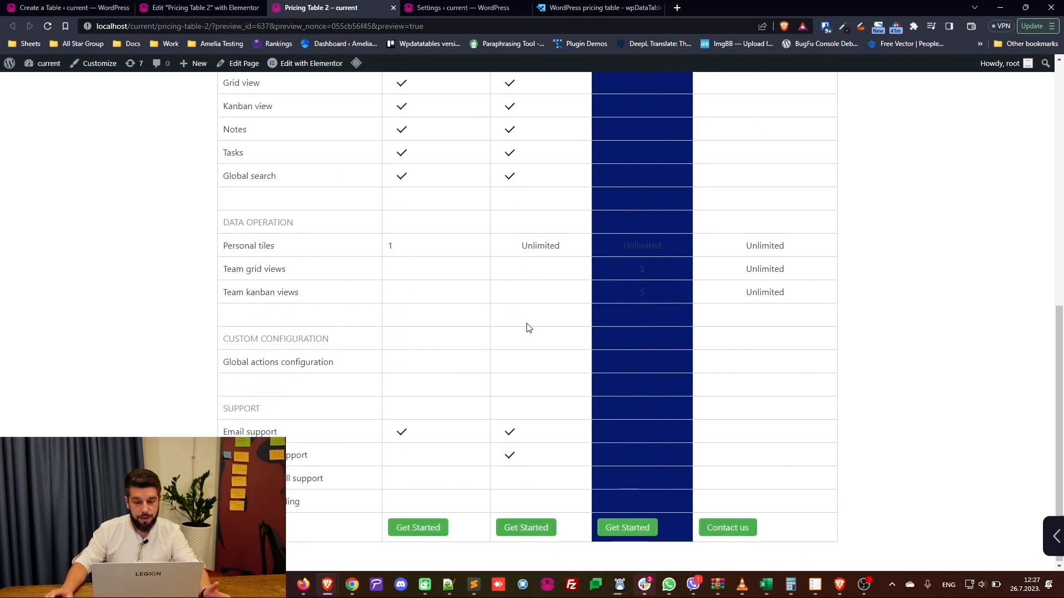
pyautogui.scroll(9, 527, 328)
pyautogui.scroll(-6, 506, 306)
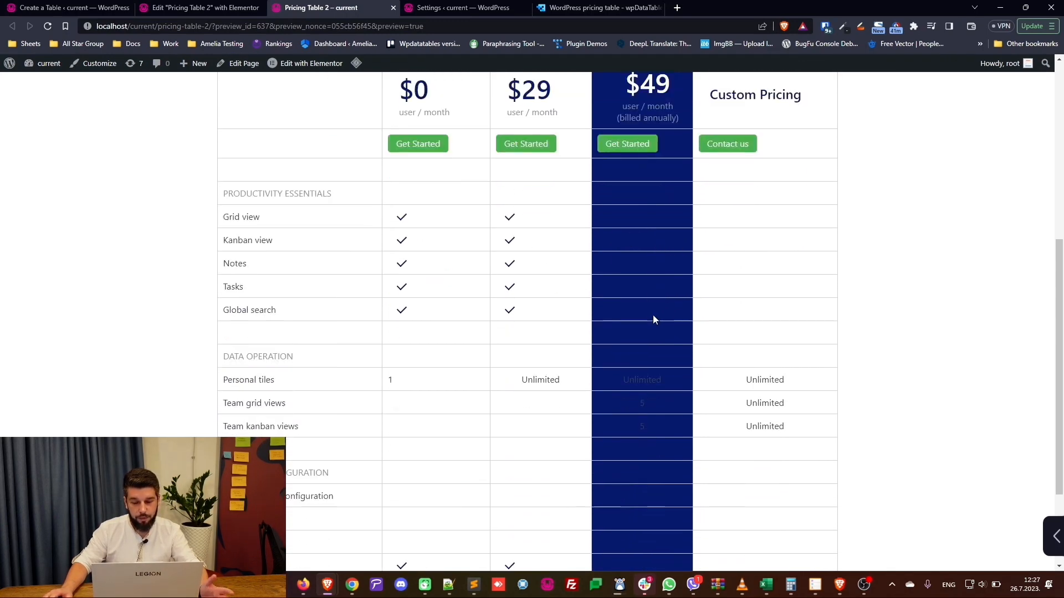
pyautogui.click(208, 7)
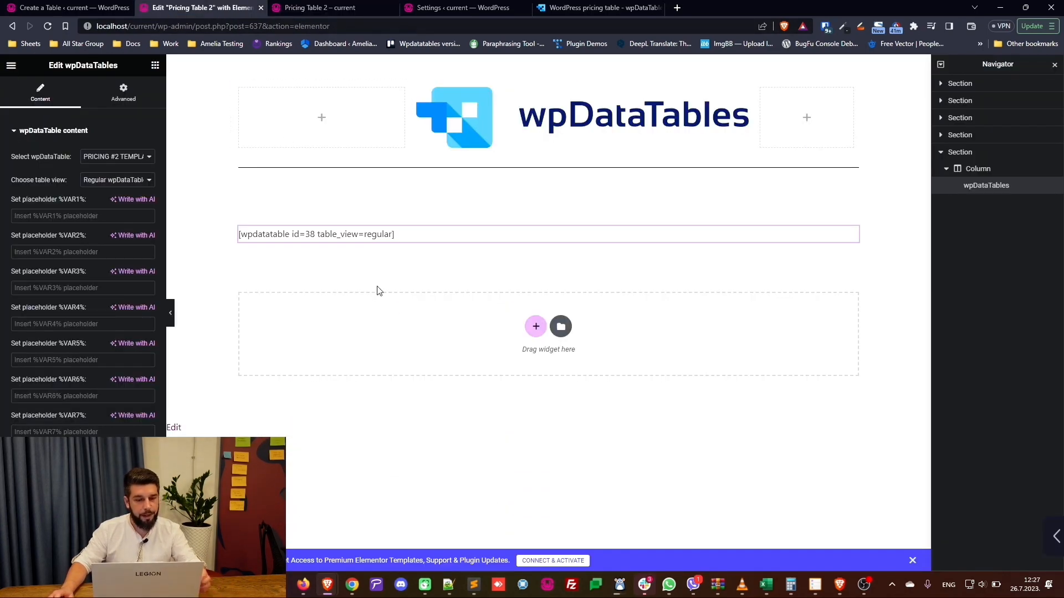
# Change the table ID to 38 in the custom CSS selectors for tr td, getstarted-white:hover, getstarted-white and getstarted:hover.
pyautogui.click(443, 8)
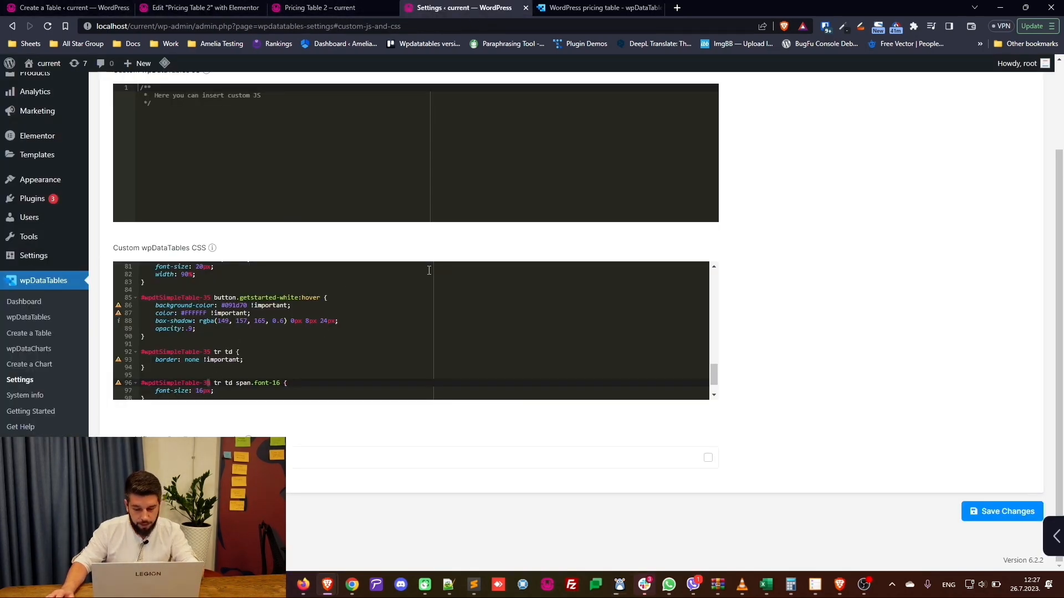
pyautogui.click(210, 352)
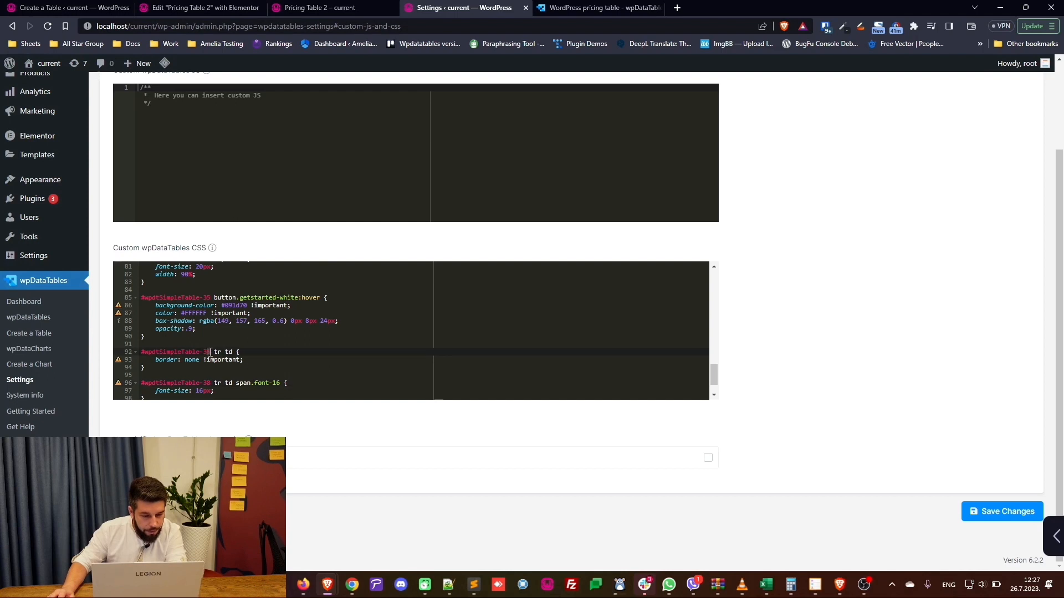
pyautogui.click(208, 297)
pyautogui.scroll(3, 211, 297)
pyautogui.click(209, 311)
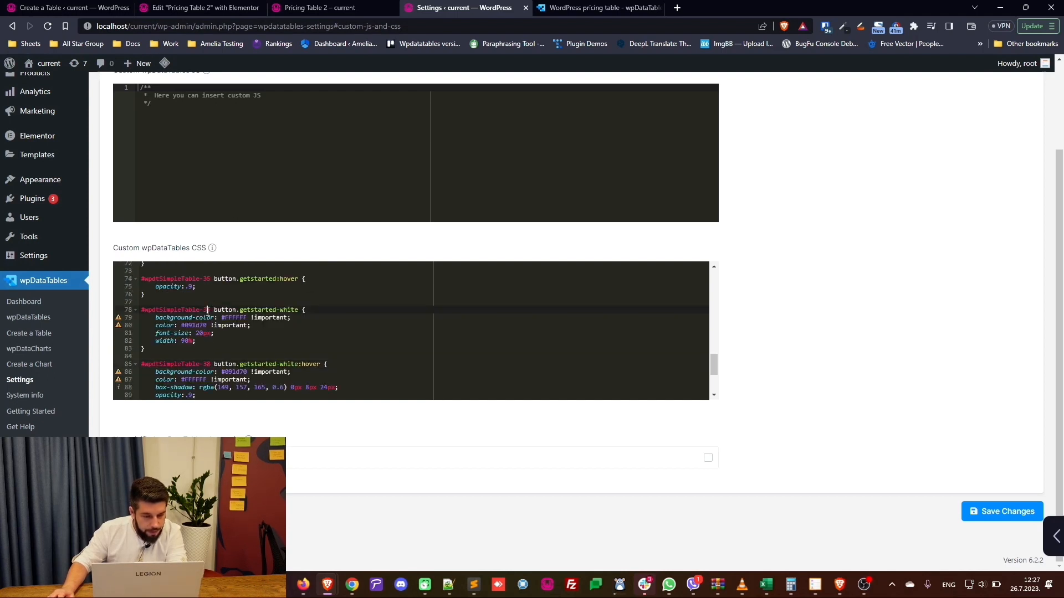
pyautogui.click(211, 280)
pyautogui.write('8')
# Set the table ID to 38 in the button.getstarted CSS selector and save the plugin settings.
pyautogui.scroll(3, 226, 311)
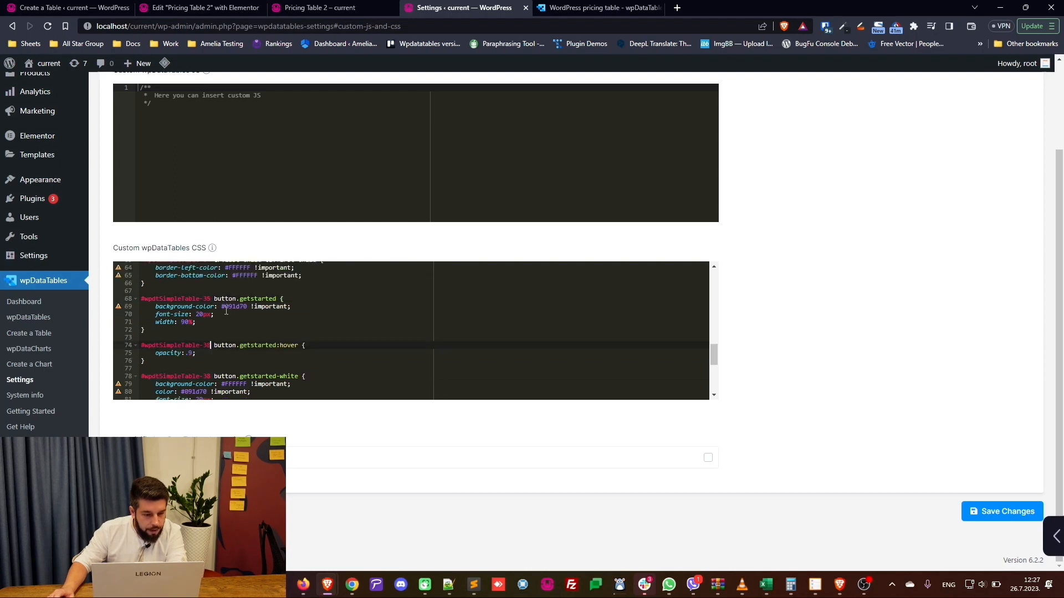
pyautogui.click(211, 300)
pyautogui.press('BackSpace')
pyautogui.write('8')
pyautogui.scroll(3, 220, 318)
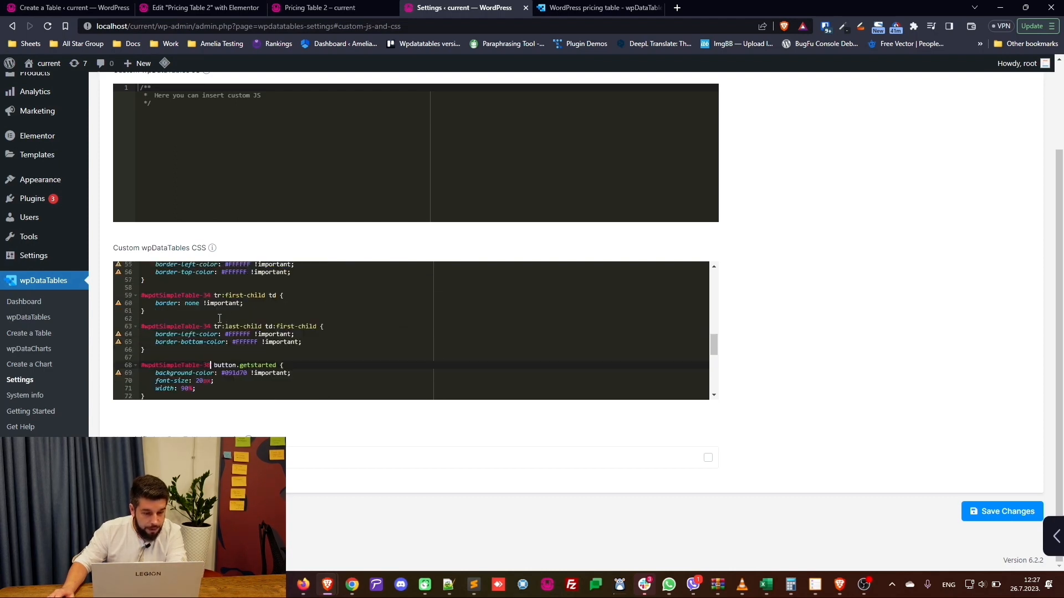
pyautogui.click(1005, 513)
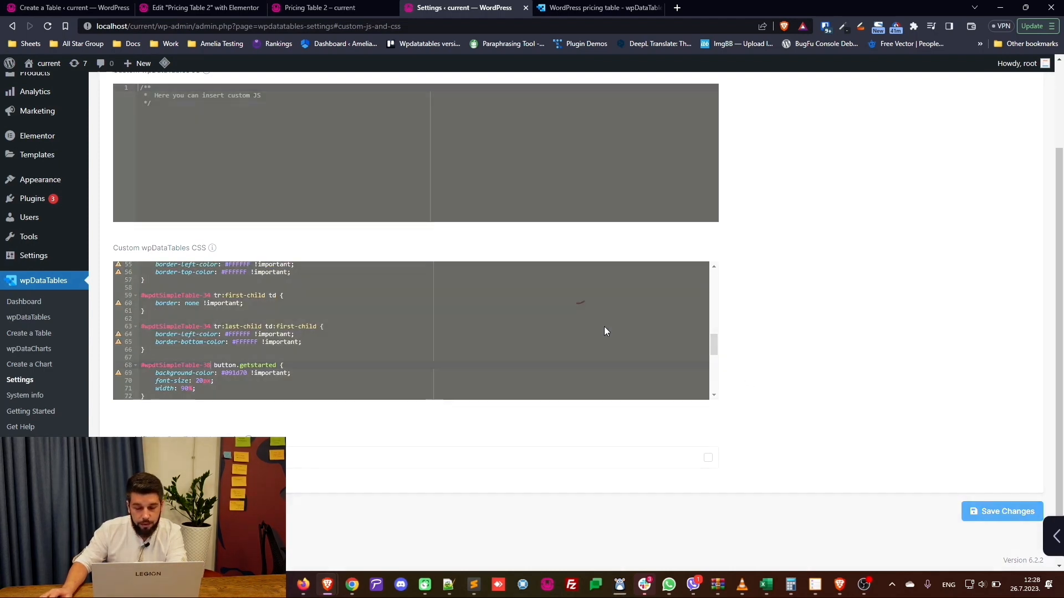
pyautogui.scroll(2, 433, 271)
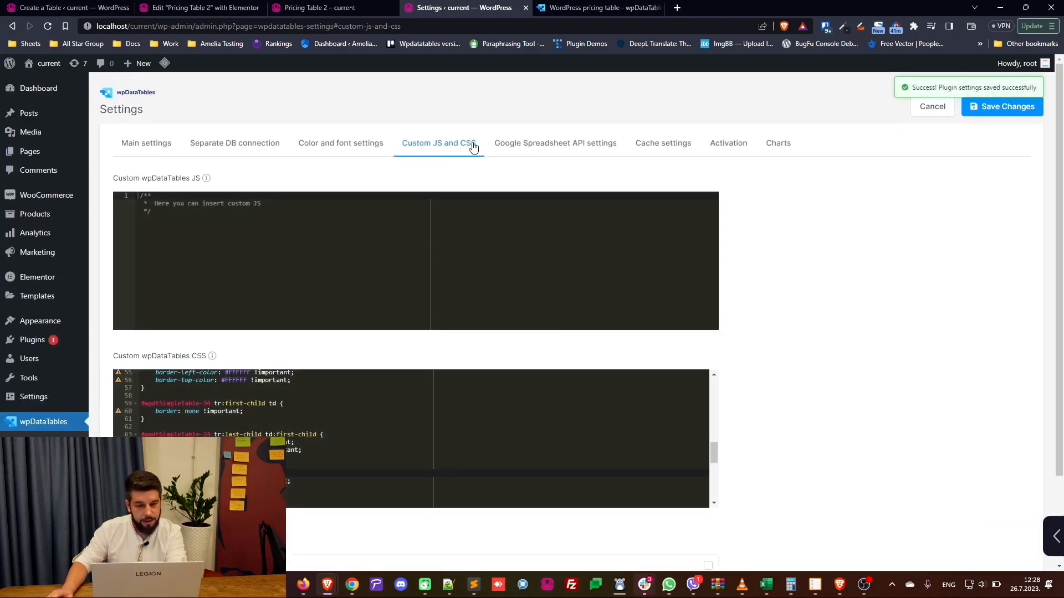
# Reload the Pricing Table 2 preview and check the borders, buttons and Team and Business column contents.
pyautogui.click(336, 8)
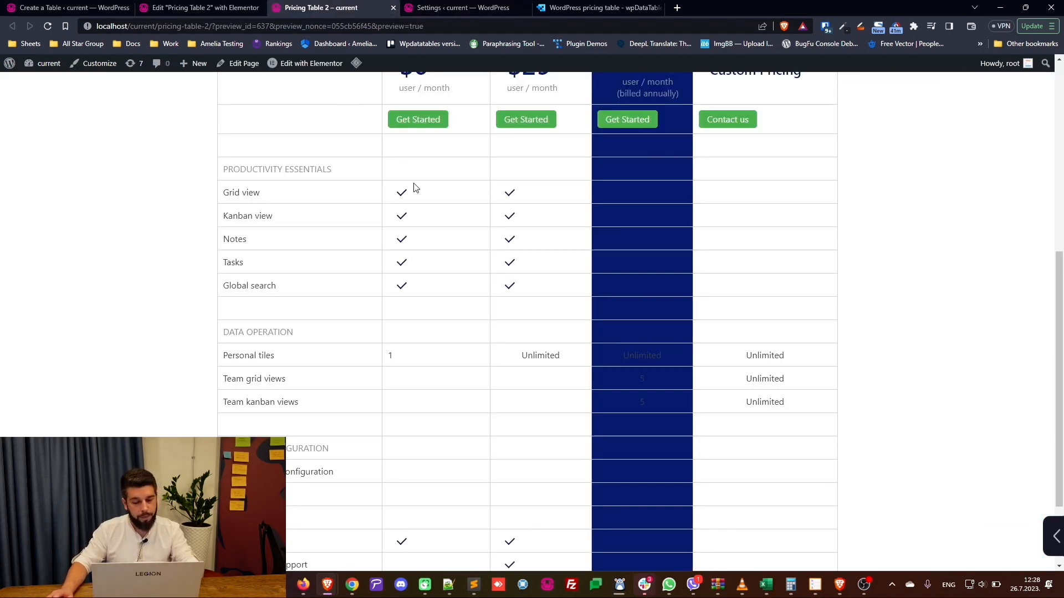
pyautogui.press('F5')
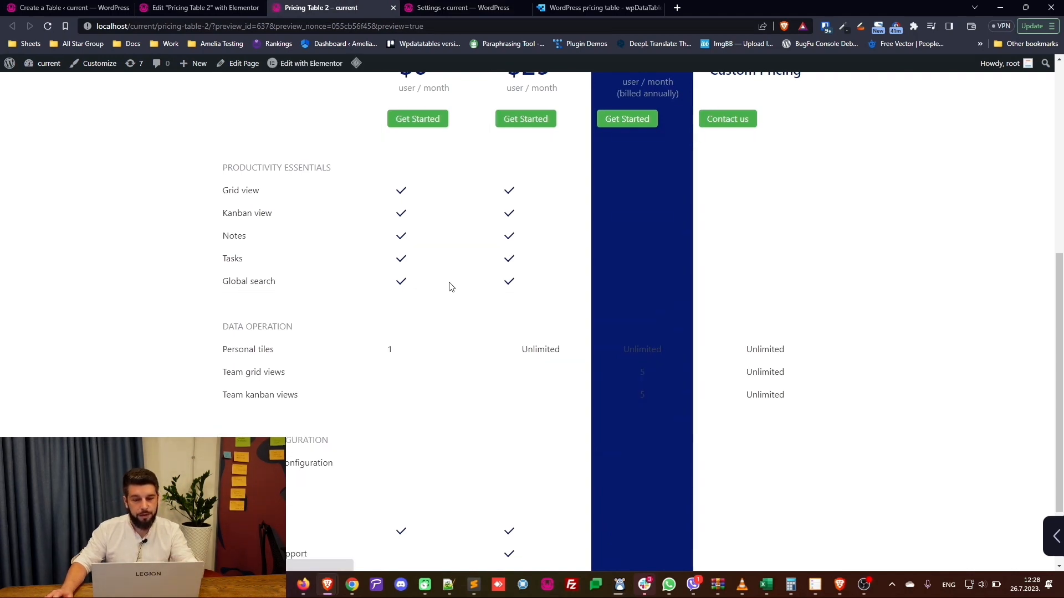
pyautogui.scroll(2, 640, 265)
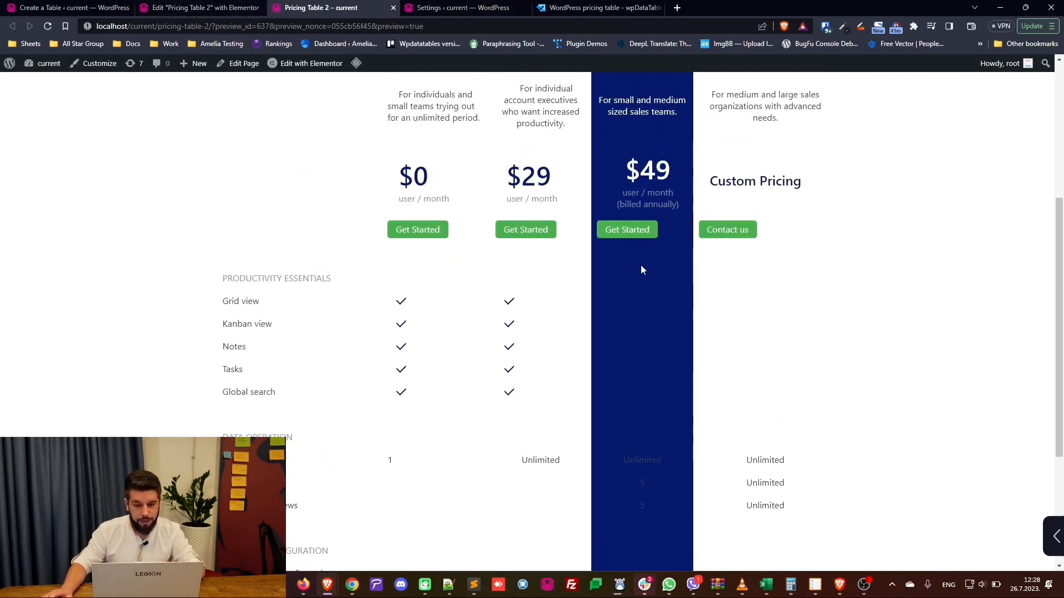
pyautogui.scroll(-4, 641, 265)
pyautogui.scroll(6, 569, 240)
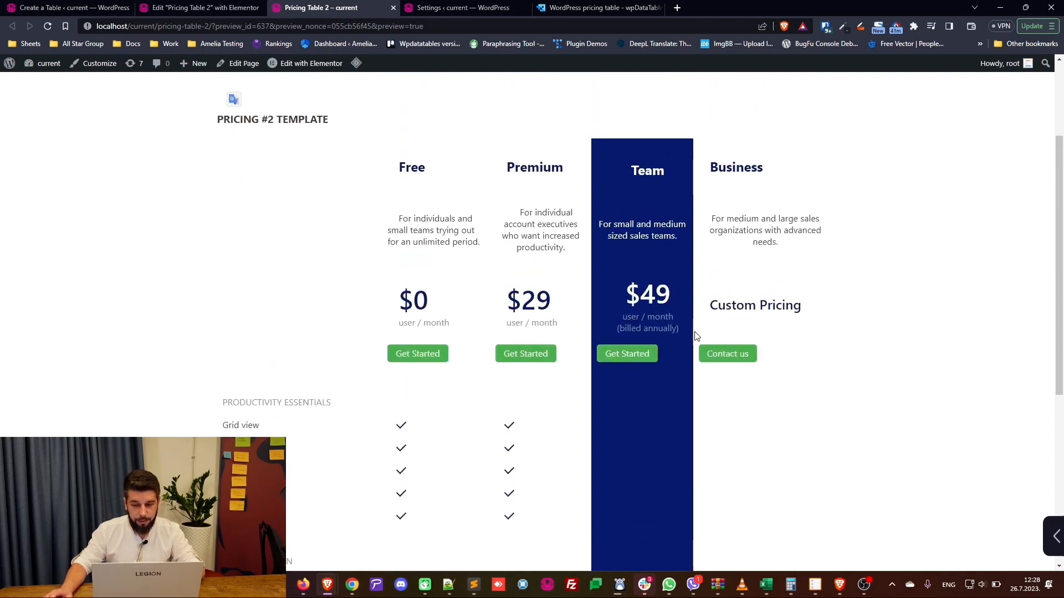
pyautogui.scroll(-6, 664, 279)
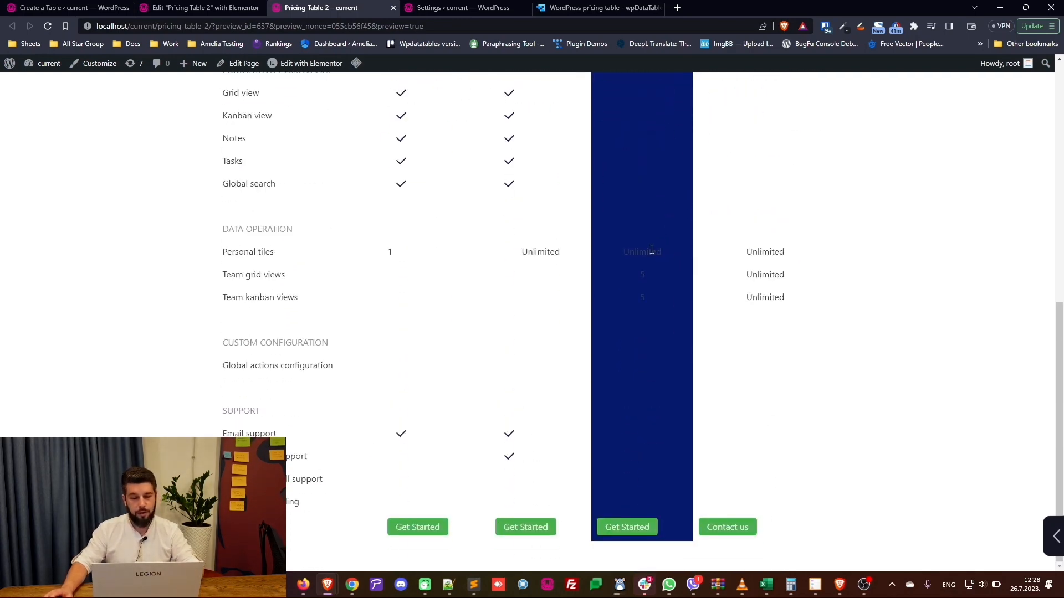
pyautogui.scroll(1, 626, 194)
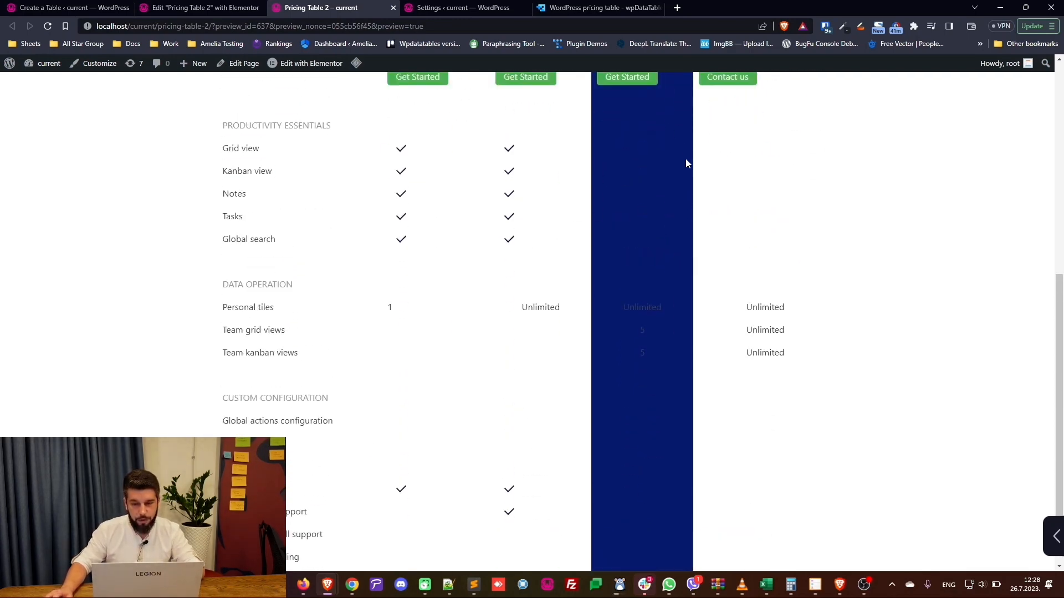
# Inspect the checkmark code in the Team column's productivity cells D7 through D11 of the PRICING #2 TEMPLATE table.
pyautogui.click(188, 6)
pyautogui.click(73, 8)
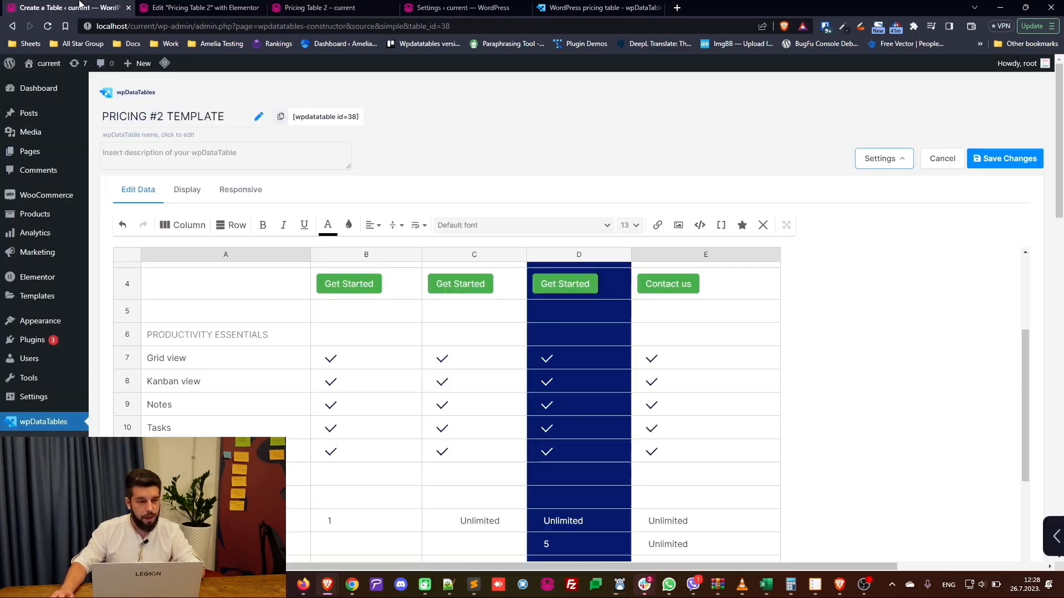
pyautogui.click(552, 355)
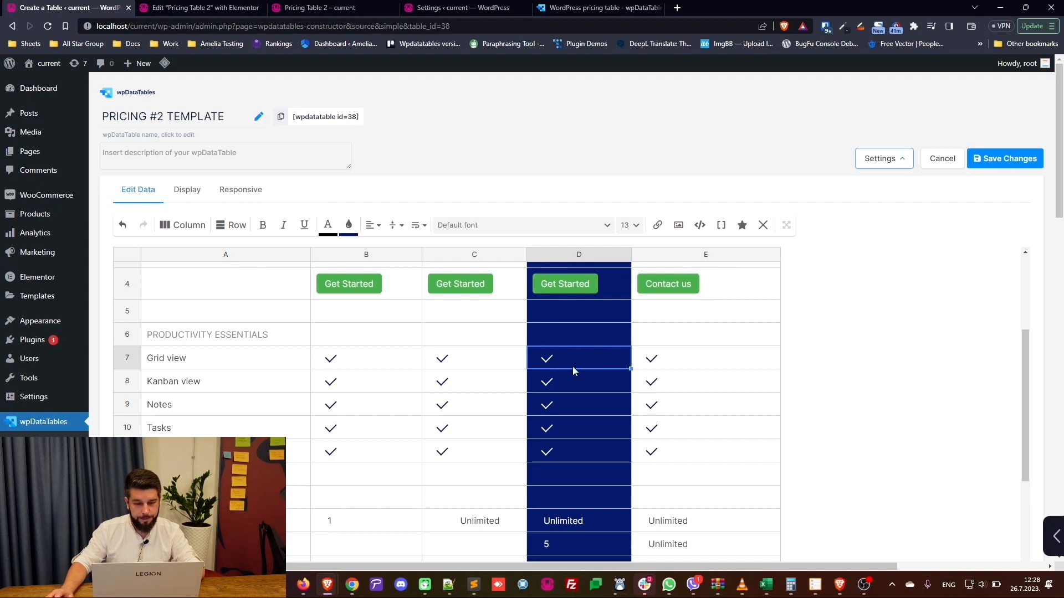
pyautogui.doubleClick(564, 354)
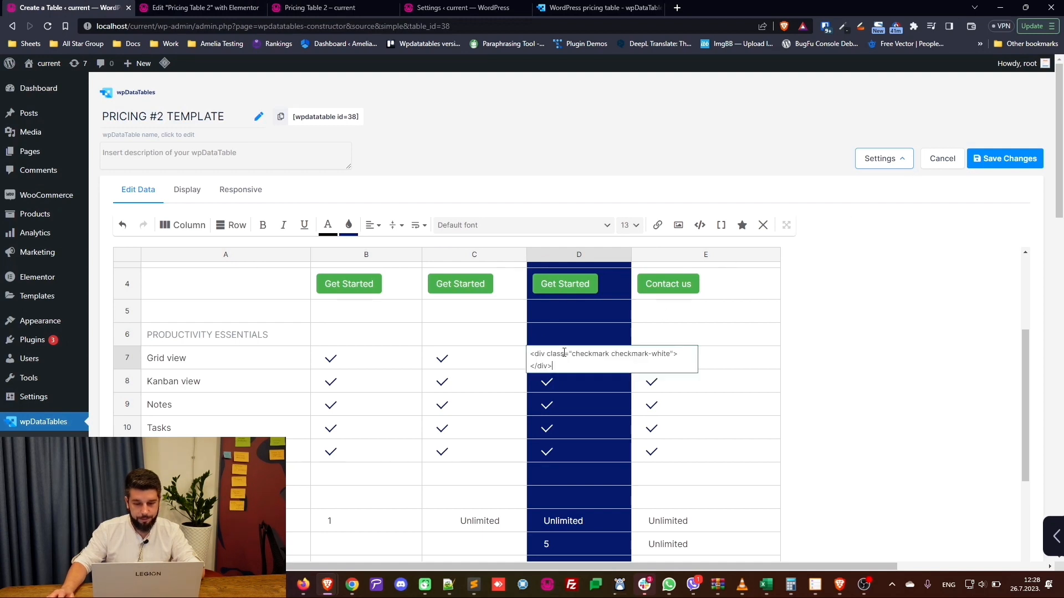
pyautogui.click(592, 386)
pyautogui.click(585, 363)
pyautogui.click(577, 408)
pyautogui.click(576, 431)
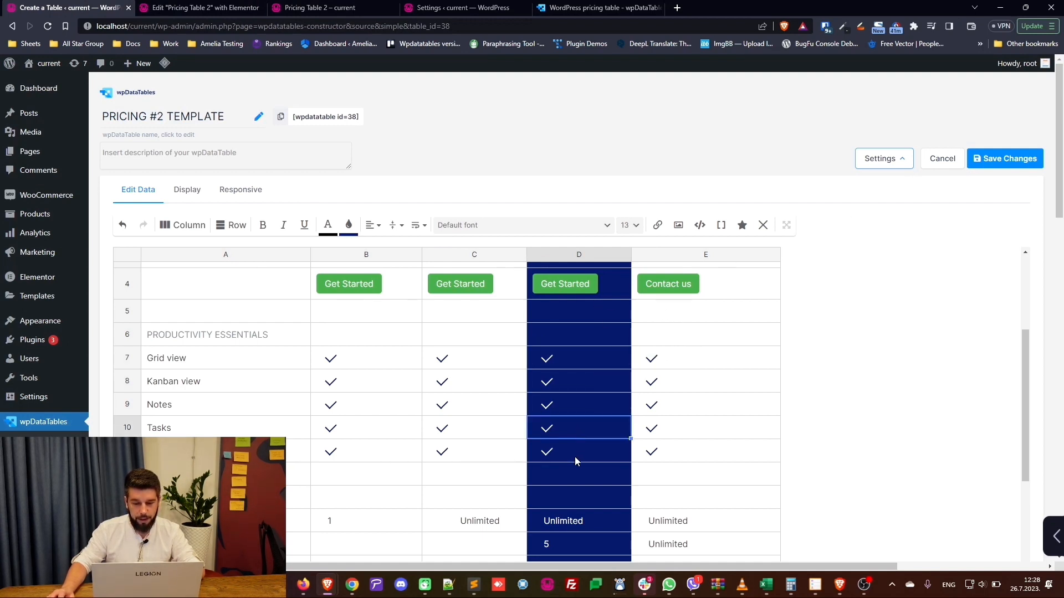
pyautogui.click(574, 456)
pyautogui.scroll(-1, 608, 379)
pyautogui.scroll(-4, 607, 377)
pyautogui.scroll(6, 607, 371)
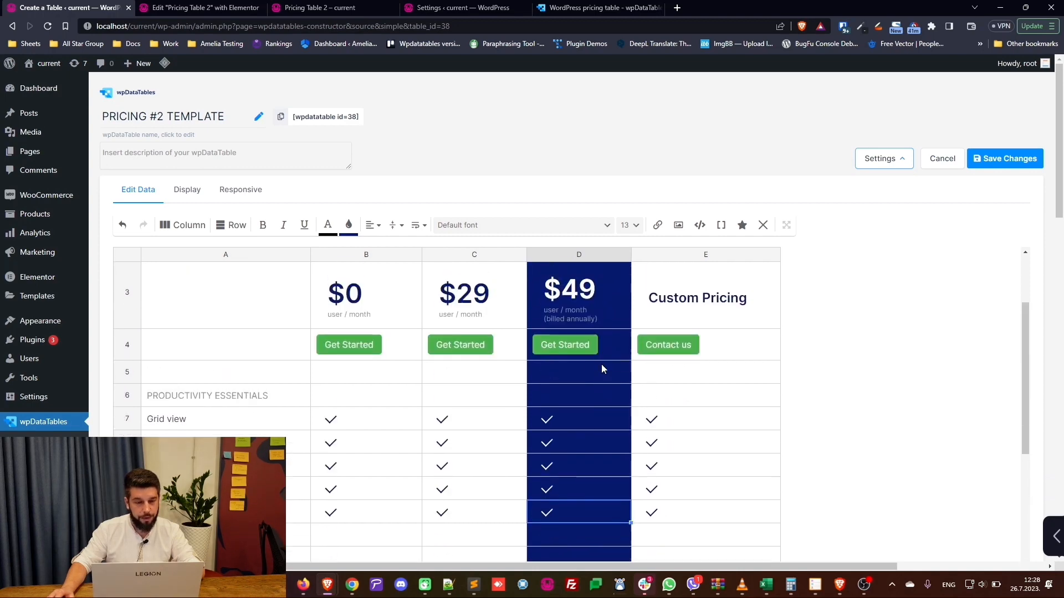
# Save the PRICING #2 TEMPLATE changes and check the Team and Business columns in the Pricing Table 2 preview.
pyautogui.click(992, 159)
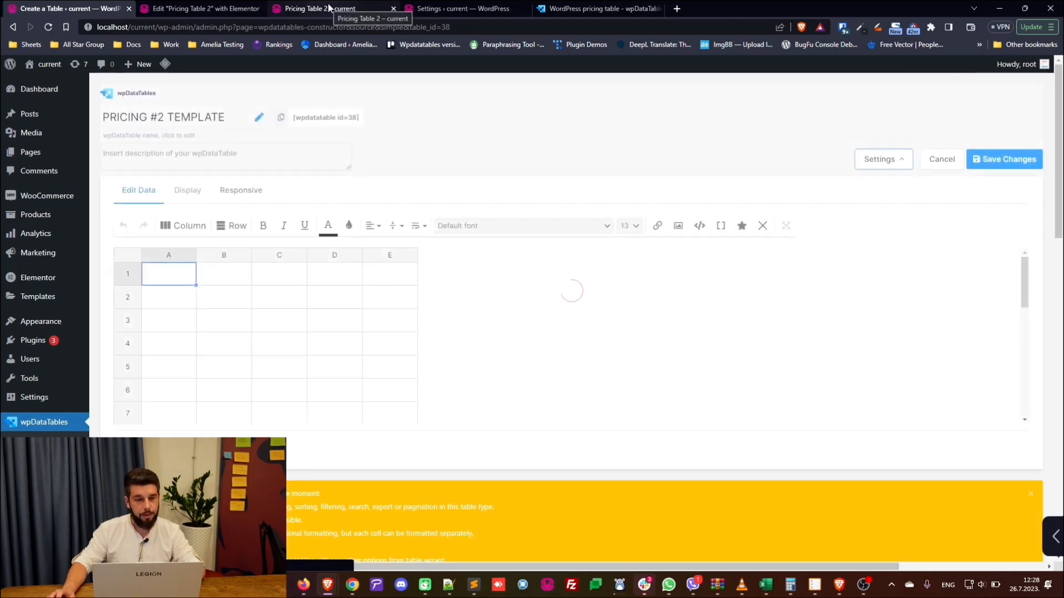
pyautogui.click(329, 8)
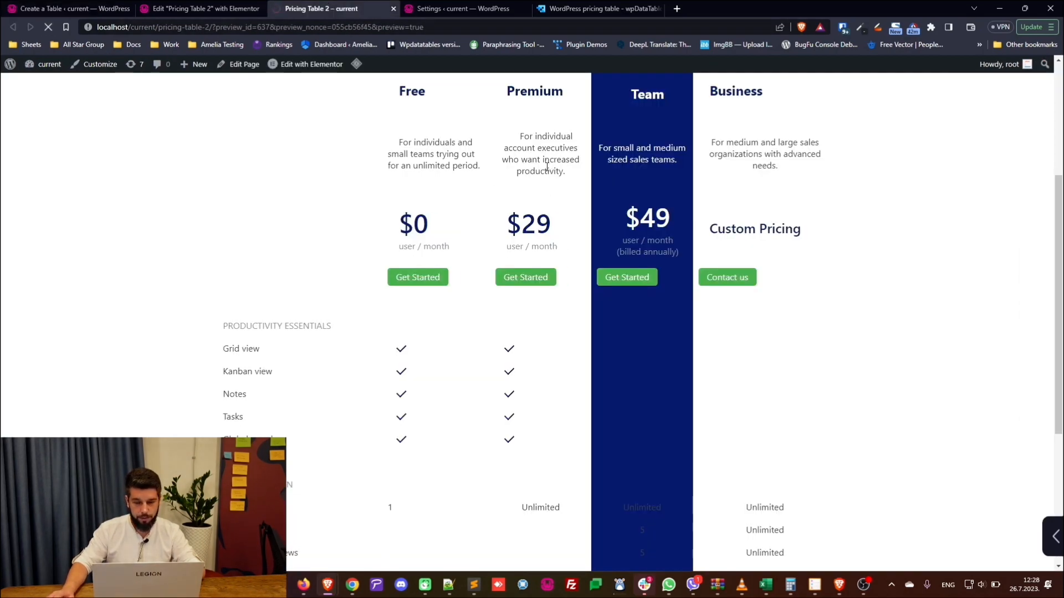
pyautogui.scroll(-2, 648, 261)
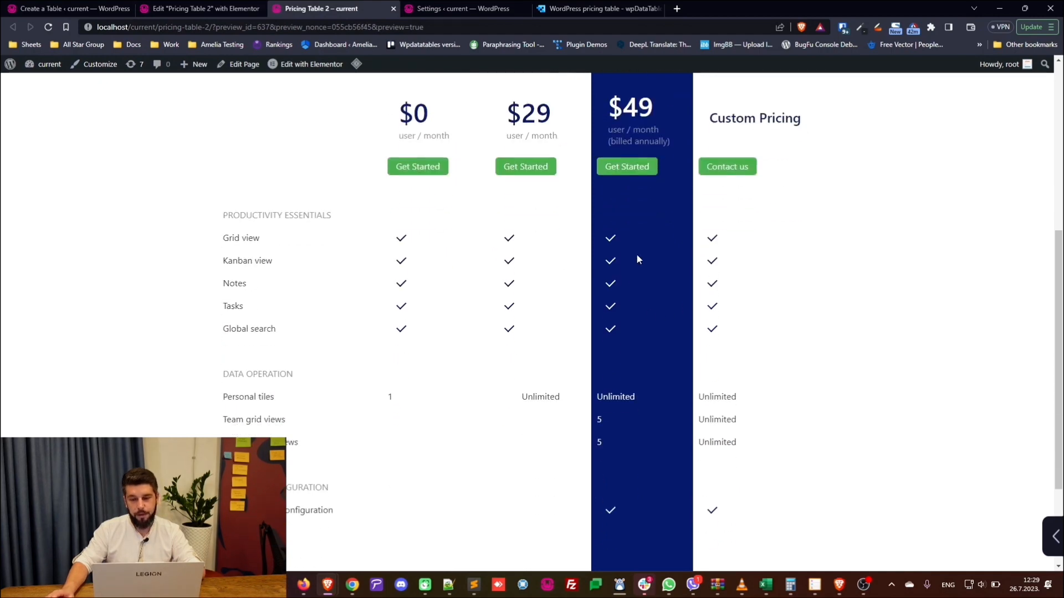
pyautogui.scroll(-3, 619, 323)
pyautogui.scroll(7, 645, 366)
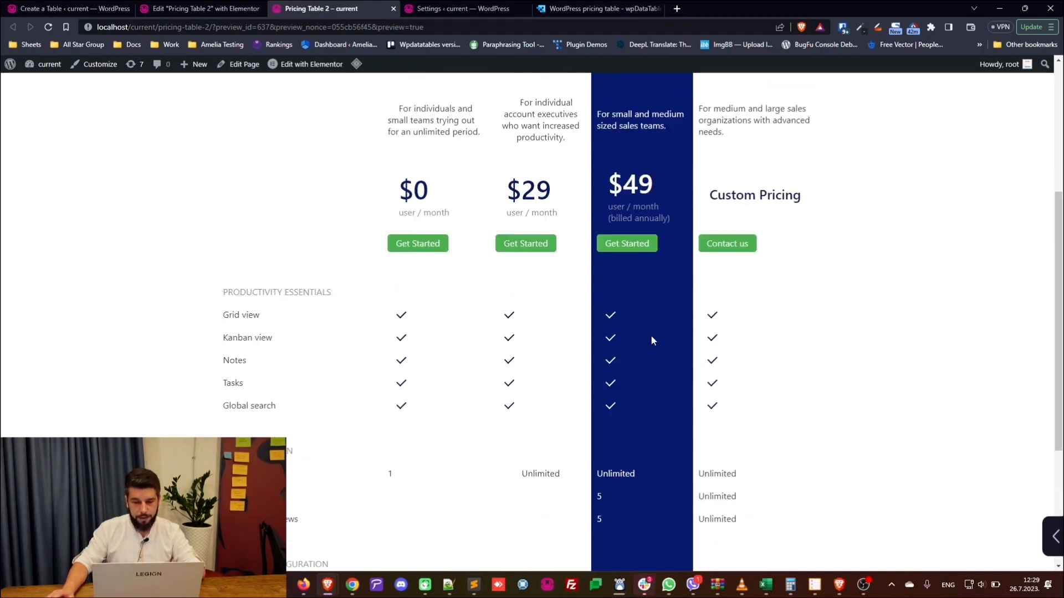
pyautogui.scroll(-2, 636, 284)
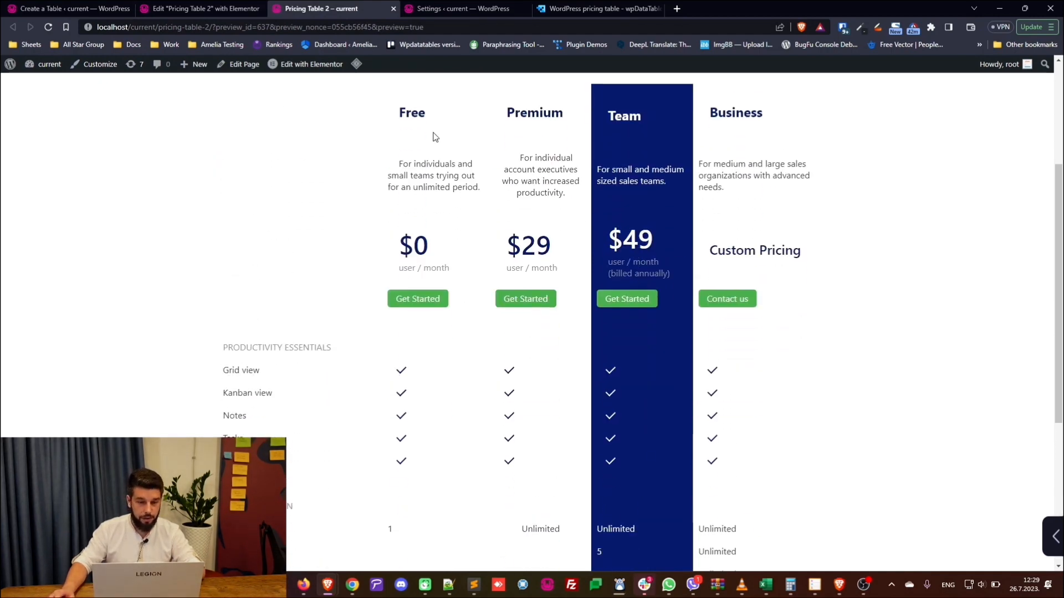
# Compare the header text, prices, buttons and checkmarks in the Pricing Table 2 preview with the online pricing example.
pyautogui.click(598, 8)
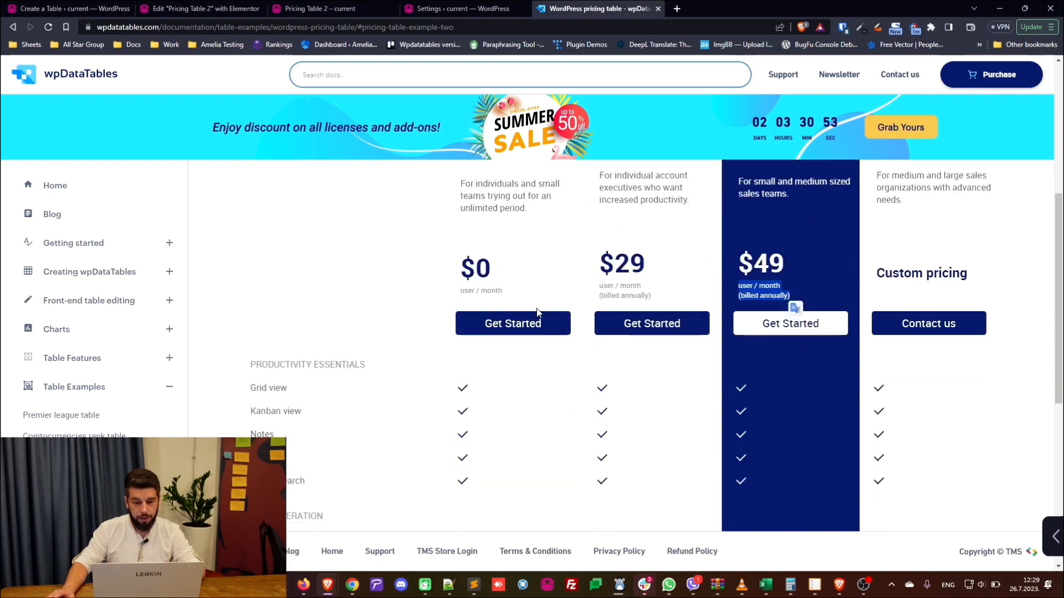
pyautogui.scroll(5, 533, 327)
pyautogui.click(335, 7)
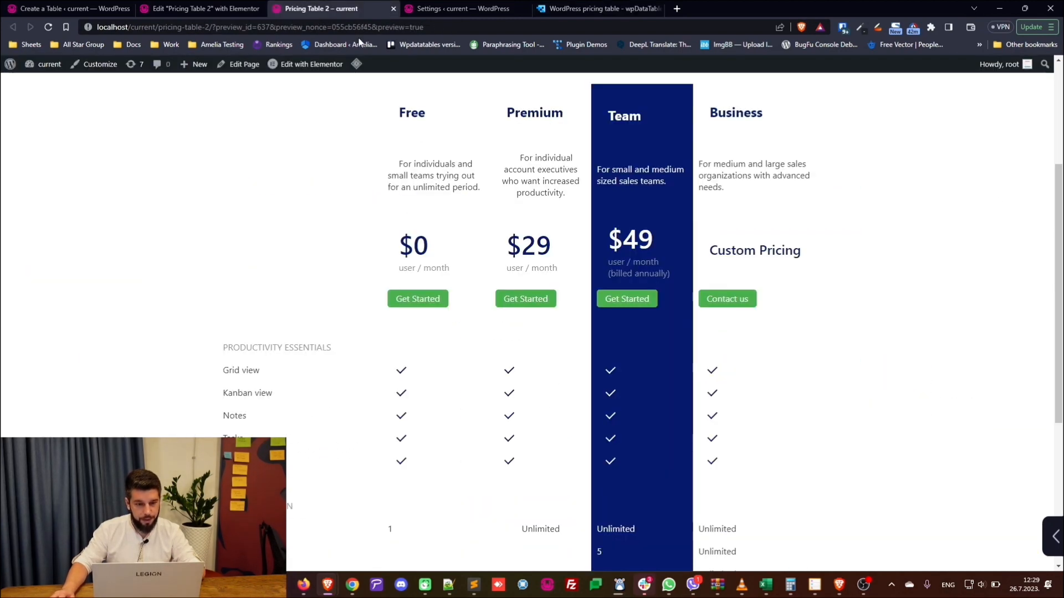
pyautogui.scroll(-5, 443, 299)
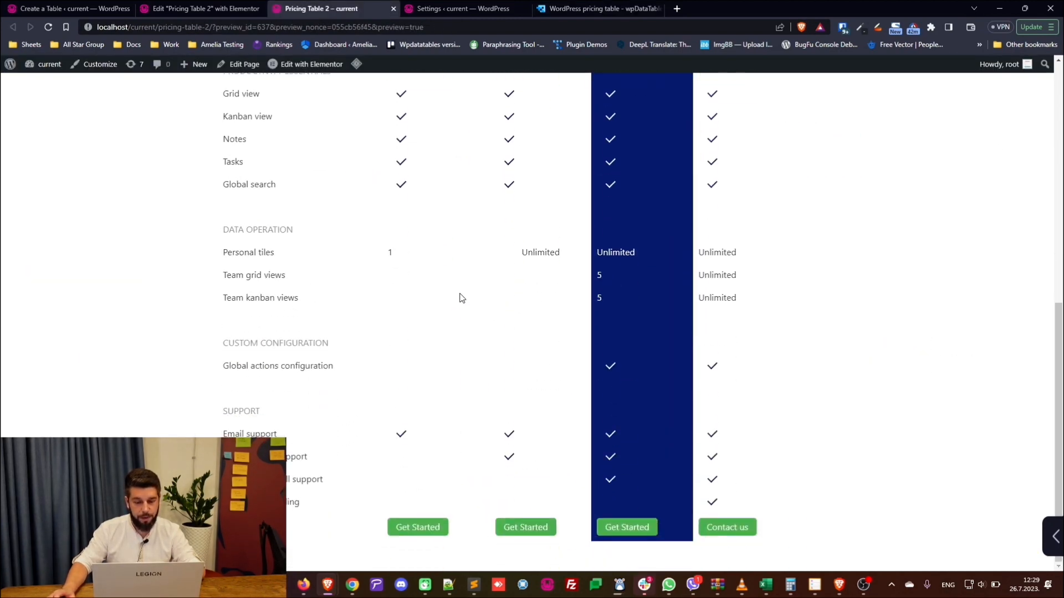
pyautogui.scroll(1, 470, 260)
pyautogui.click(570, 9)
pyautogui.scroll(-11, 720, 300)
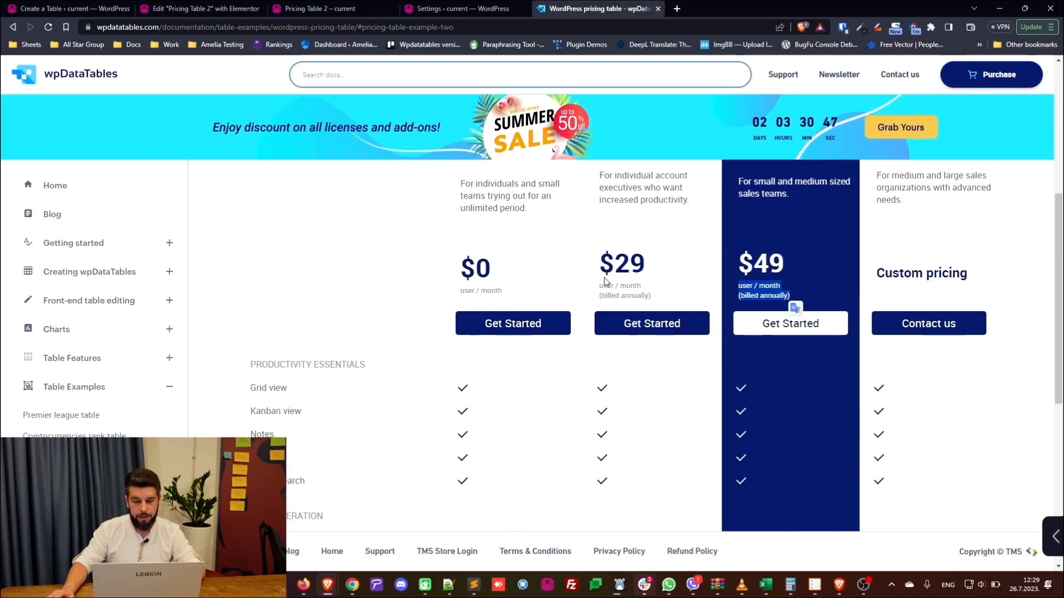
pyautogui.scroll(5, 691, 314)
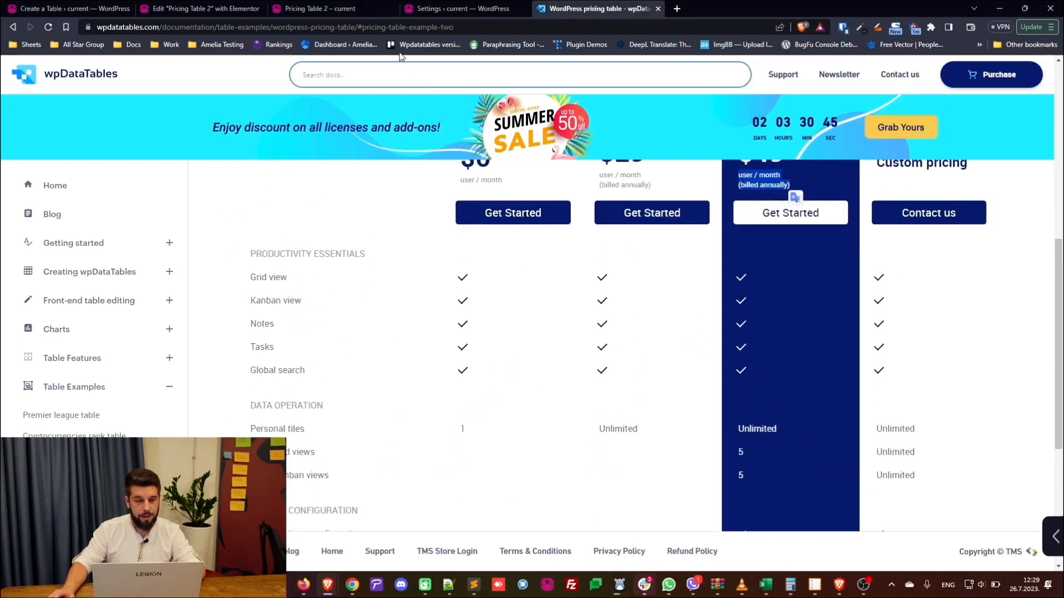
pyautogui.click(321, 9)
pyautogui.click(207, 8)
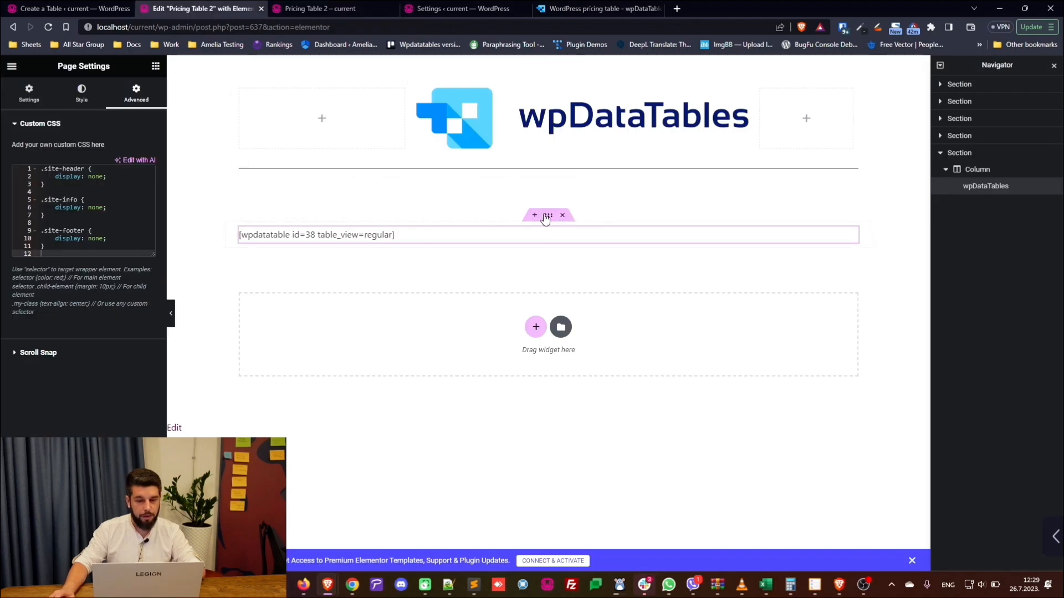
# Centre the button cells B26 to E26 and B4 to E4 horizontally in the PRICING #2 TEMPLATE table.
pyautogui.click(77, 9)
pyautogui.scroll(-5, 602, 299)
pyautogui.scroll(5, 579, 291)
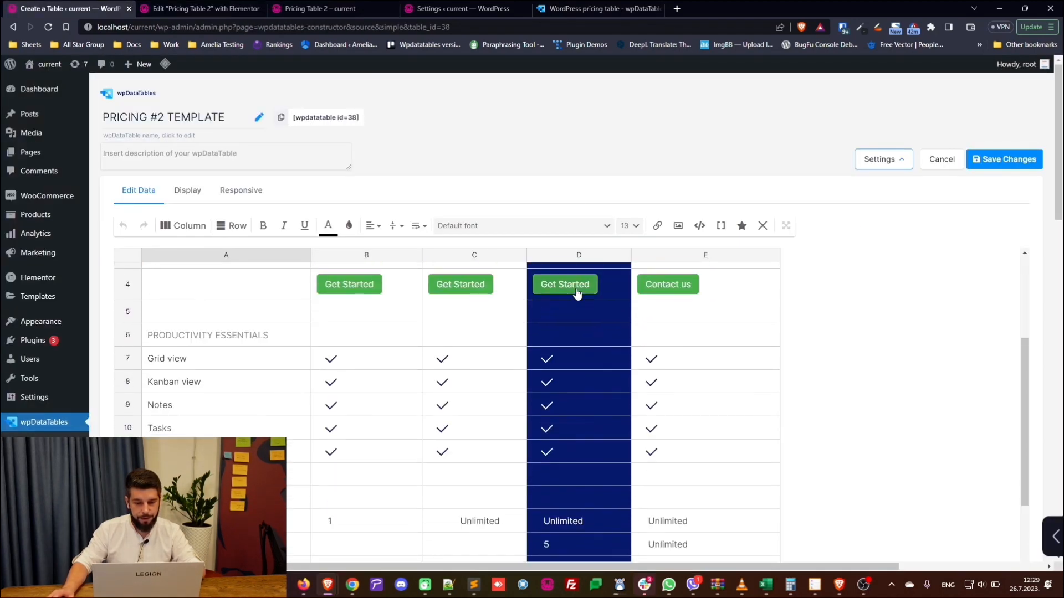
pyautogui.click(610, 339)
pyautogui.scroll(-6, 612, 349)
pyautogui.scroll(-5, 614, 388)
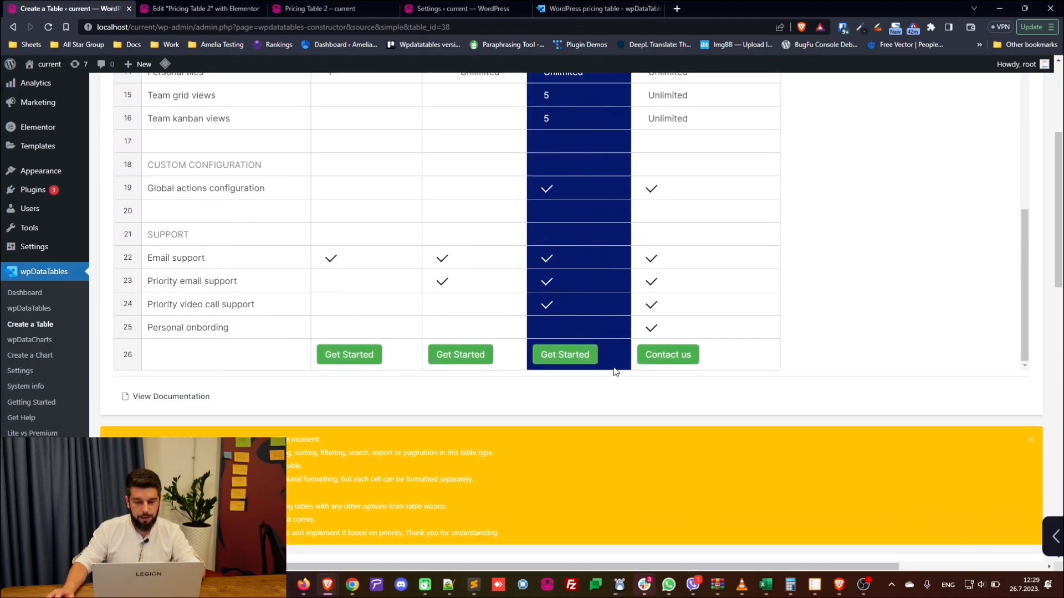
pyautogui.click(616, 363)
pyautogui.click(723, 370)
pyautogui.click(444, 357)
pyautogui.click(408, 357)
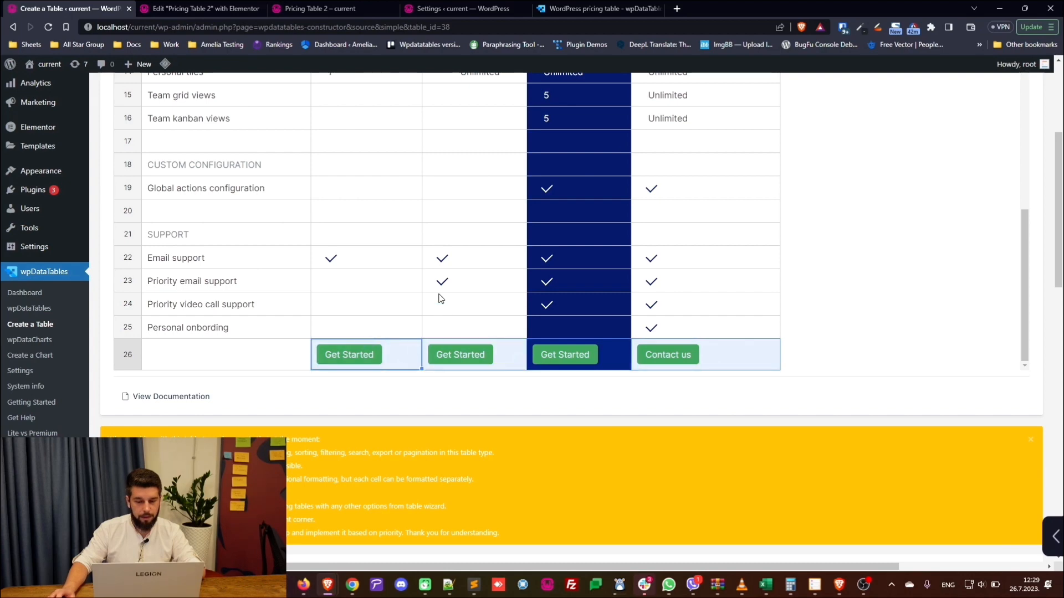
pyautogui.scroll(5, 437, 277)
pyautogui.click(403, 182)
pyautogui.keyDown('shift'); pyautogui.click(508, 161); pyautogui.keyUp('shift')
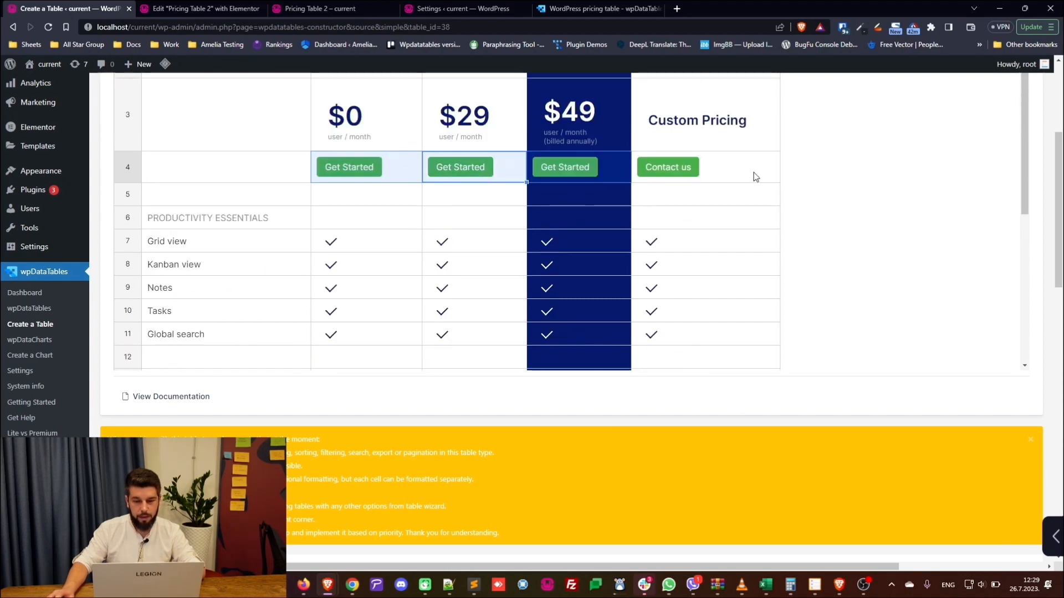
pyautogui.keyDown('shift'); pyautogui.click(753, 172); pyautogui.keyUp('shift')
pyautogui.scroll(3, 480, 212)
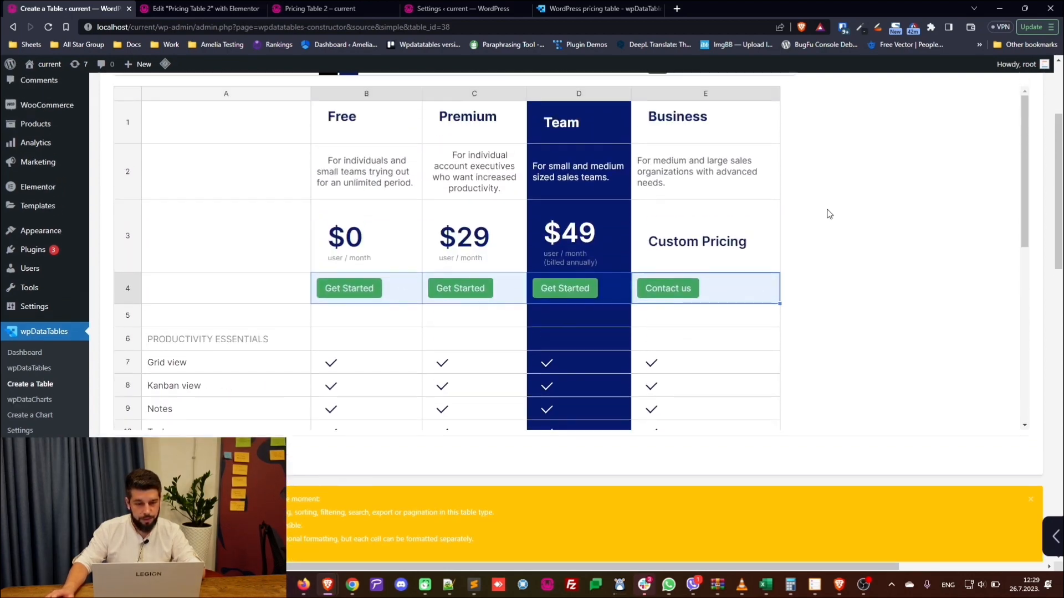
pyautogui.click(381, 116)
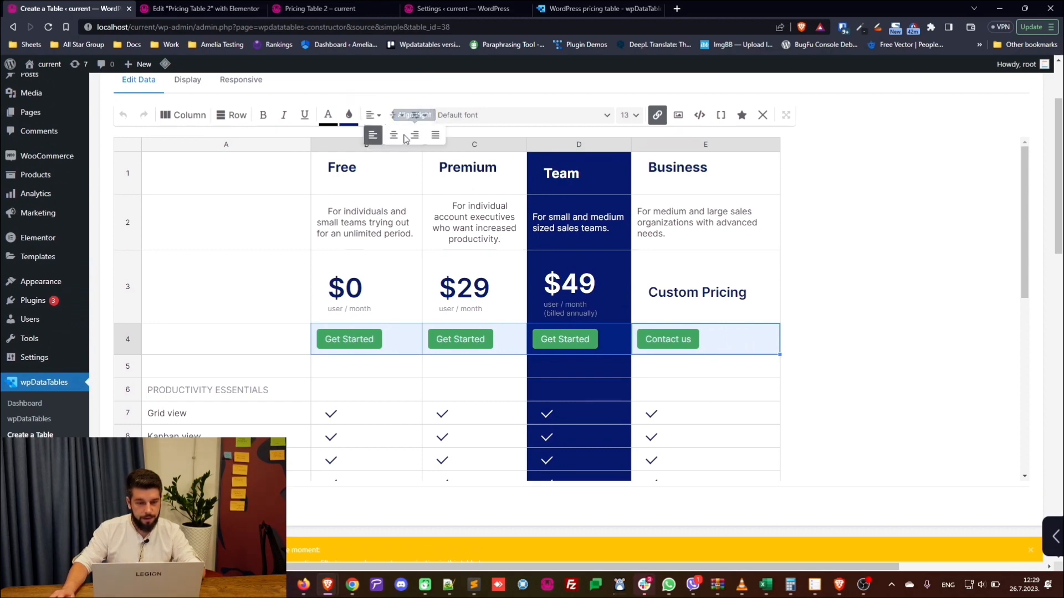
pyautogui.click(394, 135)
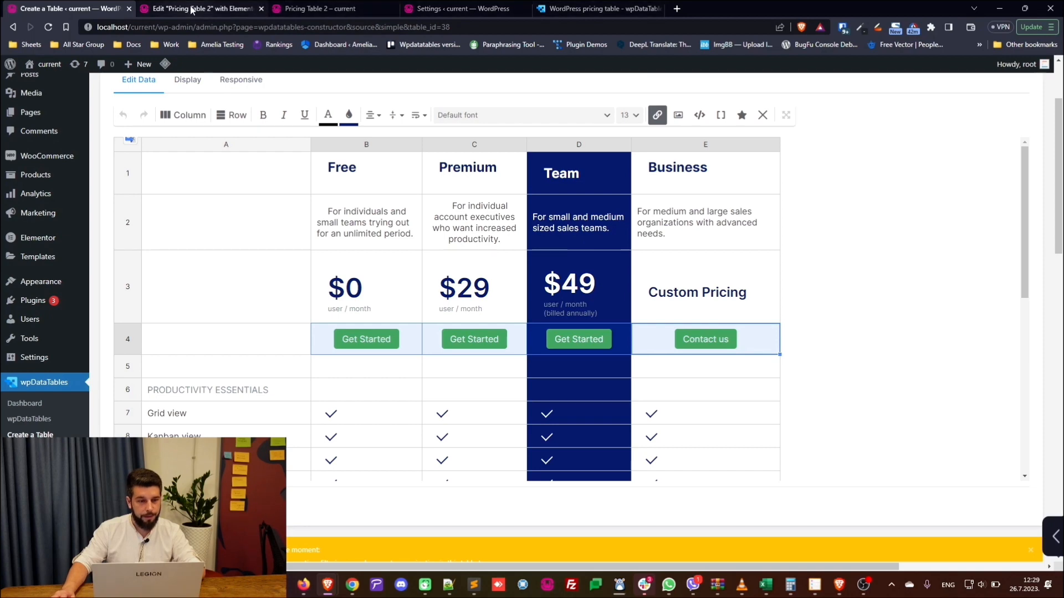
# Add page CSS giving .wdt-white-background a #FFF background with 30px top padding and .vc_tta-tab>a a #091D70 background.
pyautogui.click(192, 10)
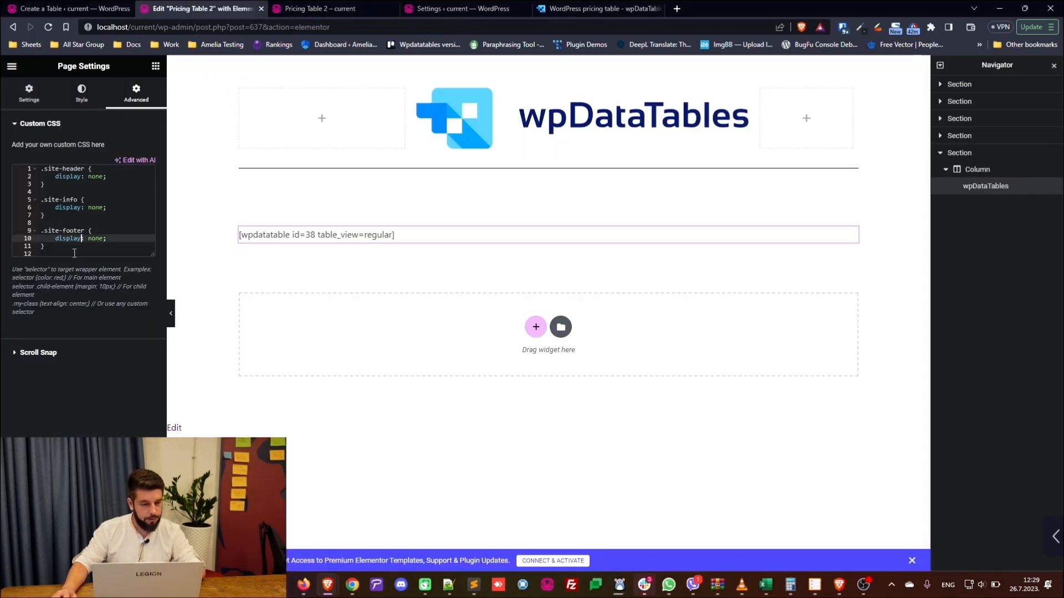
pyautogui.write('.wdt-white-background {     background: #FFF;     padding-top: 30px; }  .vc_tta-tab>a {     background-color: #091D70 !important;     color: #FFFFFF !important; }  .vc_tta-tab>a:hover,.vc_tta-tab.vc_active>a {     background-color: #FFFFFF !important;     color: #091D70 !important; }')
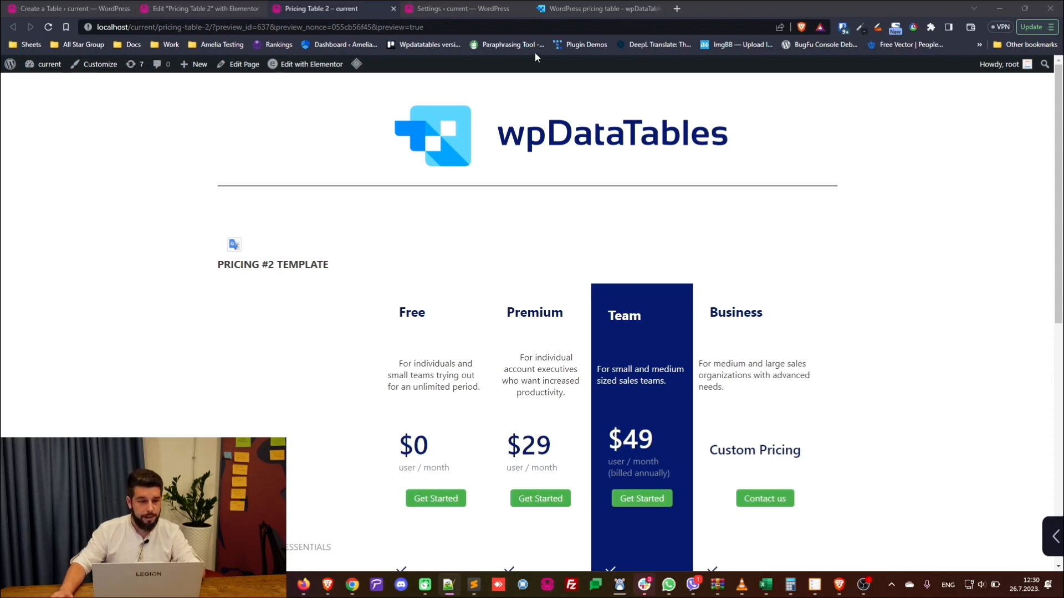
pyautogui.hotkey('ctrl', 'shift', 'Tab')
pyautogui.hotkey('ctrl', 'shift', 'Tab')
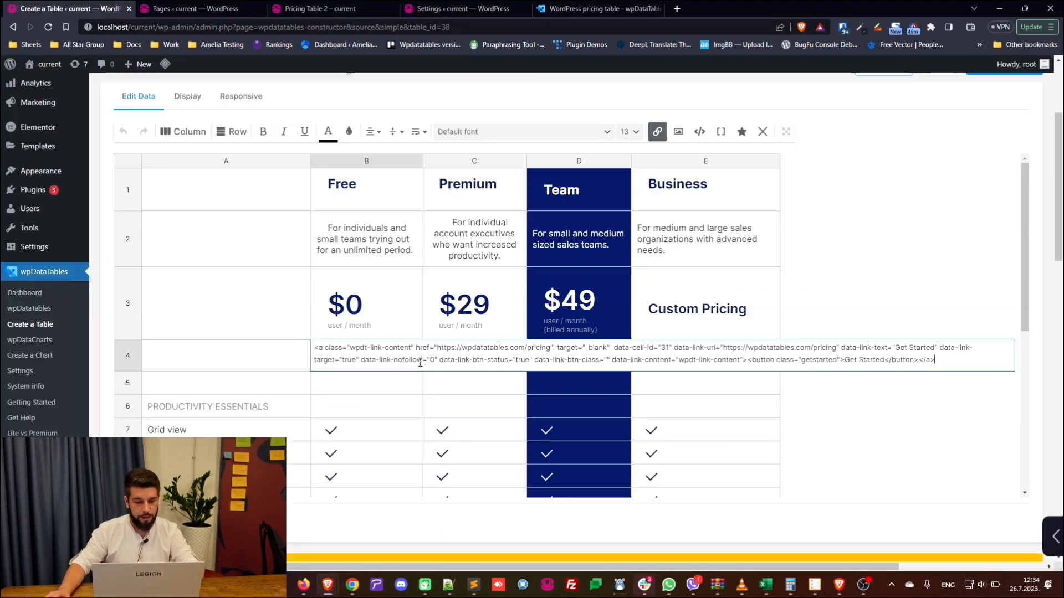
pyautogui.hotkey('ctrl', 'a')
pyautogui.press('Escape')
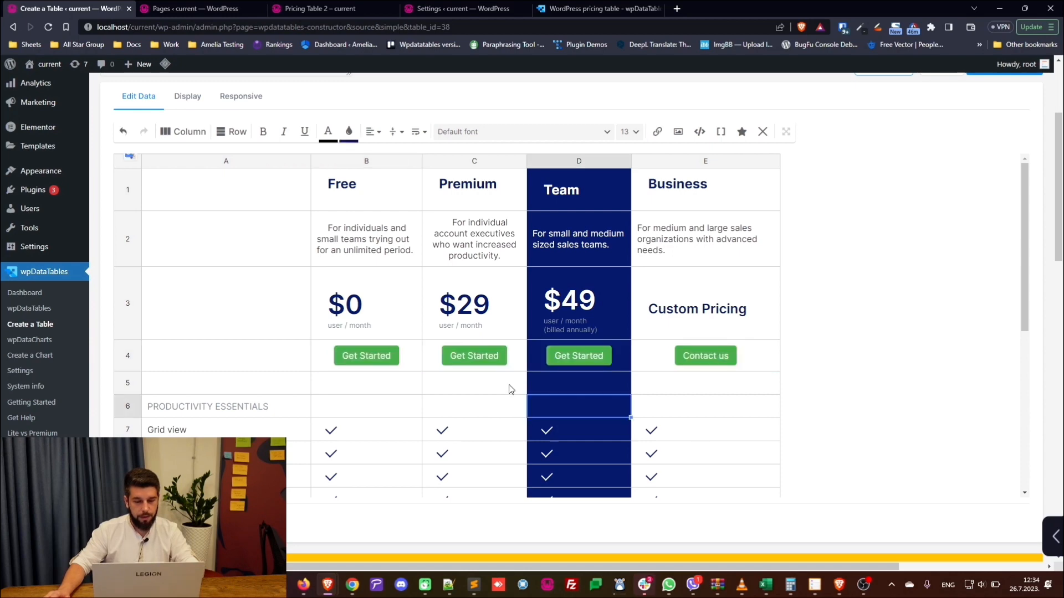
pyautogui.doubleClick(519, 368)
pyautogui.click(582, 374)
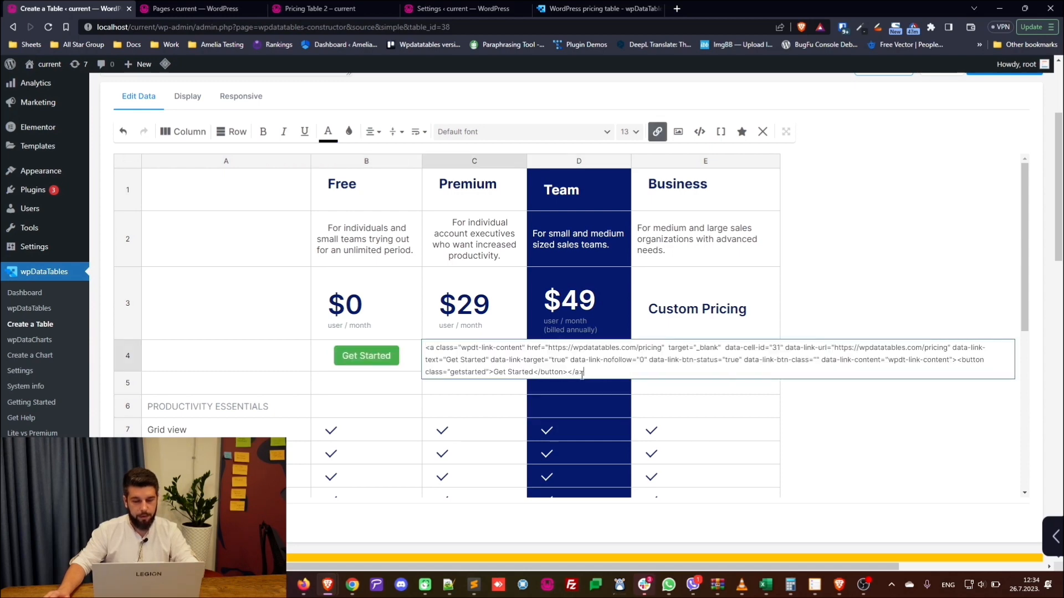
pyautogui.click(742, 406)
pyautogui.doubleClick(750, 364)
pyautogui.click(649, 439)
# Replace the Get Started link code in the bottom-row cells B26 and C26 with the same getstarted button code.
pyautogui.scroll(-6, 425, 381)
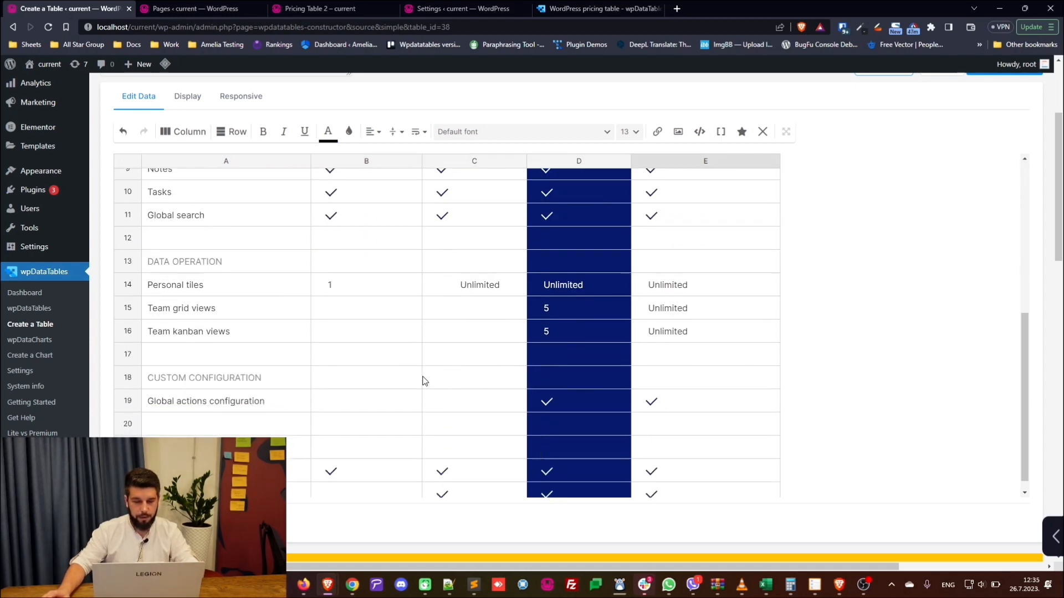
pyautogui.scroll(-2, 425, 382)
pyautogui.tripleClick(406, 487)
pyautogui.click(468, 486)
pyautogui.click(483, 435)
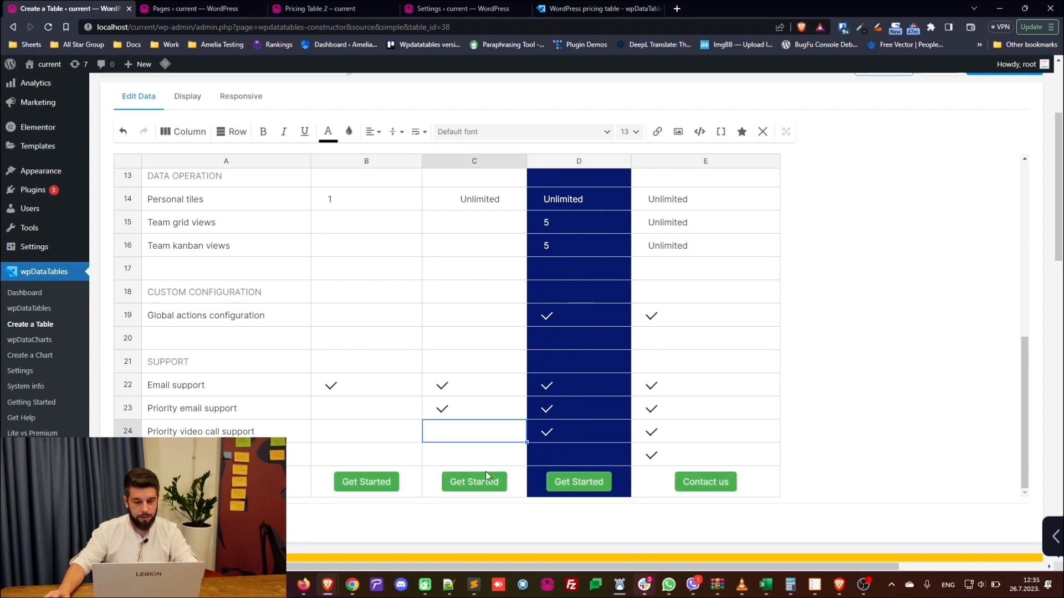
pyautogui.click(486, 480)
pyautogui.doubleClick(486, 480)
pyautogui.click(487, 432)
pyautogui.scroll(5, 483, 419)
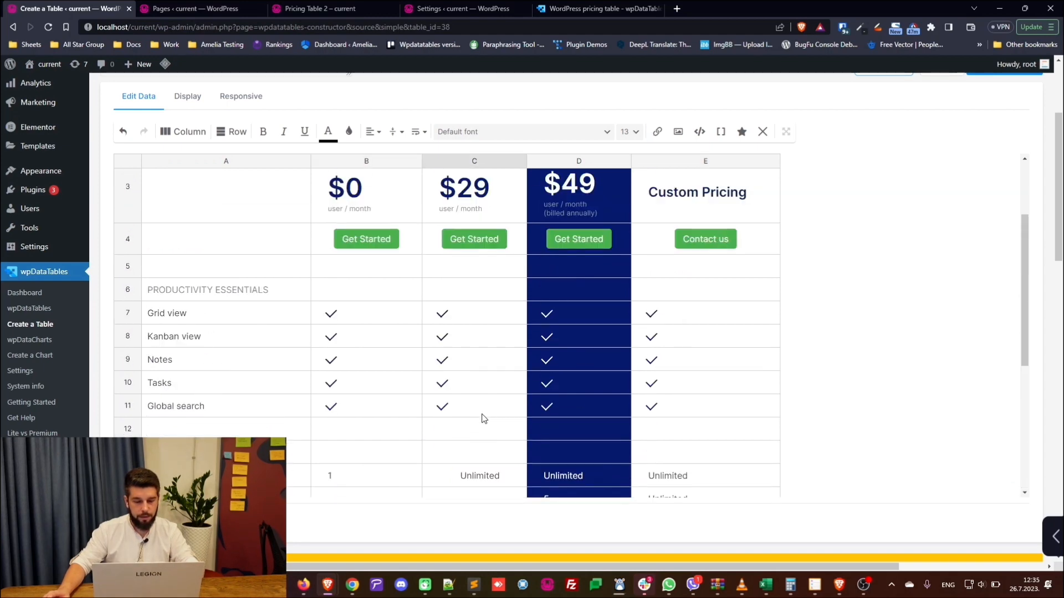
pyautogui.scroll(2, 484, 418)
pyautogui.click(624, 364)
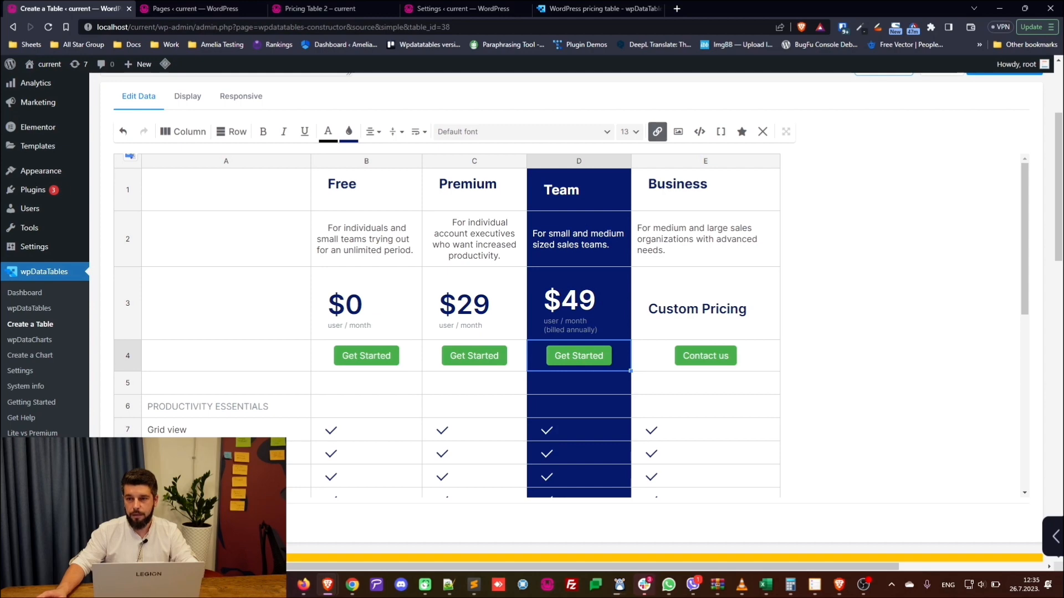
pyautogui.hotkey('alt', 'Tab')
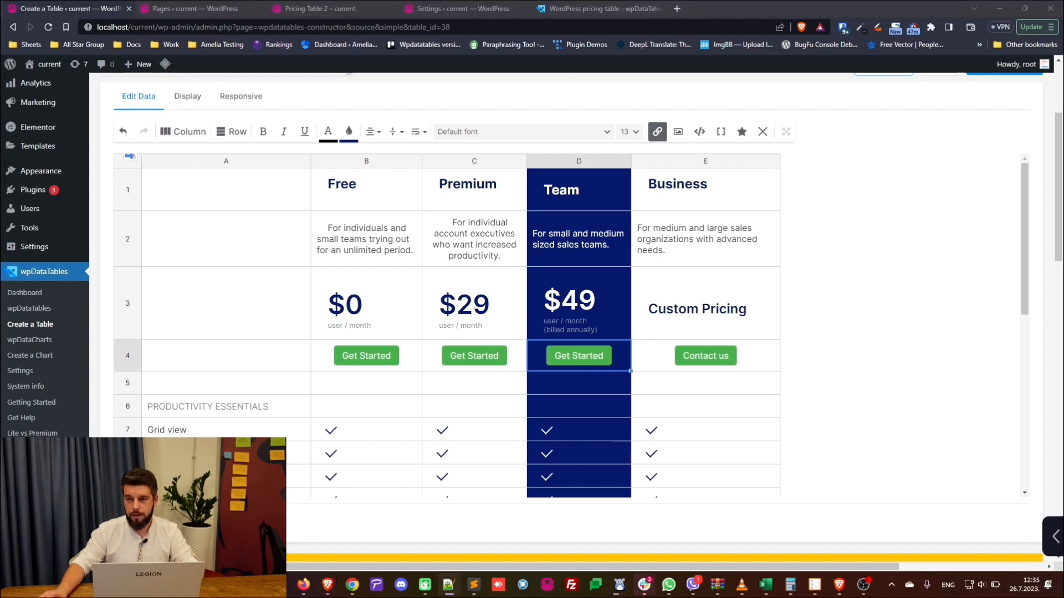
pyautogui.hotkey('alt', 'Tab')
pyautogui.doubleClick(612, 367)
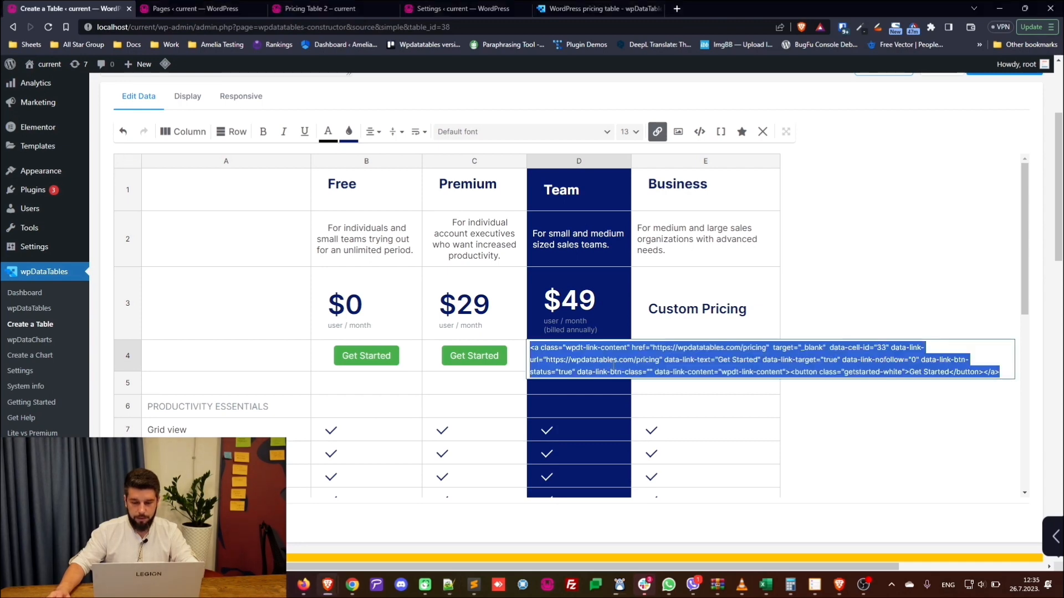
pyautogui.write('<a class="wpdt-link-content" href="https://wpdatatables.com/pricing"  target="_blank"  data-cell-id="33" data-link-url="https://wpdatatables.com/pricing" data-link-text="Get Started" data-link-target="true" data-link-nofollow="0" data-link-btn-status="true" data-link-btn-class="" data-link-content="wpdt-link-content"><button class="getstarted-white">Get Started</button></a>')
pyautogui.click(931, 445)
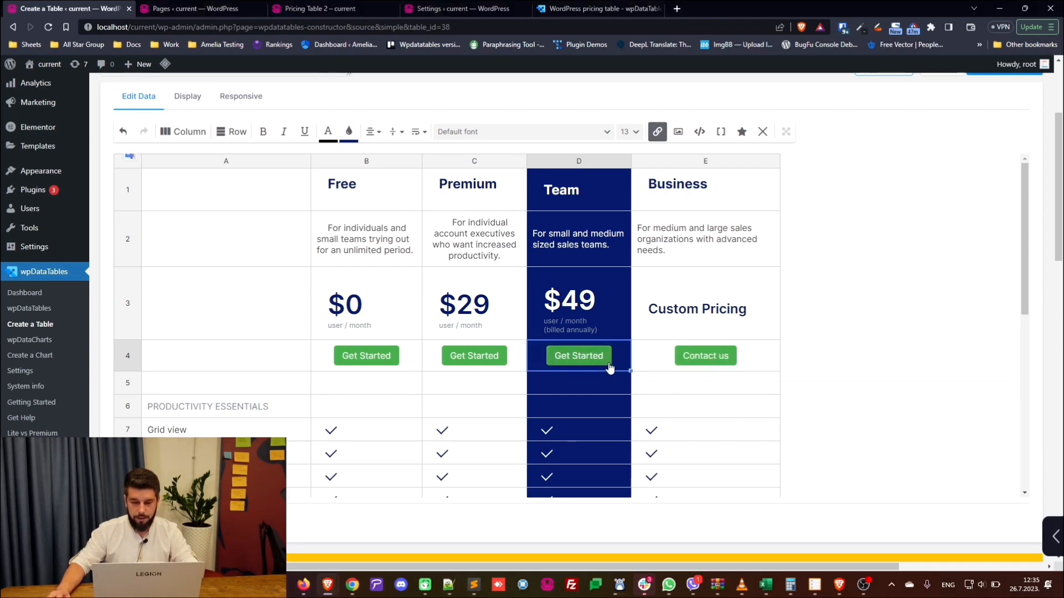
# Paste the same getstarted-white button code over the Team column's Get Started button in D26.
pyautogui.scroll(-10, 616, 381)
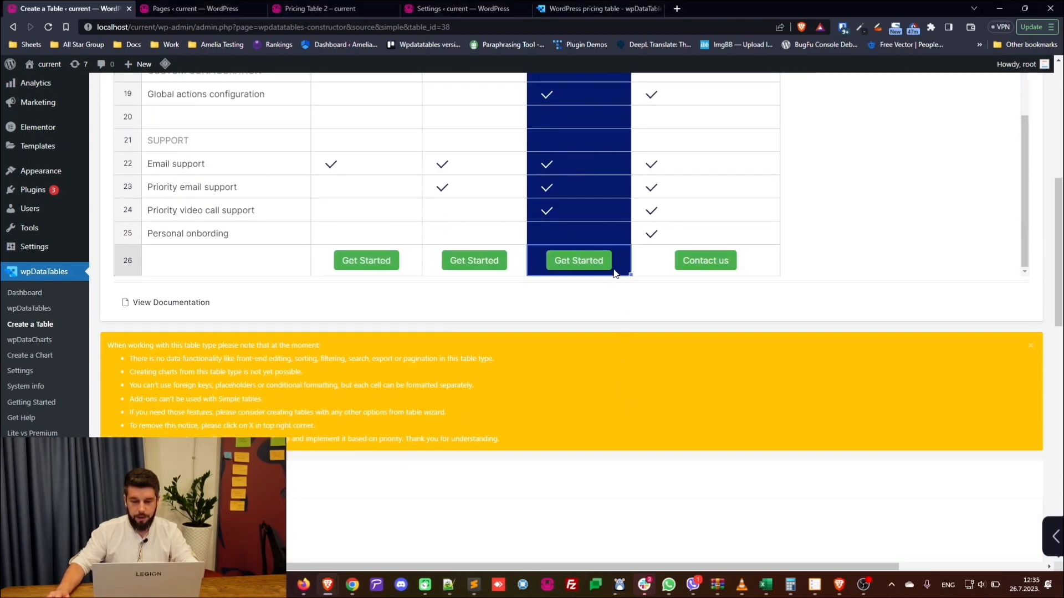
pyautogui.doubleClick(621, 267)
pyautogui.hotkey('ctrl', 'a')
pyautogui.hotkey('ctrl', 'v')
pyautogui.click(738, 306)
# Replace the Business column's Contact us button code in E4 with the copied button code.
pyautogui.scroll(5, 854, 301)
pyautogui.scroll(5, 855, 301)
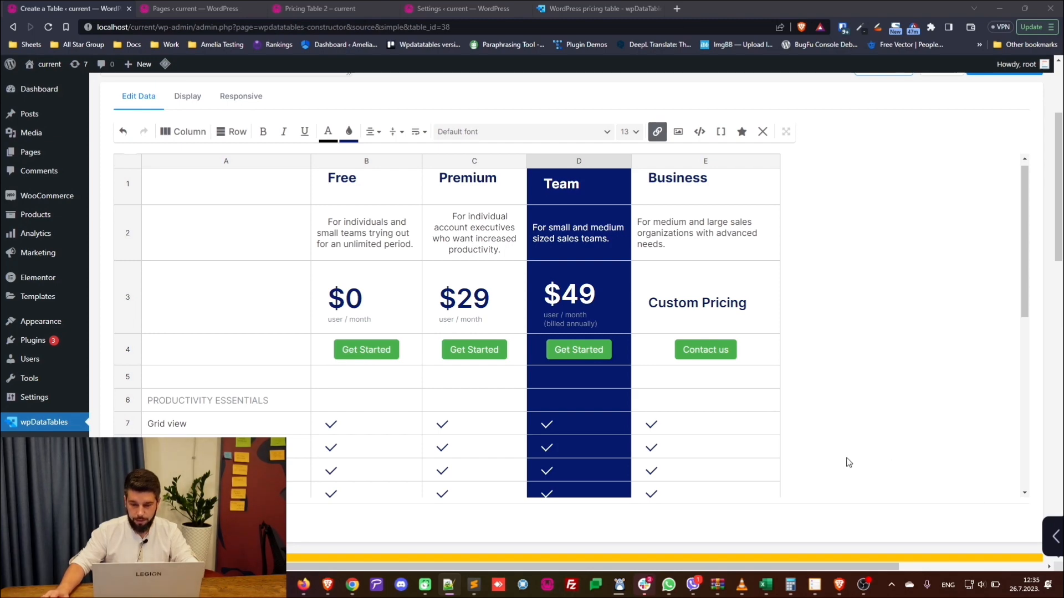
pyautogui.doubleClick(762, 345)
pyautogui.hotkey('ctrl', 'a')
pyautogui.hotkey('ctrl', 'v')
pyautogui.click(891, 410)
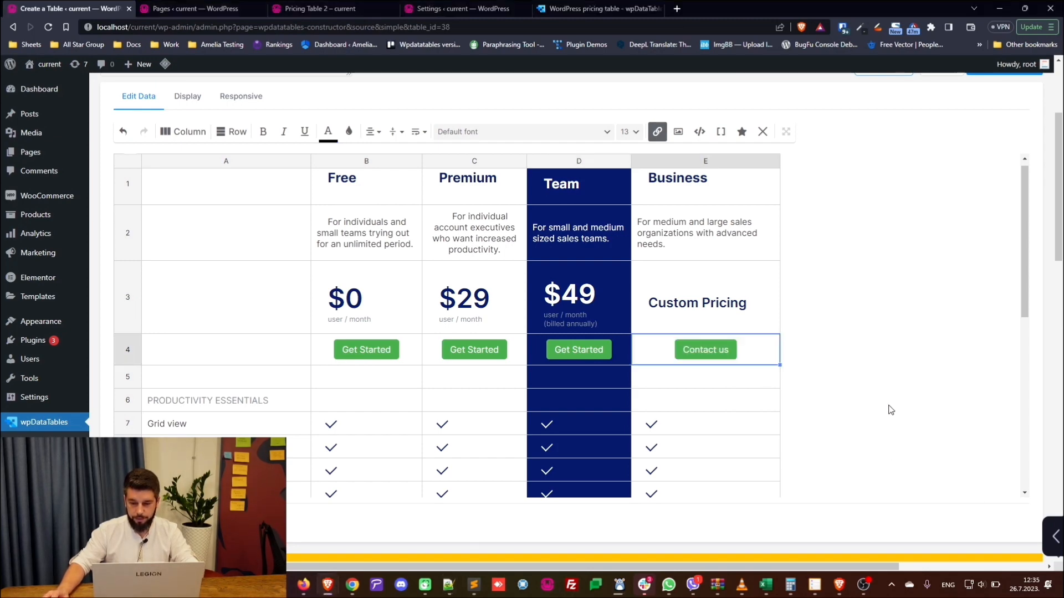
# Paste the same Contact us button code over the existing code in the bottom-row cell E26.
pyautogui.scroll(-10, 891, 410)
pyautogui.click(769, 266)
pyautogui.doubleClick(776, 264)
pyautogui.hotkey('ctrl', 'a')
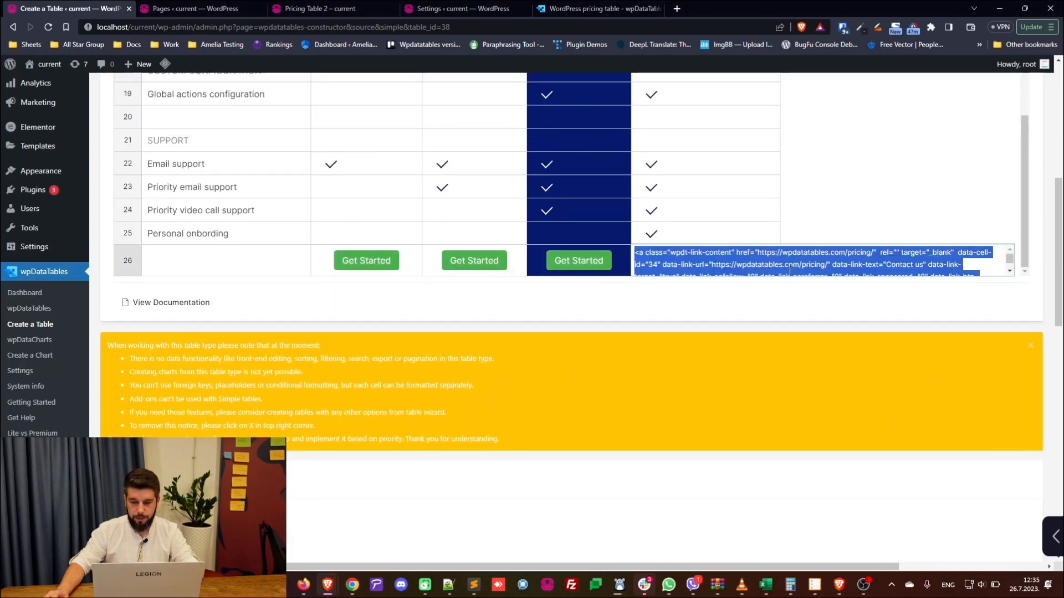
pyautogui.hotkey('ctrl', 'v')
pyautogui.click(866, 201)
pyautogui.scroll(10, 862, 222)
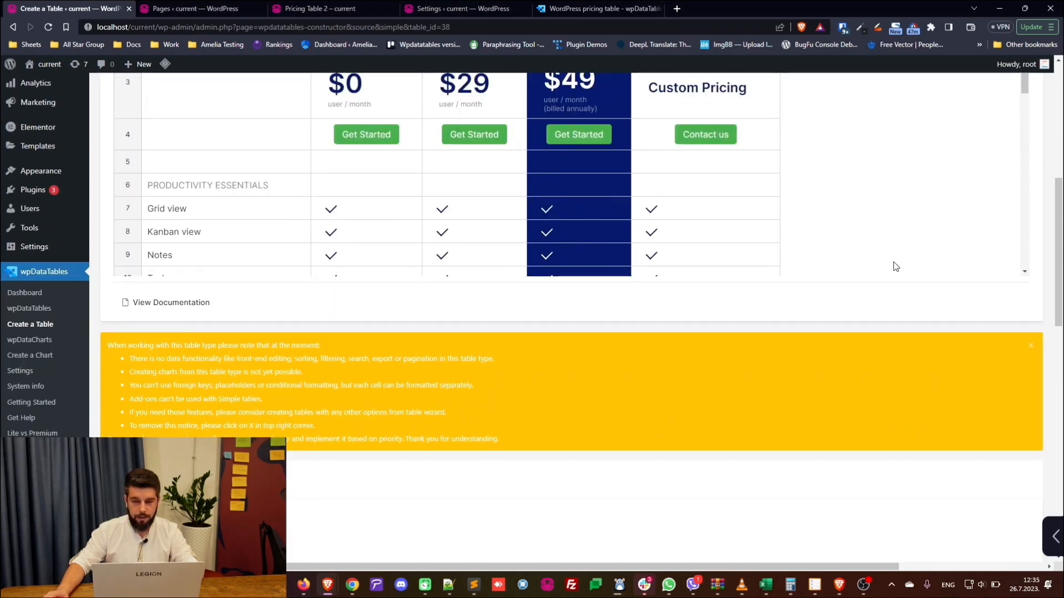
# Save the changes to the PRICING #2 TEMPLATE table and reload the published Pricing Table 2 page.
pyautogui.scroll(10, 896, 267)
pyautogui.click(1003, 119)
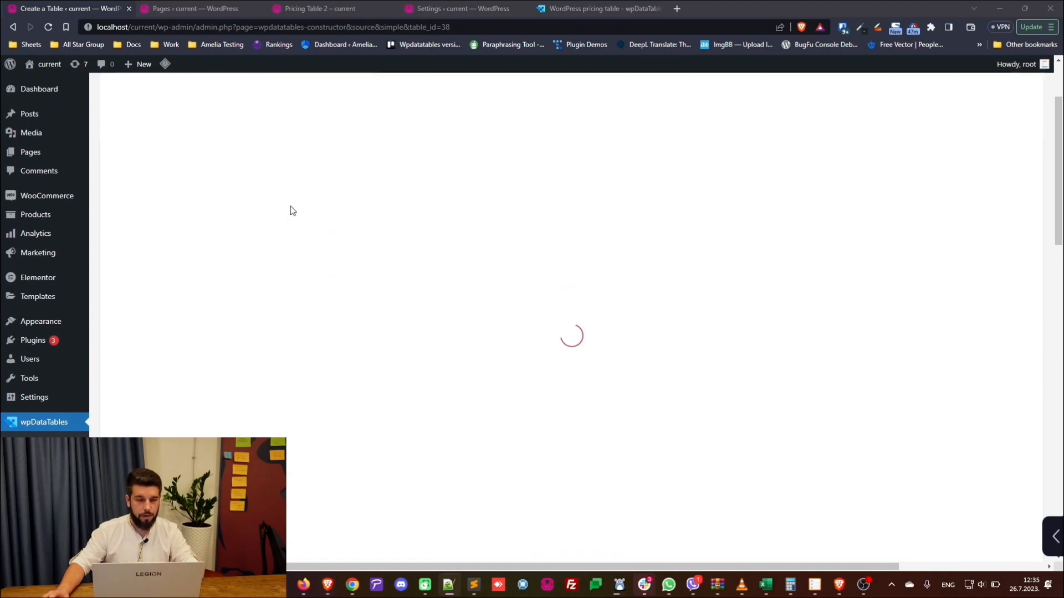
pyautogui.hotkey('alt', 'Tab')
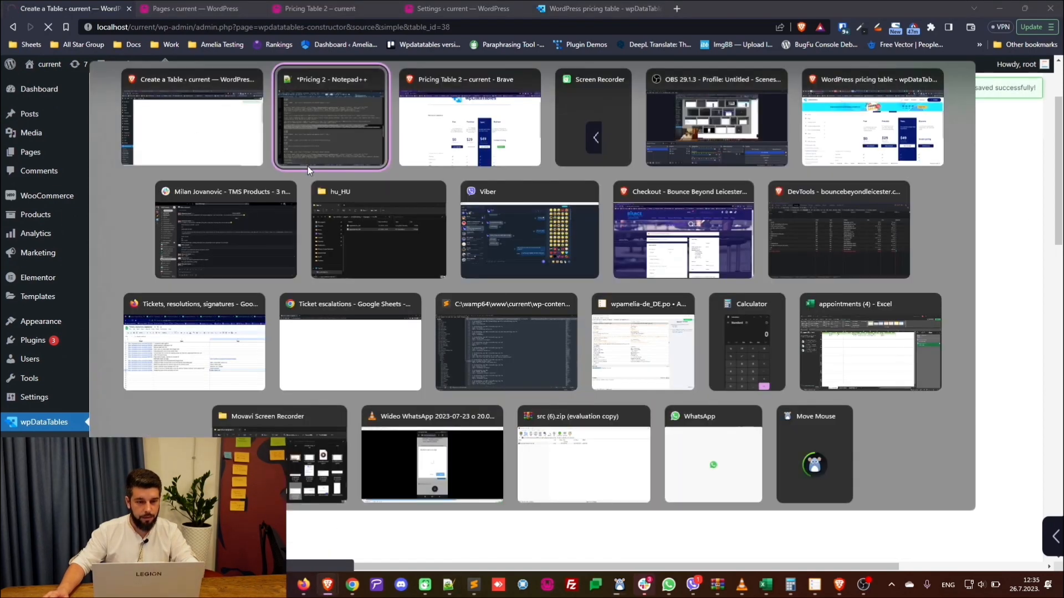
pyautogui.hotkey('alt', 'Tab')
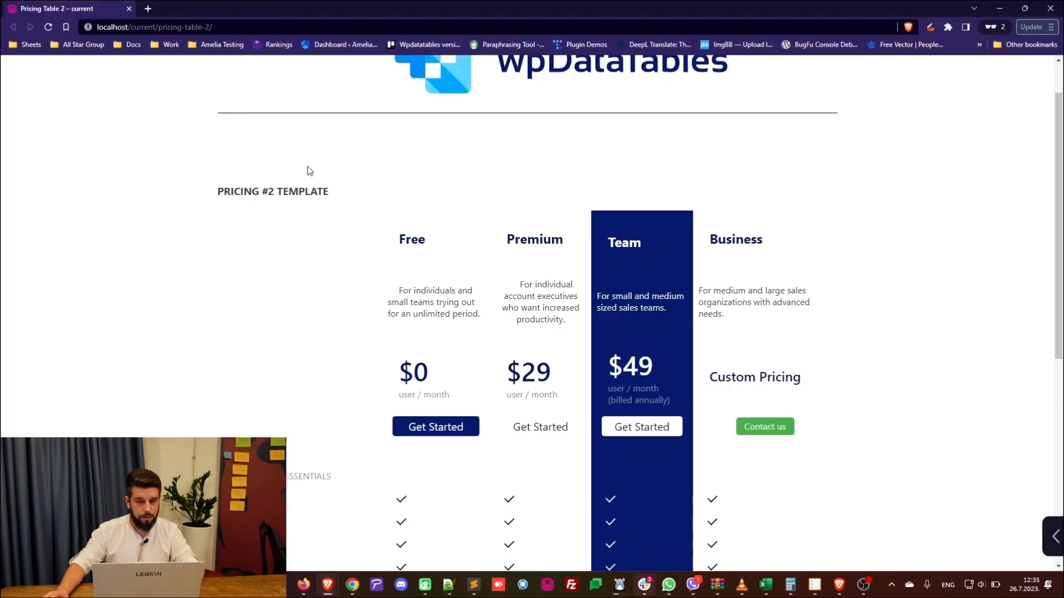
pyautogui.hotkey('alt', 'Tab')
pyautogui.hotkey('alt', 'Tab')
pyautogui.click(50, 28)
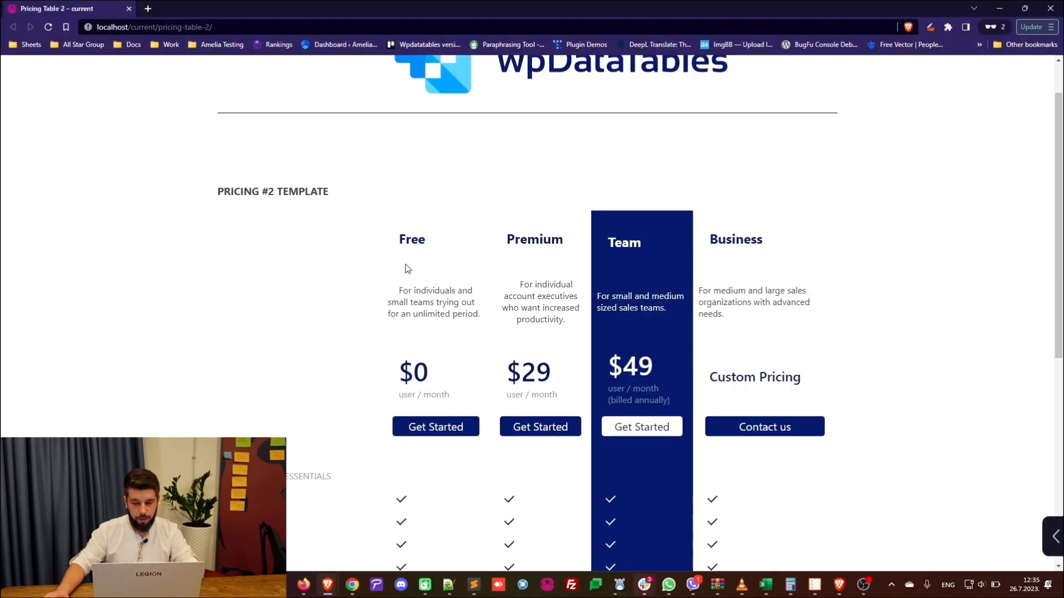
# Inspect the Get Started and Contact us buttons in the upper and bottom rows of the published pricing table.
pyautogui.scroll(-6, 570, 262)
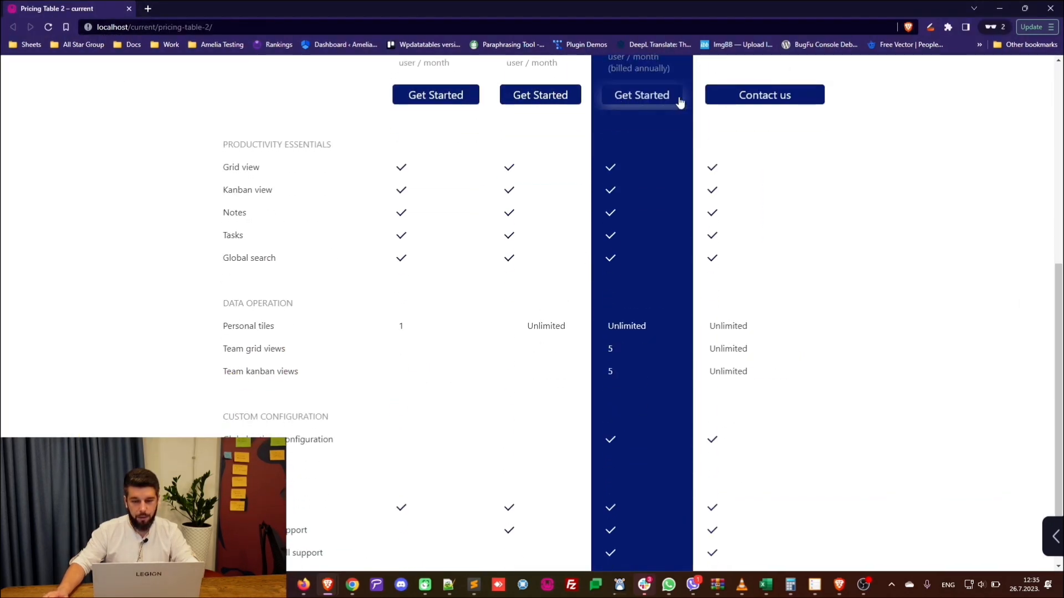
pyautogui.scroll(-1, 801, 227)
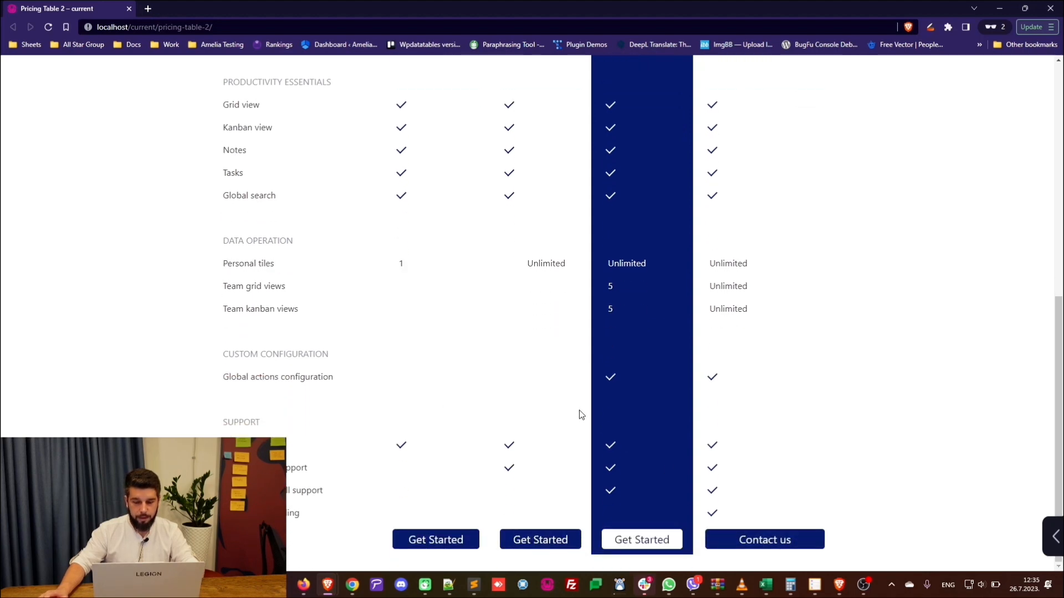
pyautogui.scroll(8, 565, 394)
pyautogui.scroll(-2, 441, 201)
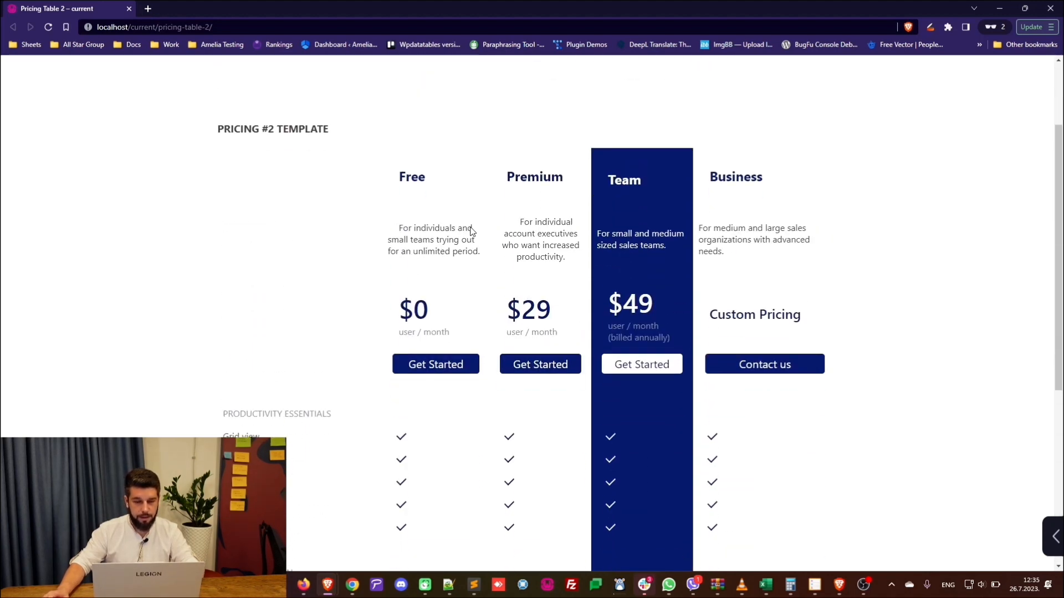
pyautogui.scroll(-2, 470, 230)
# Switch to the wpDataTables documentation page and examine the Example 2 pricing table's headings, prices, buttons and feature rows in full screen.
pyautogui.hotkey('alt', 'Tab')
pyautogui.click(543, 7)
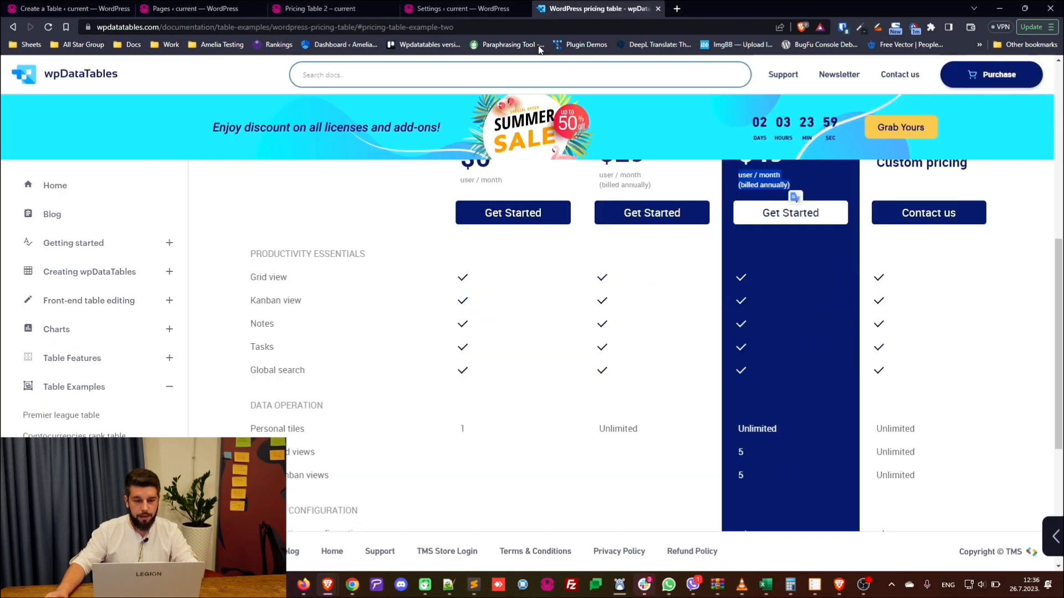
pyautogui.scroll(5, 600, 277)
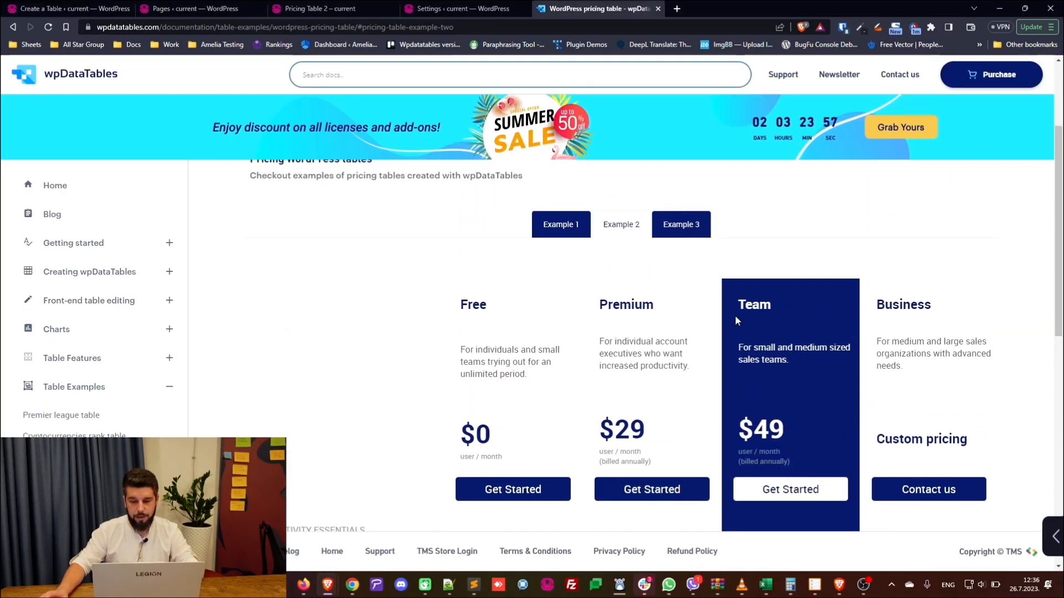
pyautogui.scroll(-2, 731, 316)
pyautogui.scroll(-4, 730, 315)
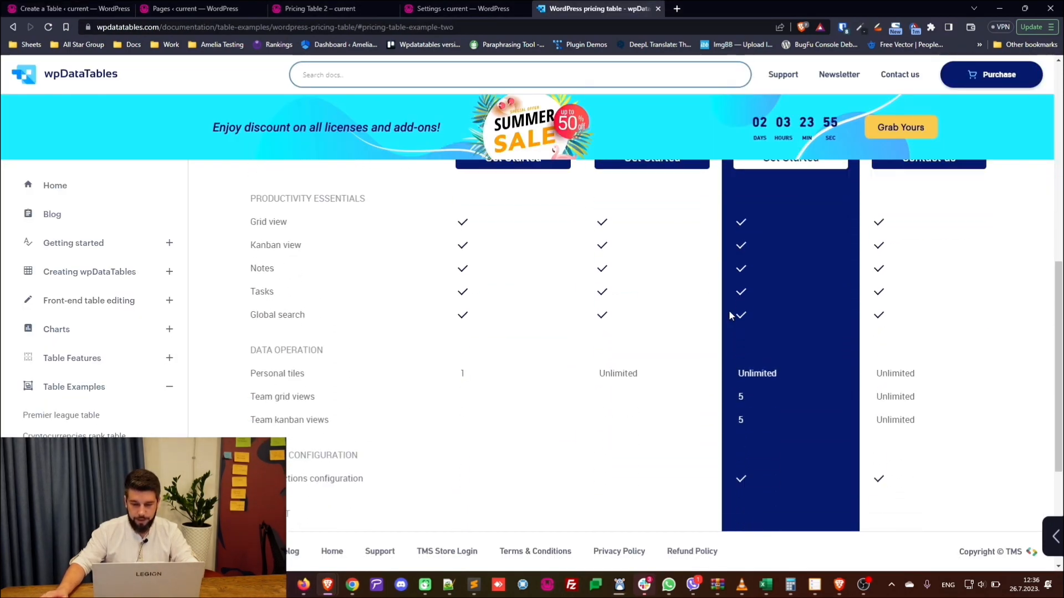
pyautogui.press('F11')
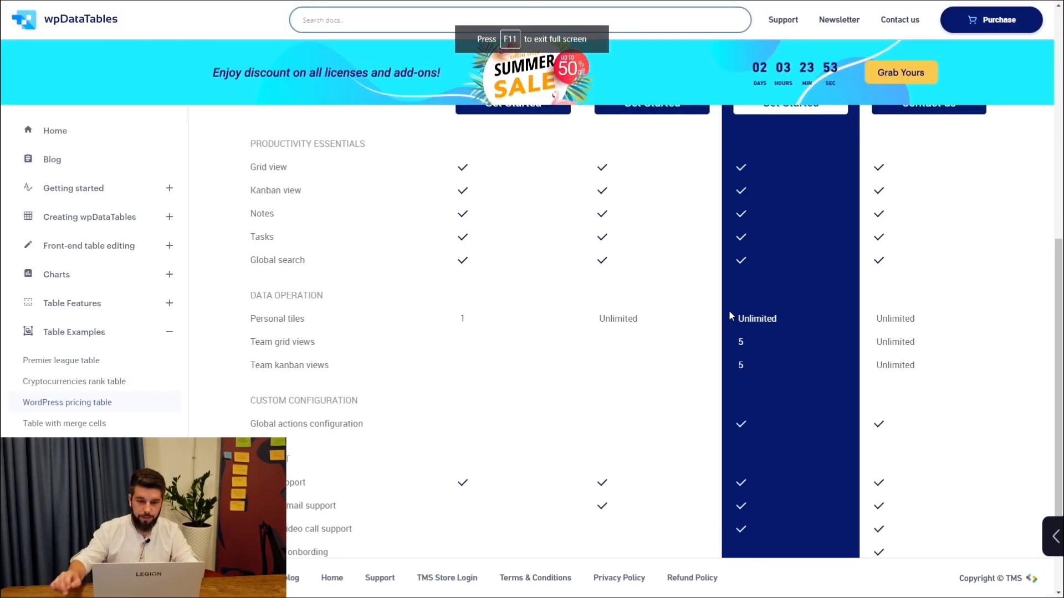
pyautogui.scroll(2, 729, 315)
pyautogui.scroll(5, 763, 235)
pyautogui.scroll(-5, 777, 262)
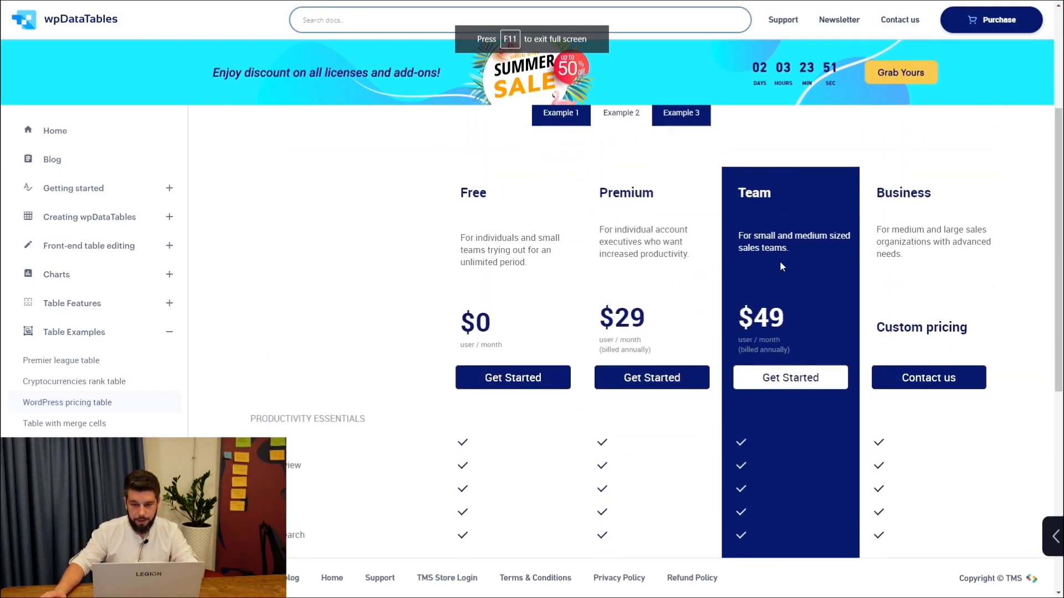
pyautogui.scroll(-4, 770, 266)
pyautogui.scroll(8, 762, 268)
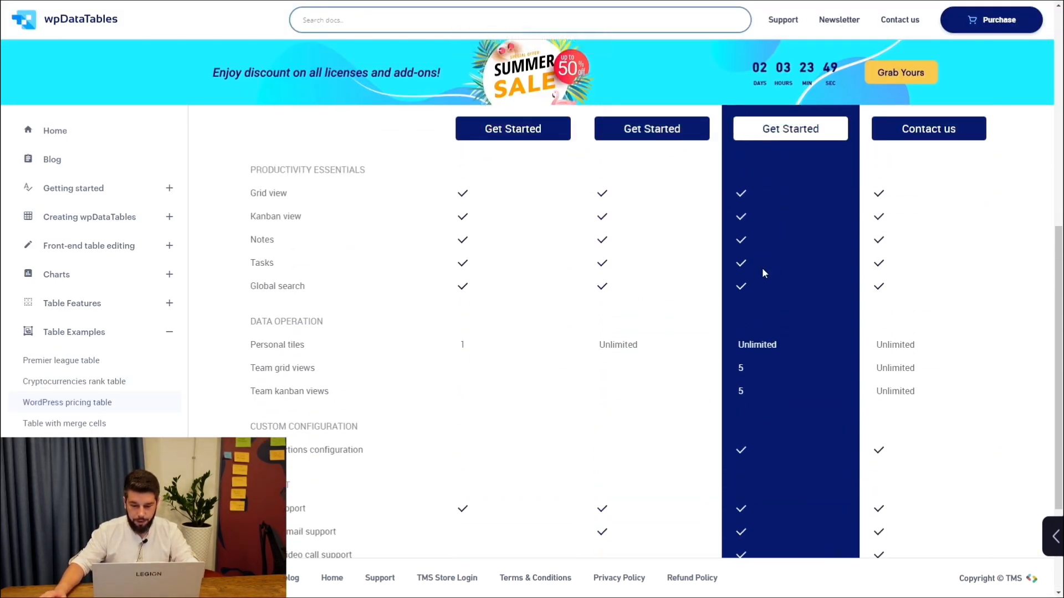
pyautogui.scroll(1, 763, 268)
# Compare the published Pricing Table 2 page with the Example 2 table, ending on the documentation page out of full screen.
pyautogui.hotkey('alt', 'Tab')
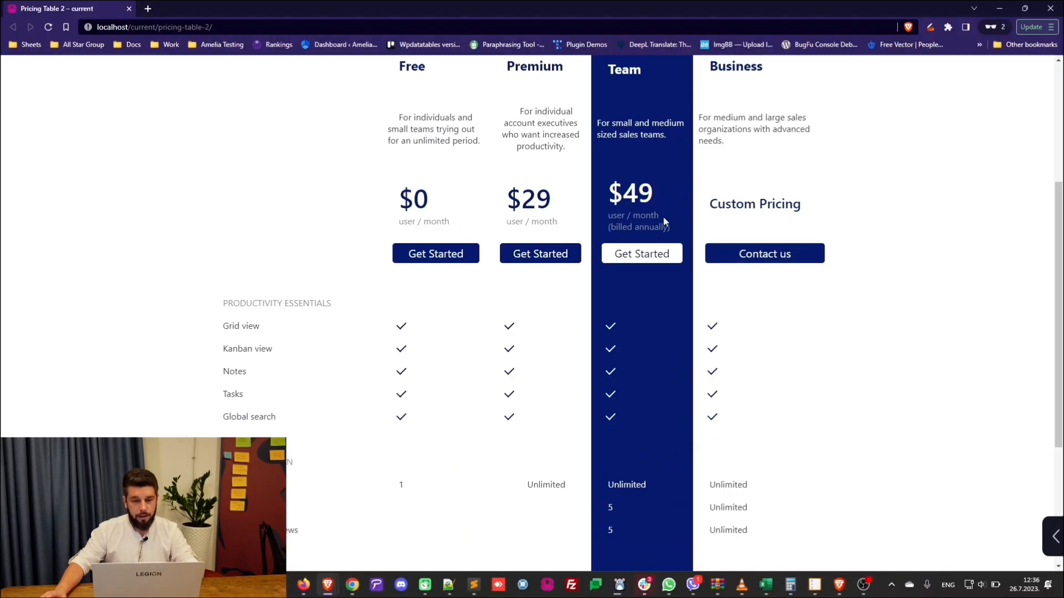
pyautogui.scroll(4, 617, 222)
pyautogui.scroll(-5, 614, 230)
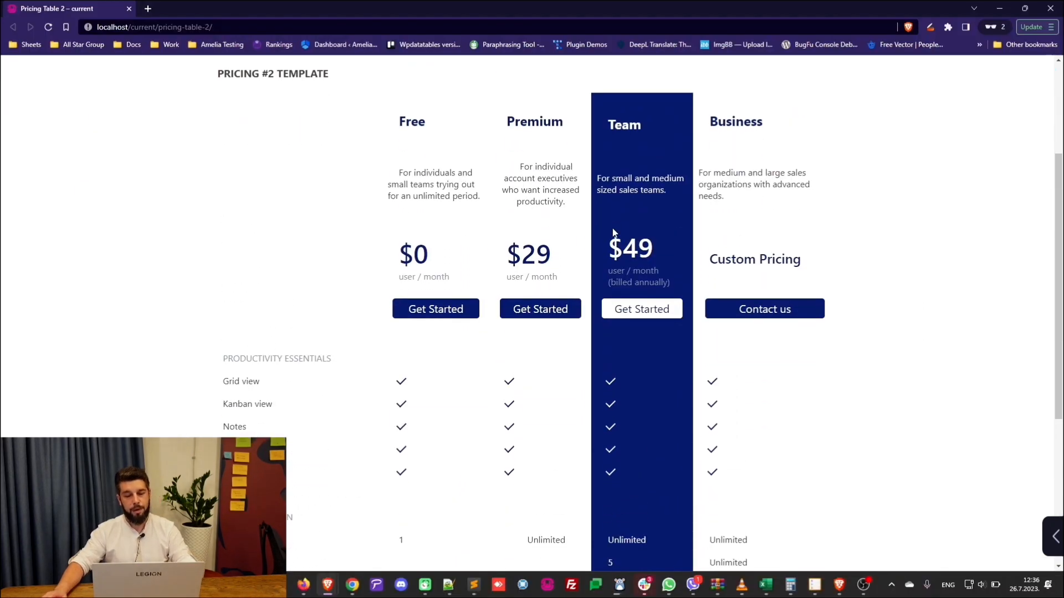
pyautogui.hotkey('alt', 'Tab')
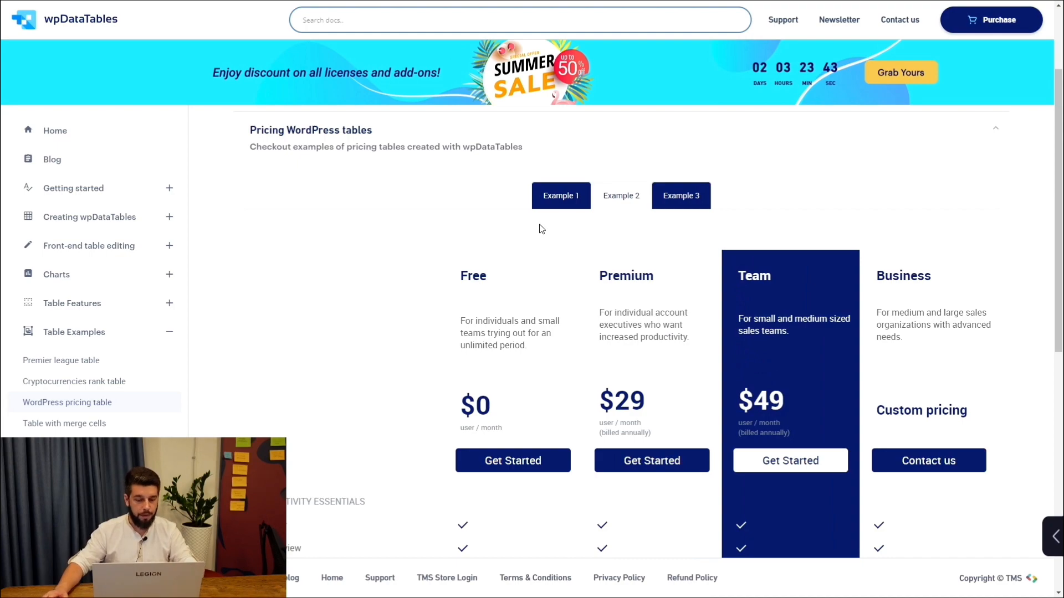
pyautogui.press('F11')
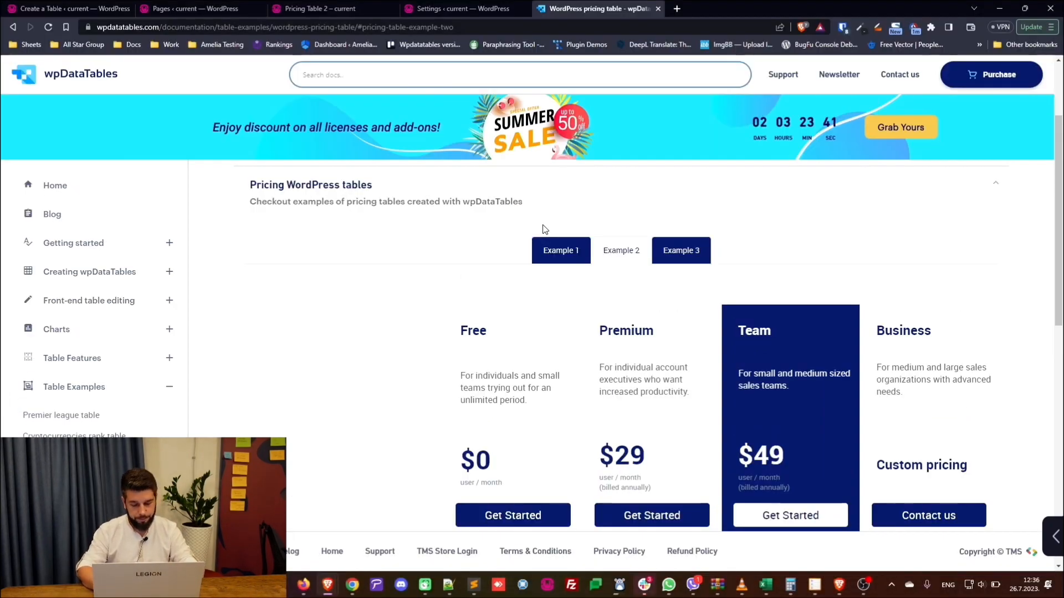